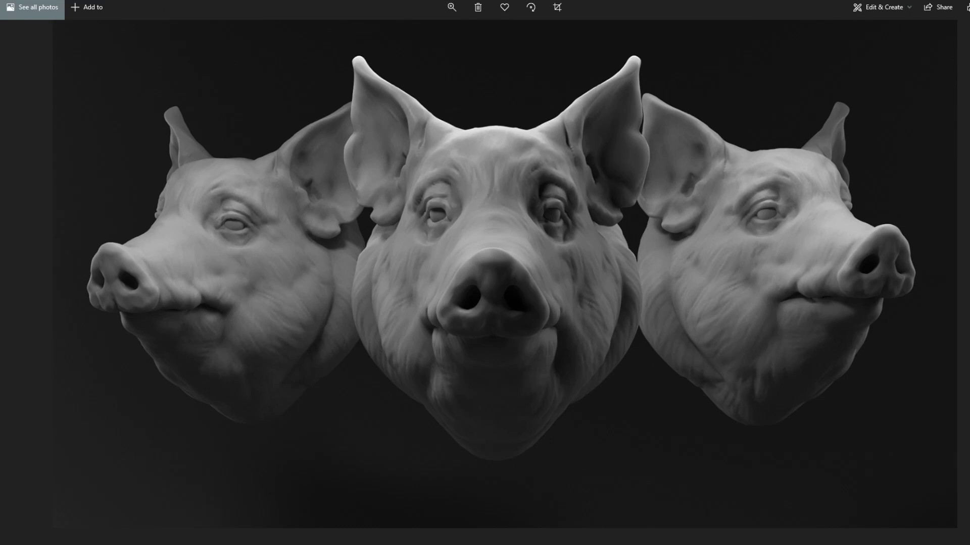
Browse the rendered animal head images, comparing the three-view layout and lighting of each sculpt.
{"action": "key", "text": "Right"}
{"action": "key", "text": "Right"}
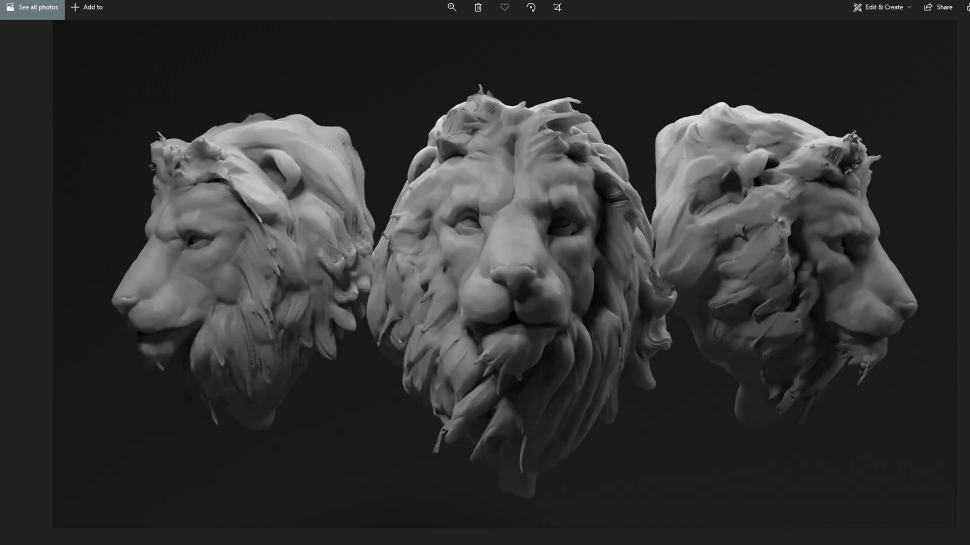
{"action": "key", "text": "Right"}
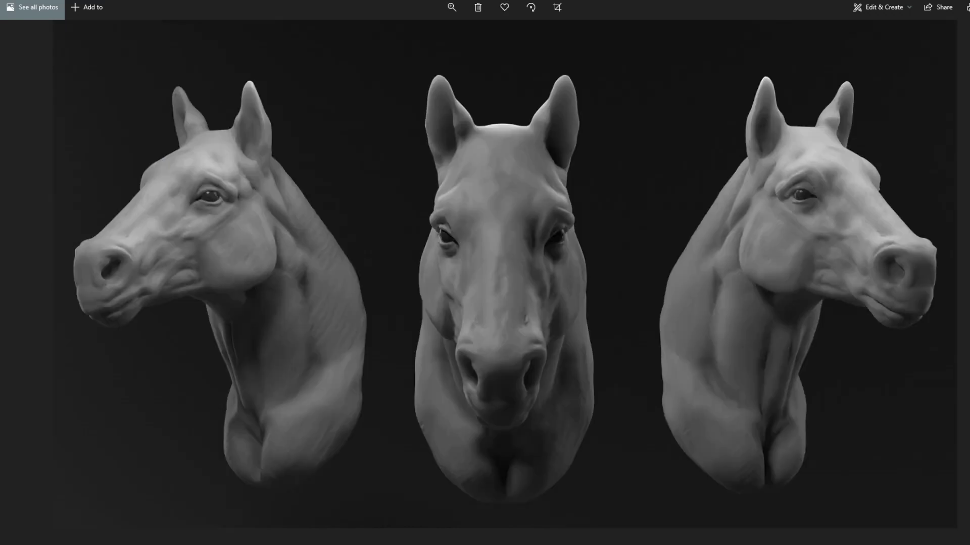
{"action": "key", "text": "Right"}
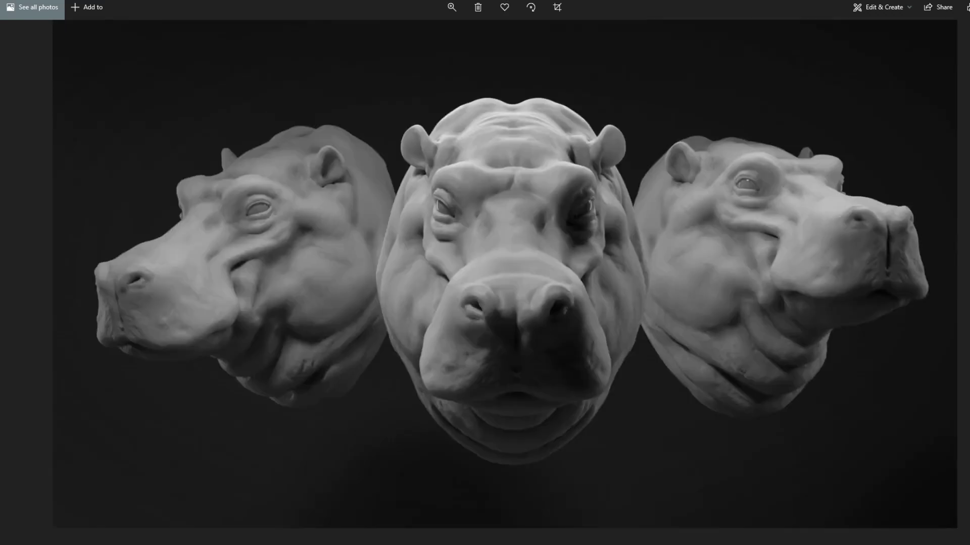
{"action": "key", "text": "Right"}
{"action": "key", "text": "Right"}
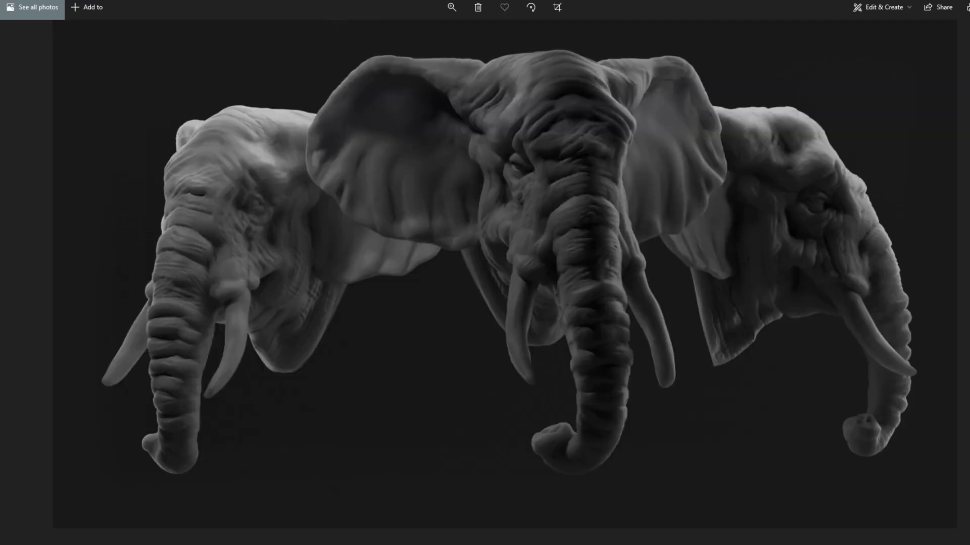
{"action": "key", "text": "Left"}
{"action": "key", "text": "Left"}
{"action": "key", "text": "Left"}
{"action": "key", "text": "Left"}
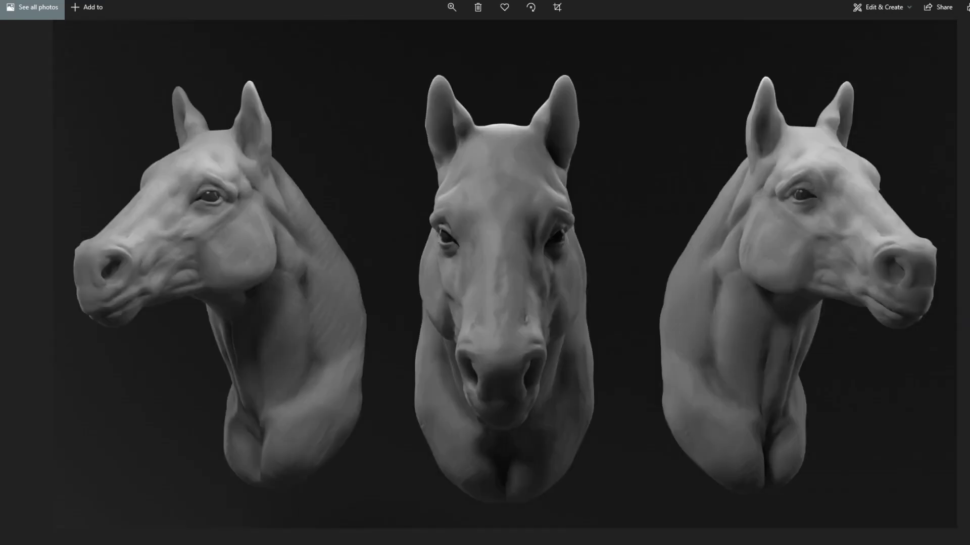
{"action": "key", "text": "Left"}
{"action": "key", "text": "Left"}
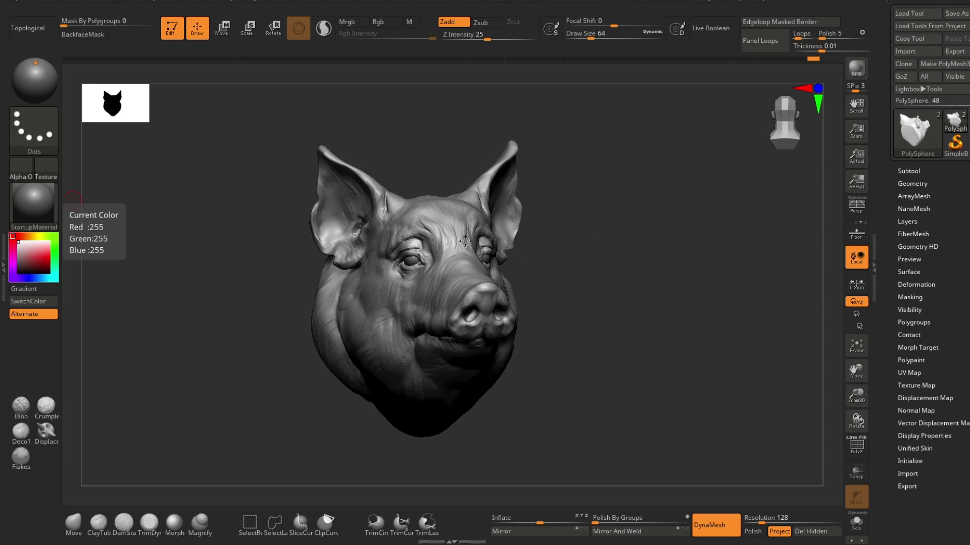
Examine the sculpted pig head from several angles, with its polygroup colours shown and hidden.
{"action": "mouse_move", "coordinate": [619, 210]}
{"action": "left_mouse_down"}
{"action": "mouse_move", "coordinate": [640, 210]}
{"action": "mouse_move", "coordinate": [621, 210]}
{"action": "left_mouse_up"}
{"action": "left_click_drag", "start_coordinate": [588, 256], "coordinate": [584, 256]}
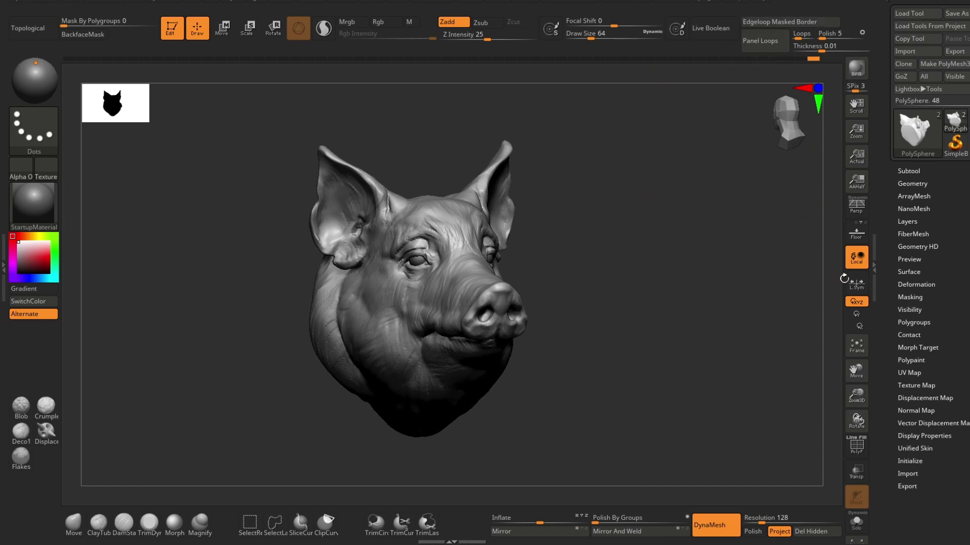
{"action": "left_click", "coordinate": [856, 447]}
{"action": "mouse_move", "coordinate": [648, 303]}
{"action": "left_mouse_down"}
{"action": "mouse_move", "coordinate": [598, 303]}
{"action": "mouse_move", "coordinate": [657, 293]}
{"action": "left_mouse_up"}
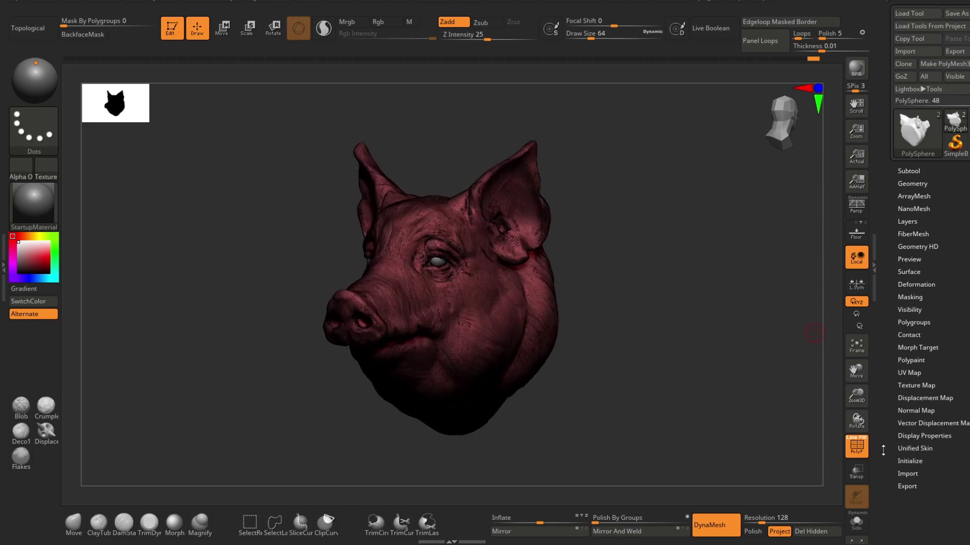
{"action": "mouse_move", "coordinate": [654, 255]}
{"action": "left_mouse_down"}
{"action": "mouse_move", "coordinate": [697, 253]}
{"action": "mouse_move", "coordinate": [688, 251]}
{"action": "left_mouse_up"}
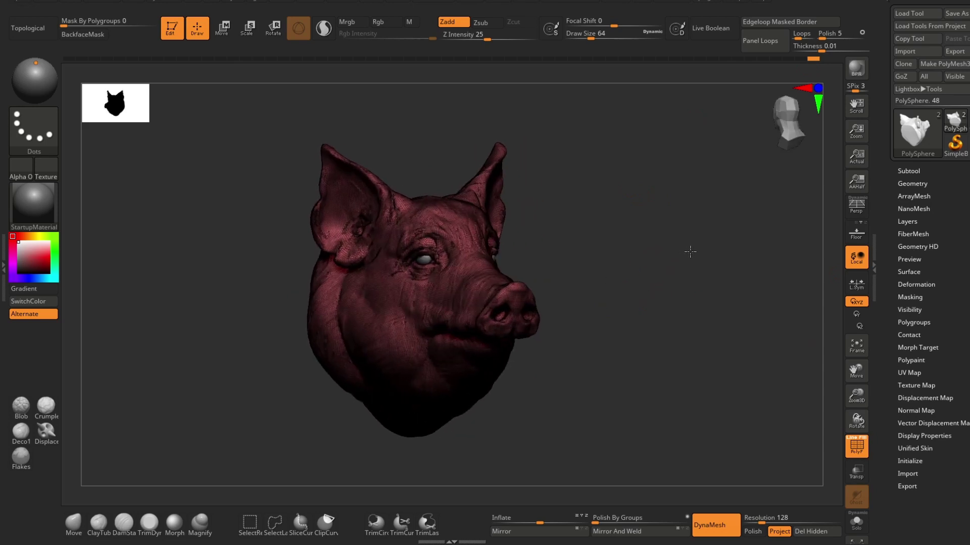
{"action": "left_click", "coordinate": [857, 447]}
{"action": "left_click_drag", "start_coordinate": [677, 309], "coordinate": [660, 264]}
Show the FBX ExportImport options and the subtool list for the pig head.
{"action": "left_click", "coordinate": [737, 4]}
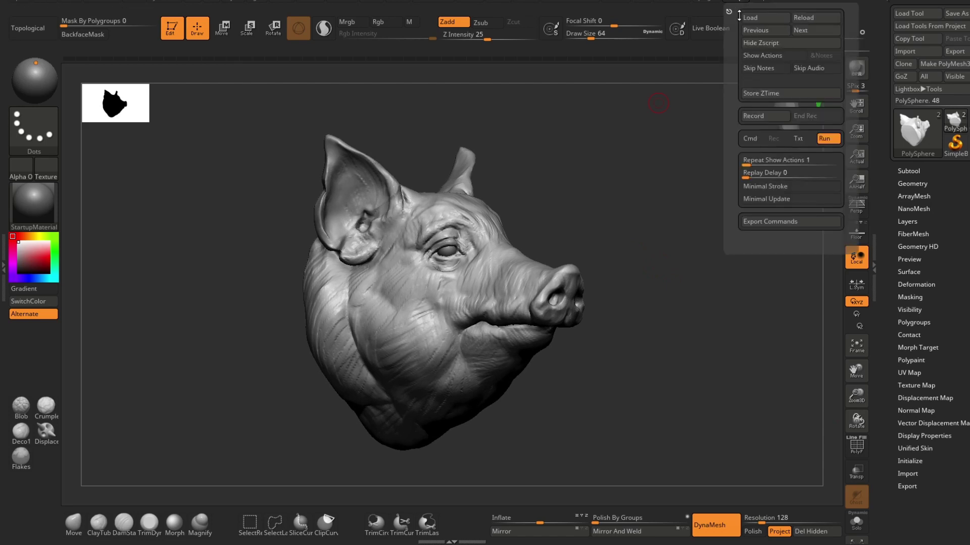
{"action": "left_click", "coordinate": [705, 4]}
{"action": "left_click", "coordinate": [698, 10]}
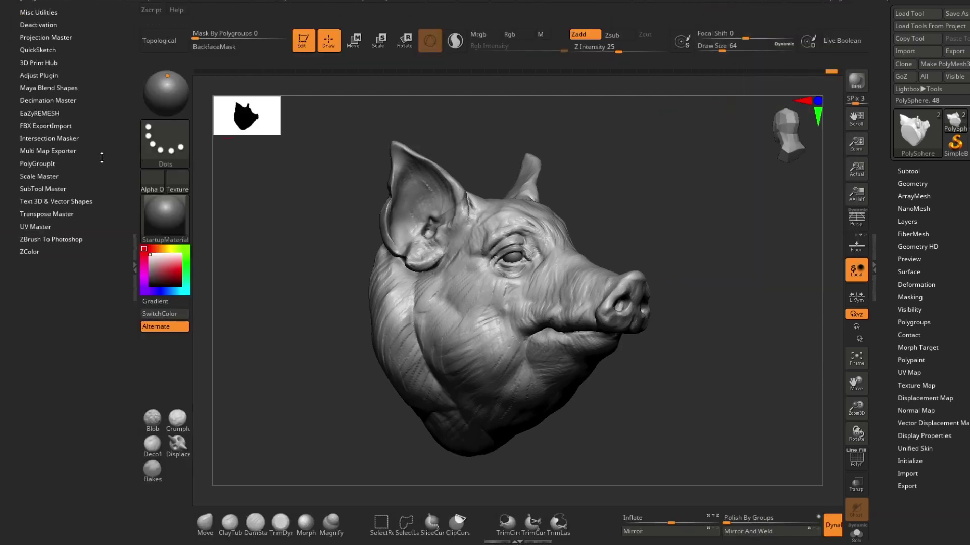
{"action": "left_click", "coordinate": [53, 126]}
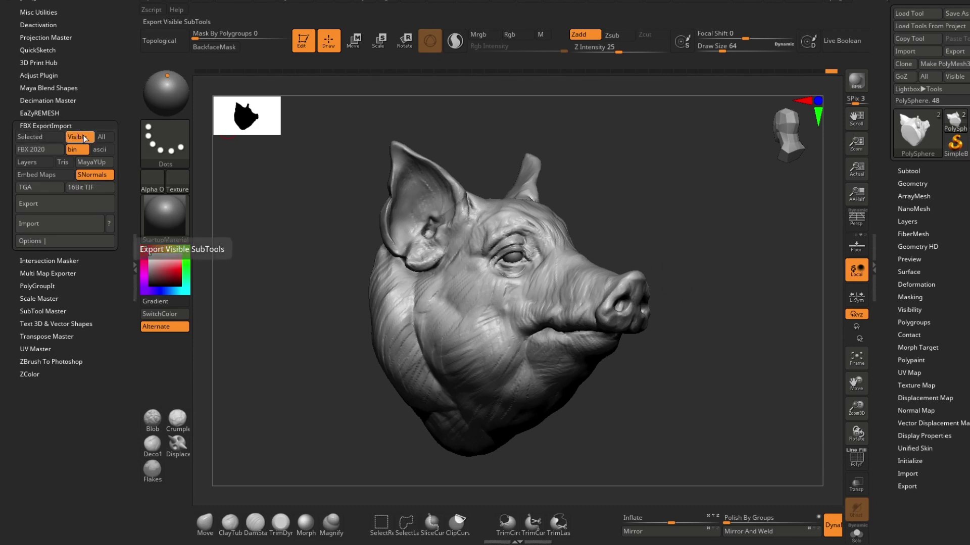
{"action": "left_click", "coordinate": [909, 171]}
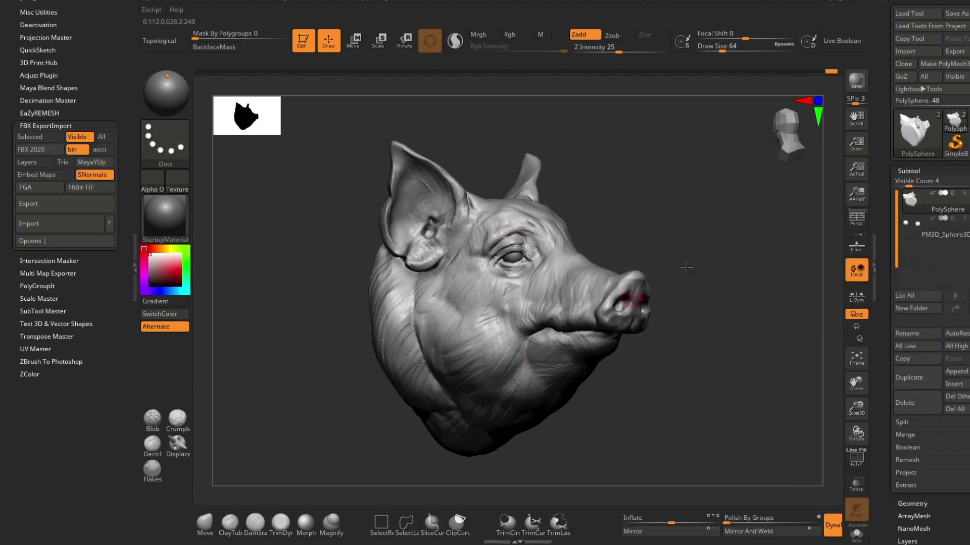
{"action": "left_click_drag", "start_coordinate": [686, 266], "coordinate": [652, 271]}
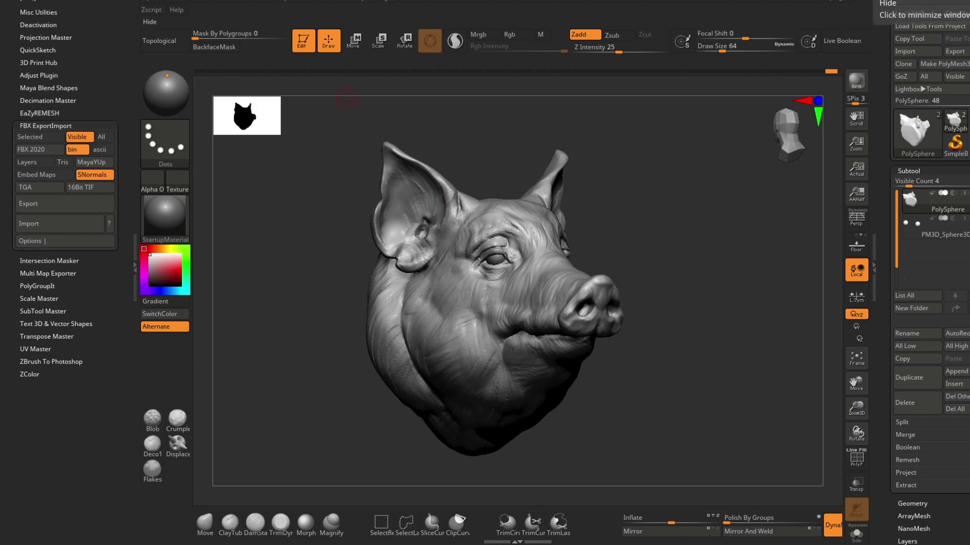
Switch to Maya, select the group30 pig head and enable selection highlighting in the perspective view.
{"action": "left_click", "coordinate": [952, 4]}
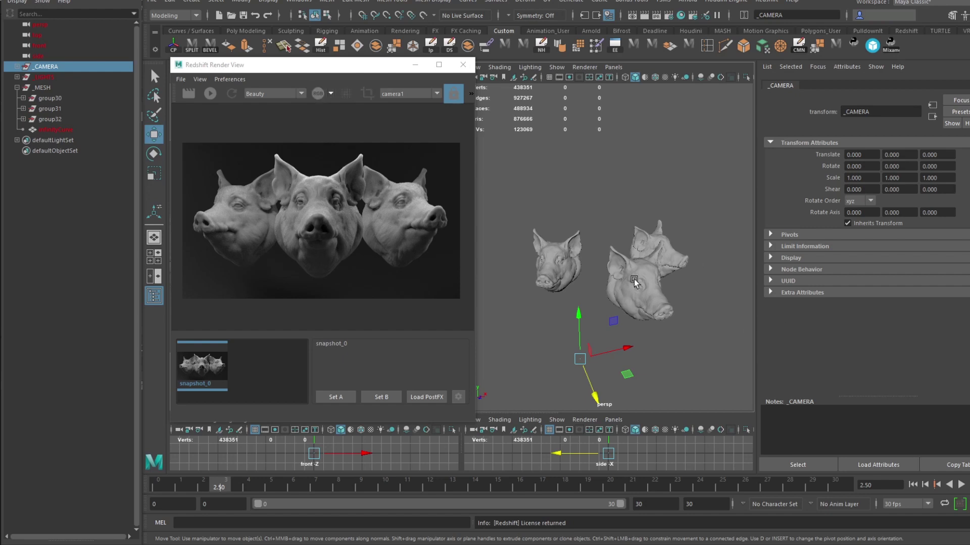
{"action": "left_click_drag", "start_coordinate": [372, 71], "coordinate": [360, 93]}
{"action": "left_click_drag", "start_coordinate": [649, 204], "coordinate": [626, 204], "text": "alt"}
{"action": "left_click", "coordinate": [50, 99]}
{"action": "left_click_drag", "start_coordinate": [510, 238], "coordinate": [549, 246], "text": "alt"}
{"action": "scroll", "coordinate": [547, 246], "scroll_direction": "up", "scroll_amount": 3}
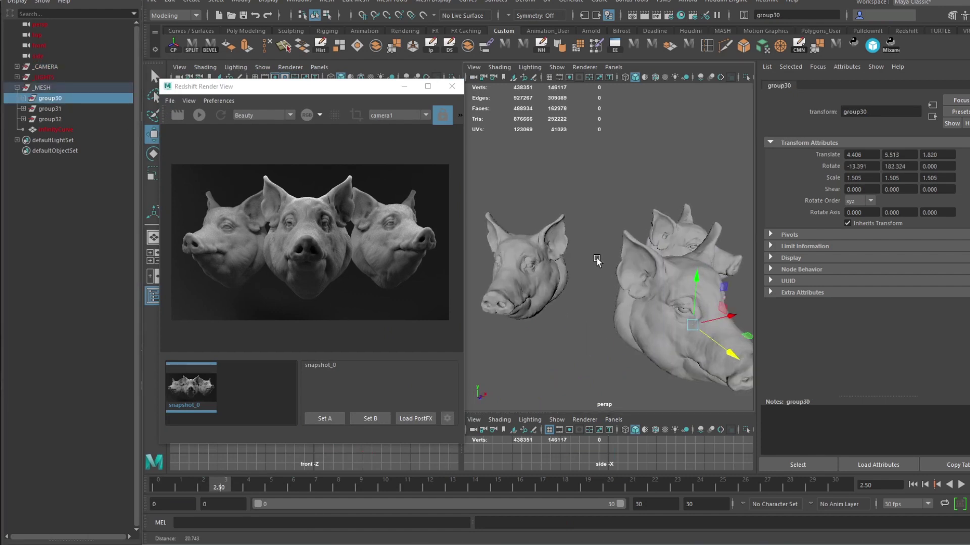
{"action": "left_click", "coordinate": [532, 69]}
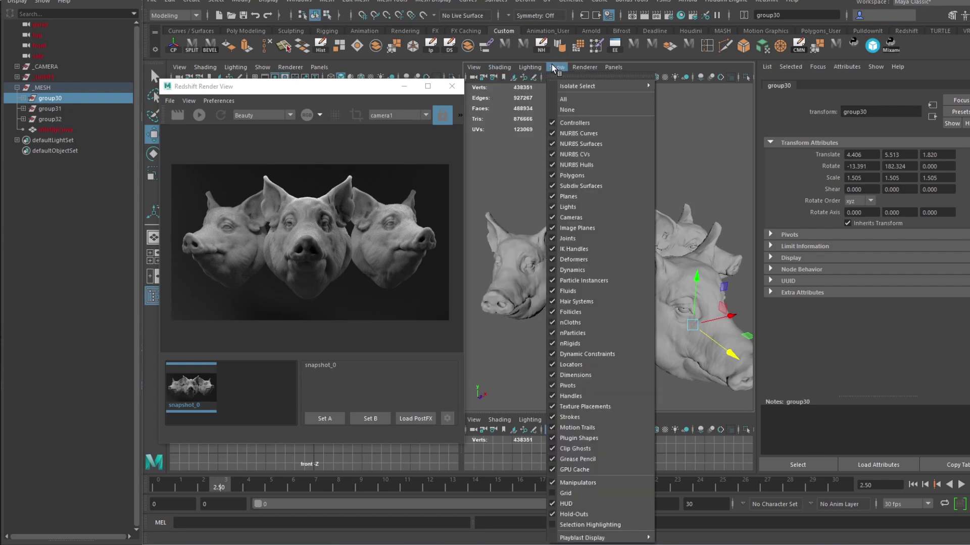
{"action": "left_click", "coordinate": [588, 524]}
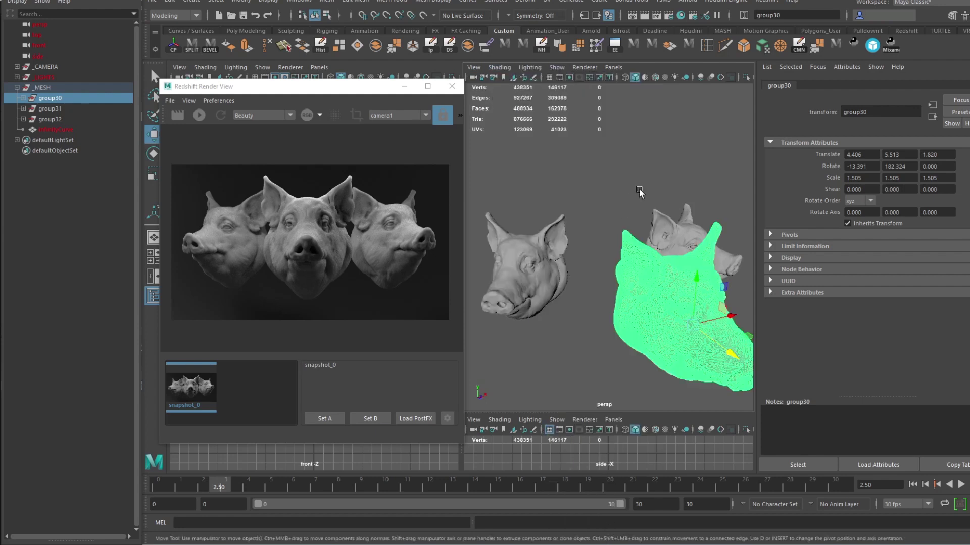
Inspect how the three pig heads are arranged in the perspective view, selecting one of the side heads.
{"action": "left_click", "coordinate": [538, 252]}
{"action": "left_click_drag", "start_coordinate": [538, 252], "coordinate": [589, 231], "text": "alt"}
{"action": "left_click", "coordinate": [625, 240]}
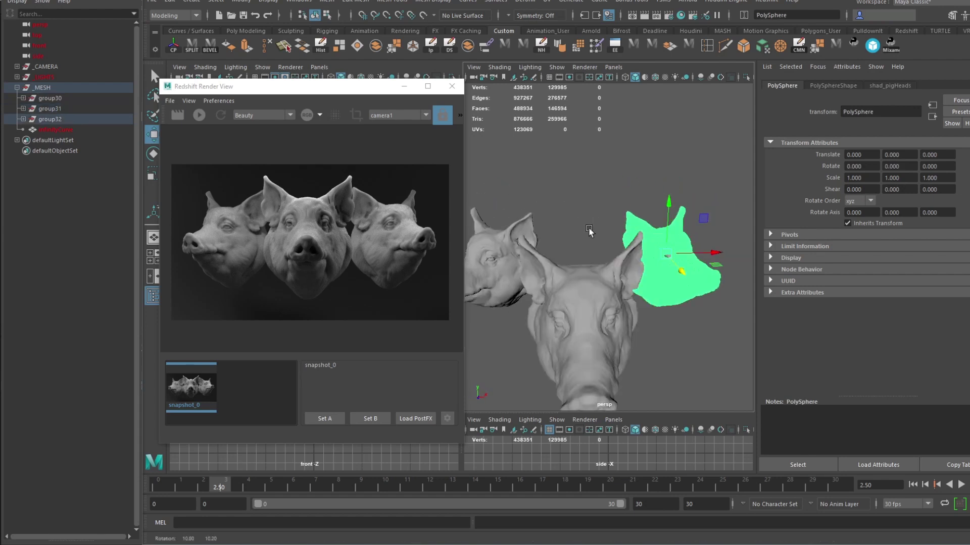
{"action": "right_click_drag", "start_coordinate": [590, 231], "coordinate": [566, 217], "text": "alt"}
{"action": "left_click_drag", "start_coordinate": [566, 217], "coordinate": [615, 212], "text": "alt"}
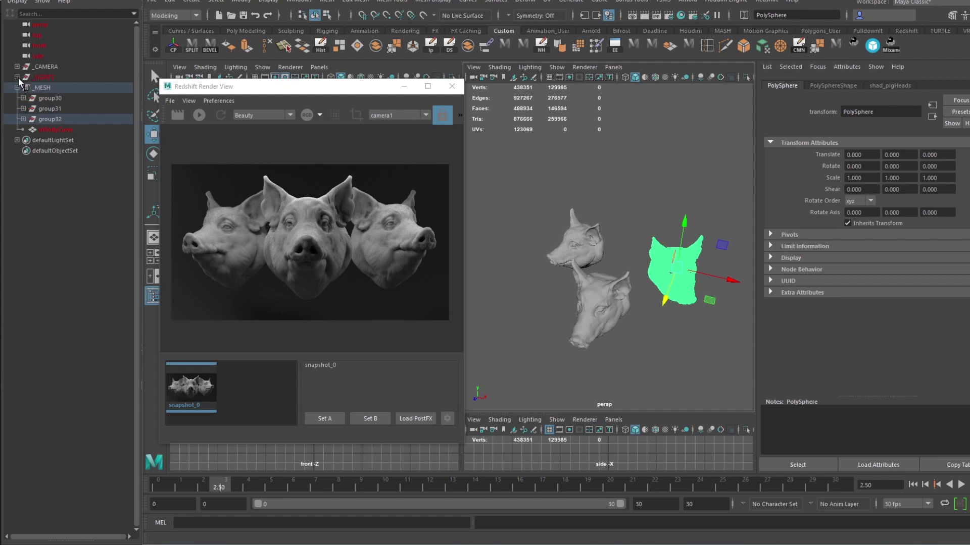
Uncover the camera view and review the _CAMERA, _MESH and _LIGHTS groups, collapsing _MESH and ending with _LIGHTS selected.
{"action": "left_click_drag", "start_coordinate": [270, 94], "coordinate": [614, 104]}
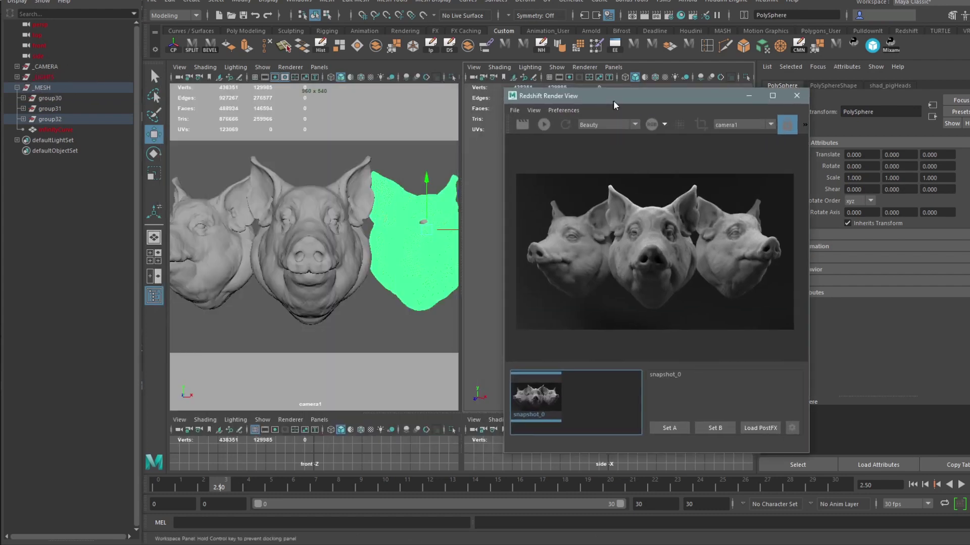
{"action": "left_click", "coordinate": [50, 67]}
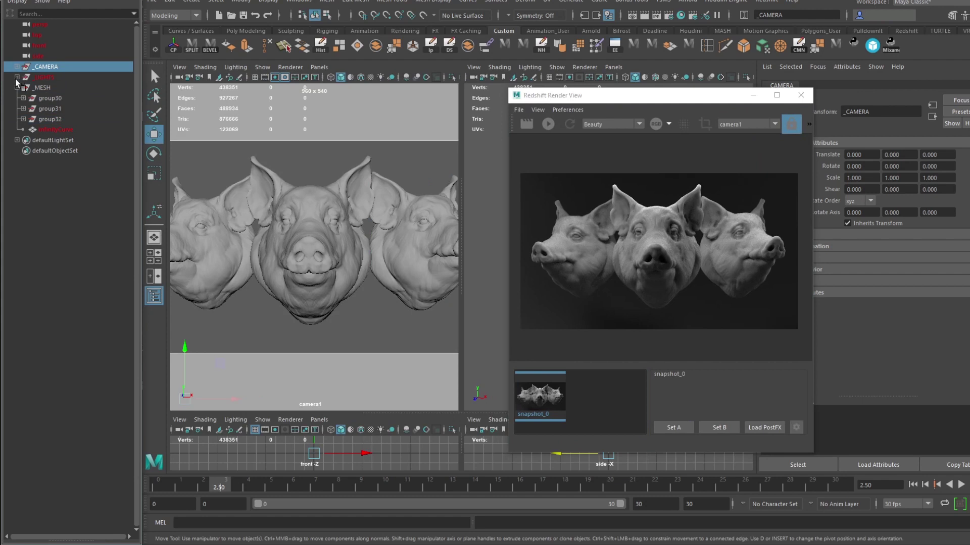
{"action": "left_click", "coordinate": [17, 88]}
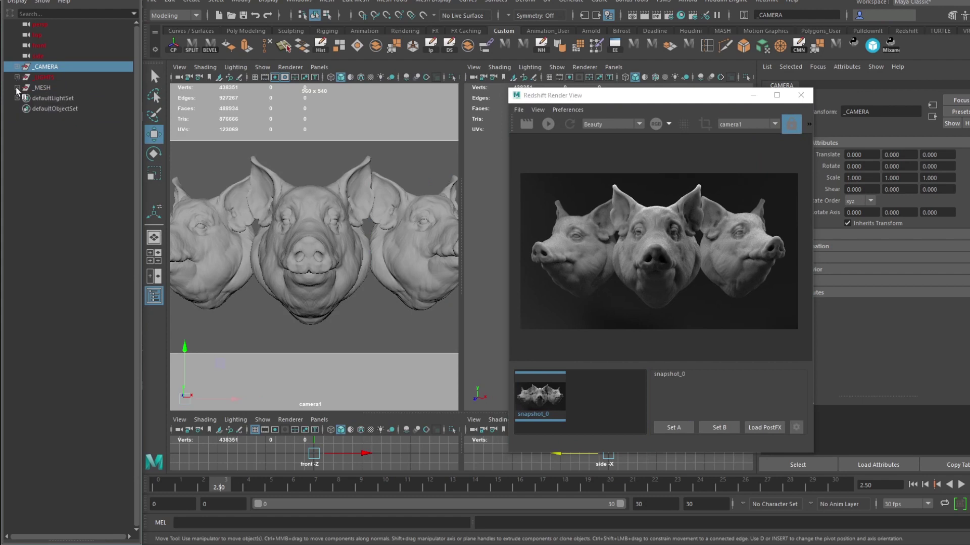
{"action": "left_click", "coordinate": [59, 89]}
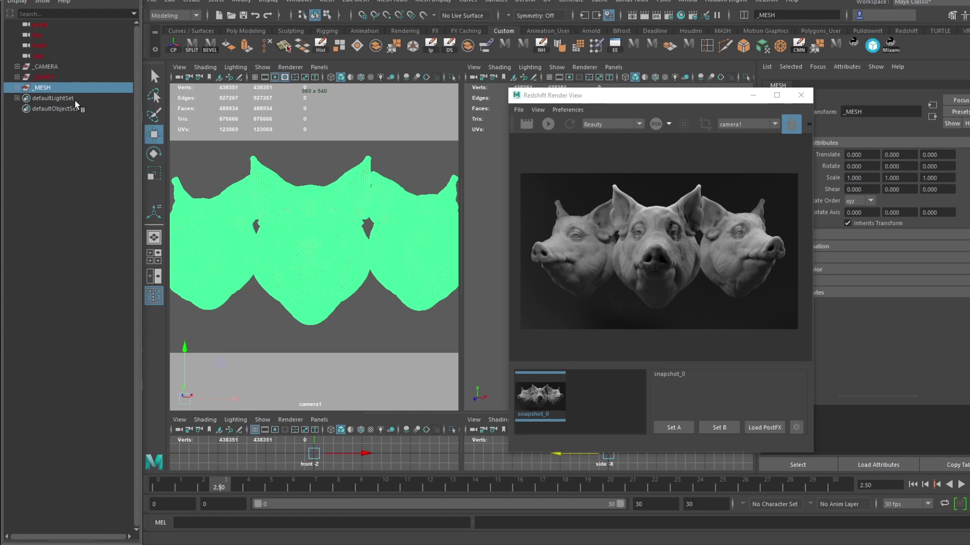
{"action": "left_click", "coordinate": [43, 78]}
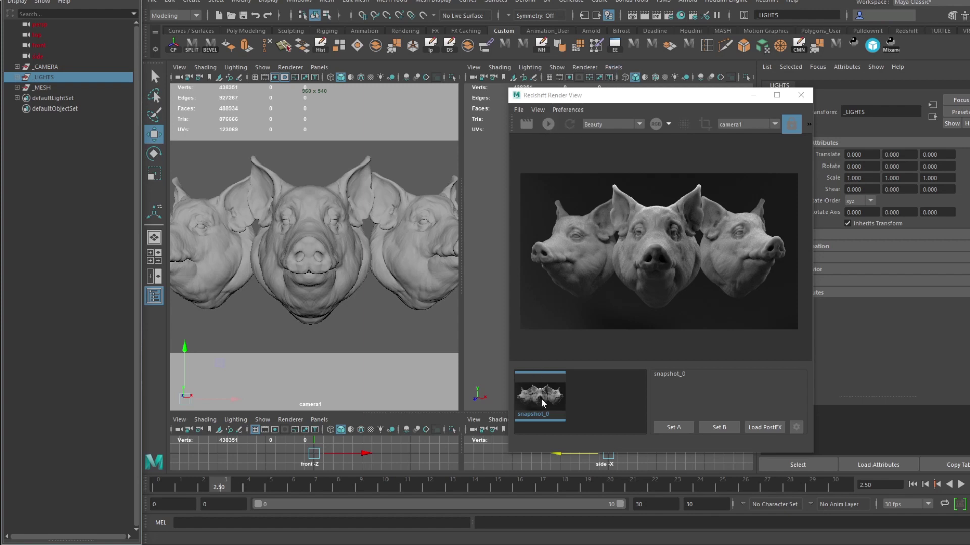
Run the live Redshift preview through camera1, check the heads in the alpha channel, and stop the preview in colour mode.
{"action": "left_click", "coordinate": [589, 398]}
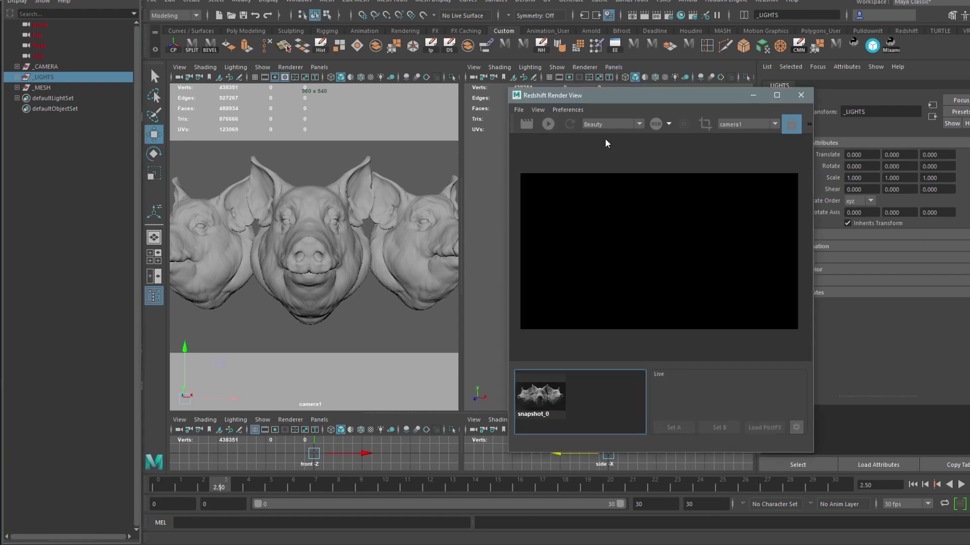
{"action": "left_click", "coordinate": [549, 125]}
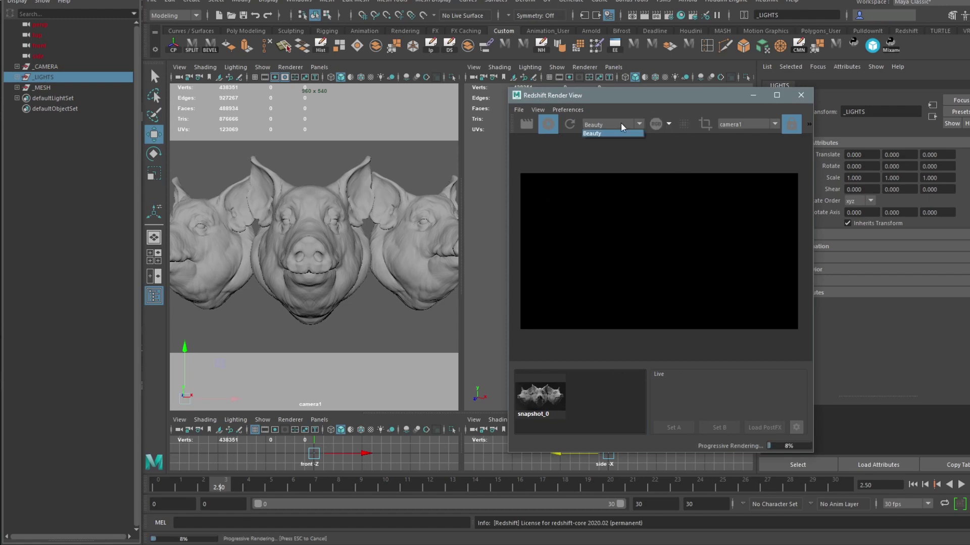
{"action": "left_click", "coordinate": [753, 125]}
{"action": "left_click", "coordinate": [753, 125]}
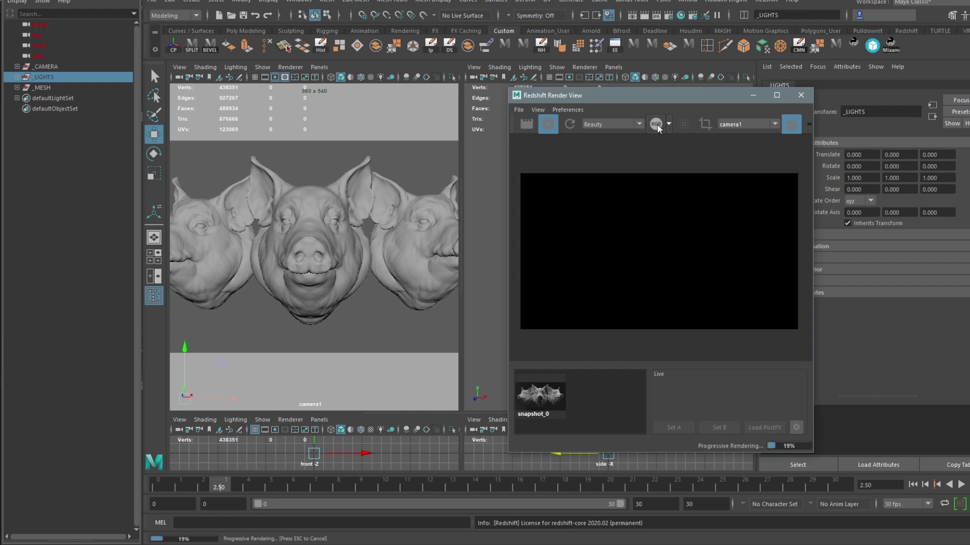
{"action": "left_click", "coordinate": [656, 124]}
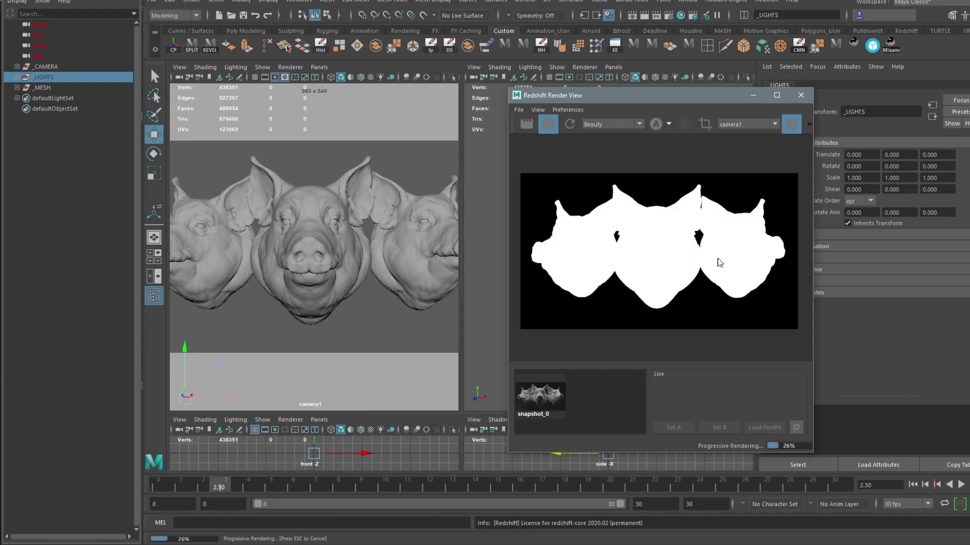
{"action": "left_click", "coordinate": [656, 125]}
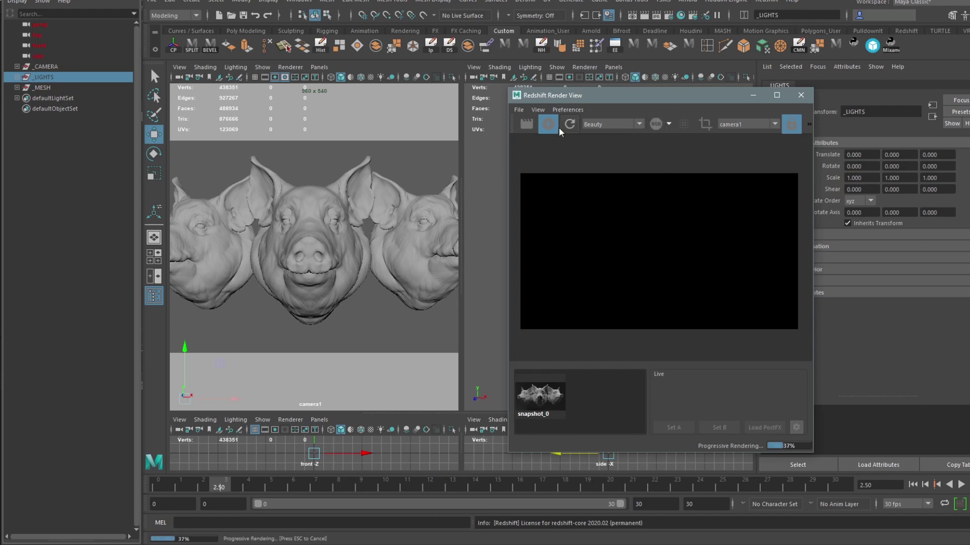
{"action": "left_click", "coordinate": [554, 125]}
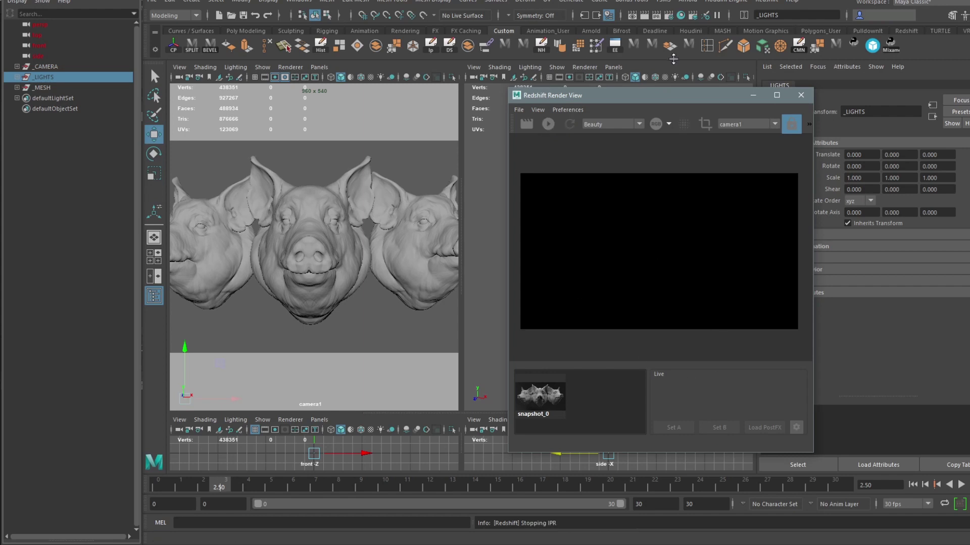
Open the render settings, import the Default Settings preset and show the Common settings.
{"action": "left_click", "coordinate": [671, 15]}
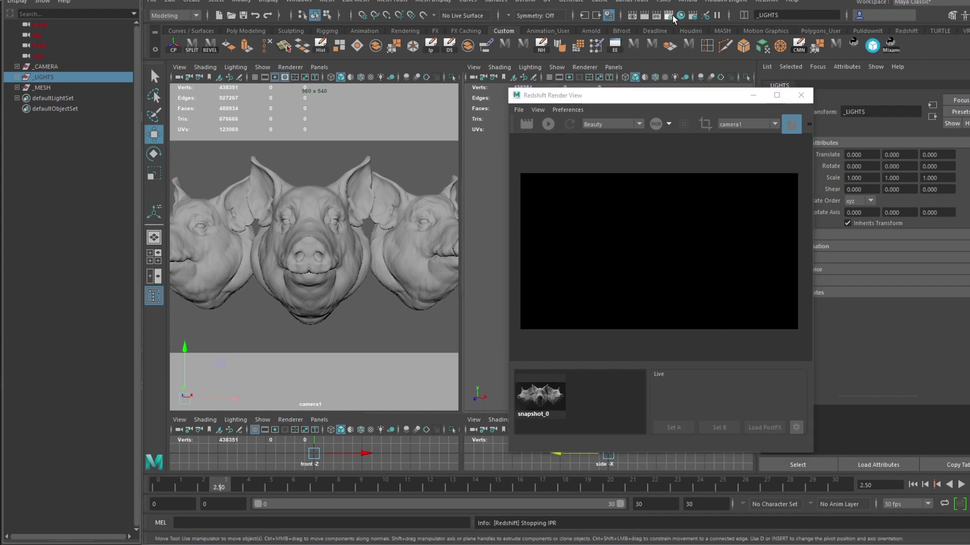
{"action": "left_click_drag", "start_coordinate": [489, 102], "coordinate": [271, 65]}
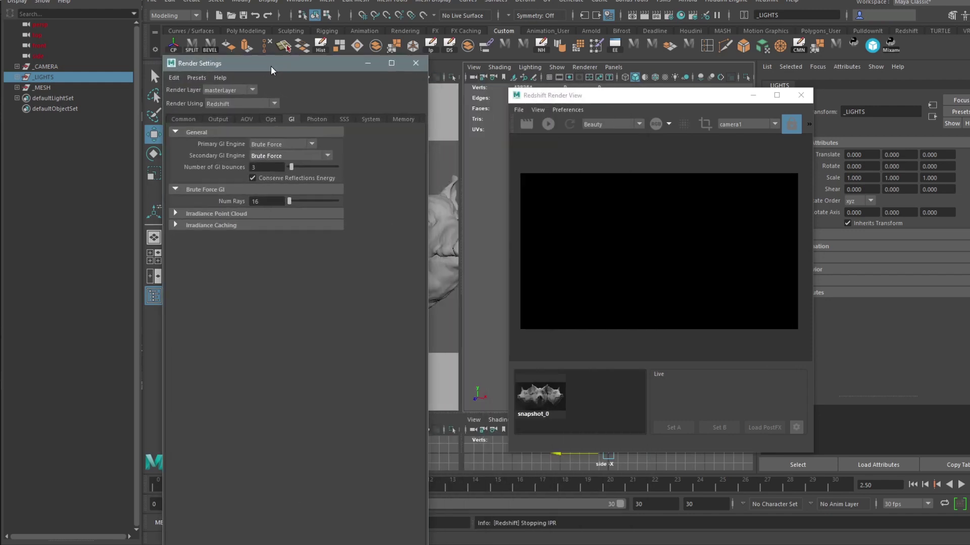
{"action": "left_click", "coordinate": [201, 79]}
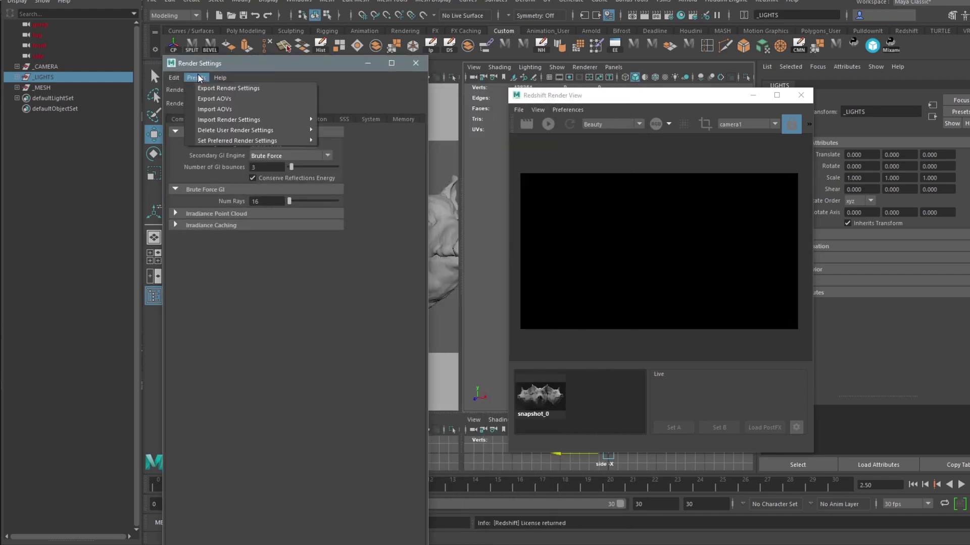
{"action": "mouse_move", "coordinate": [213, 119]}
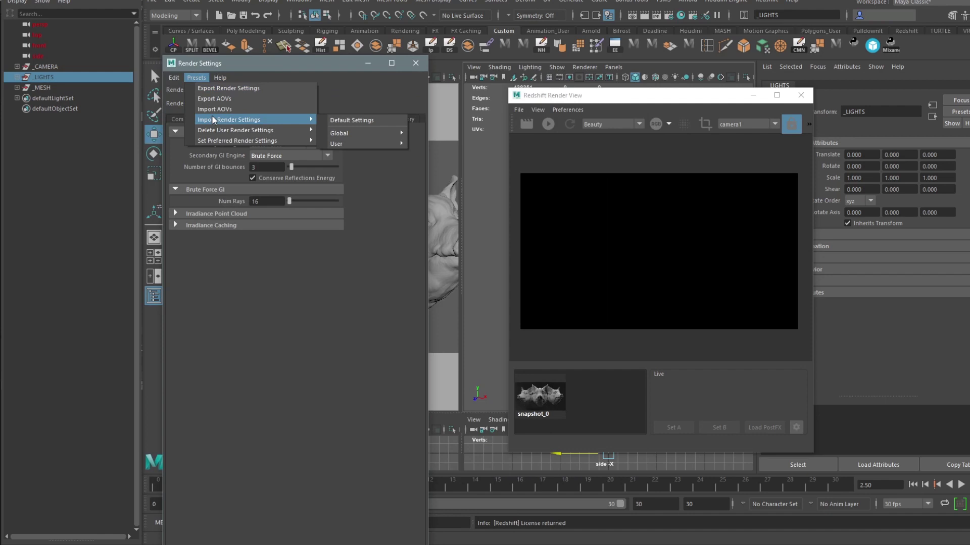
{"action": "left_click", "coordinate": [348, 121]}
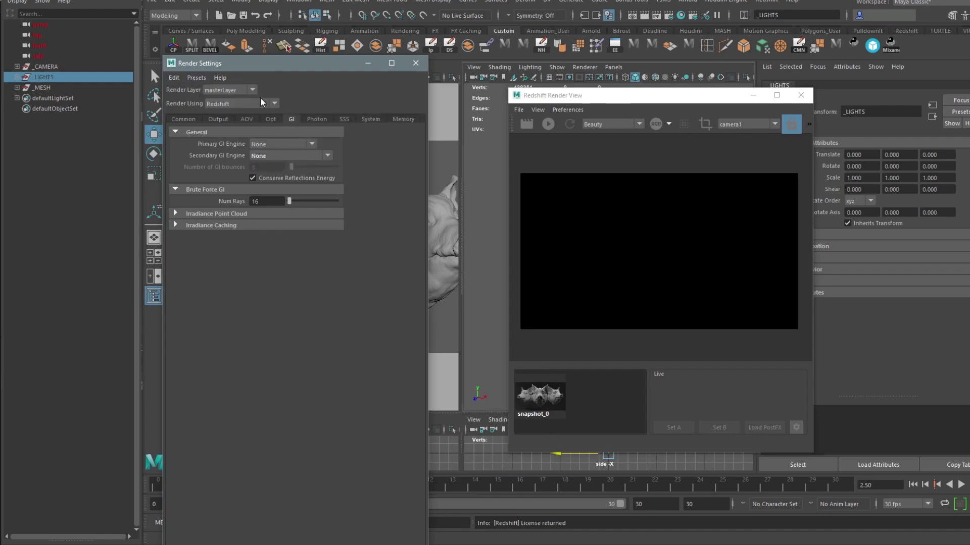
{"action": "left_click", "coordinate": [183, 119]}
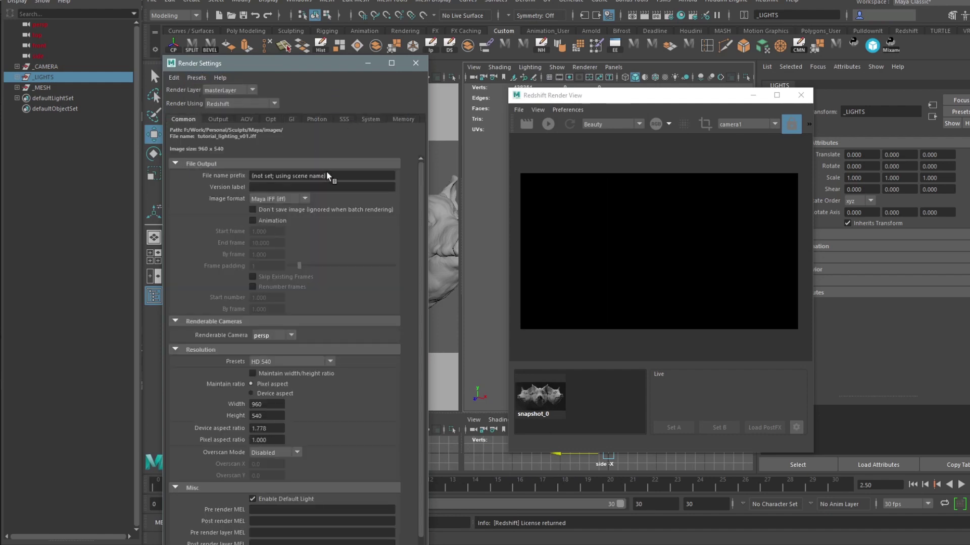
{"action": "left_click_drag", "start_coordinate": [268, 66], "coordinate": [281, 28]}
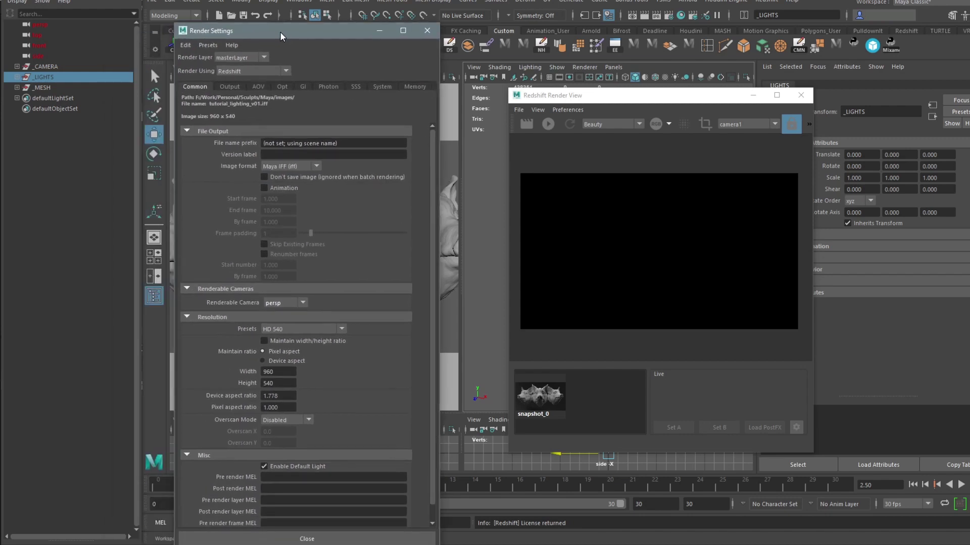
Switch the renderer to Arnold Renderer and back to Redshift.
{"action": "left_click", "coordinate": [258, 68]}
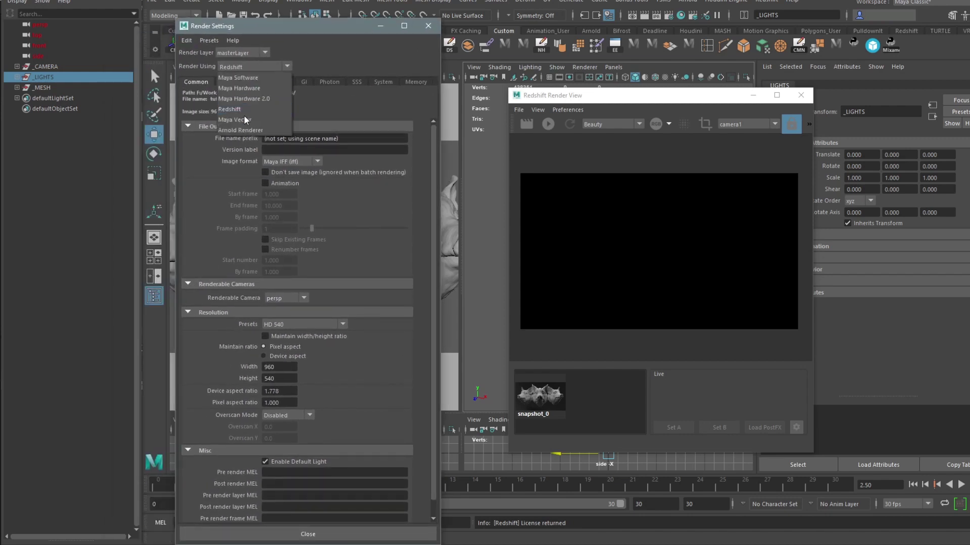
{"action": "left_click", "coordinate": [242, 123]}
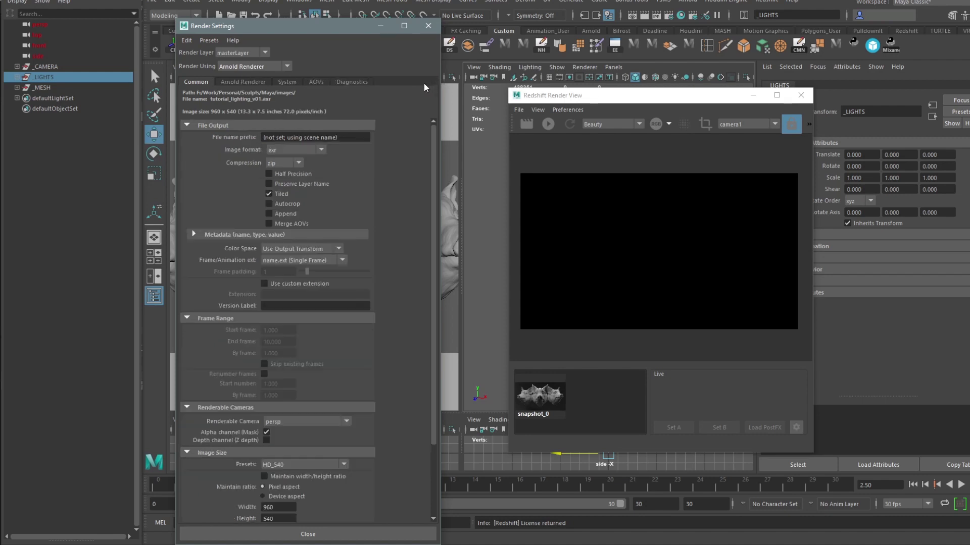
{"action": "left_click", "coordinate": [254, 68]}
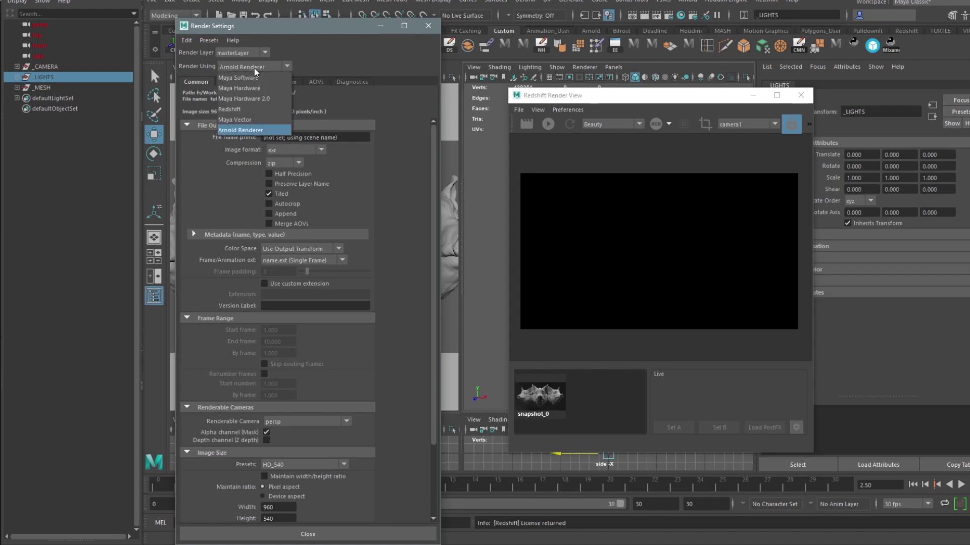
{"action": "left_click", "coordinate": [245, 110]}
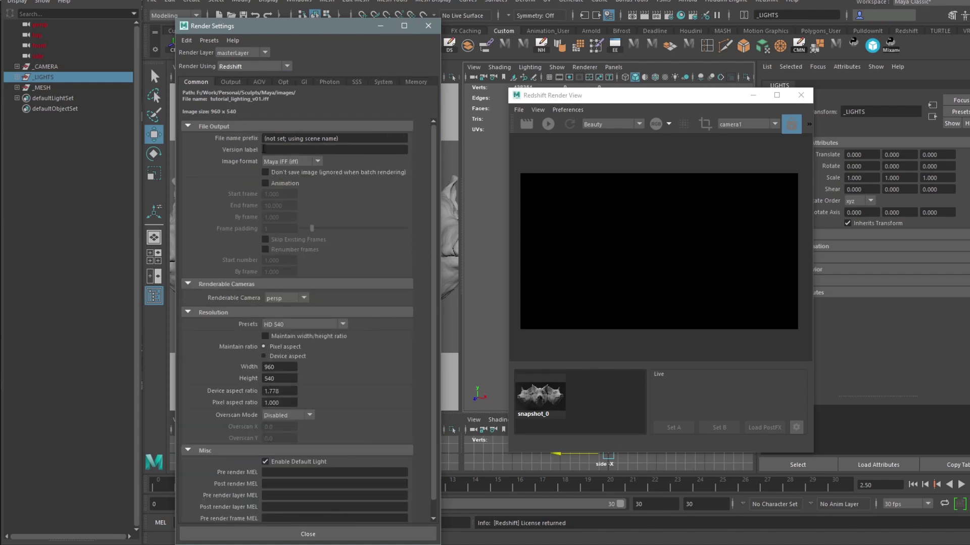
Enable Maintain width/height ratio for the render resolution and start the live Redshift preview through camera1.
{"action": "left_click_drag", "start_coordinate": [185, 28], "coordinate": [813, 108]}
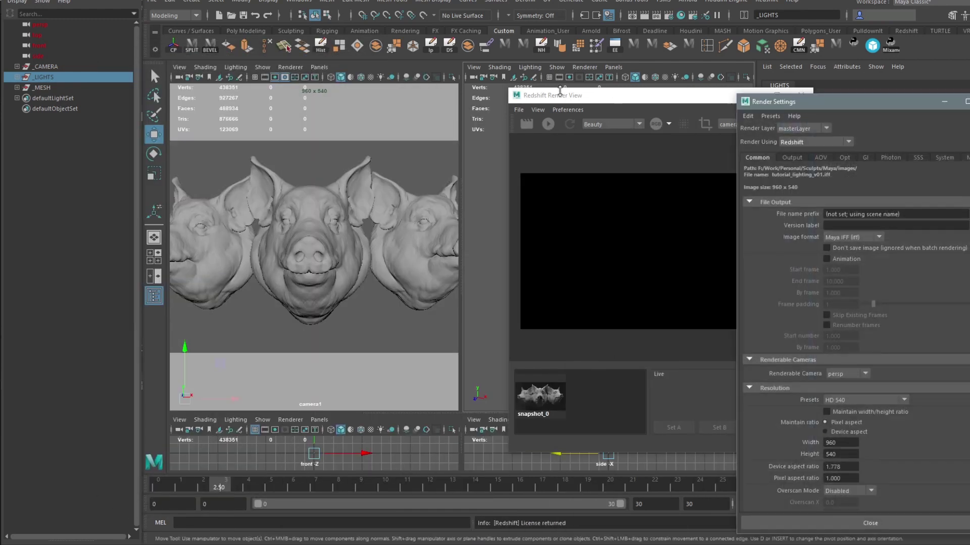
{"action": "left_click_drag", "start_coordinate": [586, 101], "coordinate": [243, 88]}
{"action": "left_click_drag", "start_coordinate": [856, 105], "coordinate": [629, 40]}
{"action": "scroll", "coordinate": [730, 267], "scroll_direction": "down", "scroll_amount": 3}
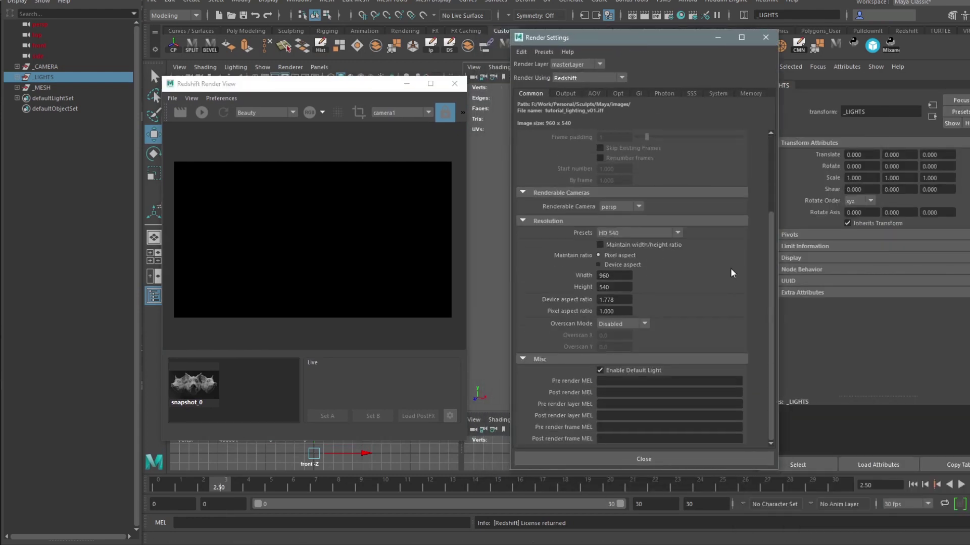
{"action": "left_click", "coordinate": [620, 245]}
{"action": "left_click", "coordinate": [202, 112]}
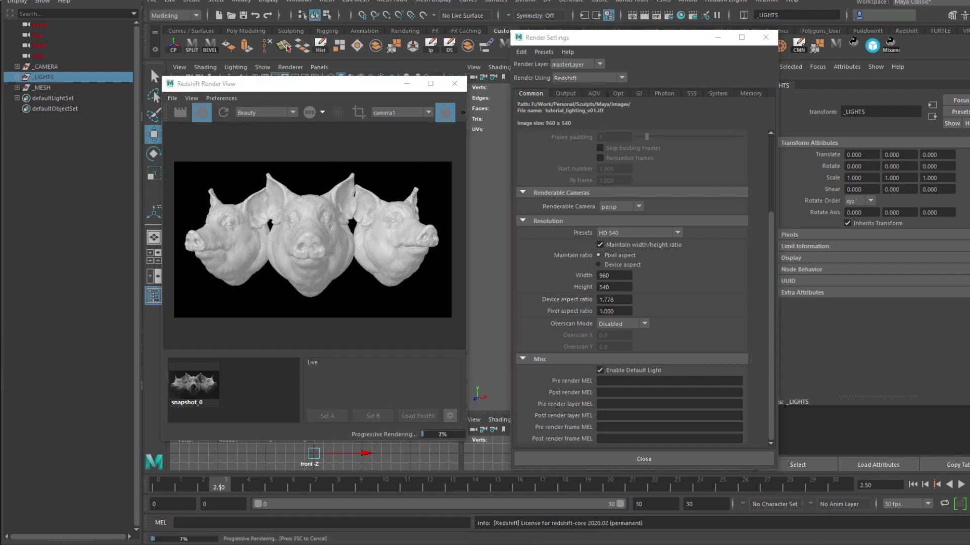
Select the central pig head and inspect its shader network in the Hypershade beside the live preview.
{"action": "left_click_drag", "start_coordinate": [323, 83], "coordinate": [682, 94]}
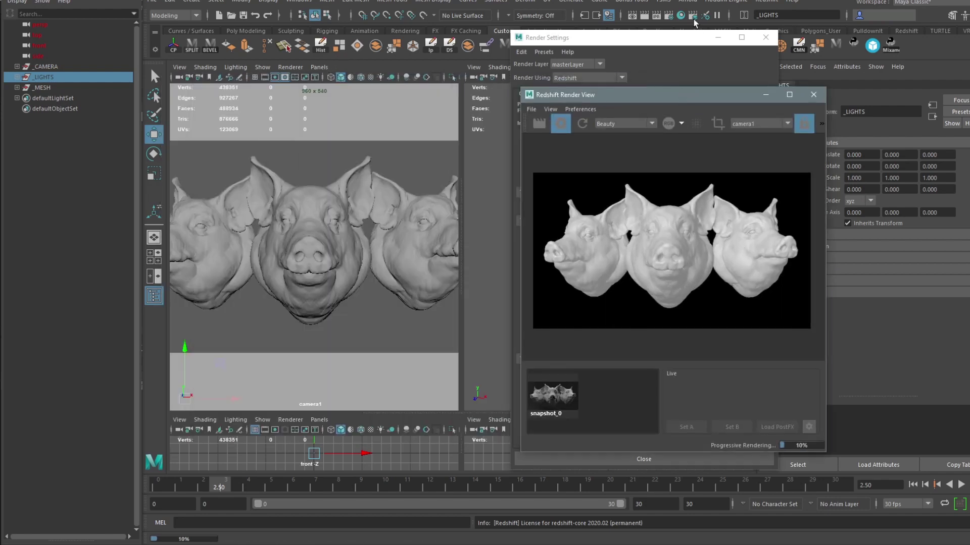
{"action": "left_click_drag", "start_coordinate": [664, 42], "coordinate": [219, 239]}
{"action": "left_click_drag", "start_coordinate": [602, 94], "coordinate": [751, 89]}
{"action": "left_click", "coordinate": [583, 225]}
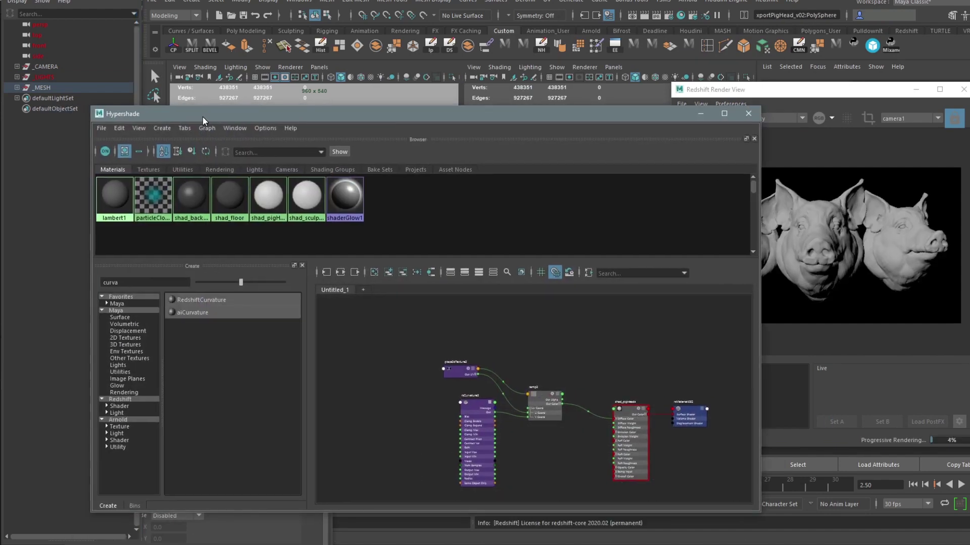
{"action": "left_click_drag", "start_coordinate": [202, 117], "coordinate": [275, 123]}
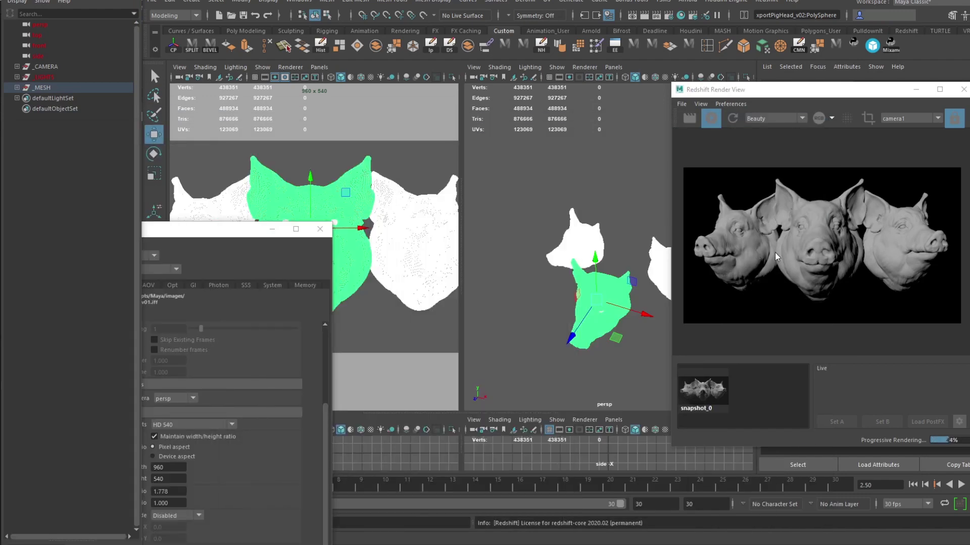
Disable Enable Default Light in the Common render settings and rerun the live preview with the viewports uncovered.
{"action": "left_click_drag", "start_coordinate": [753, 90], "coordinate": [529, 104]}
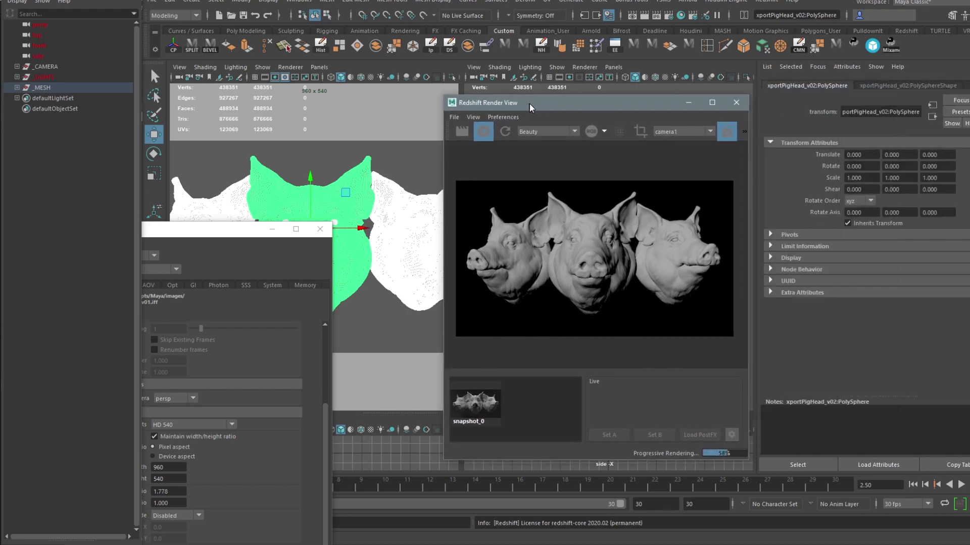
{"action": "left_click_drag", "start_coordinate": [222, 234], "coordinate": [251, 66]}
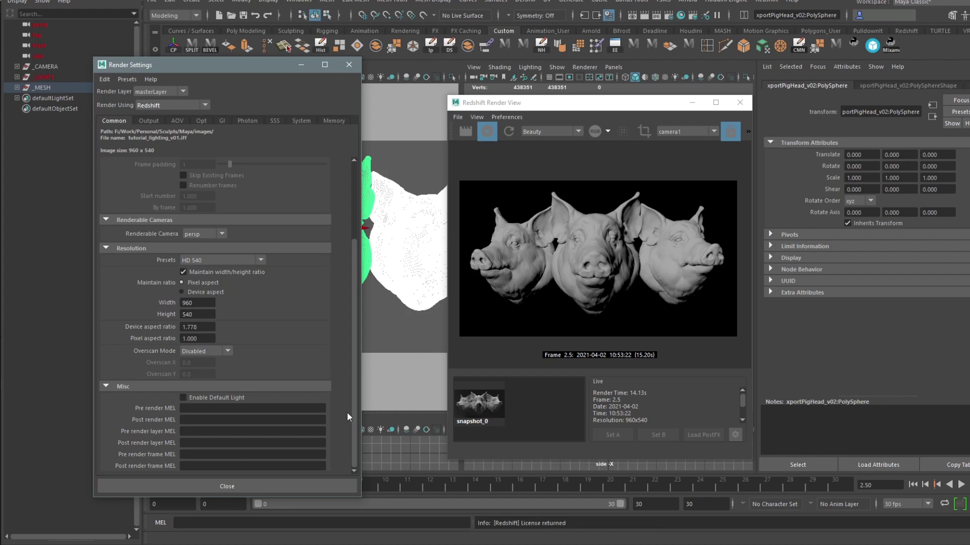
{"action": "left_click", "coordinate": [489, 133]}
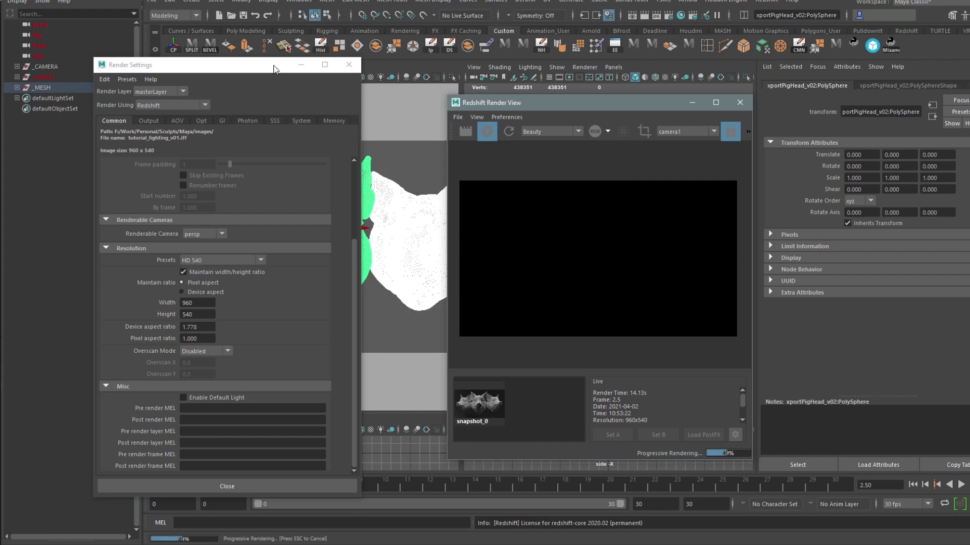
{"action": "left_click_drag", "start_coordinate": [261, 71], "coordinate": [181, 76]}
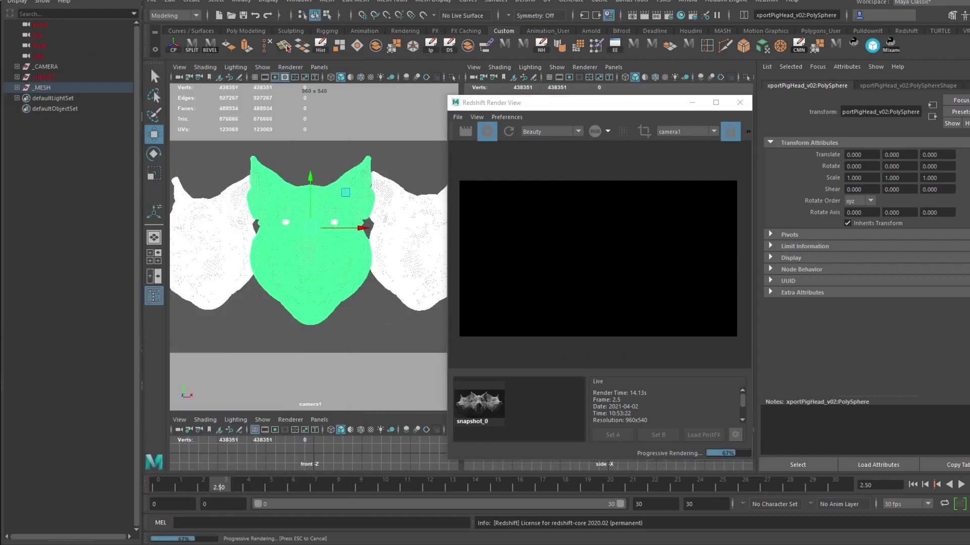
{"action": "left_click_drag", "start_coordinate": [592, 107], "coordinate": [317, 99]}
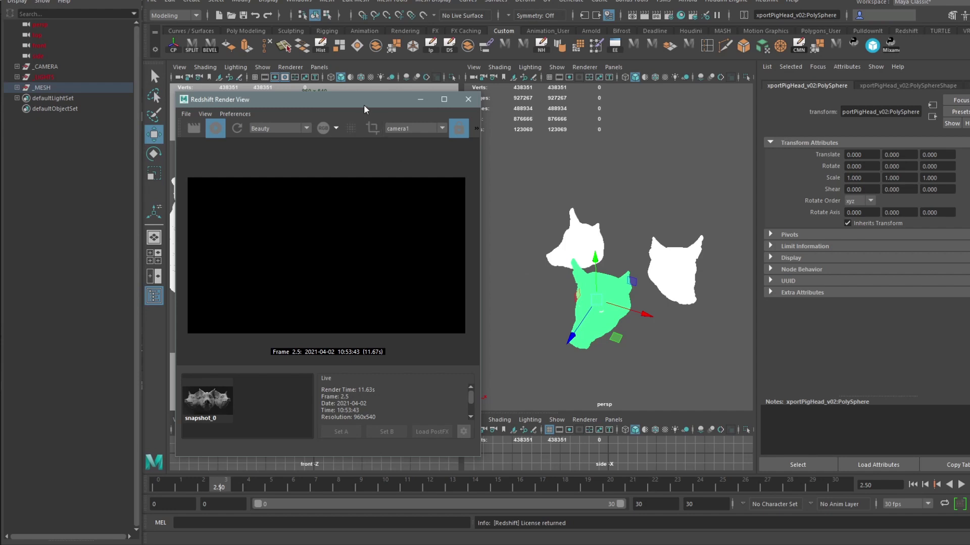
{"action": "left_click_drag", "start_coordinate": [363, 105], "coordinate": [347, 79]}
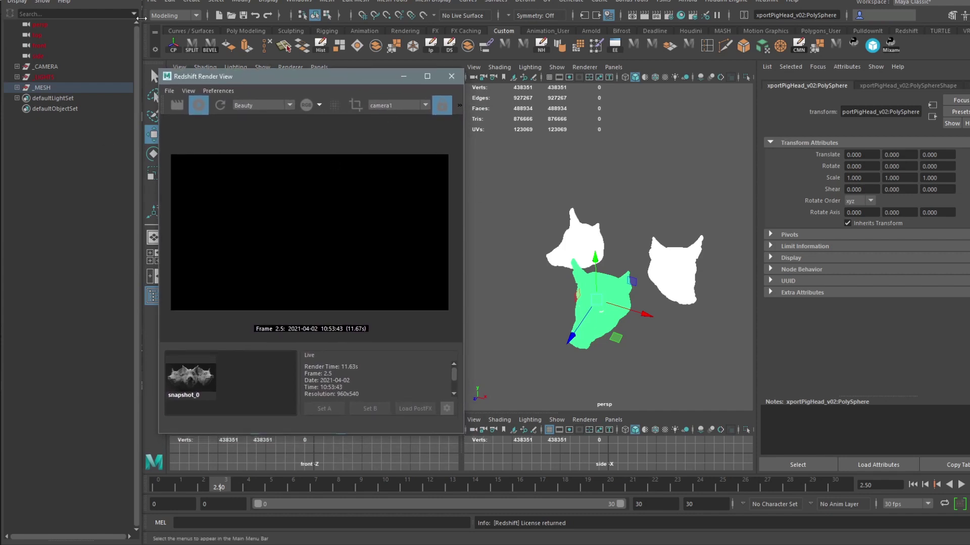
Clear the selection and create a polygon plane at the origin beside the pig heads.
{"action": "left_click", "coordinate": [573, 115]}
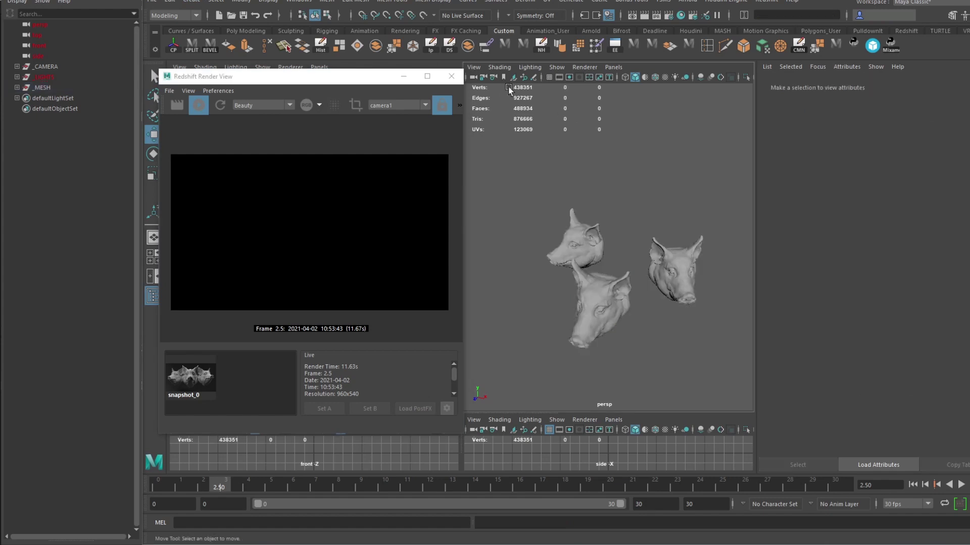
{"action": "left_click", "coordinate": [193, 2]}
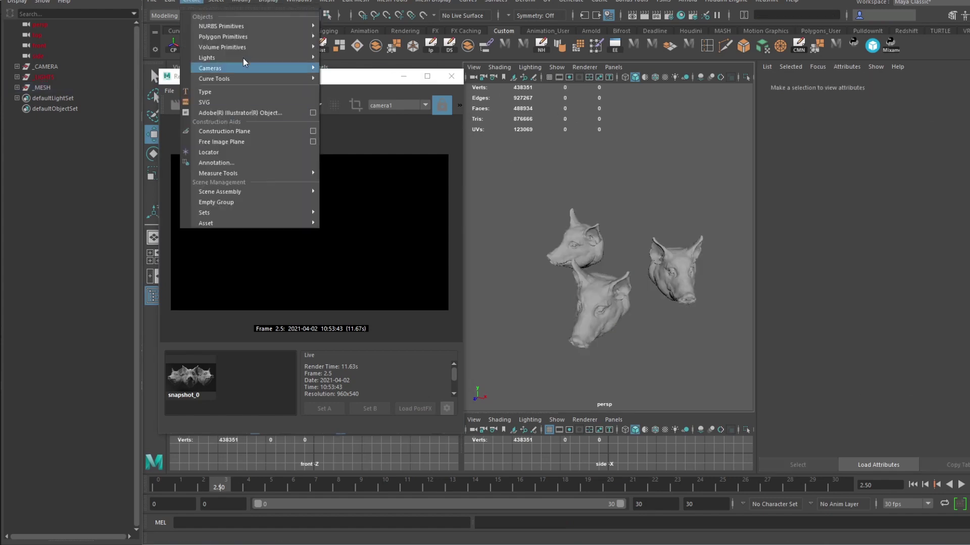
{"action": "mouse_move", "coordinate": [229, 36]}
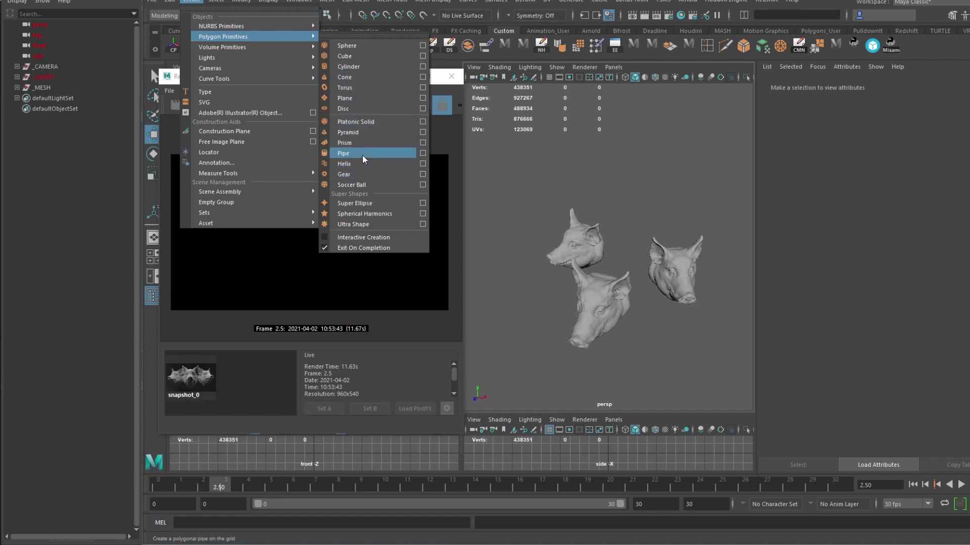
{"action": "left_click", "coordinate": [370, 99]}
{"action": "mouse_move", "coordinate": [606, 324]}
{"action": "left_mouse_down", "text": "alt"}
{"action": "mouse_move", "coordinate": [585, 323]}
{"action": "mouse_move", "coordinate": [593, 323]}
{"action": "left_mouse_up", "text": "alt"}
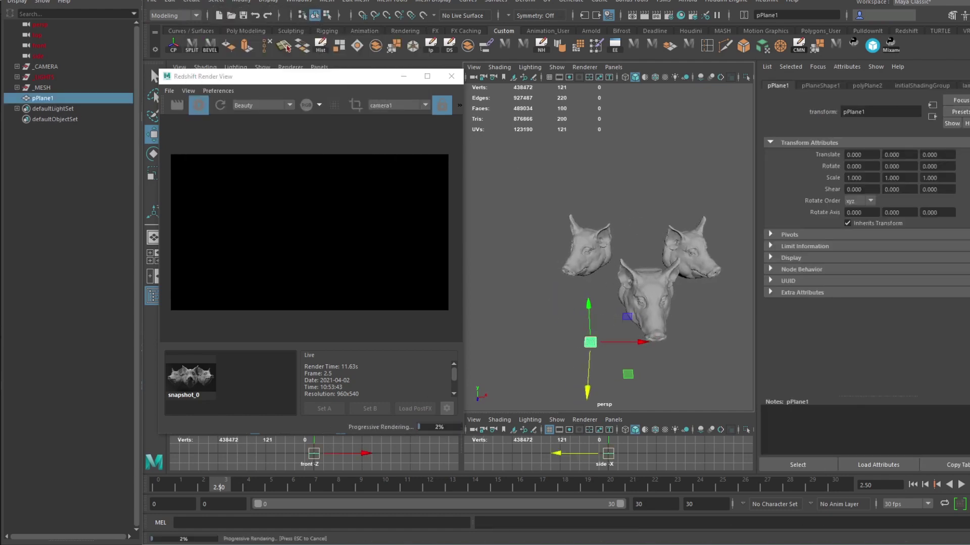
Set the new plane's Subdivisions Width and Subdivisions Height to 1.
{"action": "key", "text": "ctrl+a"}
{"action": "left_click", "coordinate": [688, 208]}
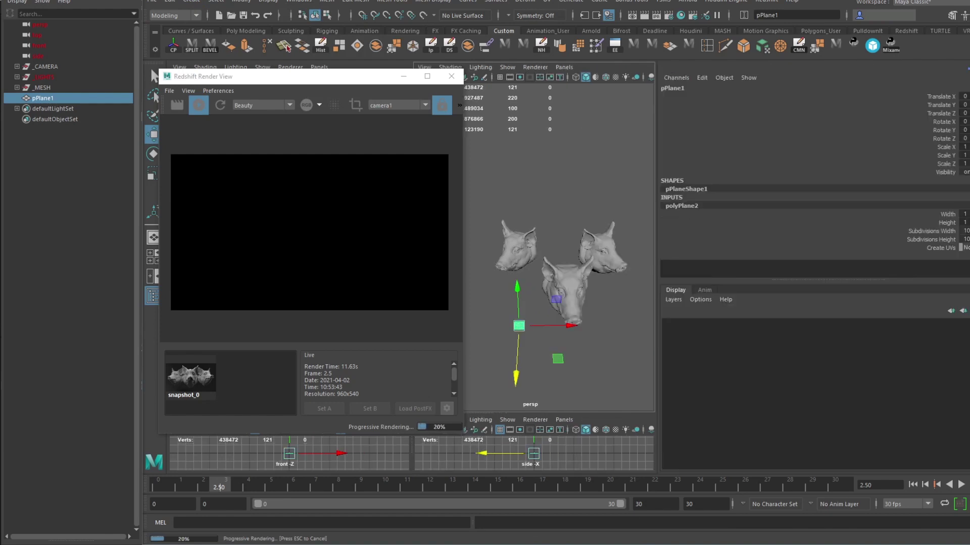
{"action": "left_click_drag", "start_coordinate": [965, 230], "coordinate": [965, 239]}
{"action": "type", "text": "1"}
{"action": "key", "text": "Return"}
{"action": "left_click", "coordinate": [861, 257]}
Scale the plane up uniformly into a large floor extending well beyond the three pig heads.
{"action": "right_click_drag", "start_coordinate": [597, 280], "coordinate": [541, 261], "text": "alt"}
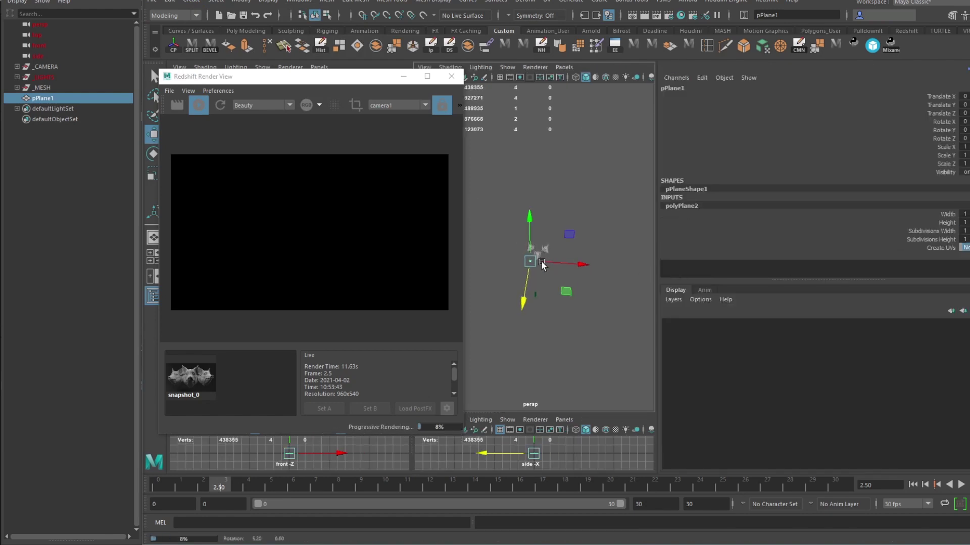
{"action": "mouse_move", "coordinate": [541, 261]}
{"action": "left_mouse_down", "text": "alt"}
{"action": "mouse_move", "coordinate": [537, 278]}
{"action": "mouse_move", "coordinate": [626, 309]}
{"action": "mouse_move", "coordinate": [532, 278]}
{"action": "left_mouse_up", "text": "alt"}
{"action": "key", "text": "r"}
{"action": "right_click_drag", "start_coordinate": [532, 277], "coordinate": [557, 281], "text": "alt"}
{"action": "left_click_drag", "start_coordinate": [557, 281], "coordinate": [565, 256], "text": "alt"}
Extrude the floor plane's edge behind the pig heads upward into a tall backdrop wall.
{"action": "key", "text": "F10"}
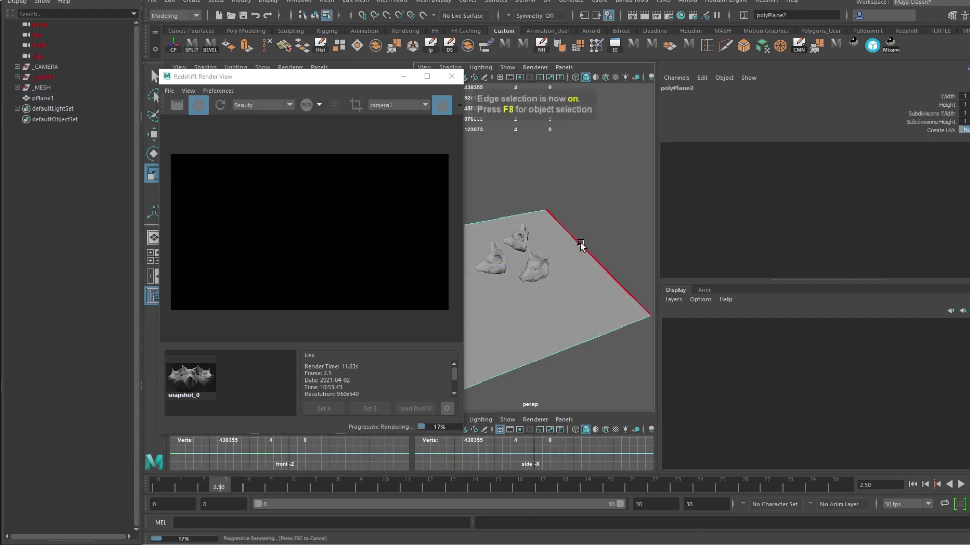
{"action": "left_click", "coordinate": [581, 243]}
{"action": "right_click_drag", "start_coordinate": [580, 243], "coordinate": [528, 266], "text": "alt"}
{"action": "left_click_drag", "start_coordinate": [529, 266], "coordinate": [562, 264], "text": "alt"}
{"action": "left_click", "coordinate": [247, 46]}
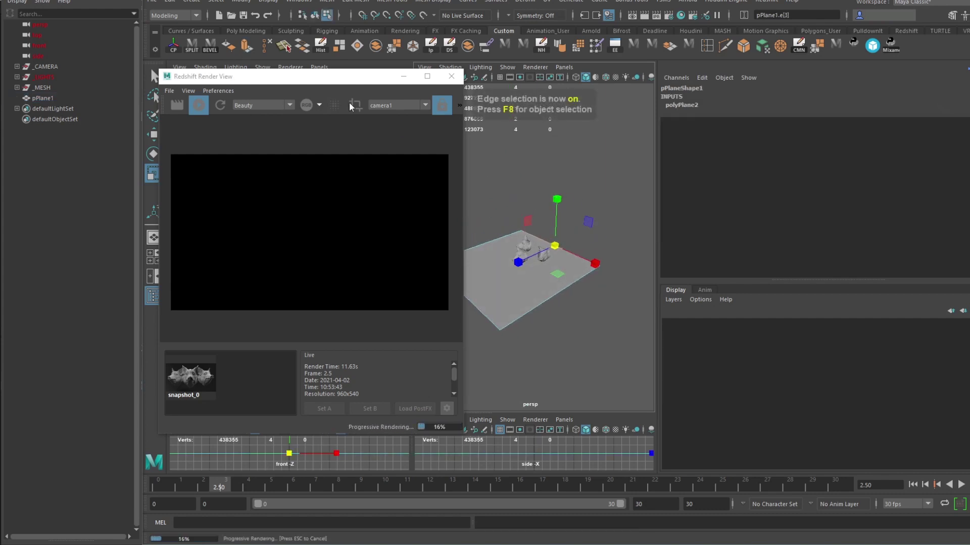
{"action": "left_click_drag", "start_coordinate": [558, 216], "coordinate": [540, 280]}
Bevel the crease edge between the floor and the backdrop wall with a fraction of 0.2.
{"action": "scroll", "coordinate": [603, 281], "scroll_direction": "up", "scroll_amount": 5}
{"action": "key", "text": "F8"}
{"action": "key", "text": "F10"}
{"action": "left_click", "coordinate": [542, 272]}
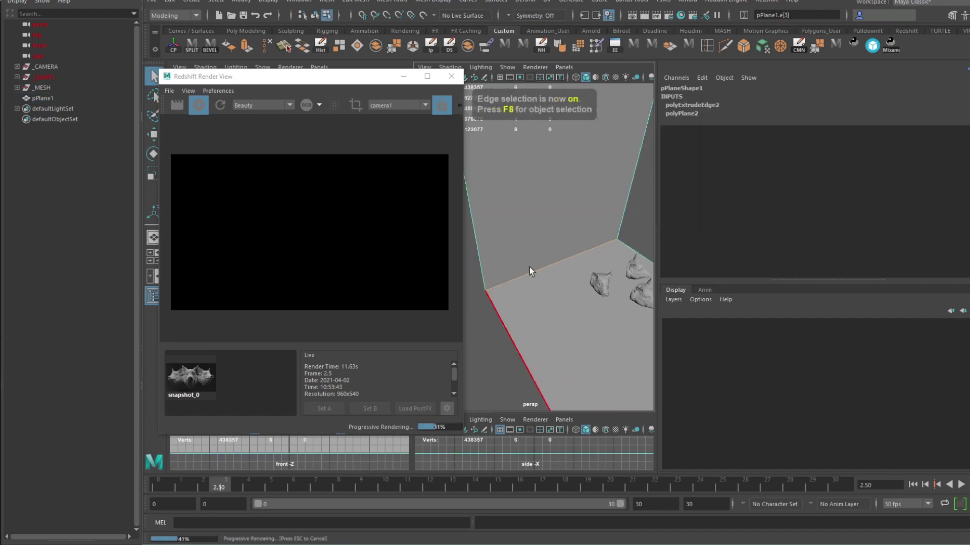
{"action": "left_click", "coordinate": [476, 247]}
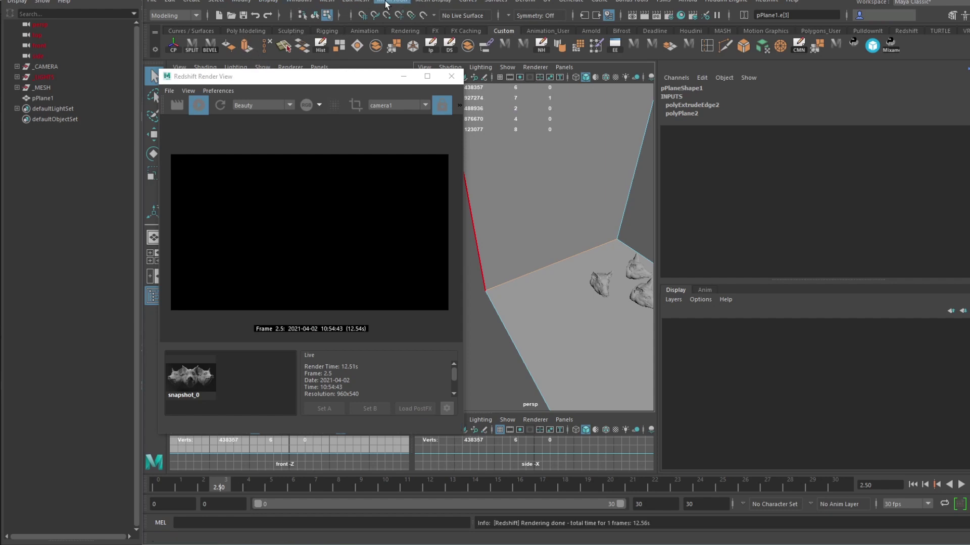
{"action": "left_click", "coordinate": [355, 3]}
{"action": "left_click", "coordinate": [371, 36]}
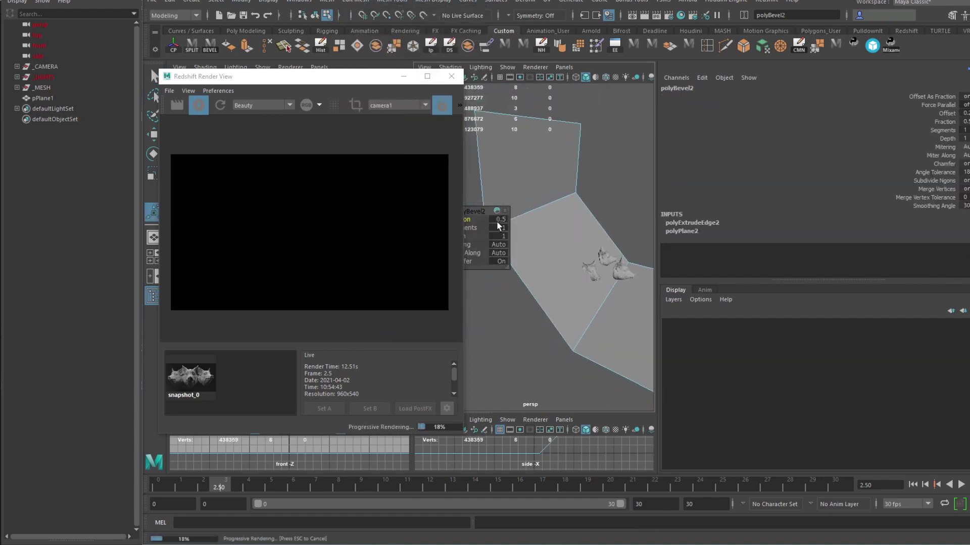
{"action": "type", "text": "2"}
{"action": "key", "text": "Return"}
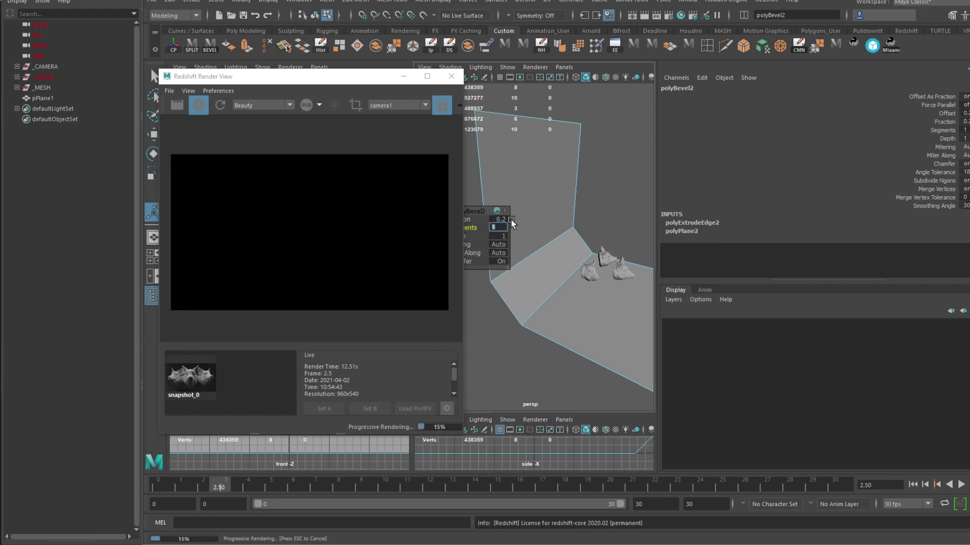
Set the backdrop crease bevel to 10 segments with a fraction of 0.3.
{"action": "type", "text": "10"}
{"action": "key", "text": "Return"}
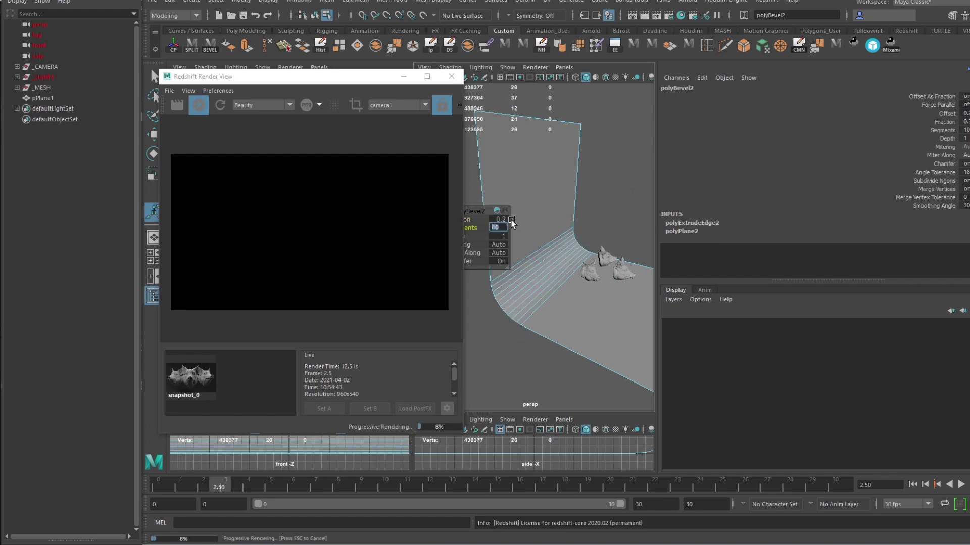
{"action": "left_click", "coordinate": [503, 220]}
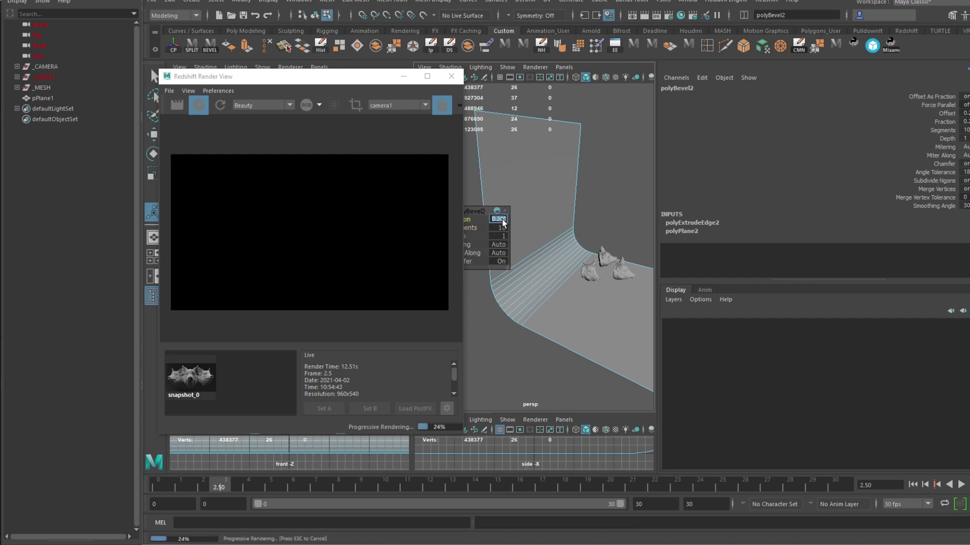
{"action": "type", "text": "3"}
{"action": "key", "text": "Return"}
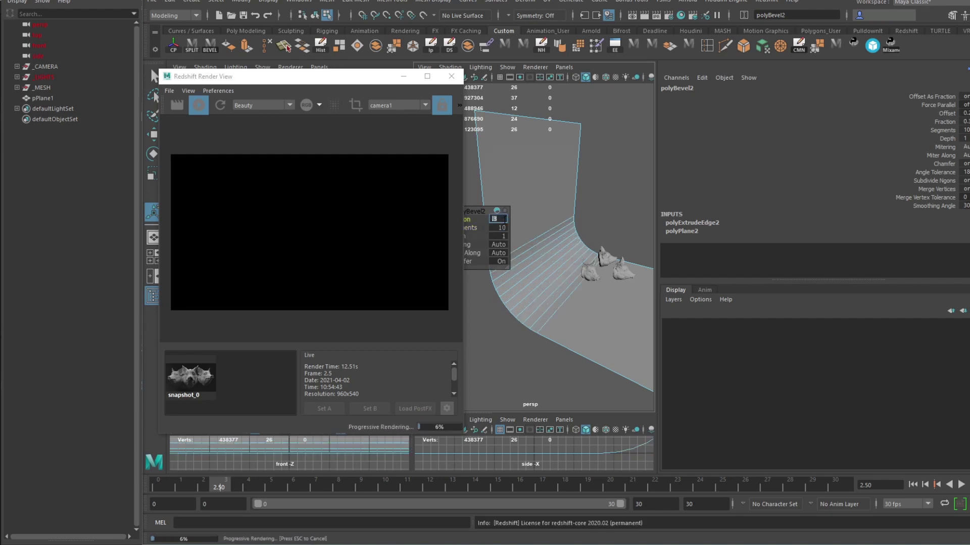
Reduce the backdrop bevel's fraction to 0.25 and return to object mode with the backdrop deselected.
{"action": "left_click_drag", "start_coordinate": [581, 175], "coordinate": [548, 254], "text": "alt"}
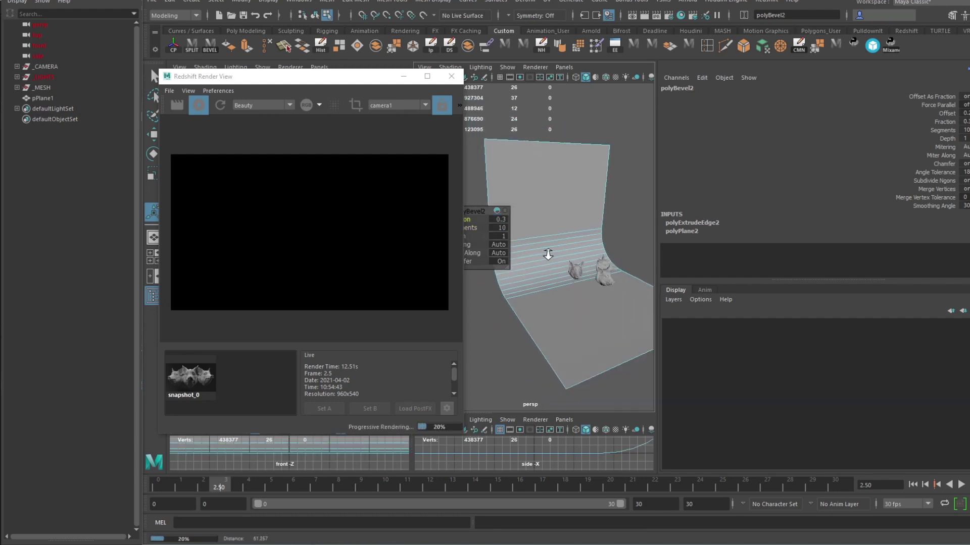
{"action": "left_click", "coordinate": [508, 219]}
{"action": "type", "text": "."}
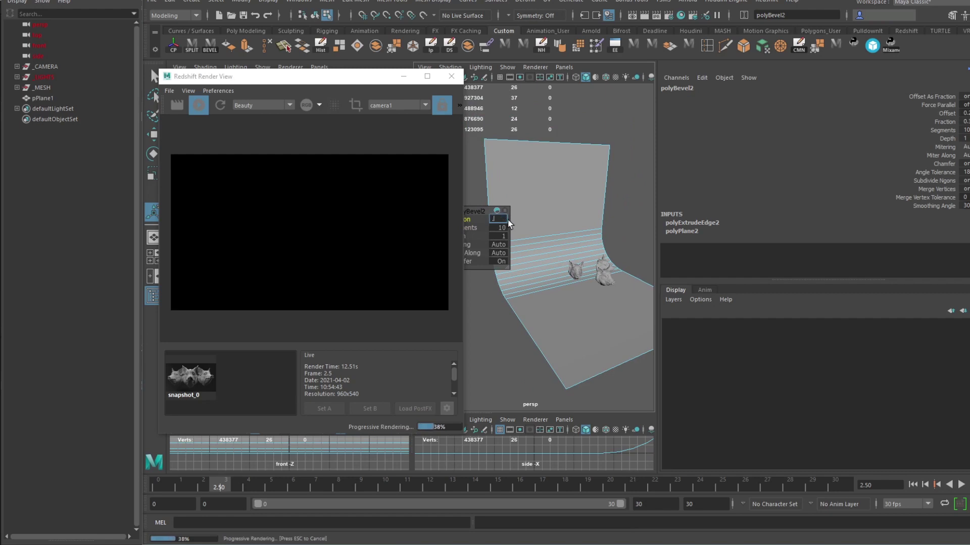
{"action": "type", "text": "25"}
{"action": "key", "text": "Return"}
{"action": "left_click_drag", "start_coordinate": [581, 272], "coordinate": [494, 333], "text": "alt"}
{"action": "key", "text": "F8"}
{"action": "left_click", "coordinate": [561, 311]}
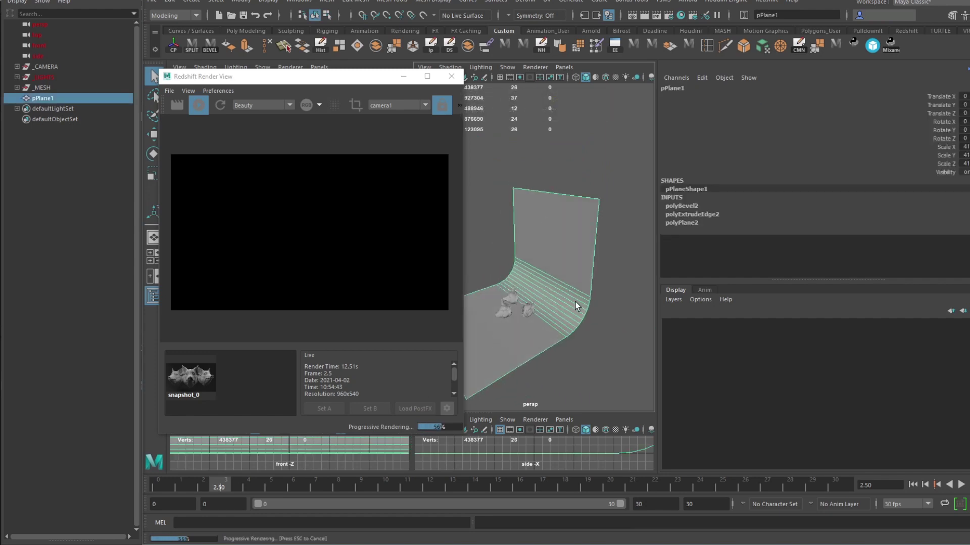
{"action": "left_click", "coordinate": [615, 321]}
{"action": "left_click_drag", "start_coordinate": [614, 321], "coordinate": [571, 249], "text": "alt"}
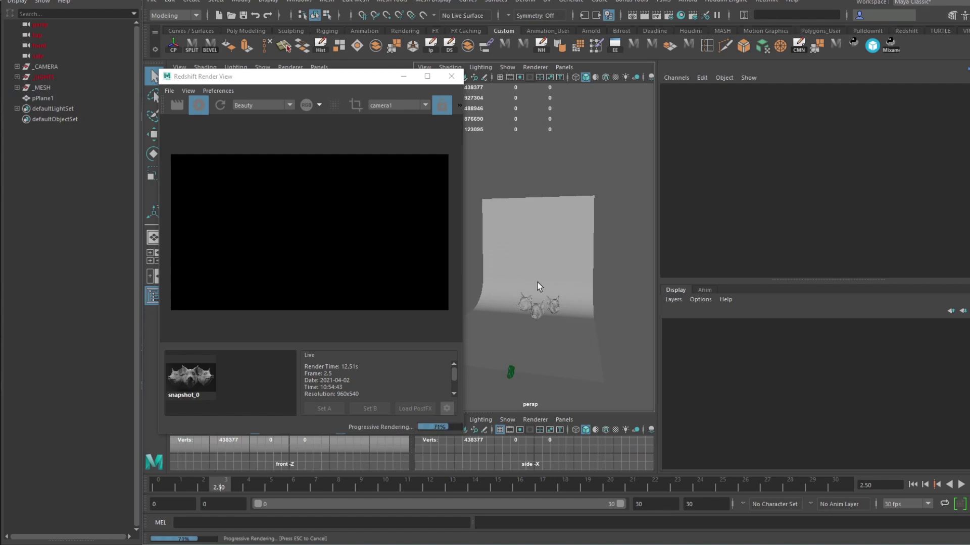
{"action": "left_click_drag", "start_coordinate": [540, 287], "coordinate": [513, 277], "text": "alt"}
Shift the backdrop plane along X to centre it behind the pig heads and narrow its width.
{"action": "left_click", "coordinate": [538, 305]}
{"action": "key", "text": "r"}
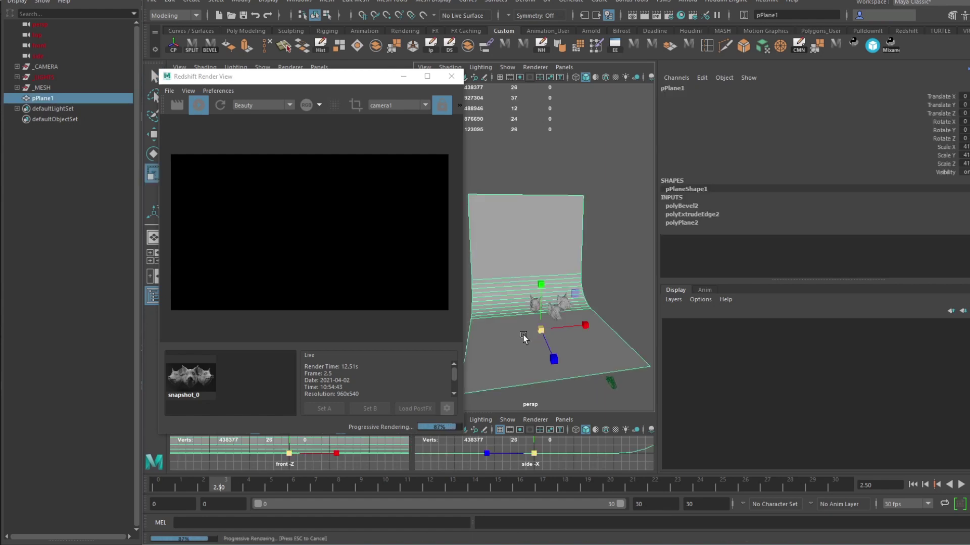
{"action": "key", "text": "w"}
{"action": "middle_click_drag", "start_coordinate": [524, 338], "coordinate": [556, 336]}
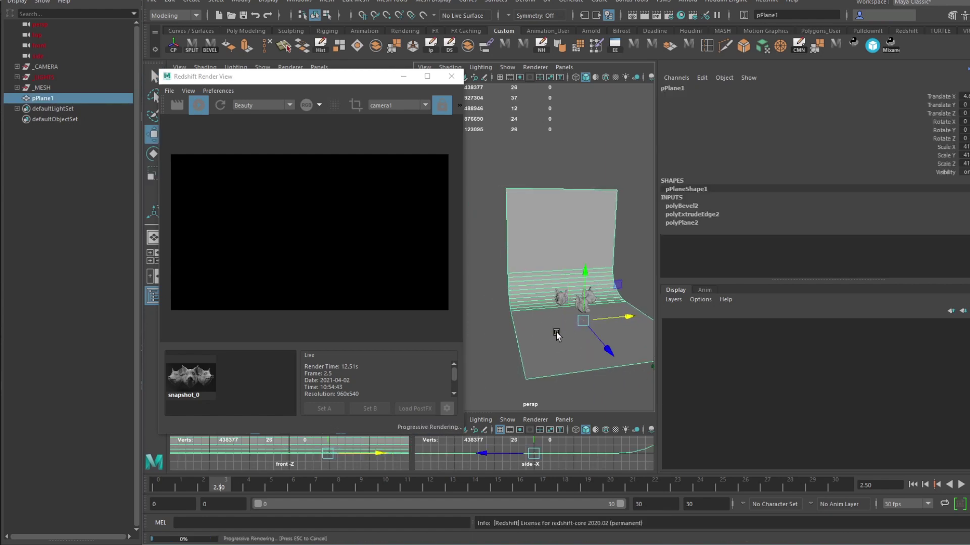
{"action": "mouse_move", "coordinate": [556, 335]}
{"action": "left_mouse_down", "text": "alt"}
{"action": "mouse_move", "coordinate": [618, 298]}
{"action": "mouse_move", "coordinate": [613, 257]}
{"action": "mouse_move", "coordinate": [515, 277]}
{"action": "mouse_move", "coordinate": [562, 324]}
{"action": "mouse_move", "coordinate": [511, 318]}
{"action": "mouse_move", "coordinate": [560, 329]}
{"action": "left_mouse_up", "text": "alt"}
{"action": "key", "text": "r"}
{"action": "key", "text": "w"}
{"action": "left_click", "coordinate": [613, 257]}
Reposition the backdrop along its depth and slightly below the pig heads, checking it from the side.
{"action": "left_click_drag", "start_coordinate": [539, 281], "coordinate": [548, 262], "text": "alt"}
{"action": "left_click_drag", "start_coordinate": [555, 319], "coordinate": [590, 256], "text": "alt"}
{"action": "left_click", "coordinate": [526, 235]}
{"action": "left_click_drag", "start_coordinate": [639, 303], "coordinate": [646, 309]}
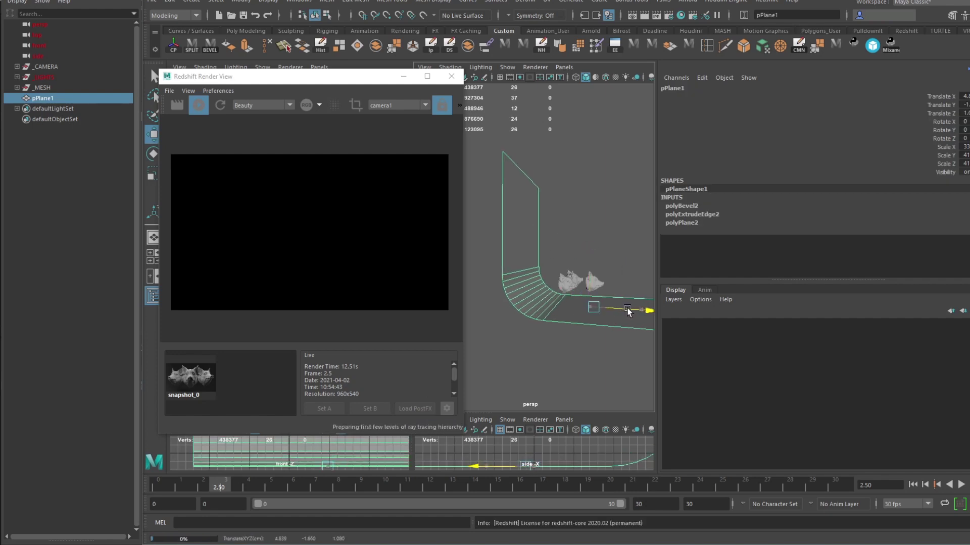
{"action": "left_click", "coordinate": [590, 235]}
{"action": "left_click_drag", "start_coordinate": [563, 249], "coordinate": [539, 237], "text": "alt"}
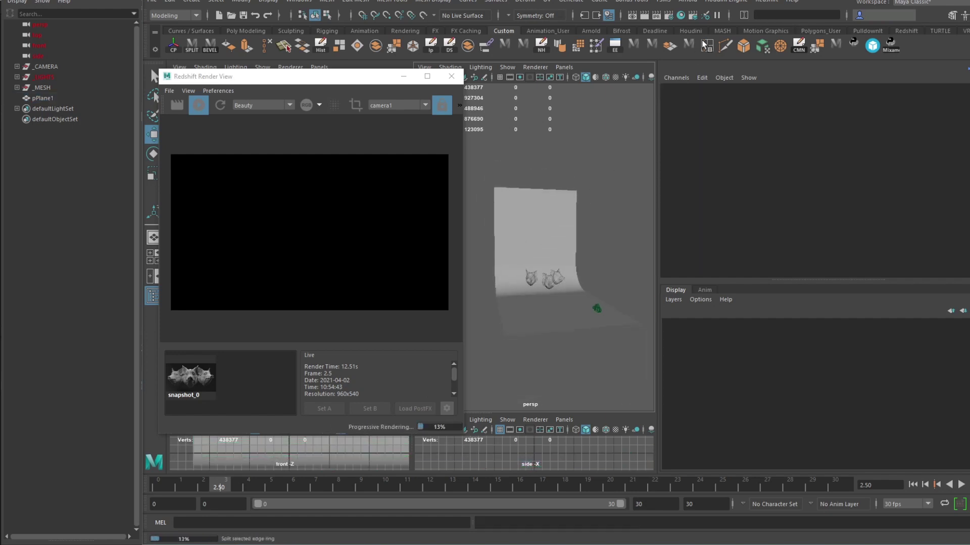
Compare the saved snapshot of the three pig heads with the current live render.
{"action": "left_click", "coordinate": [212, 384]}
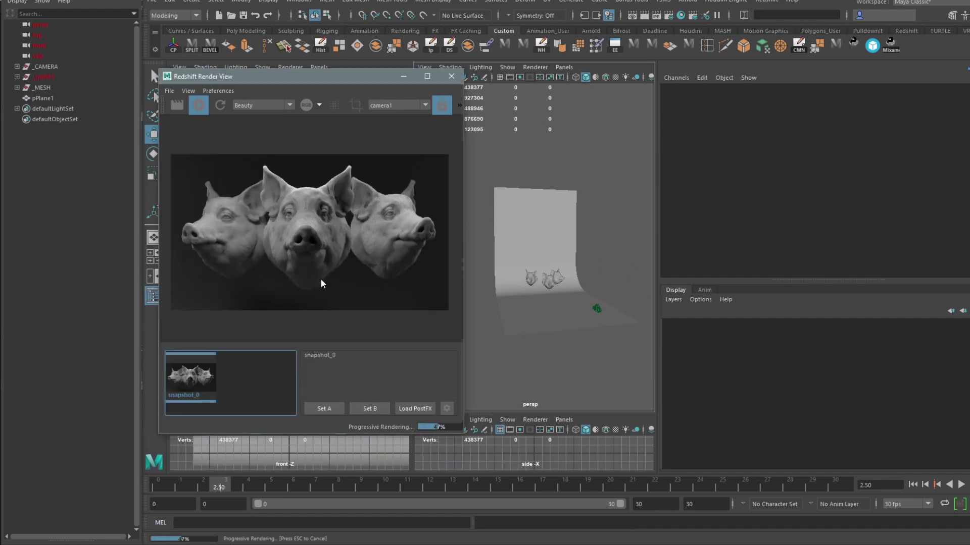
{"action": "left_click", "coordinate": [208, 379]}
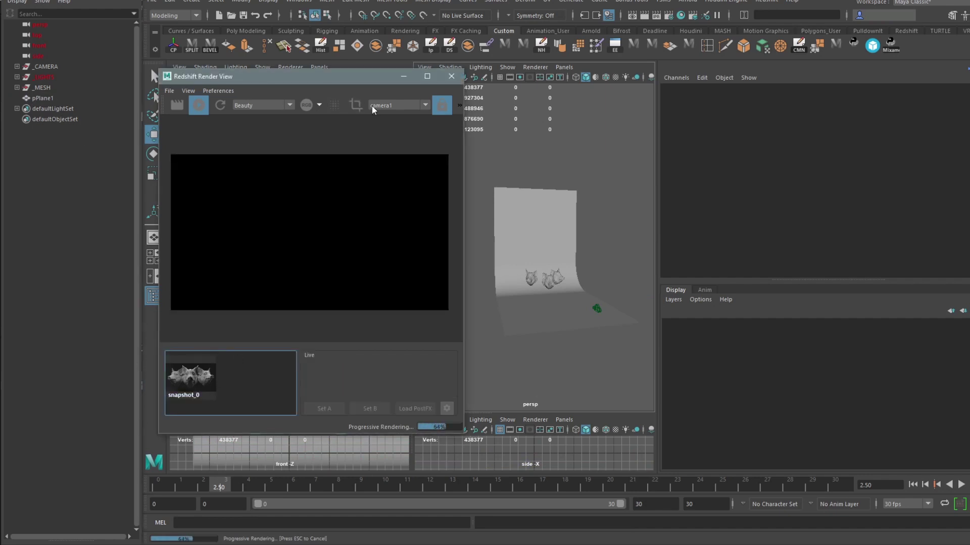
{"action": "left_click_drag", "start_coordinate": [348, 81], "coordinate": [277, 71]}
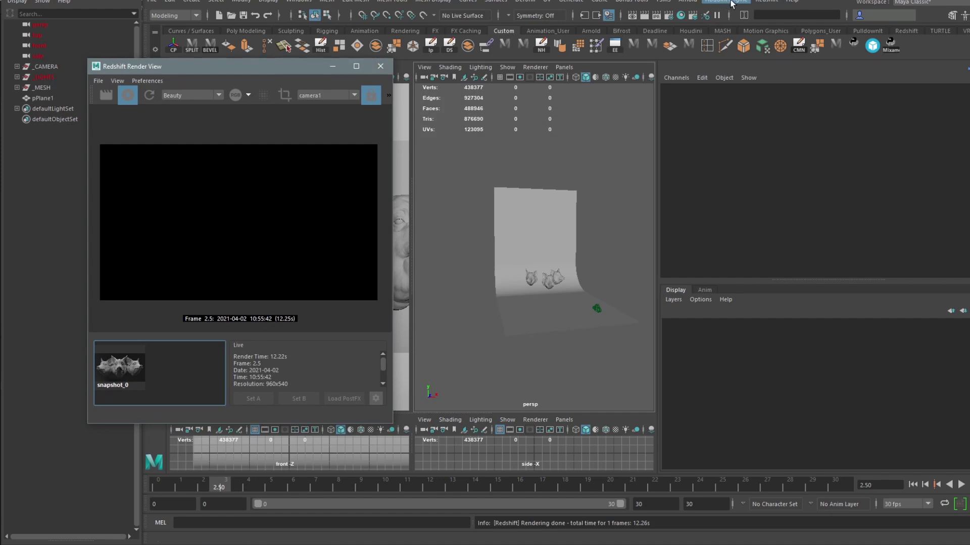
Add a Redshift Dome Light to the scene and arrange the render window to view its effect.
{"action": "left_click", "coordinate": [762, 2]}
{"action": "mouse_move", "coordinate": [793, 73]}
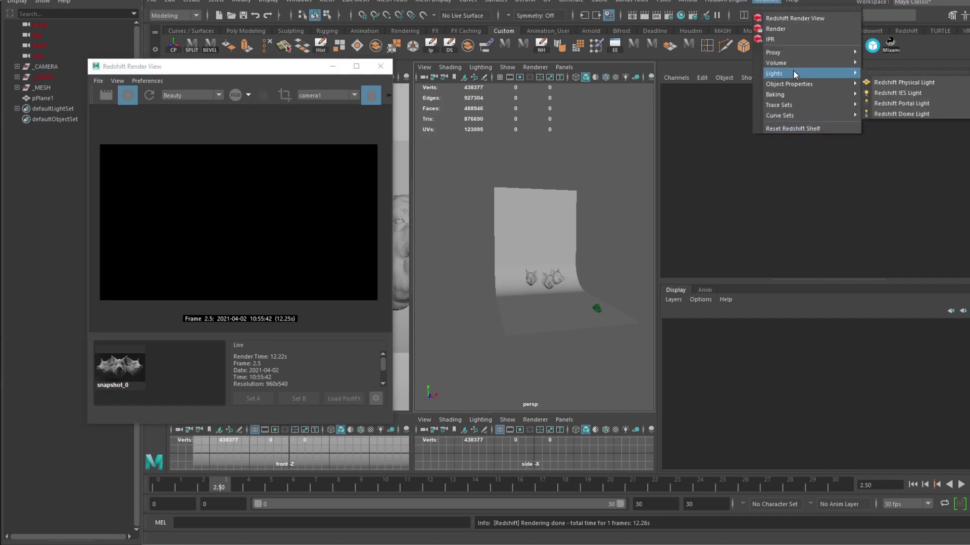
{"action": "left_click", "coordinate": [900, 113]}
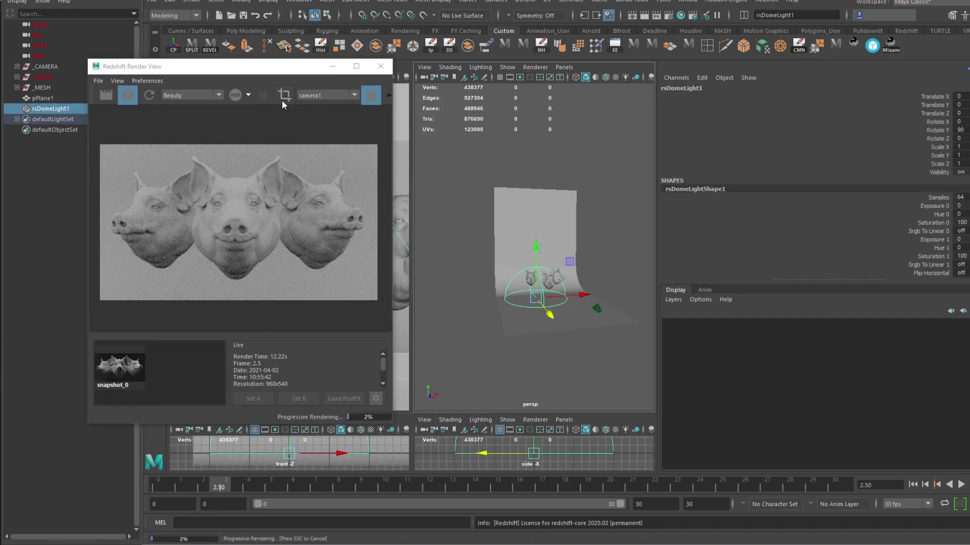
{"action": "left_click_drag", "start_coordinate": [264, 80], "coordinate": [347, 130]}
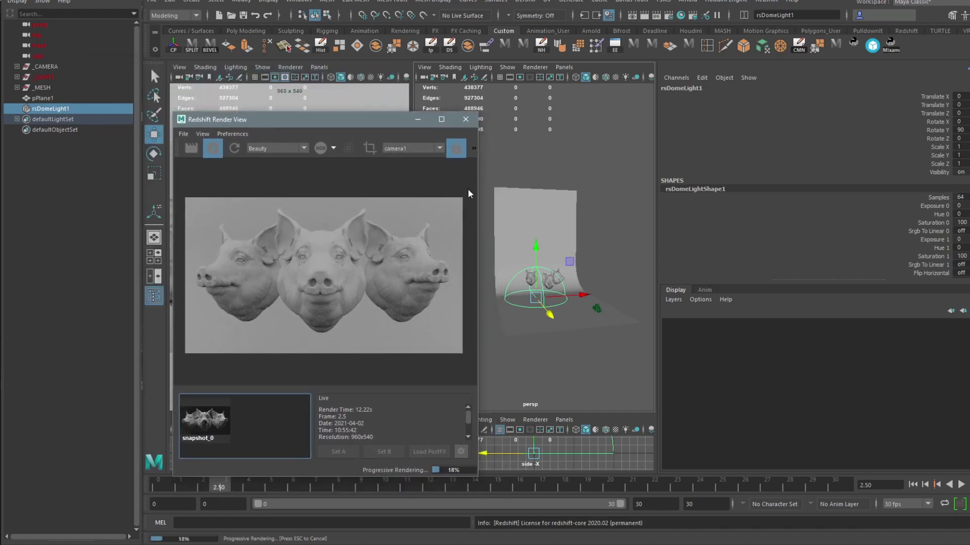
{"action": "mouse_move", "coordinate": [478, 242]}
{"action": "left_mouse_down"}
{"action": "mouse_move", "coordinate": [665, 242]}
{"action": "mouse_move", "coordinate": [583, 243]}
{"action": "mouse_move", "coordinate": [485, 224]}
{"action": "left_mouse_up"}
{"action": "left_click_drag", "start_coordinate": [349, 122], "coordinate": [298, 83]}
{"action": "scroll", "coordinate": [553, 270], "scroll_direction": "up", "scroll_amount": 3}
Load fin4_Env.hdr from the Old_Industrial_Hall folder as the dome light's Dome Map.
{"action": "key", "text": "ctrl+a"}
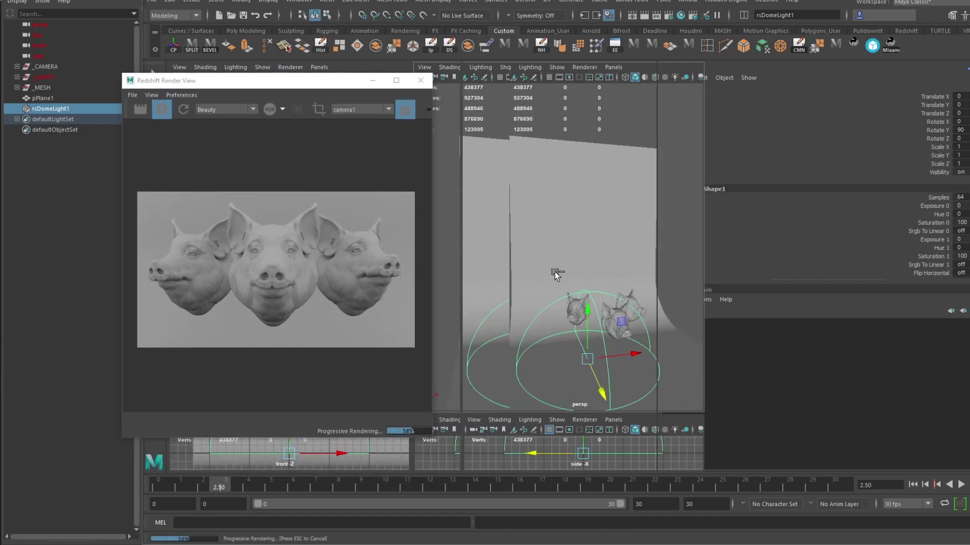
{"action": "left_click", "coordinate": [844, 86]}
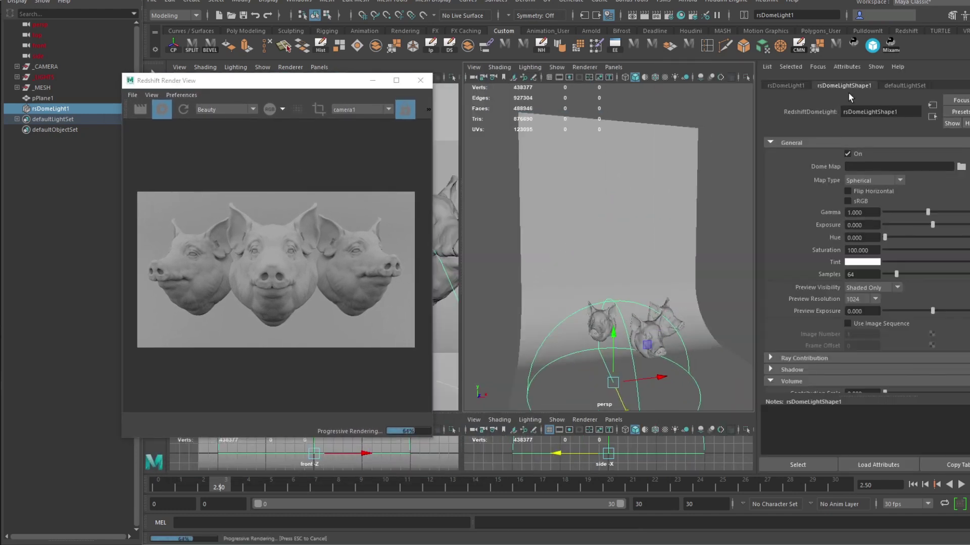
{"action": "left_click", "coordinate": [961, 167]}
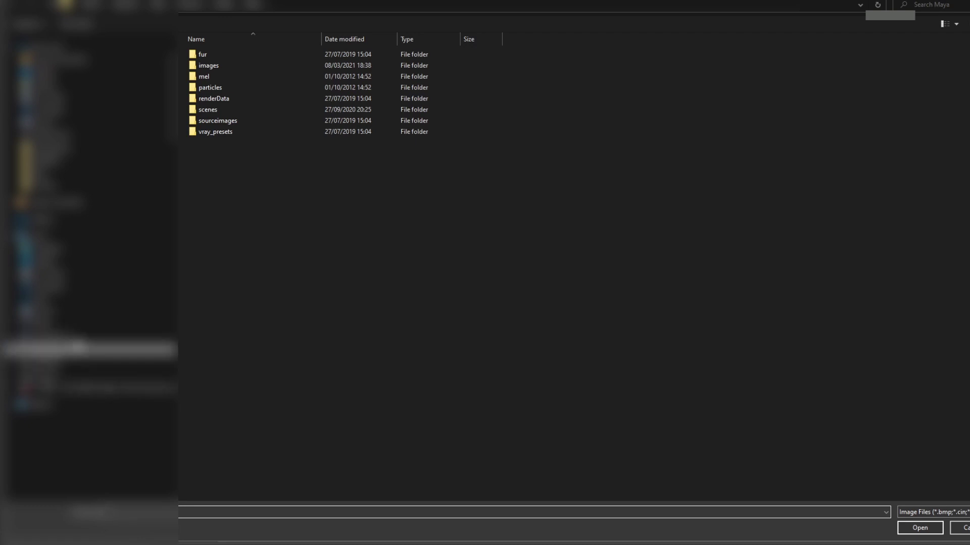
{"action": "left_click", "coordinate": [71, 348]}
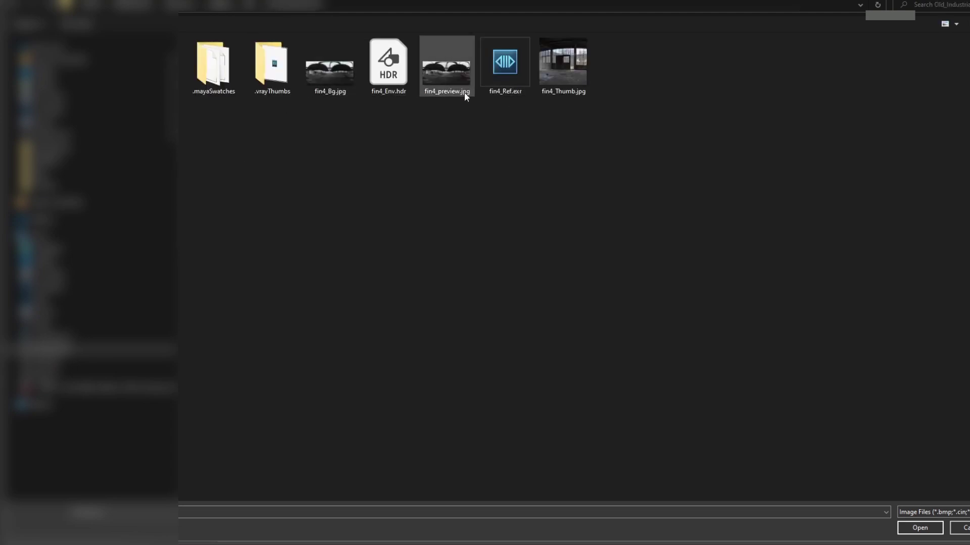
{"action": "left_click", "coordinate": [390, 69]}
{"action": "double_click", "coordinate": [391, 69]}
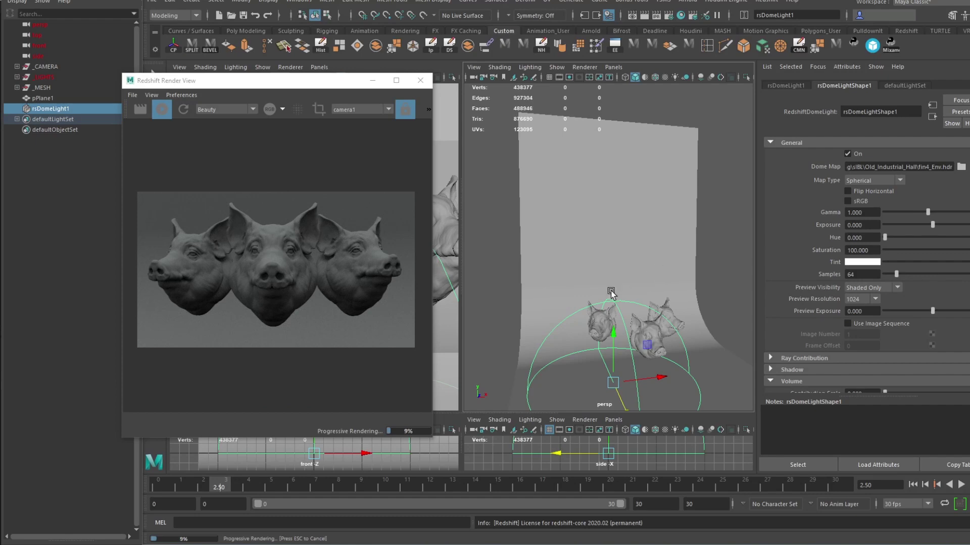
Try rotating the dome light to change the lighting direction on the heads, and delete the dome light.
{"action": "left_click_drag", "start_coordinate": [611, 291], "coordinate": [669, 337], "text": "alt"}
{"action": "key", "text": "e"}
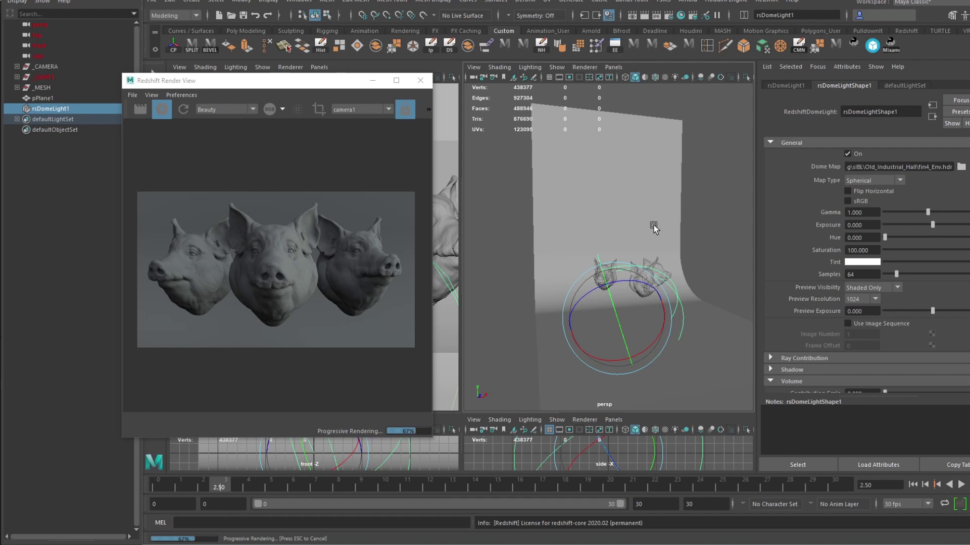
{"action": "left_click_drag", "start_coordinate": [606, 235], "coordinate": [583, 239], "text": "alt"}
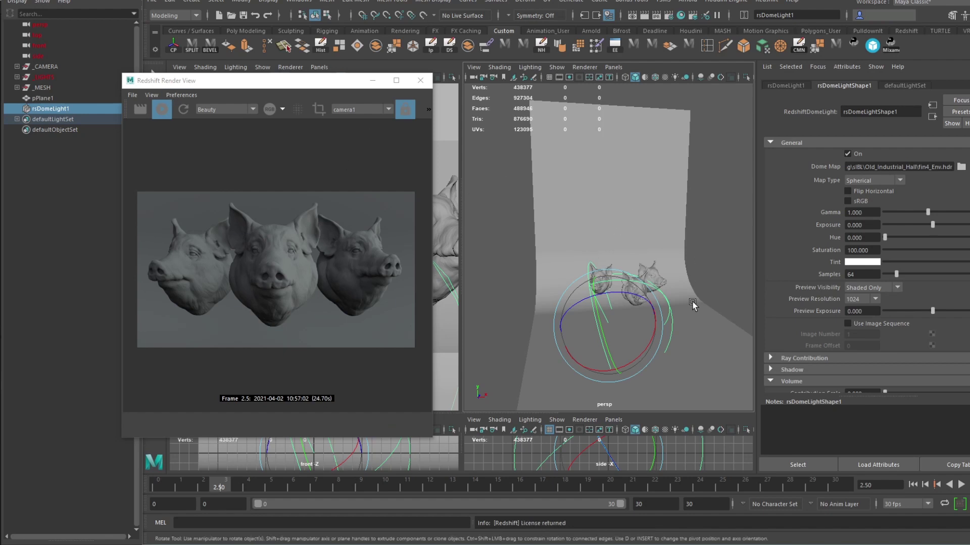
{"action": "key", "text": "Delete"}
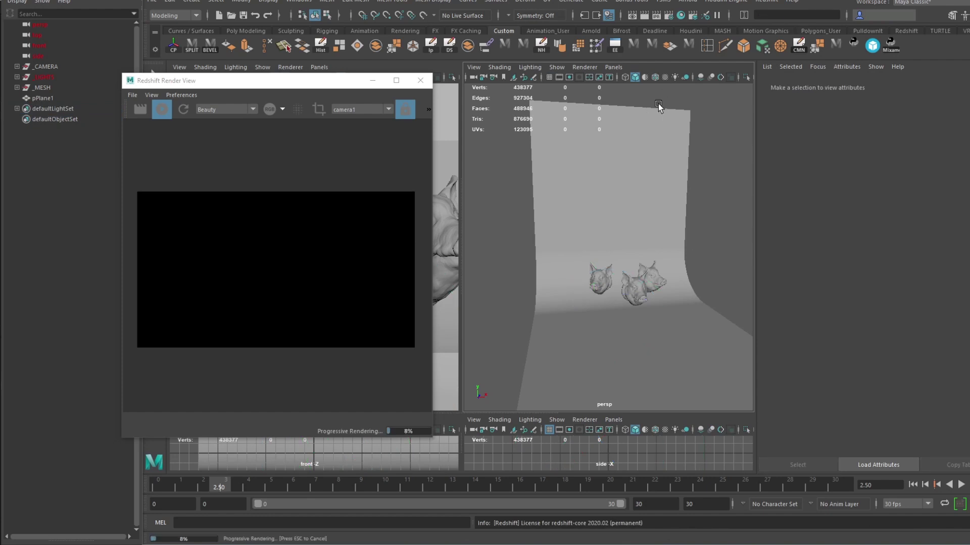
Create a Redshift Physical Light and place it in front of the pig heads, off to one side.
{"action": "left_click", "coordinate": [761, 2]}
{"action": "mouse_move", "coordinate": [803, 73]}
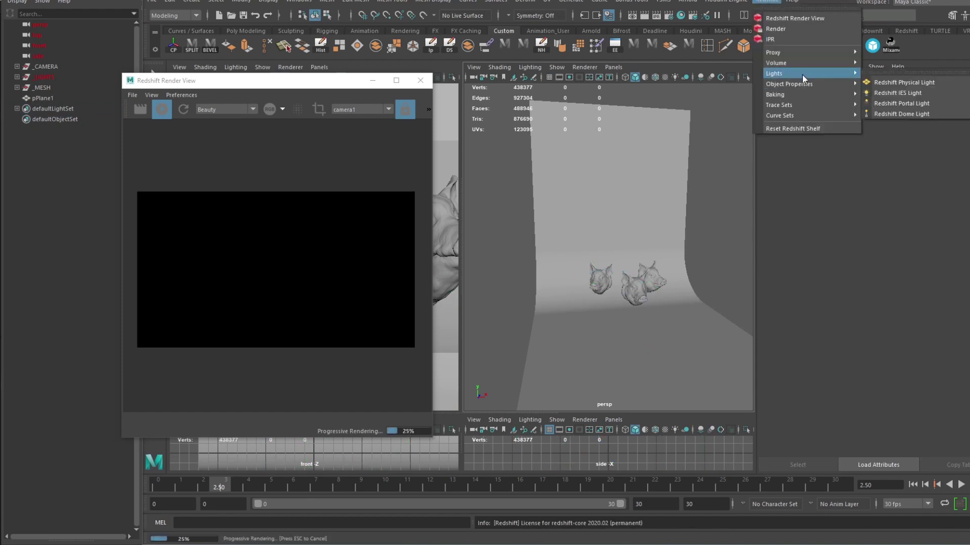
{"action": "left_click", "coordinate": [920, 80]}
{"action": "left_click_drag", "start_coordinate": [631, 237], "coordinate": [646, 262], "text": "alt"}
{"action": "key", "text": "w"}
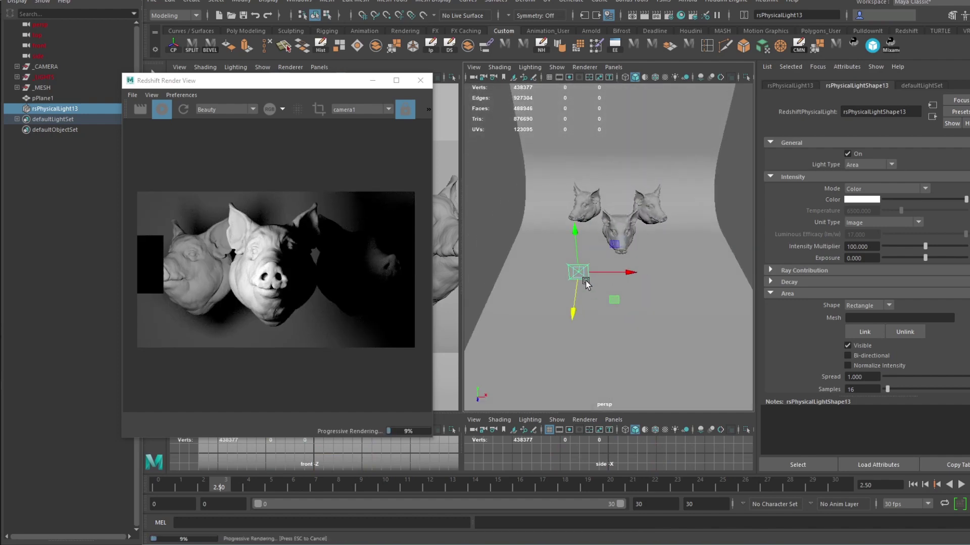
Scale the area light to about 3 times its height and widen it to a roughly square shape.
{"action": "key", "text": "r"}
{"action": "left_click_drag", "start_coordinate": [575, 232], "coordinate": [582, 128]}
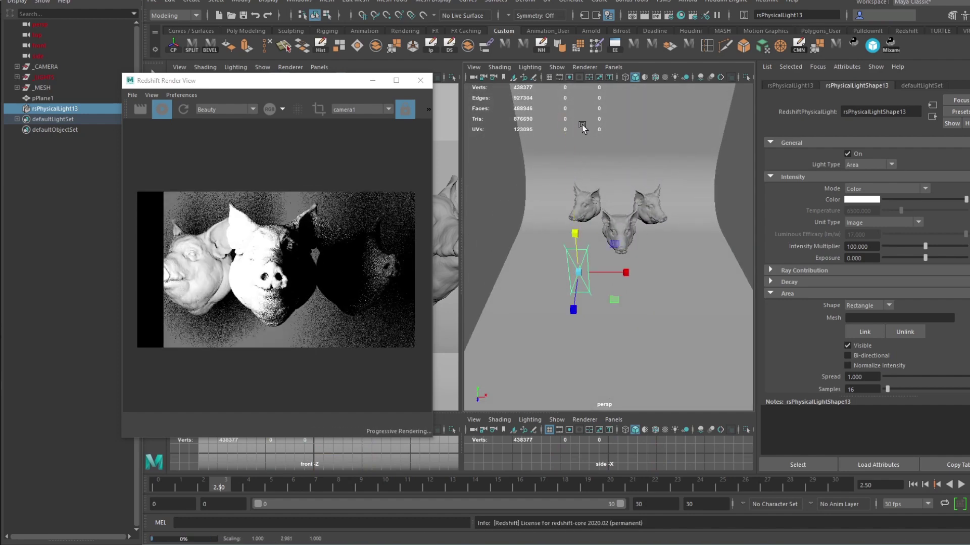
{"action": "left_click_drag", "start_coordinate": [628, 271], "coordinate": [695, 271]}
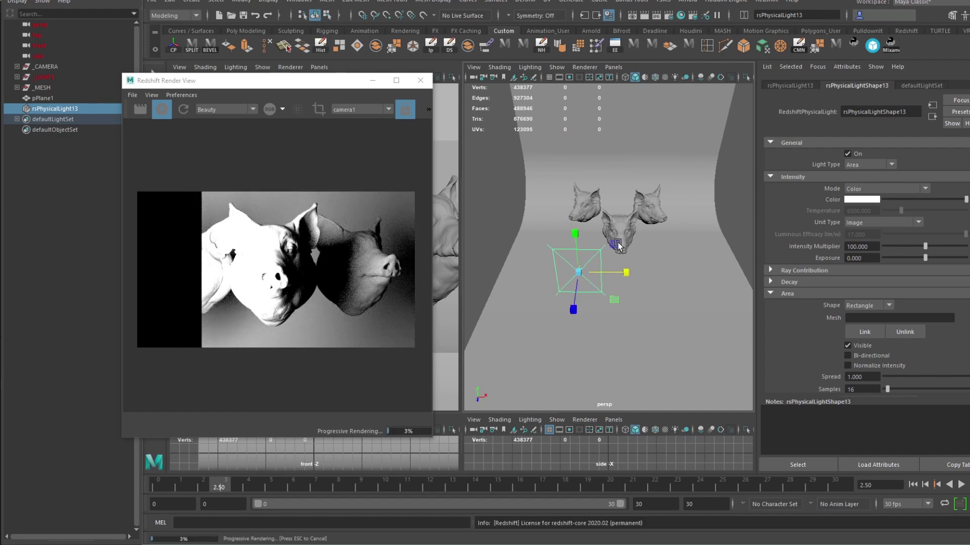
{"action": "left_click_drag", "start_coordinate": [618, 247], "coordinate": [593, 217], "text": "alt"}
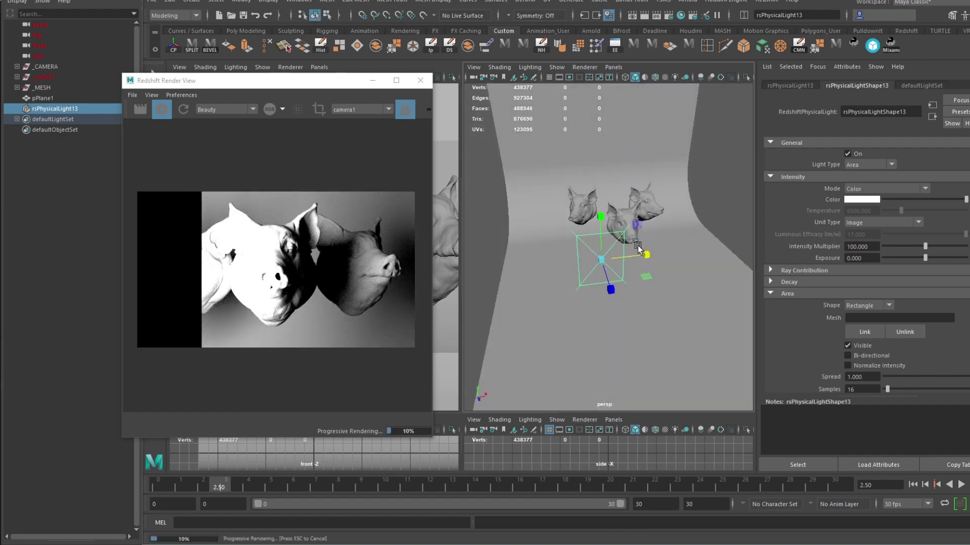
{"action": "left_click_drag", "start_coordinate": [638, 247], "coordinate": [536, 166], "text": "alt"}
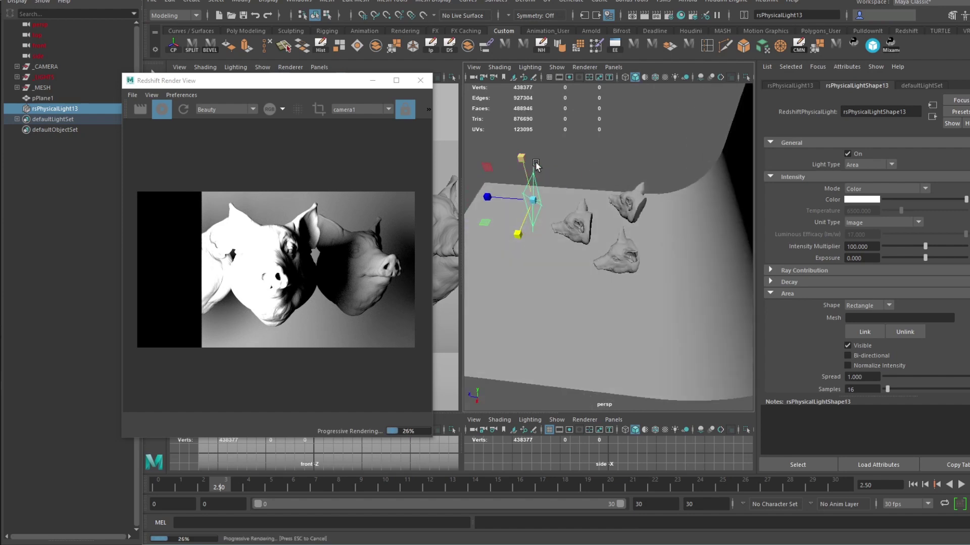
Turn the area light sideways to face the pig heads and move it out to the backdrop's left edge.
{"action": "left_click_drag", "start_coordinate": [529, 200], "coordinate": [615, 282], "text": "alt"}
{"action": "key", "text": "e"}
{"action": "key", "text": "w"}
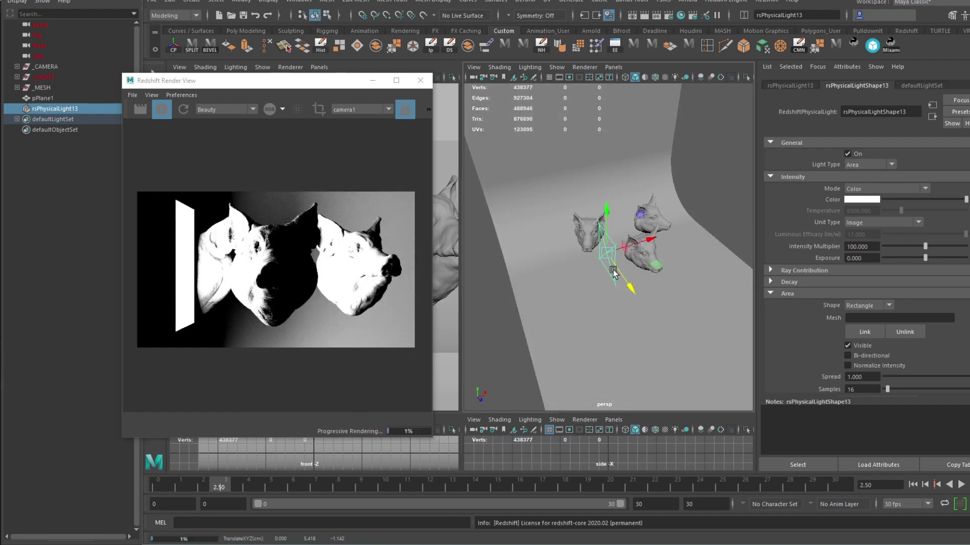
{"action": "left_click_drag", "start_coordinate": [650, 240], "coordinate": [554, 247]}
{"action": "scroll", "coordinate": [571, 257], "scroll_direction": "down", "scroll_amount": 5}
{"action": "right_click_drag", "start_coordinate": [555, 247], "coordinate": [586, 279], "text": "alt"}
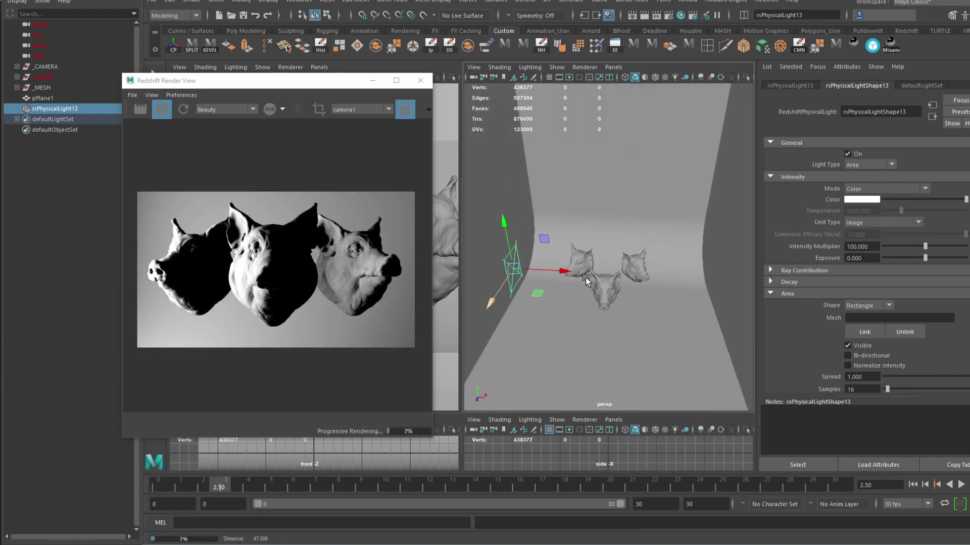
{"action": "mouse_move", "coordinate": [586, 279]}
{"action": "left_mouse_down", "text": "alt"}
{"action": "mouse_move", "coordinate": [595, 290]}
{"action": "mouse_move", "coordinate": [567, 277]}
{"action": "left_mouse_up", "text": "alt"}
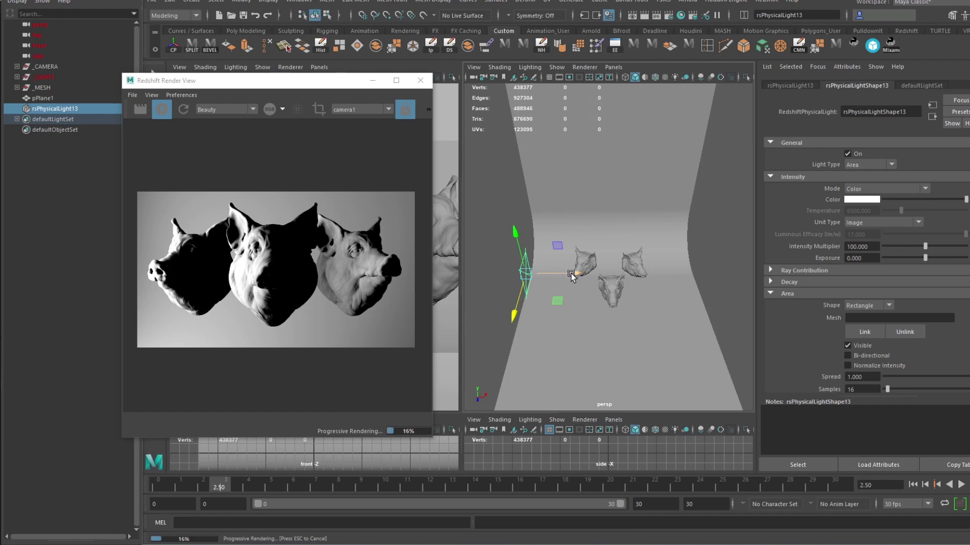
Duplicate the area light, move the copy to the backdrop's right edge and rotate it to face the pig heads.
{"action": "key", "text": "ctrl+d"}
{"action": "left_click_drag", "start_coordinate": [573, 276], "coordinate": [736, 275]}
{"action": "key", "text": "e"}
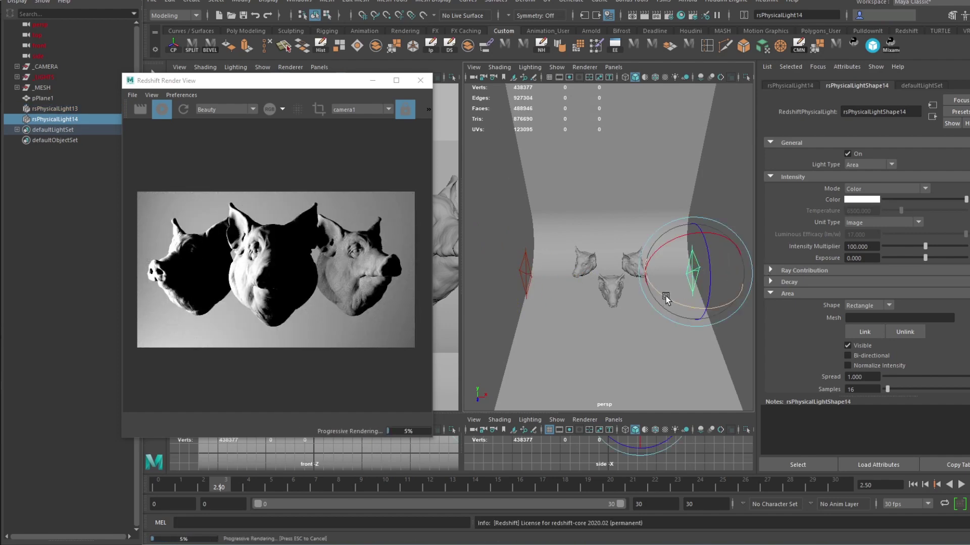
{"action": "left_click_drag", "start_coordinate": [666, 299], "coordinate": [800, 246]}
{"action": "left_click_drag", "start_coordinate": [644, 210], "coordinate": [658, 238], "text": "alt"}
Duplicate the right-hand area light, turn the copy to face down and center it on the pig heads.
{"action": "key", "text": "ctrl+shift+d"}
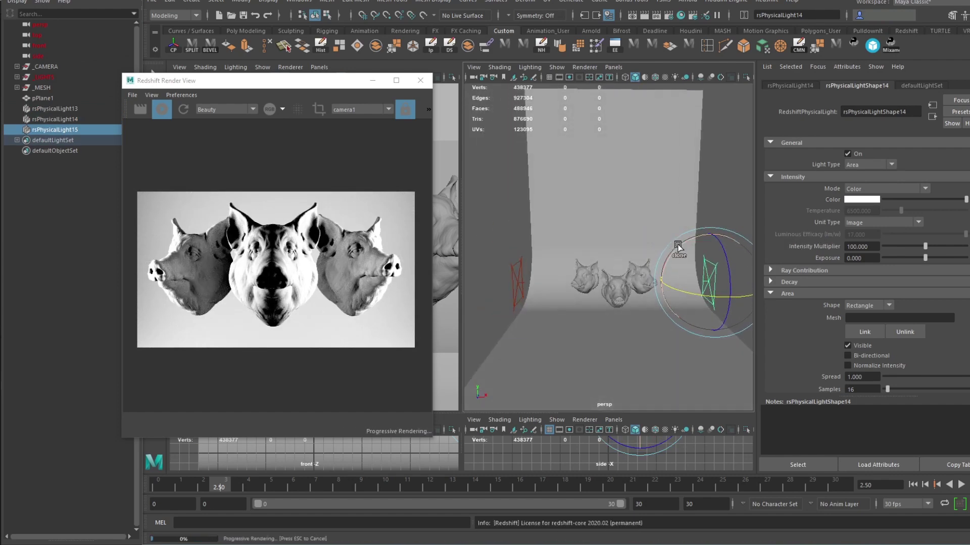
{"action": "left_click_drag", "start_coordinate": [550, 242], "coordinate": [655, 282]}
{"action": "key", "text": "w"}
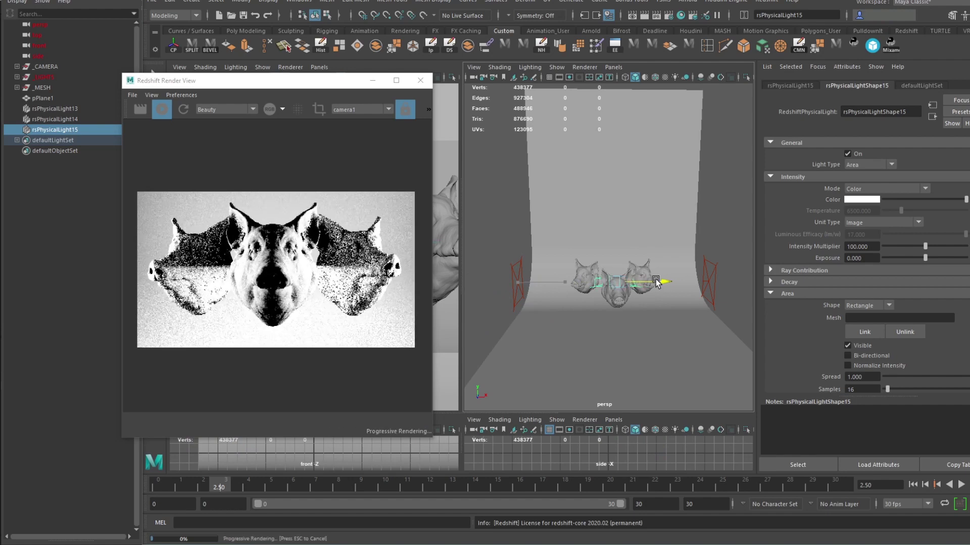
Raise the downward-facing area light above the pig heads and enlarge it to span all of them.
{"action": "left_click_drag", "start_coordinate": [625, 235], "coordinate": [581, 242]}
{"action": "key", "text": "r"}
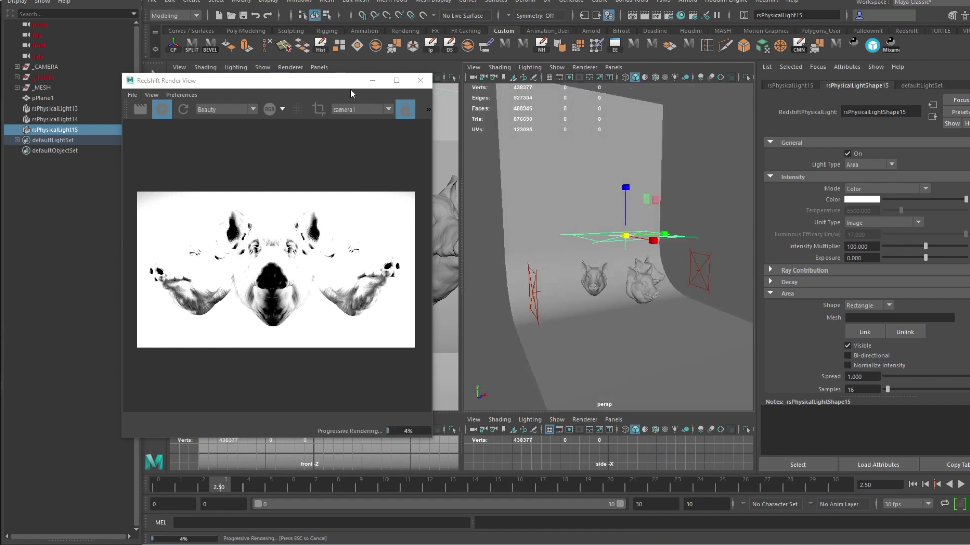
{"action": "left_click_drag", "start_coordinate": [320, 84], "coordinate": [366, 74]}
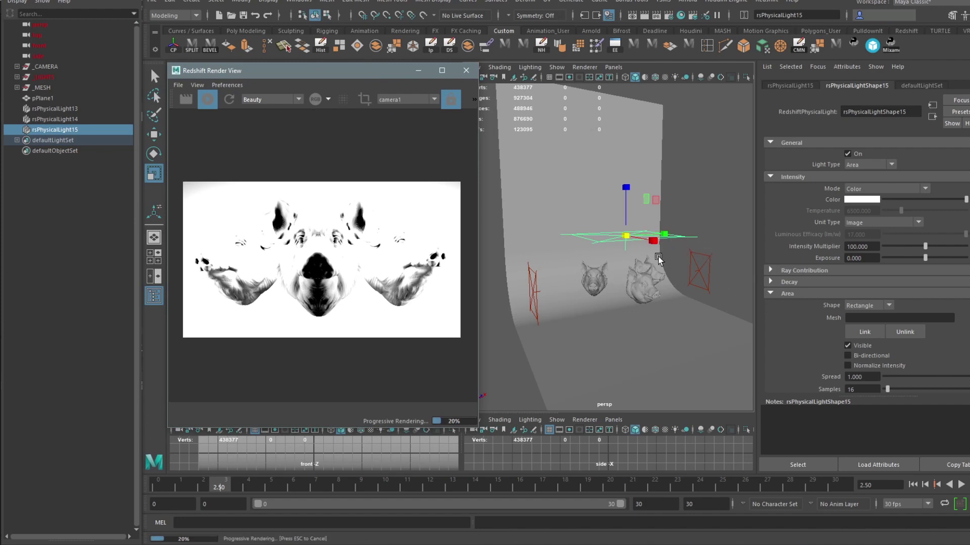
Lower the exposure of the three area lights to -5.325.
{"action": "left_click_drag", "start_coordinate": [659, 258], "coordinate": [687, 271], "text": "alt"}
{"action": "left_click", "coordinate": [730, 258]}
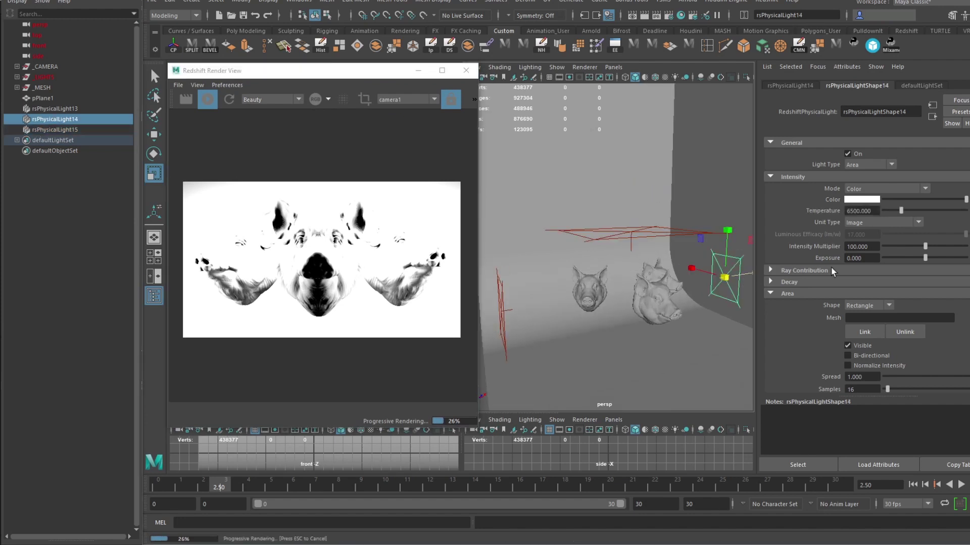
{"action": "left_click_drag", "start_coordinate": [924, 258], "coordinate": [904, 259]}
{"action": "left_click", "coordinate": [501, 285]}
{"action": "left_click", "coordinate": [707, 232]}
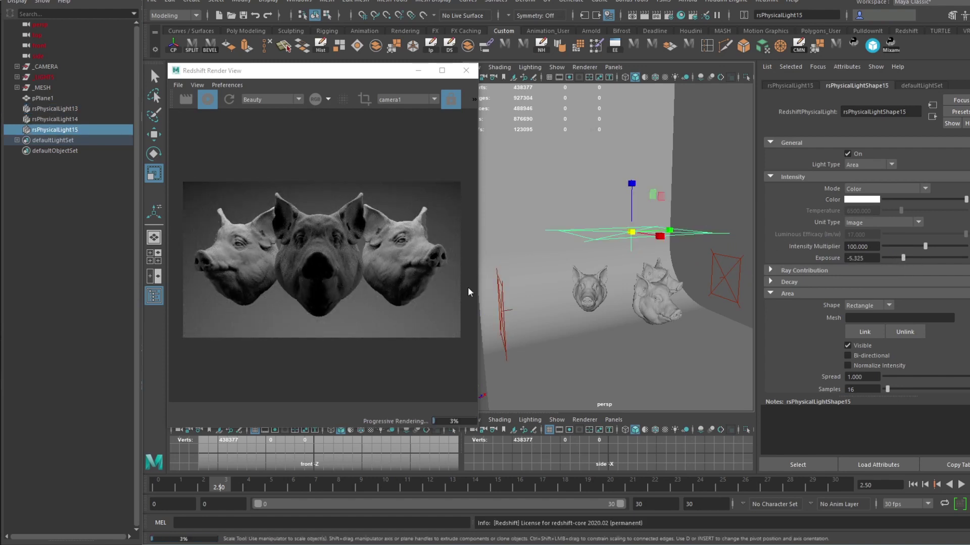
Open the Hypershade and graph the material used by the backdrop and pig head.
{"action": "mouse_move", "coordinate": [579, 288]}
{"action": "left_mouse_down", "text": "alt"}
{"action": "mouse_move", "coordinate": [613, 282]}
{"action": "mouse_move", "coordinate": [554, 270]}
{"action": "mouse_move", "coordinate": [598, 257]}
{"action": "mouse_move", "coordinate": [586, 272]}
{"action": "left_mouse_up", "text": "alt"}
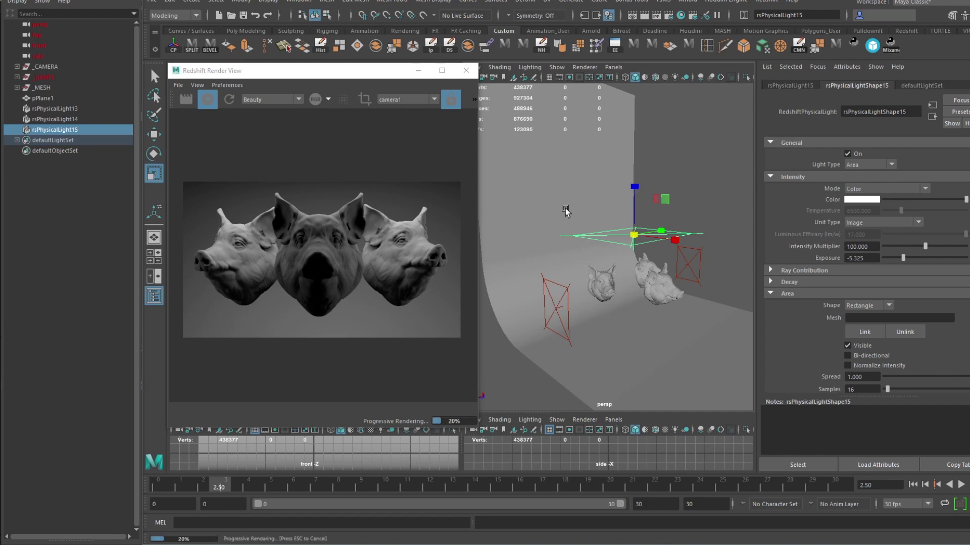
{"action": "left_click", "coordinate": [631, 232]}
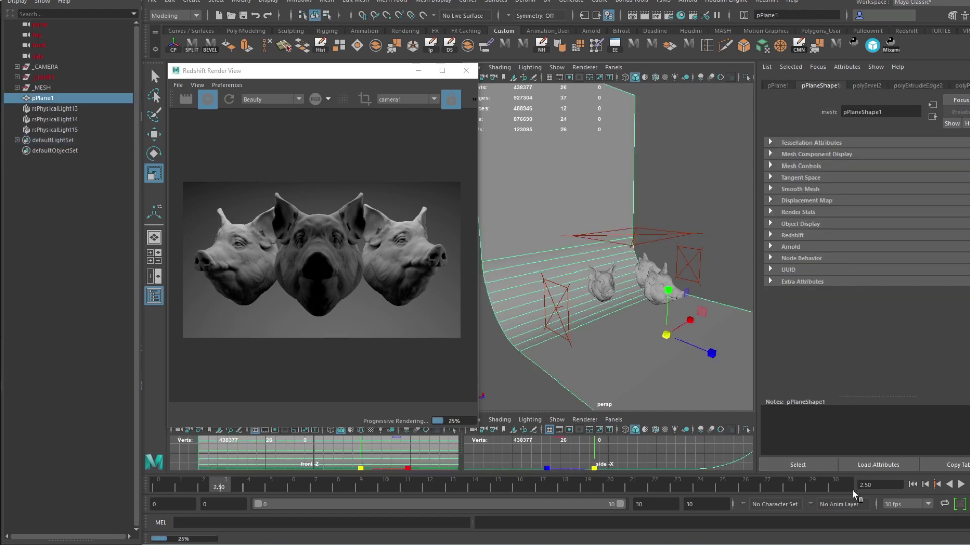
{"action": "left_click", "coordinate": [681, 16]}
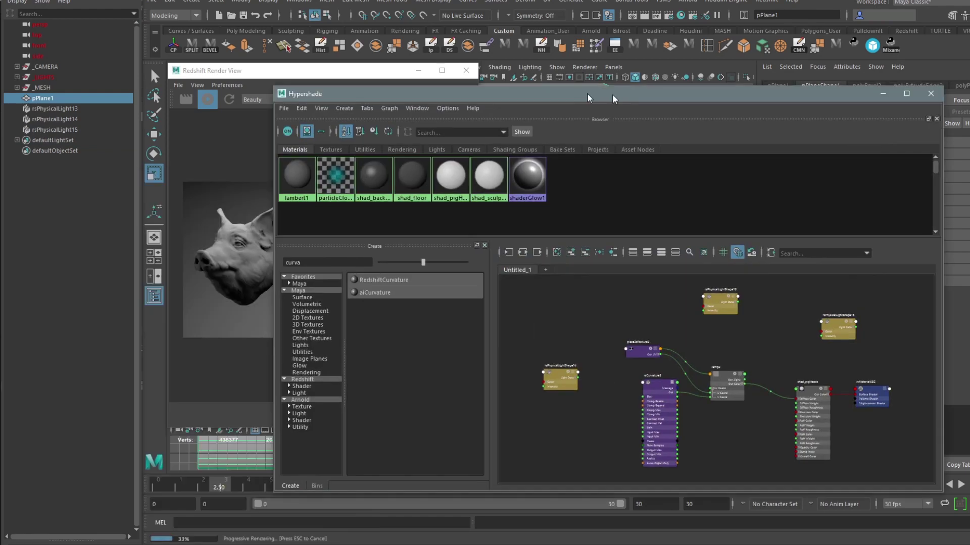
{"action": "left_click_drag", "start_coordinate": [612, 95], "coordinate": [196, 66]}
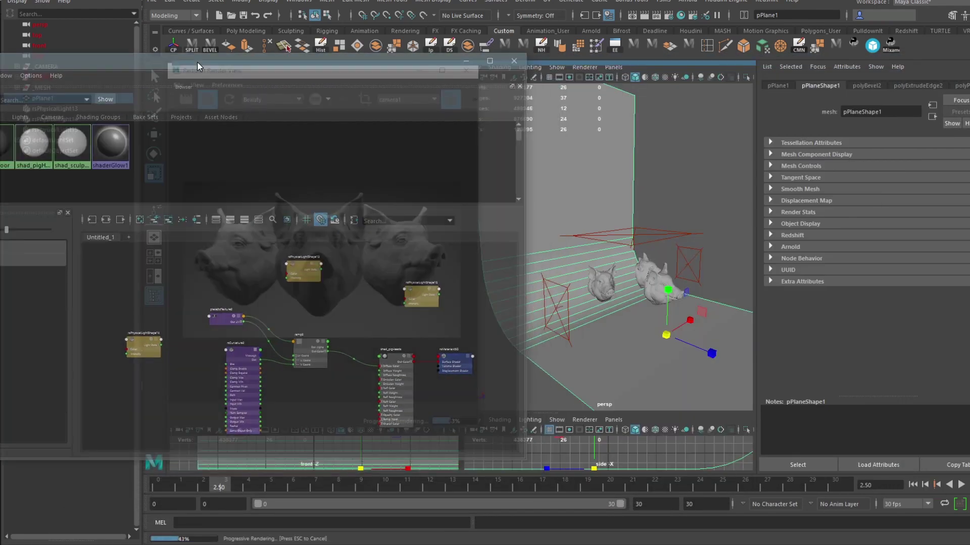
{"action": "left_click", "coordinate": [602, 289]}
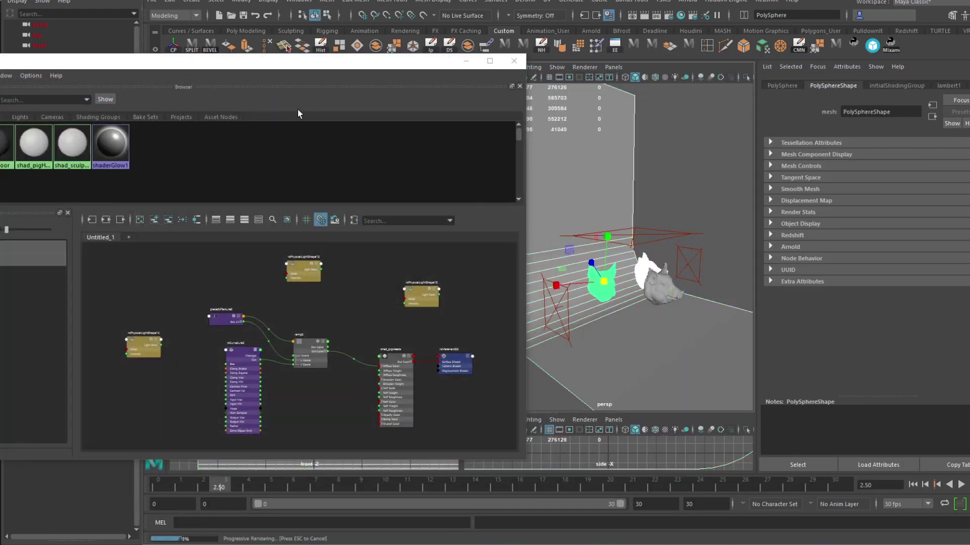
{"action": "left_click_drag", "start_coordinate": [261, 72], "coordinate": [520, 51]}
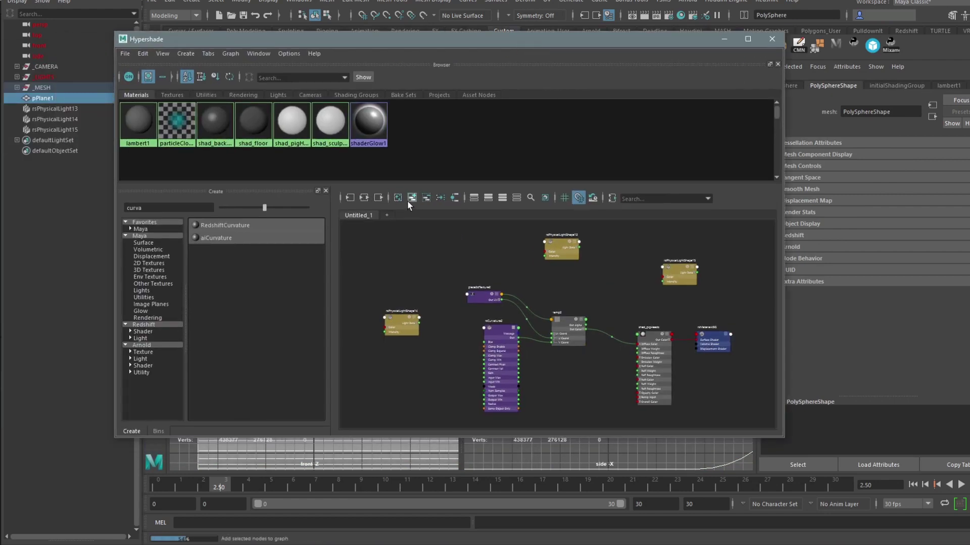
{"action": "left_click", "coordinate": [455, 198]}
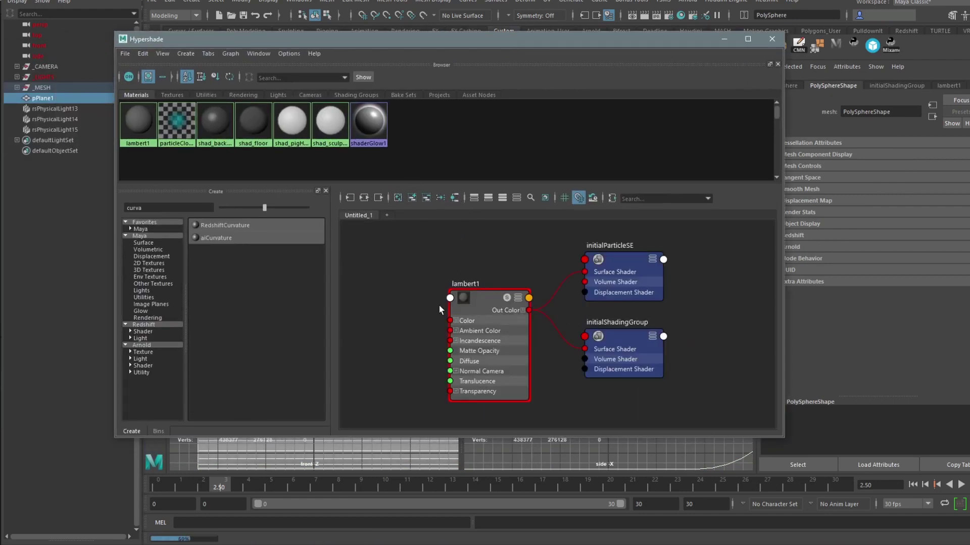
Find the Redshift shaders in the Hypershade and create a RedshiftMaterial.
{"action": "scroll", "coordinate": [540, 303], "scroll_direction": "down", "scroll_amount": 3}
{"action": "double_click", "coordinate": [163, 207]}
{"action": "type", "text": "reds"}
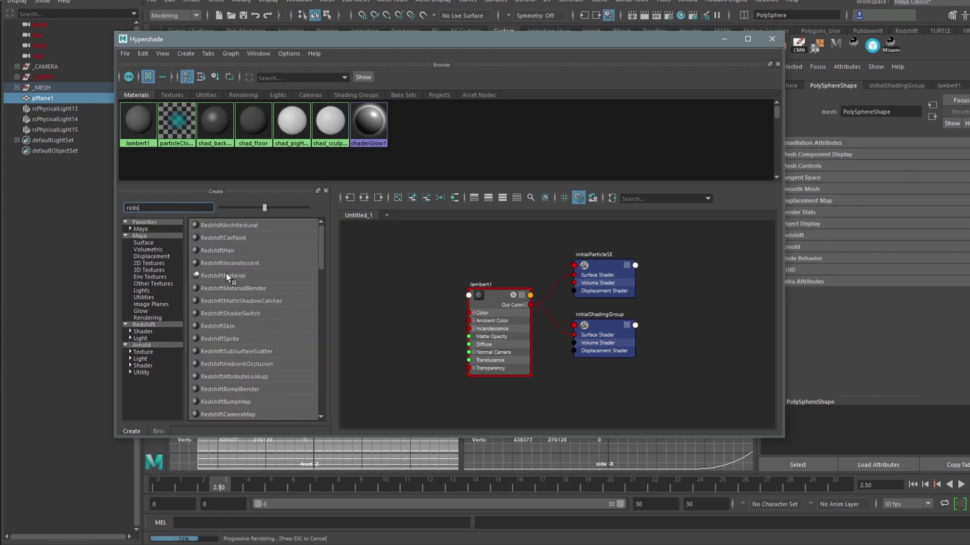
{"action": "left_click", "coordinate": [227, 277]}
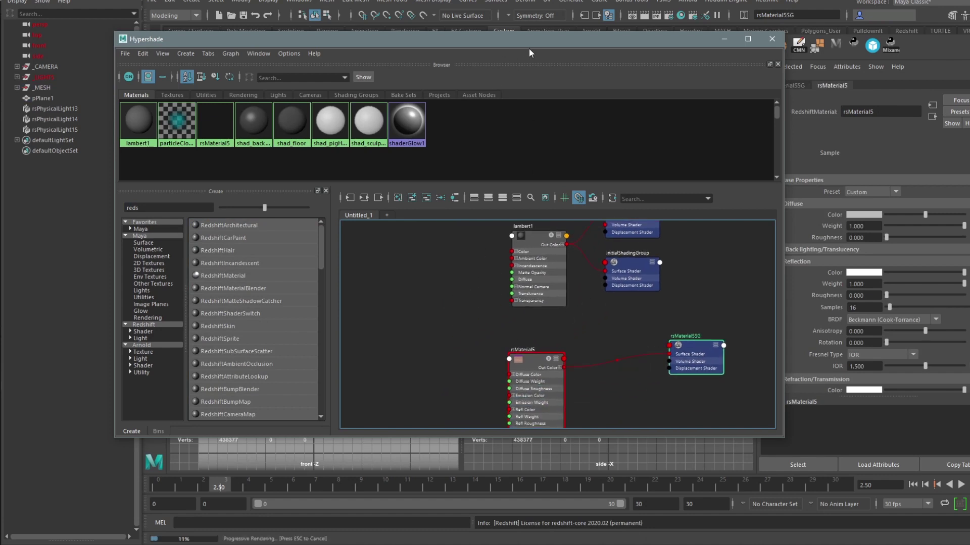
Assign the new Redshift material to the curved backdrop plane.
{"action": "left_click_drag", "start_coordinate": [530, 49], "coordinate": [201, 47]}
{"action": "left_click", "coordinate": [555, 313]}
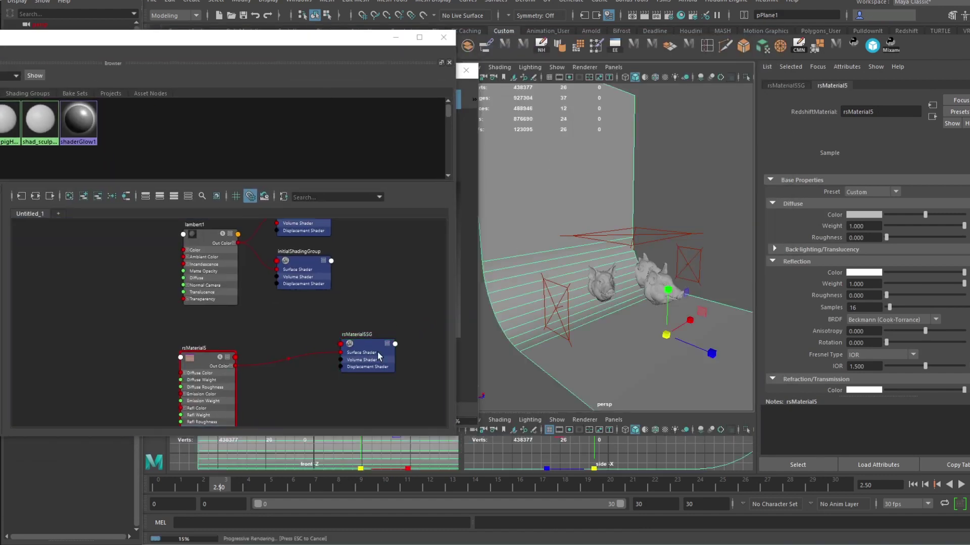
{"action": "right_click", "coordinate": [195, 357]}
{"action": "left_click", "coordinate": [205, 356]}
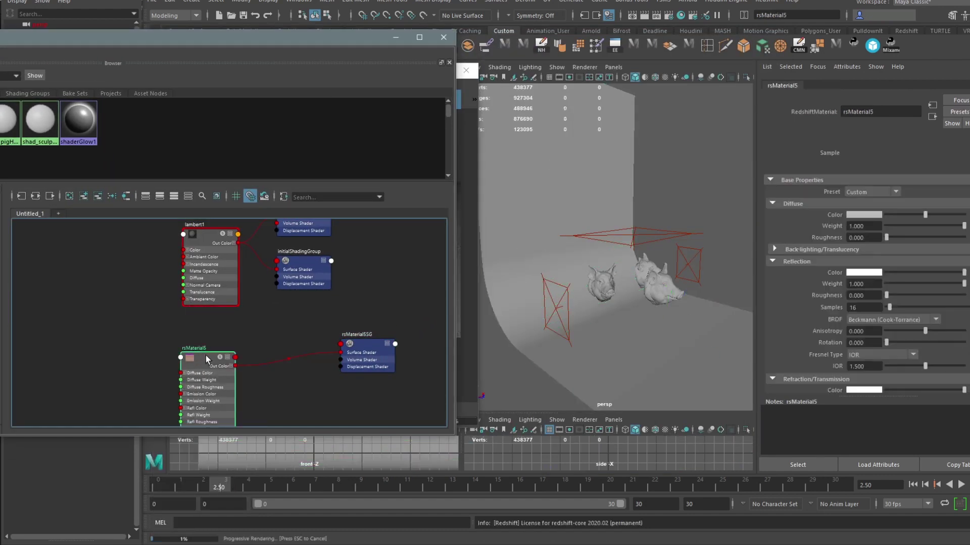
Rename the backdrop's Redshift material as shad_background.
{"action": "double_click", "coordinate": [891, 113]}
{"action": "type", "text": "shad_backgr"}
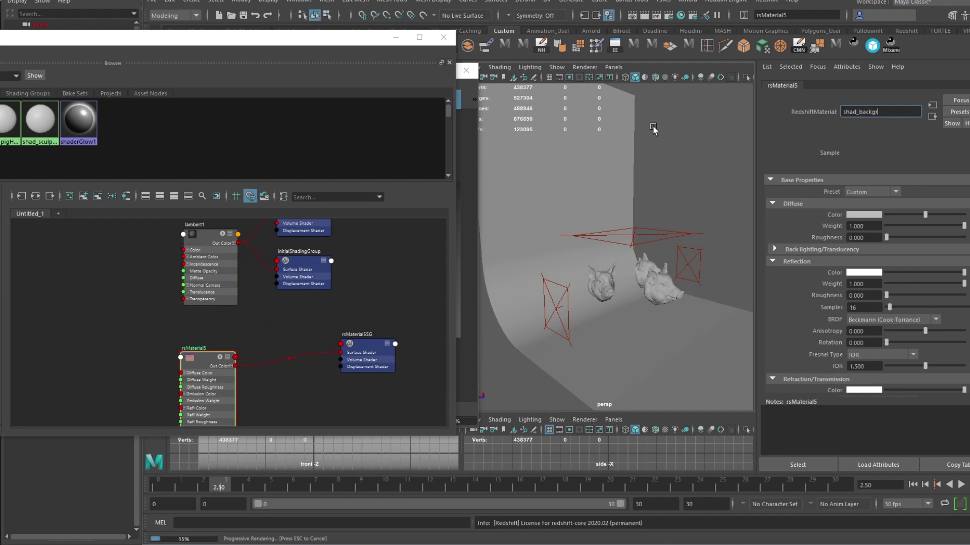
{"action": "type", "text": "ound"}
{"action": "key", "text": "Return"}
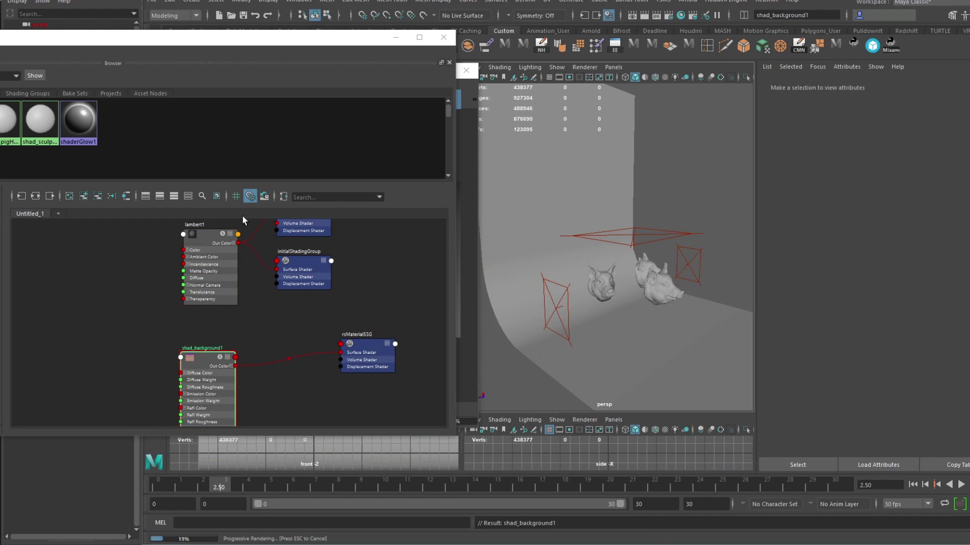
Rearrange the Hypershade and Redshift Render View windows so the render and the perspective view are both uncovered.
{"action": "left_click_drag", "start_coordinate": [275, 42], "coordinate": [887, 79]}
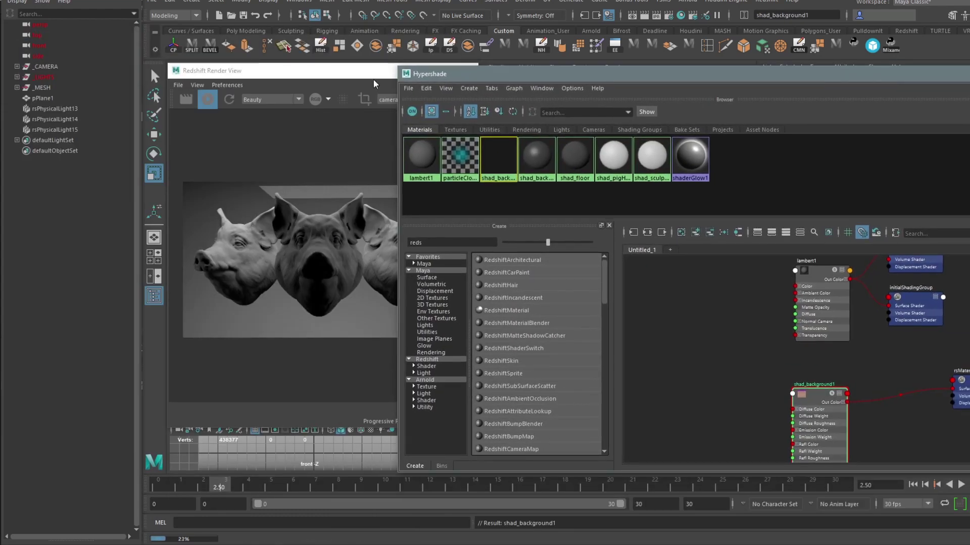
{"action": "left_click_drag", "start_coordinate": [374, 84], "coordinate": [433, 70]}
{"action": "left_click", "coordinate": [542, 80]}
{"action": "left_click_drag", "start_coordinate": [592, 74], "coordinate": [610, 32]}
{"action": "middle_click_drag", "start_coordinate": [894, 356], "coordinate": [804, 308]}
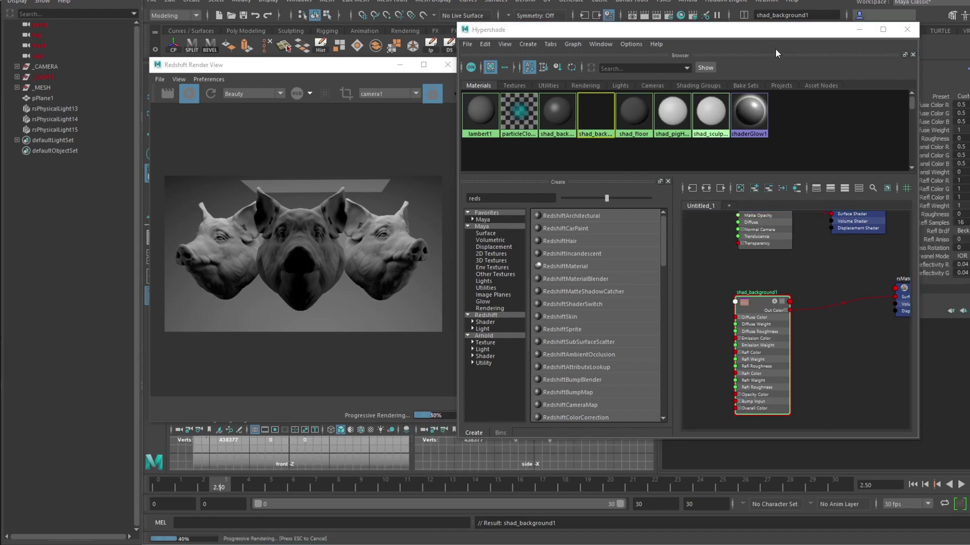
{"action": "left_click_drag", "start_coordinate": [774, 31], "coordinate": [630, 351]}
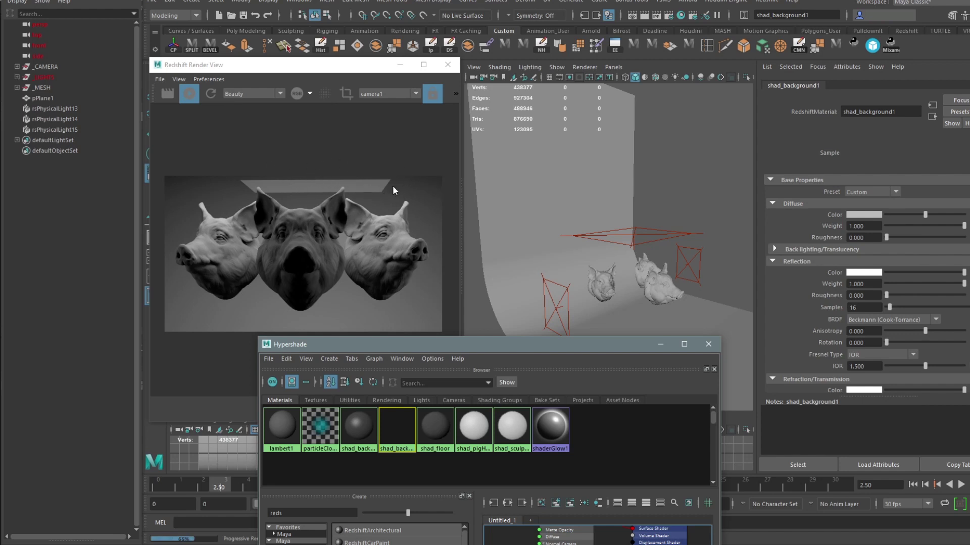
Adjust the height of the overhead area light above the pig heads slightly.
{"action": "left_click", "coordinate": [665, 236]}
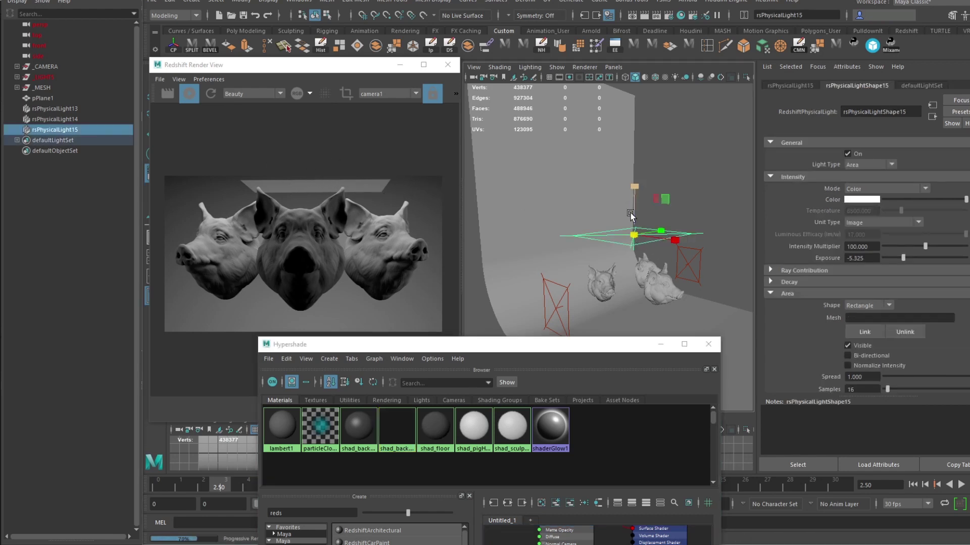
{"action": "left_click_drag", "start_coordinate": [629, 205], "coordinate": [637, 202]}
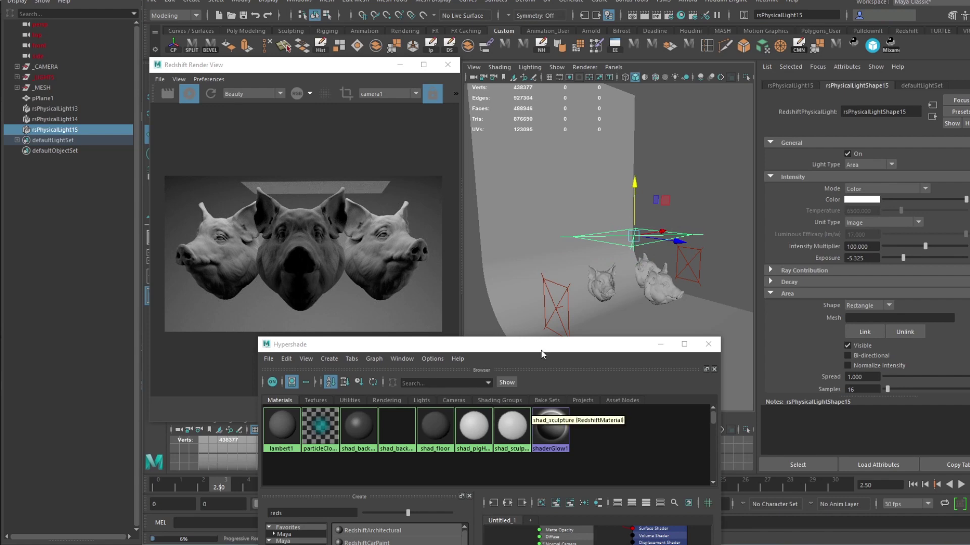
Darken the backdrop material's diffuse color and set its reflection roughness to 0.5.
{"action": "left_click_drag", "start_coordinate": [561, 345], "coordinate": [449, 396]}
{"action": "left_click", "coordinate": [473, 468]}
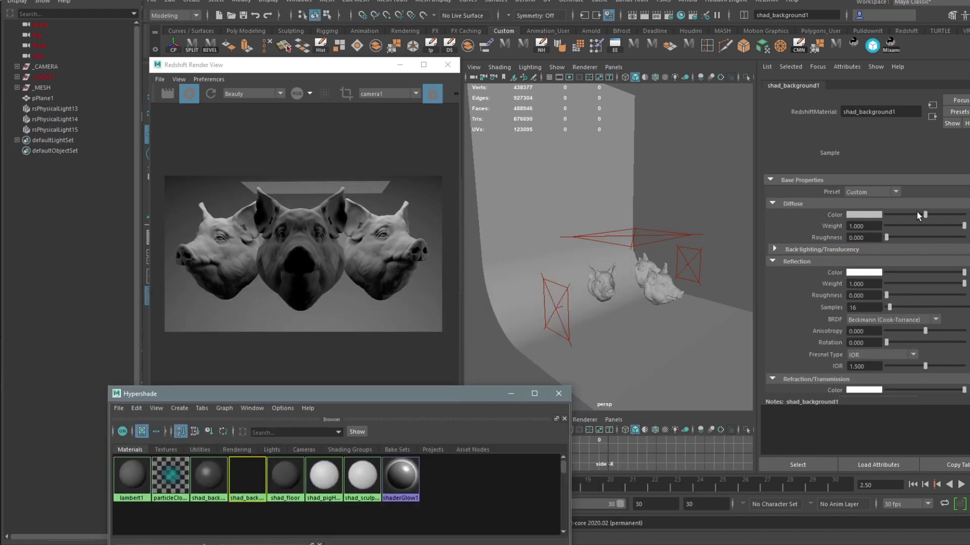
{"action": "left_click_drag", "start_coordinate": [919, 214], "coordinate": [899, 218]}
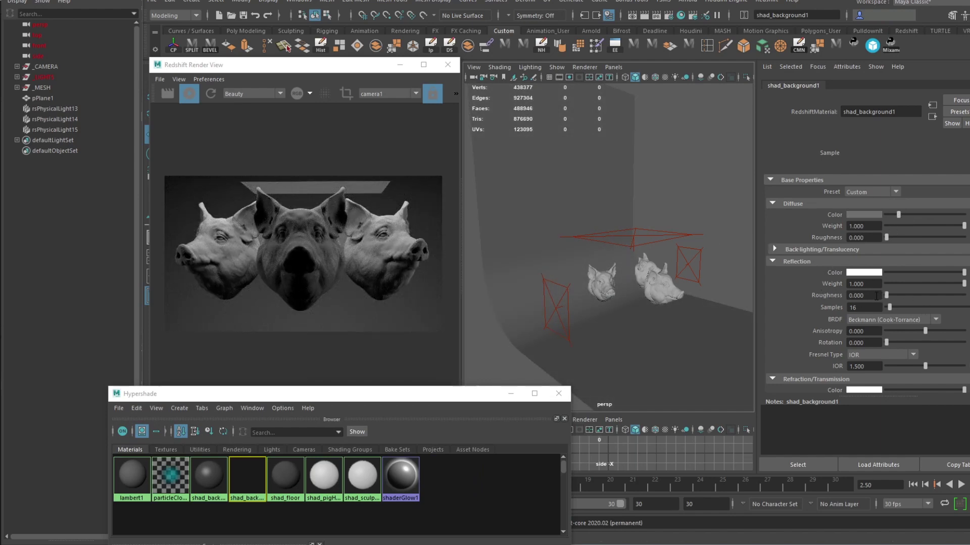
{"action": "left_click_drag", "start_coordinate": [899, 296], "coordinate": [915, 294]}
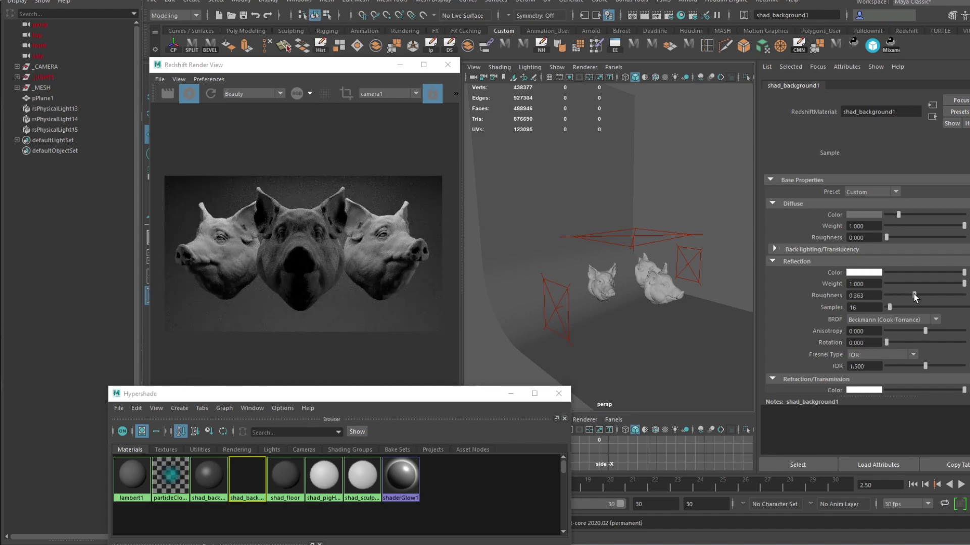
{"action": "left_click_drag", "start_coordinate": [917, 294], "coordinate": [920, 294]}
{"action": "type", "text": "0.5"}
{"action": "key", "text": "Return"}
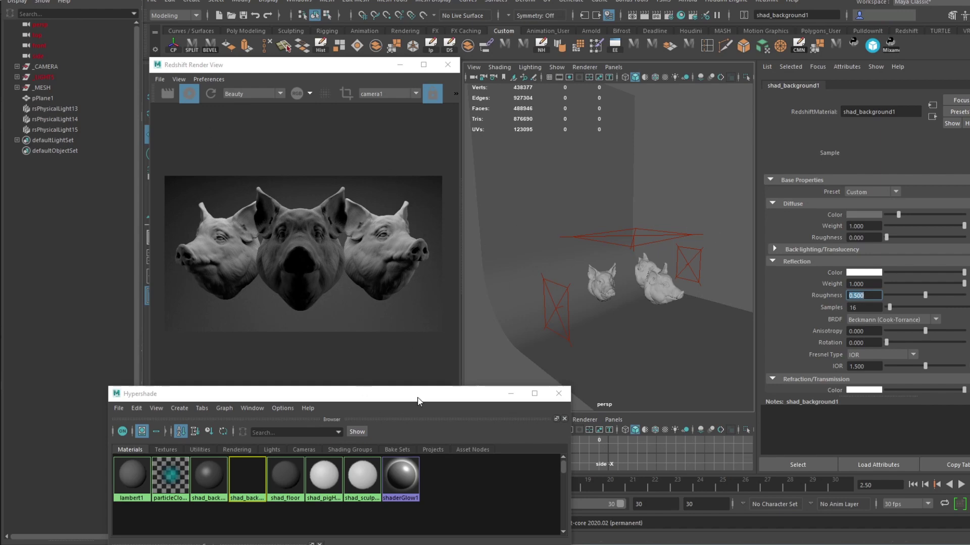
Create a second RedshiftMaterial in the Hypershade graph, below the backdrop material.
{"action": "left_click_drag", "start_coordinate": [418, 401], "coordinate": [649, 93]}
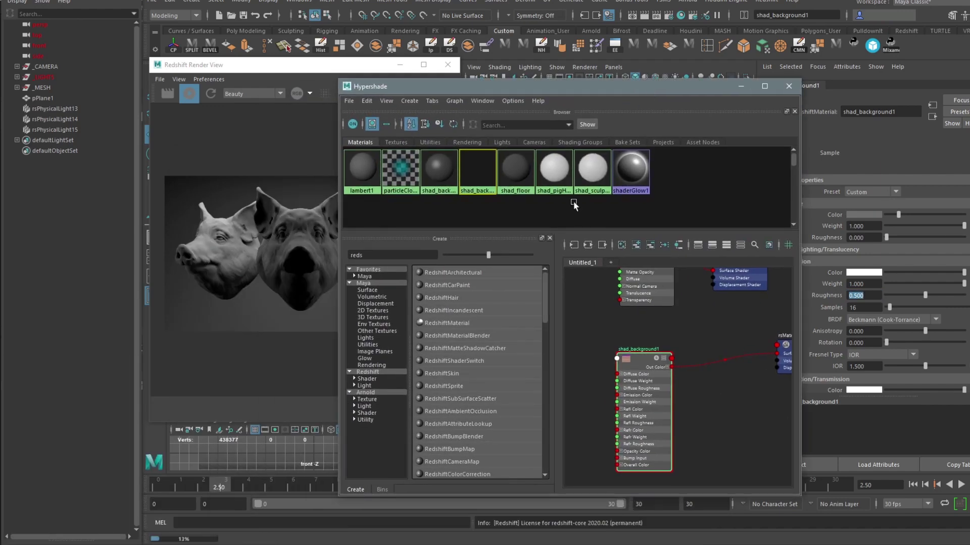
{"action": "scroll", "coordinate": [631, 343], "scroll_direction": "down", "scroll_amount": 3}
{"action": "scroll", "coordinate": [659, 366], "scroll_direction": "up", "scroll_amount": 2}
{"action": "scroll", "coordinate": [702, 413], "scroll_direction": "down", "scroll_amount": 3}
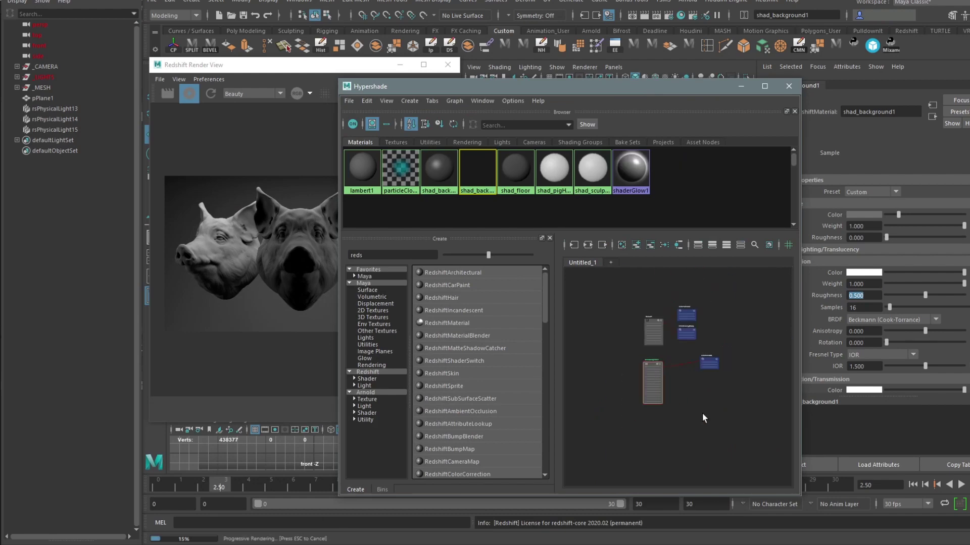
{"action": "left_click", "coordinate": [451, 322]}
{"action": "scroll", "coordinate": [671, 386], "scroll_direction": "up", "scroll_amount": 2}
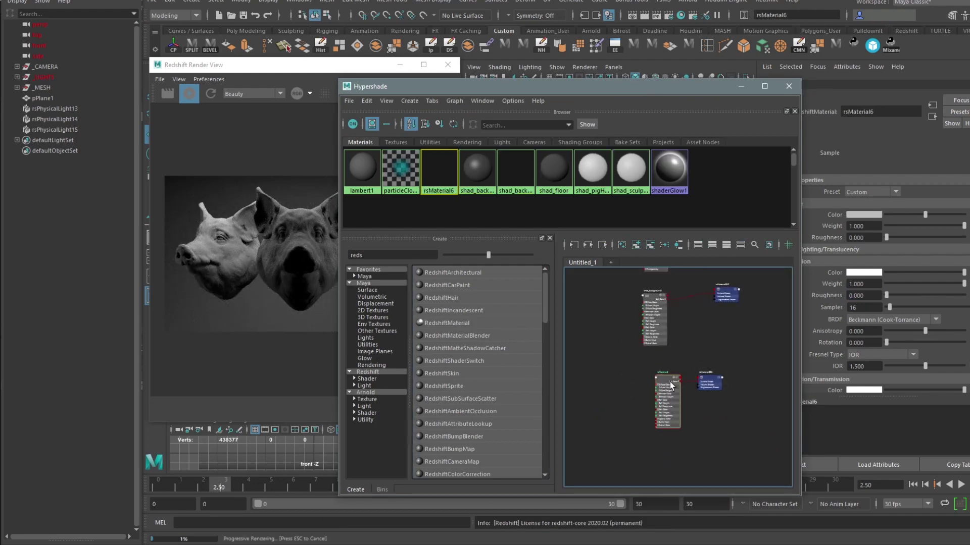
Rename the second Redshift material as shad_pigheads.
{"action": "left_click_drag", "start_coordinate": [651, 87], "coordinate": [275, 319]}
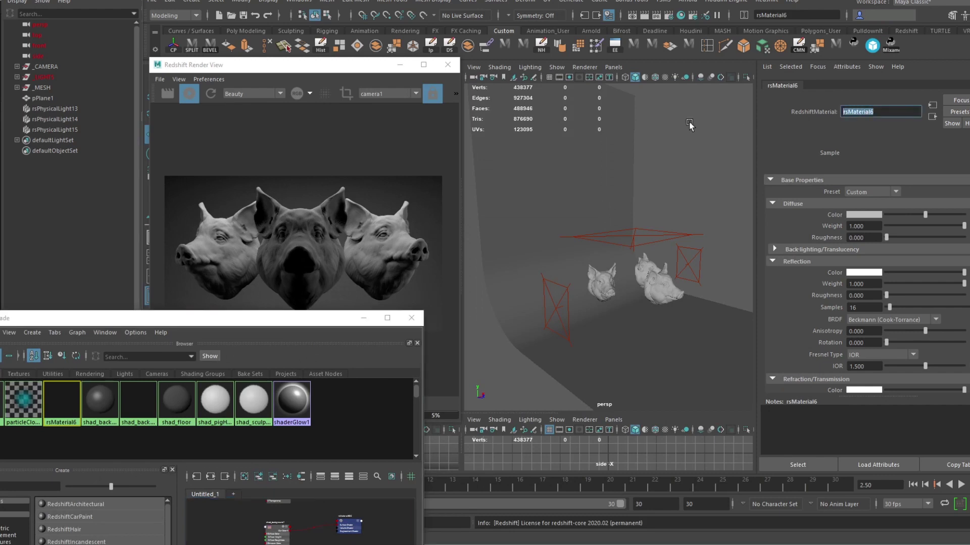
{"action": "type", "text": "shad_pigheadds"}
{"action": "key", "text": "Return"}
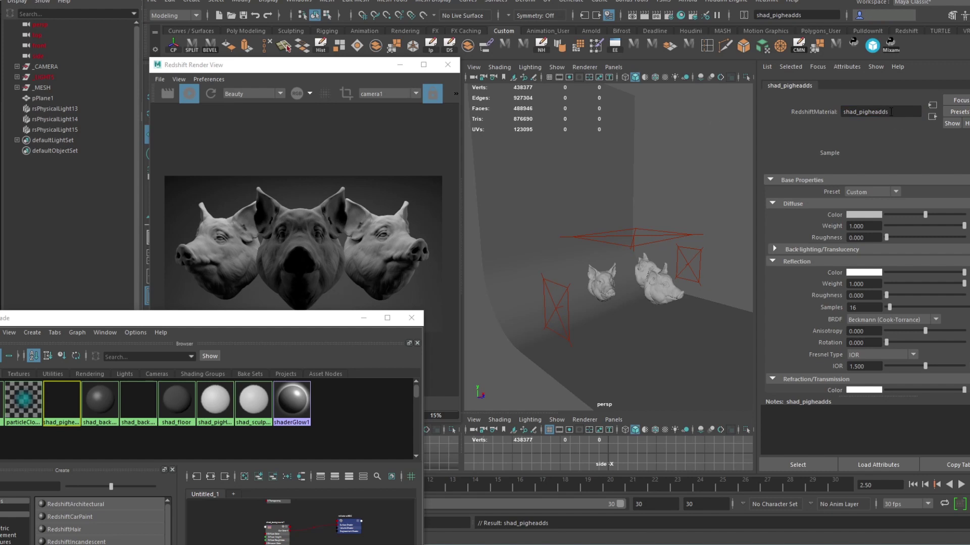
{"action": "double_click", "coordinate": [890, 112]}
{"action": "type", "text": "shad_pigheads"}
{"action": "key", "text": "Return"}
Delete the old infinityCurve object from the _MESH group.
{"action": "left_click", "coordinate": [17, 87]}
{"action": "left_click_drag", "start_coordinate": [59, 102], "coordinate": [59, 128]}
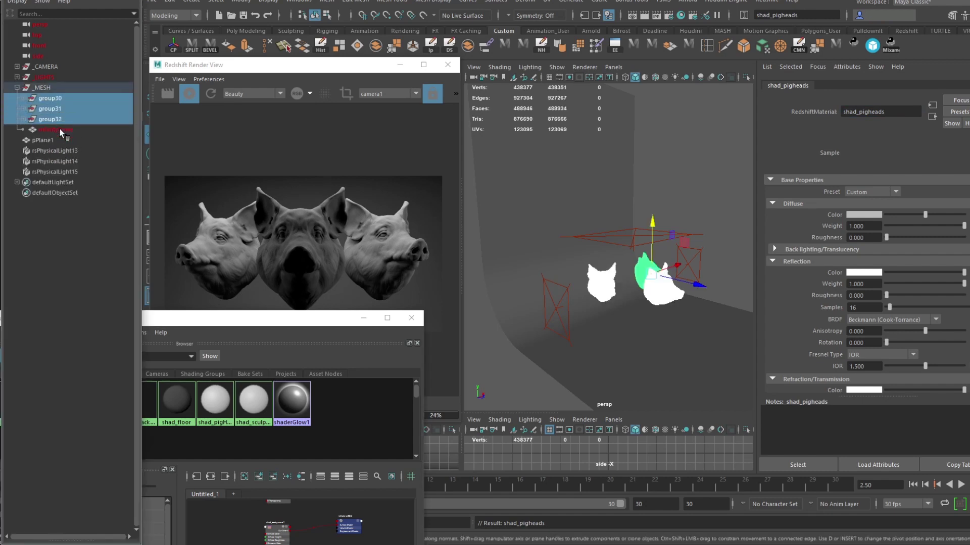
{"action": "left_click", "coordinate": [59, 129]}
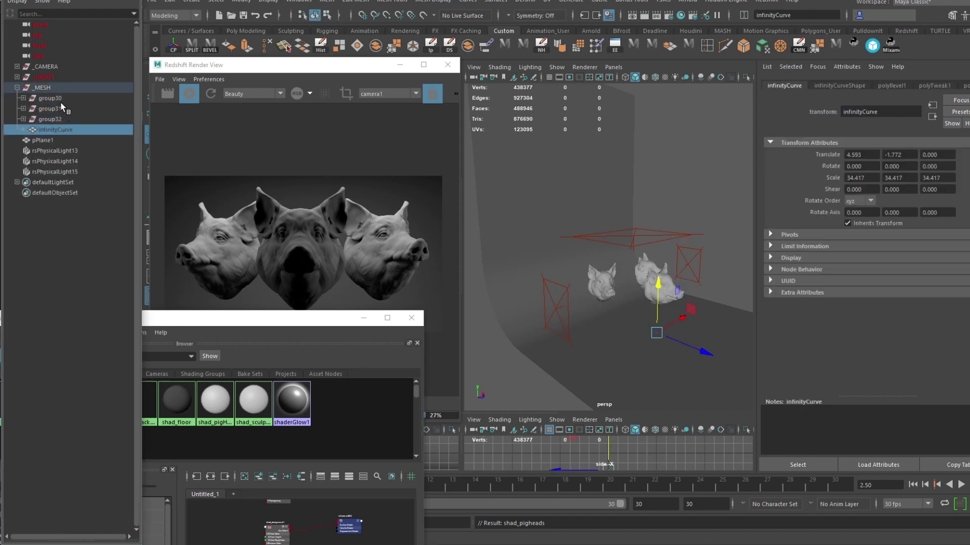
{"action": "key", "text": "Delete"}
Rename the curved backdrop plane pPlane1 as infinityCurve.
{"action": "left_click_drag", "start_coordinate": [57, 97], "coordinate": [59, 123]}
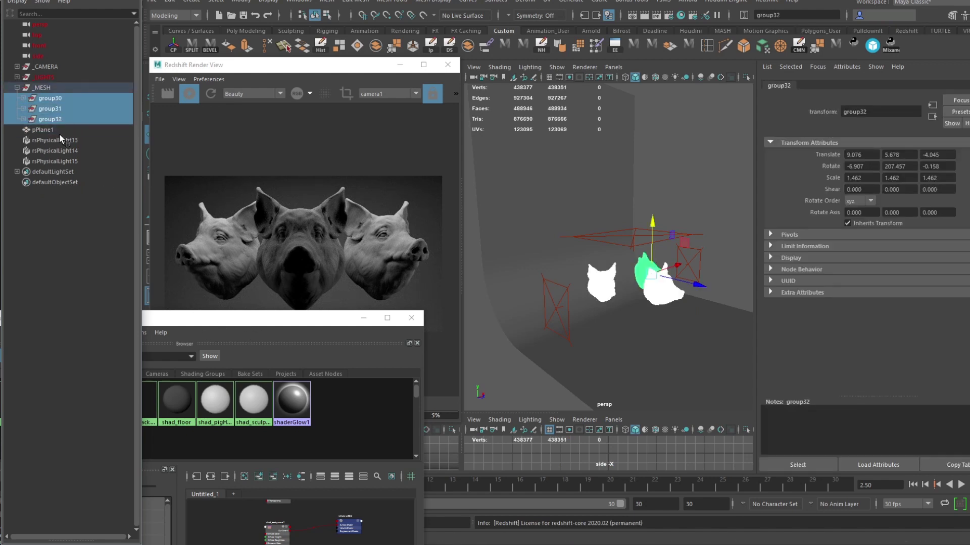
{"action": "left_click", "coordinate": [52, 128]}
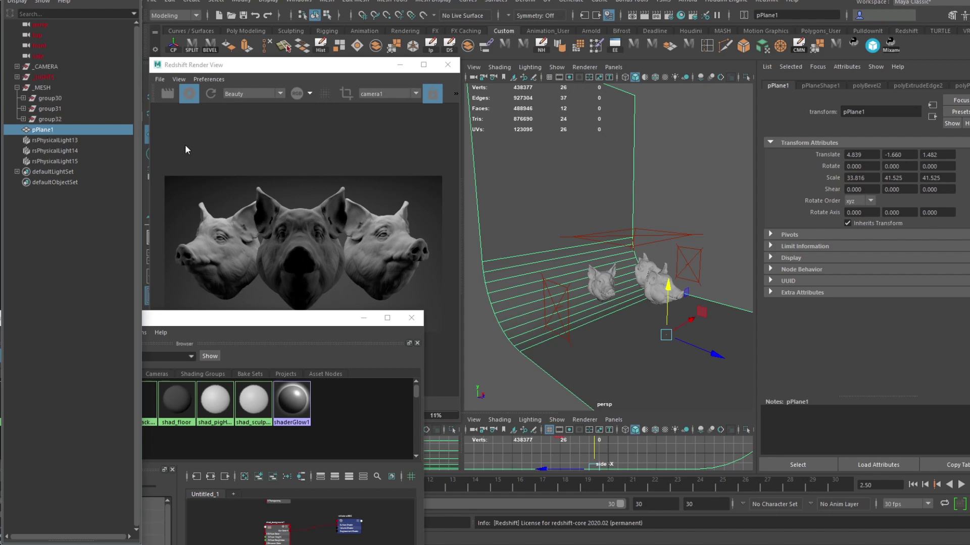
{"action": "double_click", "coordinate": [54, 129]}
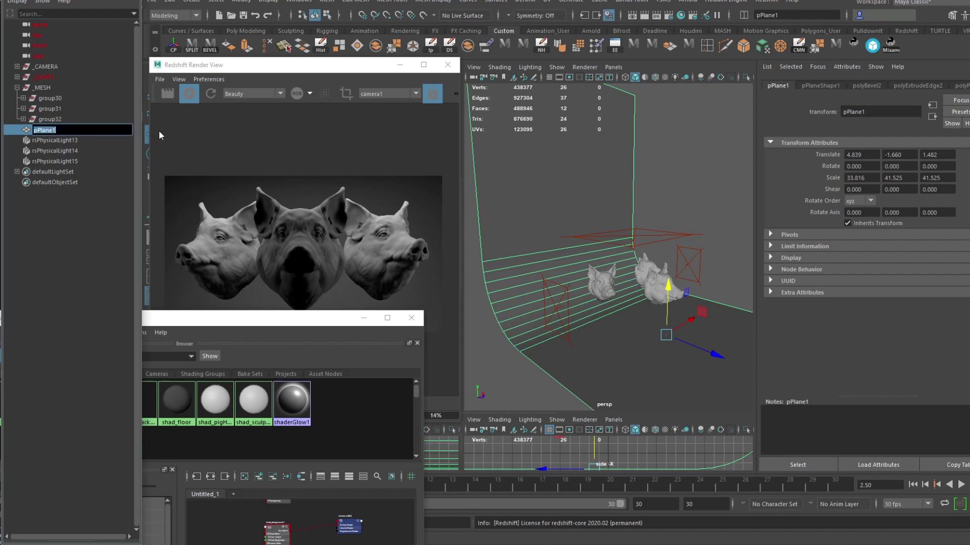
{"action": "type", "text": "infinityCurve"}
{"action": "key", "text": "Return"}
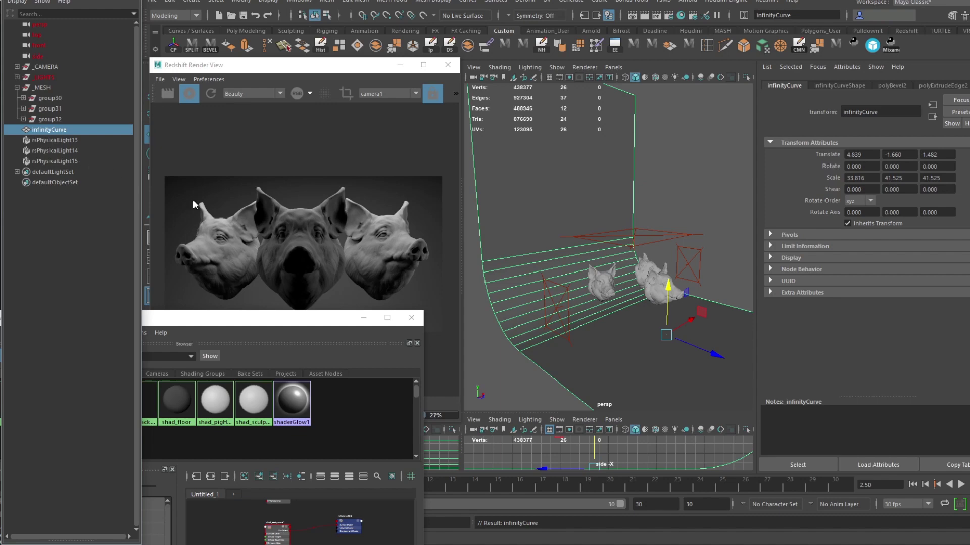
Assign the shad_pigheads material to the three pig head groups, group30, group31 and group32.
{"action": "left_click_drag", "start_coordinate": [259, 313], "coordinate": [413, 122]}
{"action": "right_click_drag", "start_coordinate": [425, 340], "coordinate": [398, 333], "text": "alt"}
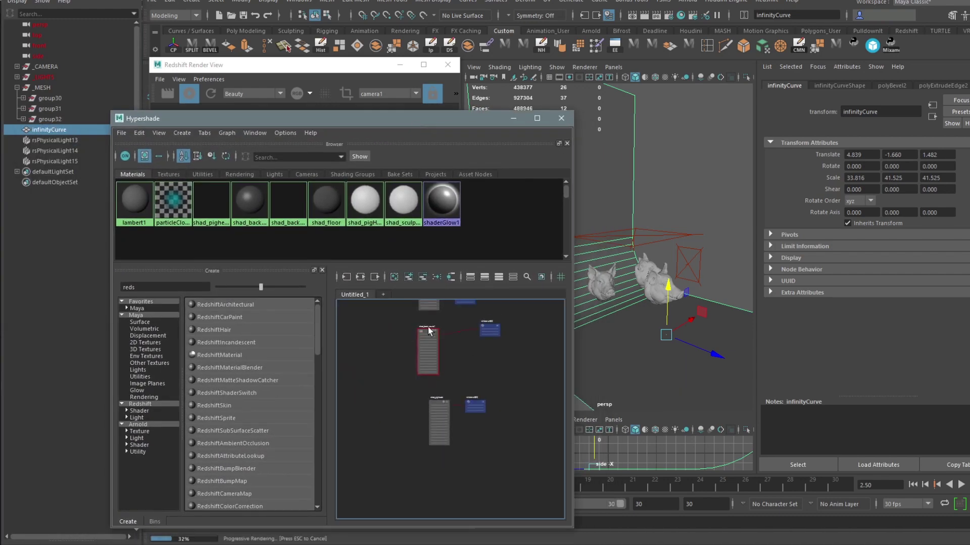
{"action": "middle_click_drag", "start_coordinate": [428, 328], "coordinate": [419, 350], "text": "alt"}
{"action": "right_click_drag", "start_coordinate": [419, 349], "coordinate": [513, 429], "text": "alt"}
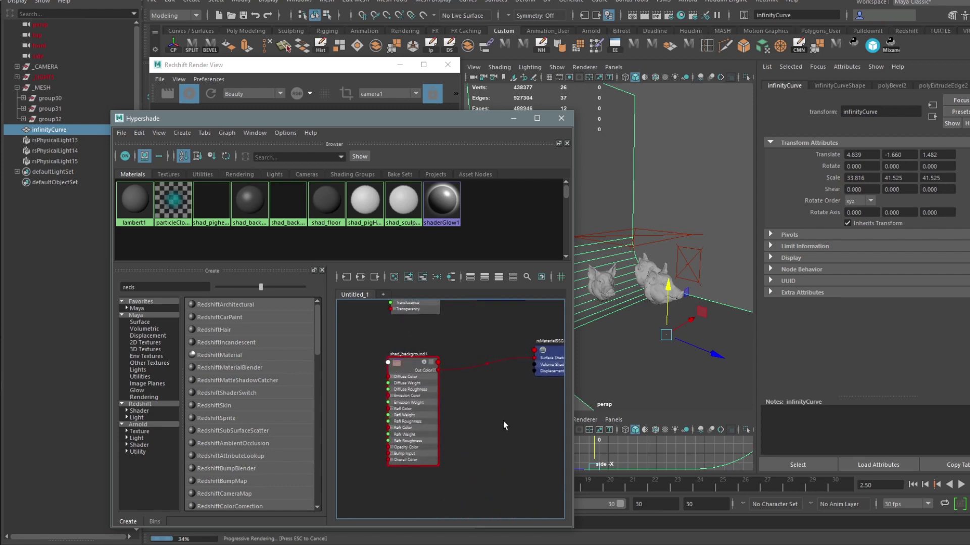
{"action": "left_click_drag", "start_coordinate": [373, 123], "coordinate": [226, 65]}
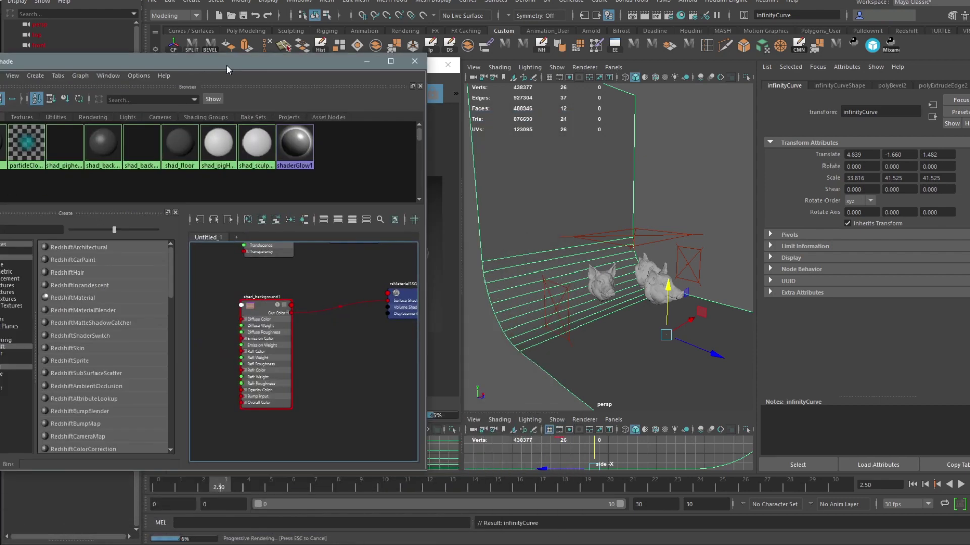
{"action": "middle_click_drag", "start_coordinate": [297, 452], "coordinate": [332, 348], "text": "alt"}
{"action": "left_click", "coordinate": [326, 358]}
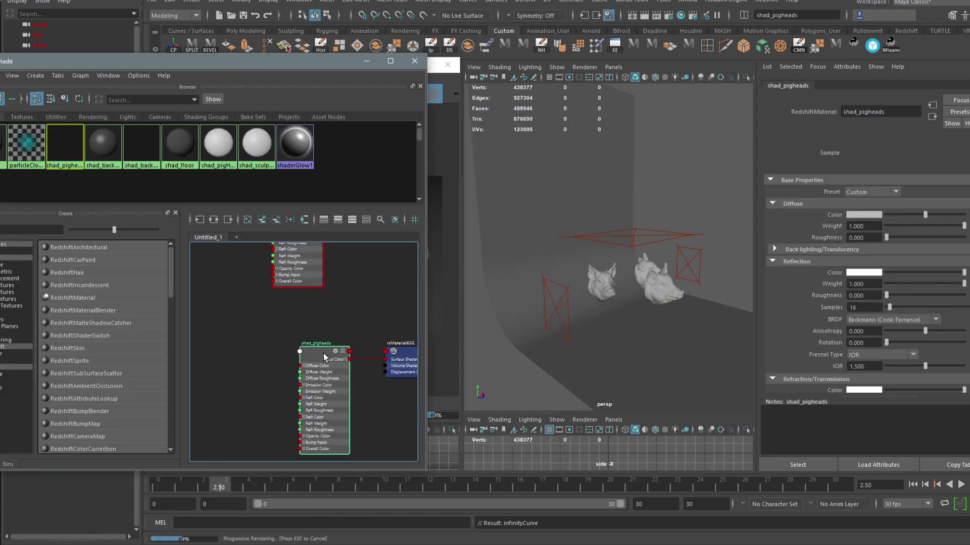
{"action": "left_click_drag", "start_coordinate": [342, 65], "coordinate": [0, 121]}
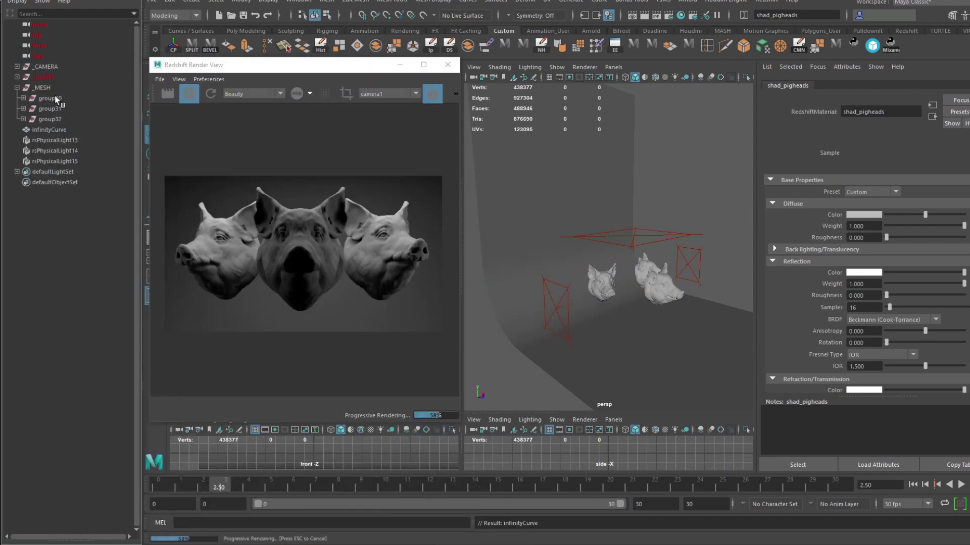
{"action": "left_click_drag", "start_coordinate": [54, 97], "coordinate": [51, 117]}
{"action": "left_click_drag", "start_coordinate": [0, 78], "coordinate": [485, 78]}
{"action": "right_click_drag", "start_coordinate": [555, 360], "coordinate": [543, 309]}
{"action": "left_click_drag", "start_coordinate": [534, 78], "coordinate": [0, 78]}
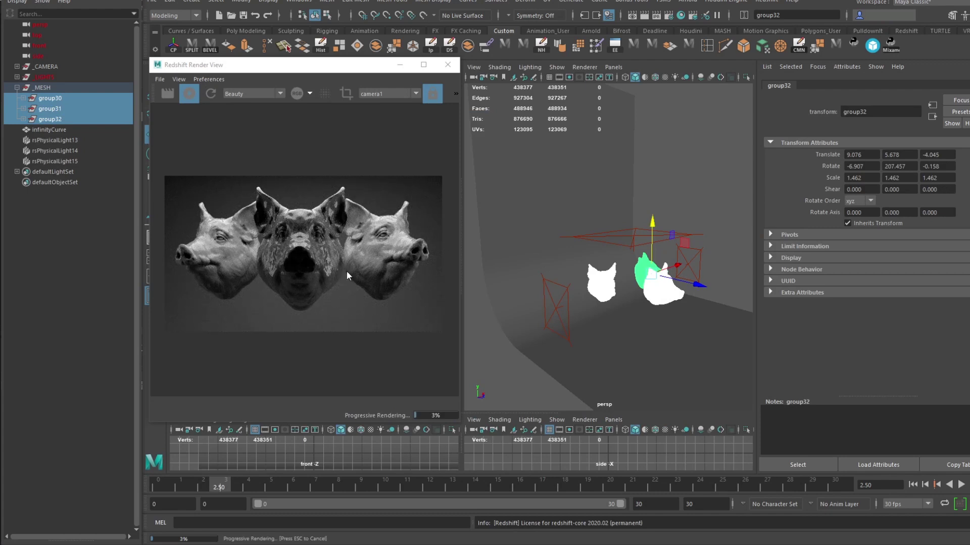
Set the reflection roughness of the shad_pigheads material to 0.6.
{"action": "scroll", "coordinate": [357, 218], "scroll_direction": "up", "scroll_amount": 2}
{"action": "scroll", "coordinate": [337, 219], "scroll_direction": "down", "scroll_amount": 2}
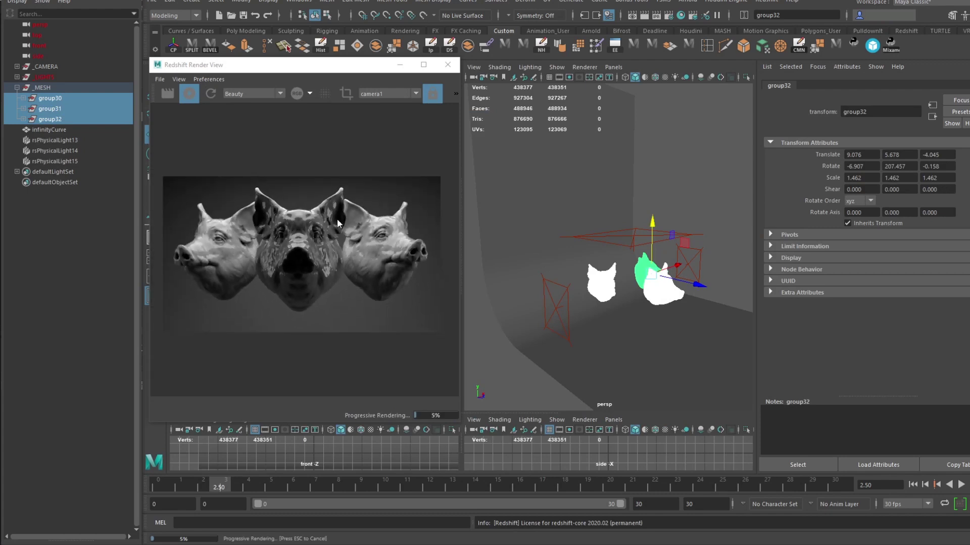
{"action": "scroll", "coordinate": [307, 219], "scroll_direction": "up", "scroll_amount": 1}
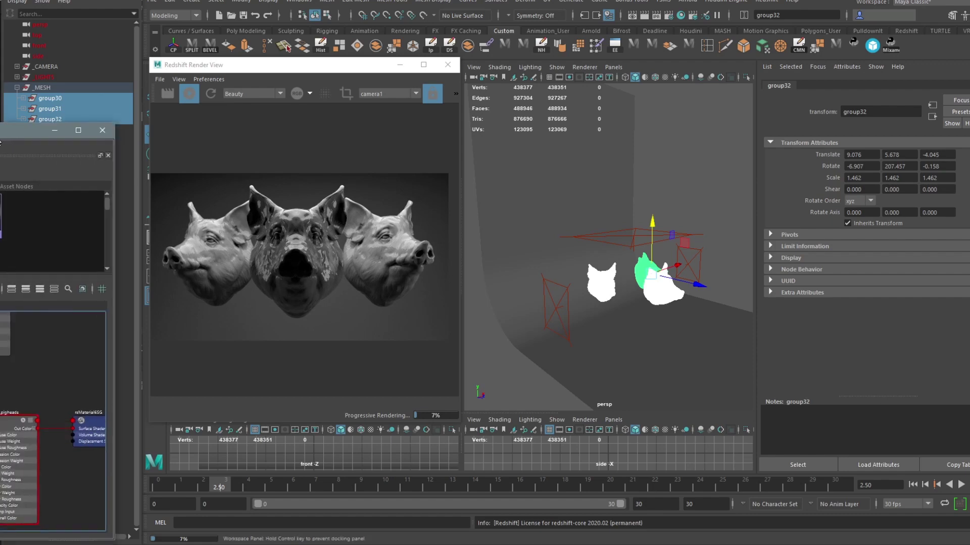
{"action": "left_click_drag", "start_coordinate": [0, 124], "coordinate": [233, 85]}
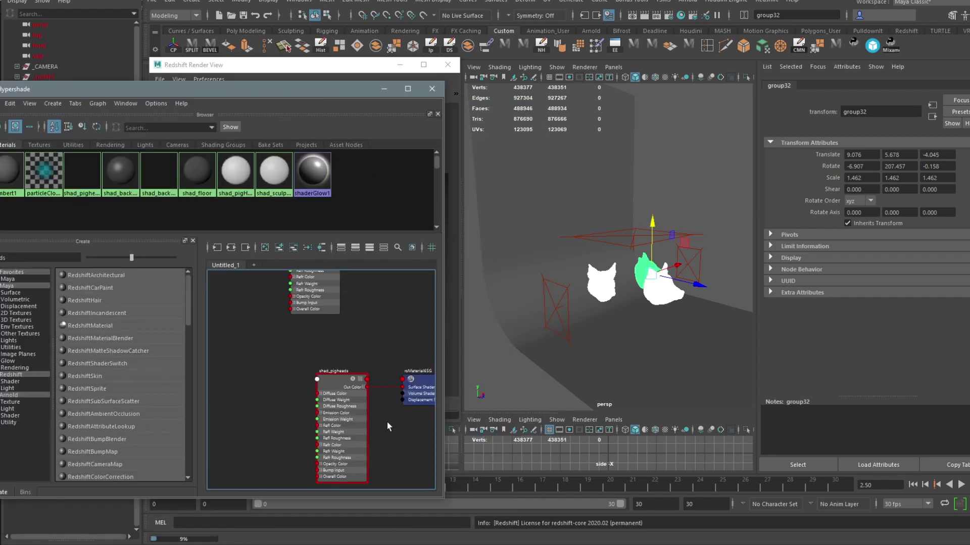
{"action": "left_click", "coordinate": [338, 380]}
{"action": "left_click_drag", "start_coordinate": [332, 91], "coordinate": [0, 119]}
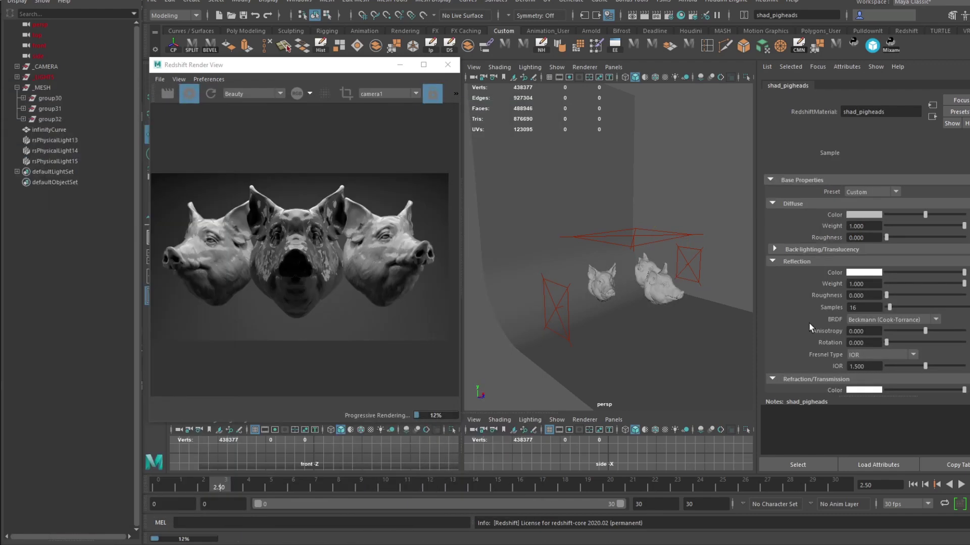
{"action": "left_click", "coordinate": [873, 297]}
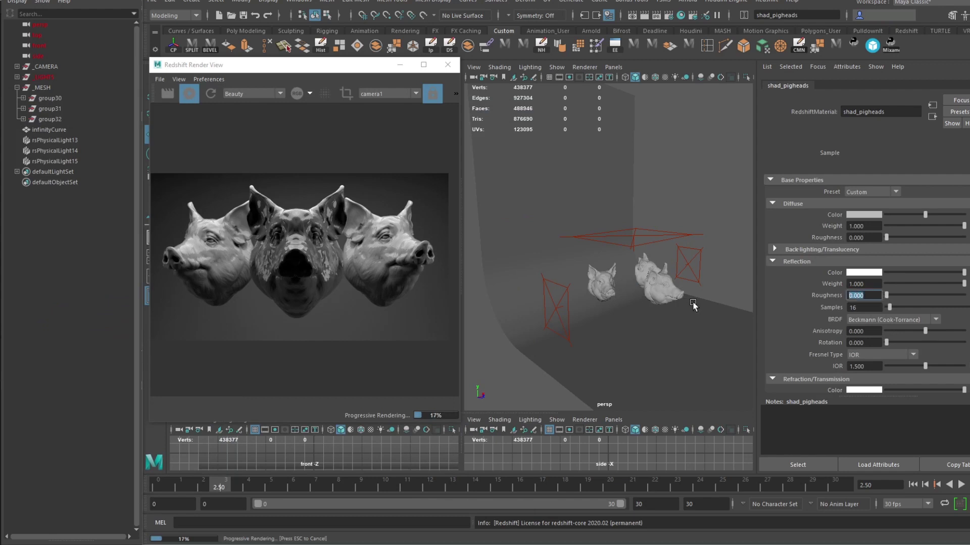
{"action": "type", "text": "0.6"}
{"action": "key", "text": "Return"}
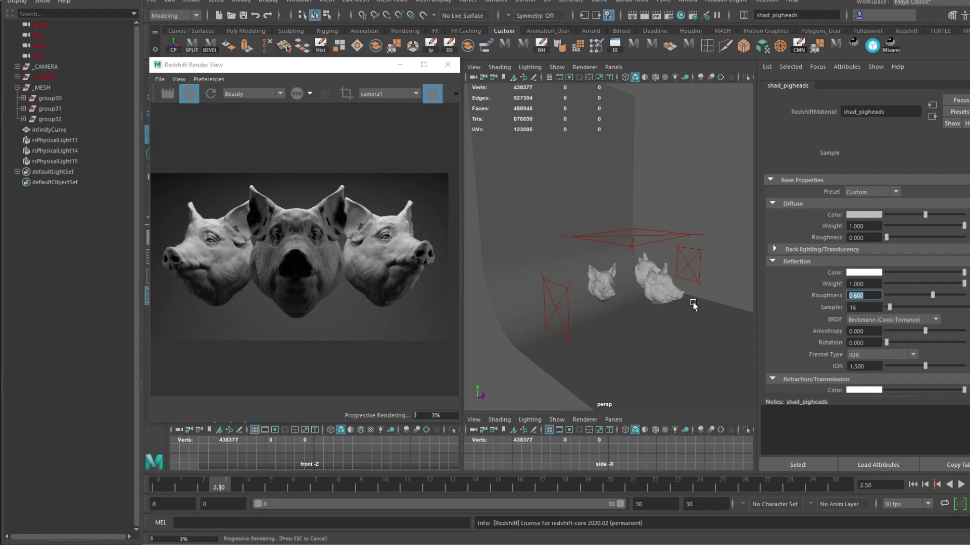
Try a reflection roughness of 0.4 on the shad_pigheads material and return it to 0.6.
{"action": "key", "text": "BackSpace"}
{"action": "type", "text": ".4"}
{"action": "key", "text": "Return"}
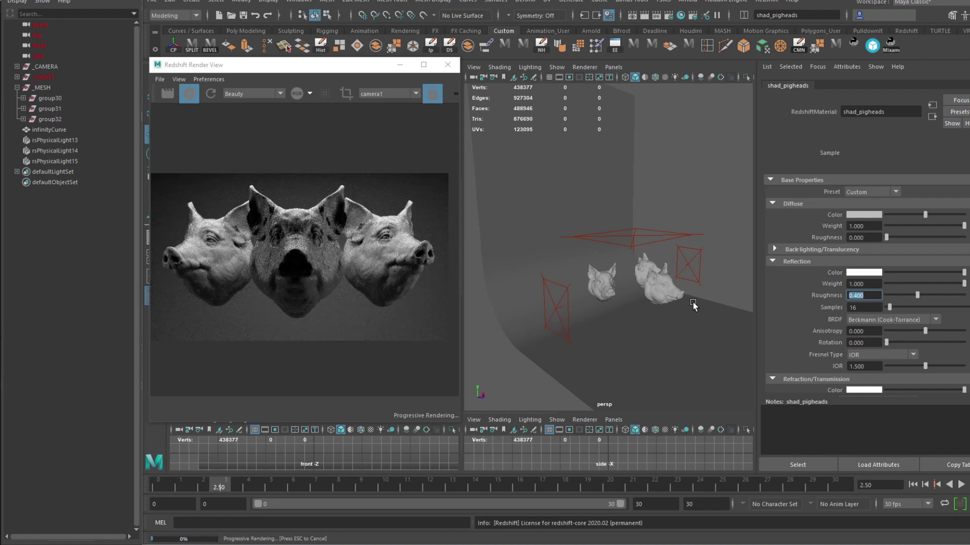
{"action": "key", "text": "BackSpace"}
{"action": "type", "text": "."}
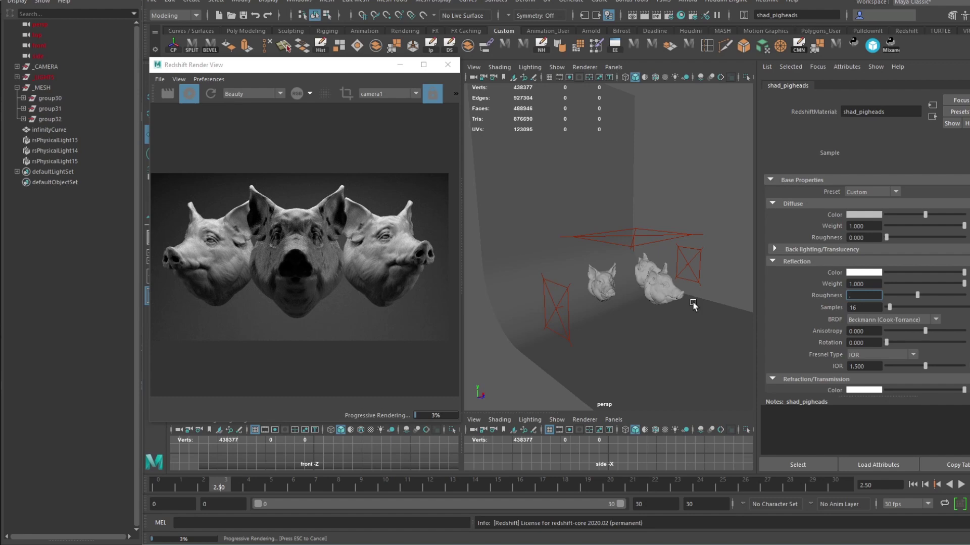
{"action": "type", "text": "6"}
{"action": "key", "text": "Return"}
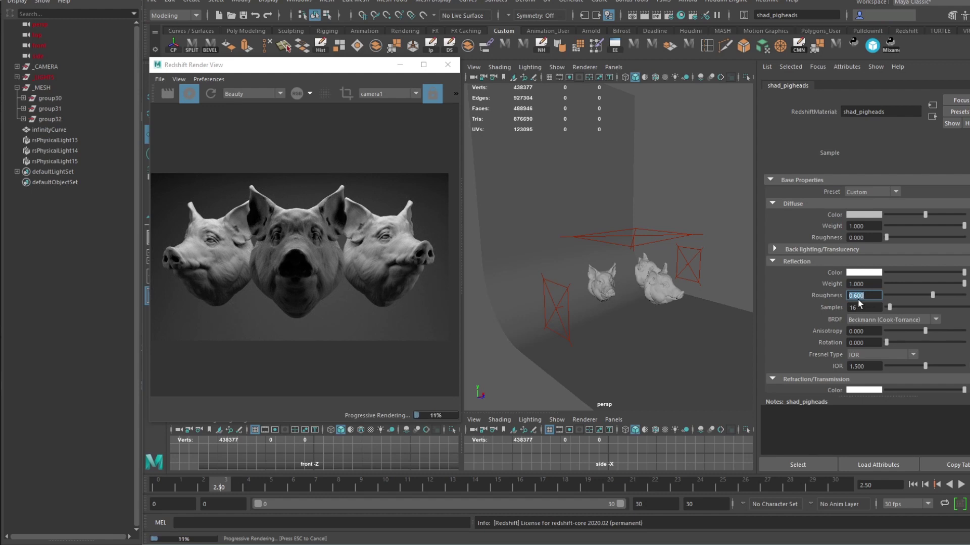
Try a reflection roughness of 0.774 on the shad_pigheads material and restore it to 0.6.
{"action": "left_click_drag", "start_coordinate": [919, 296], "coordinate": [946, 298]}
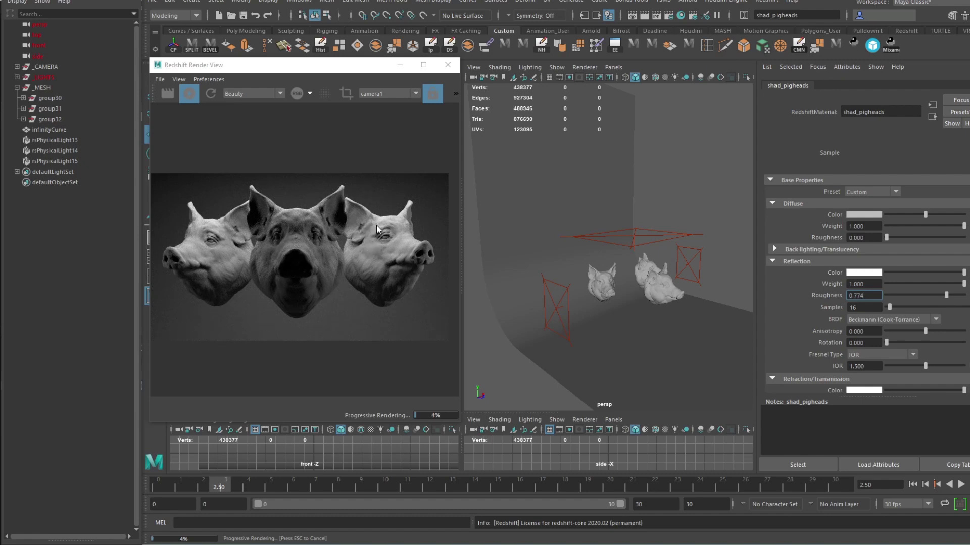
{"action": "double_click", "coordinate": [879, 295]}
{"action": "type", "text": "0.6"}
{"action": "key", "text": "Return"}
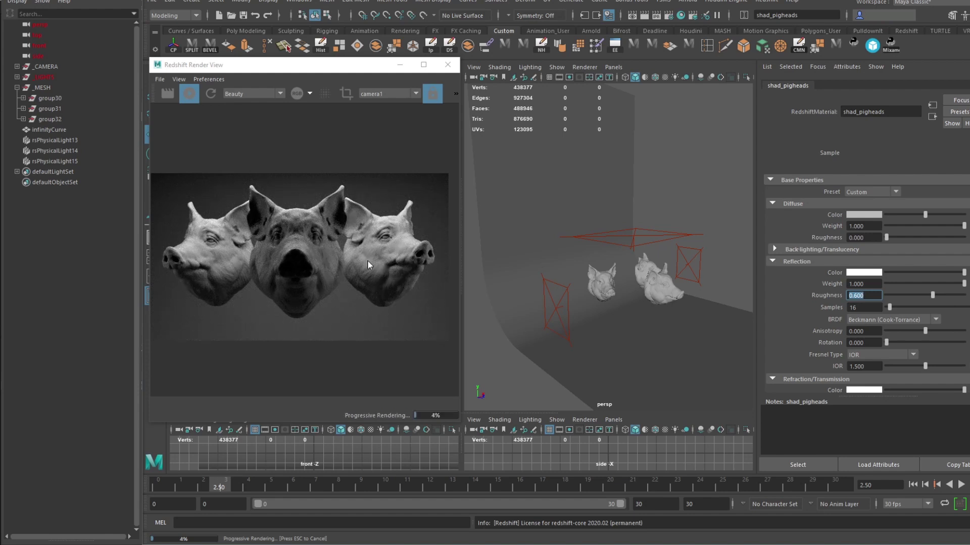
{"action": "mouse_move", "coordinate": [638, 289]}
{"action": "left_mouse_down", "text": "alt"}
{"action": "mouse_move", "coordinate": [595, 269]}
{"action": "mouse_move", "coordinate": [627, 278]}
{"action": "left_mouse_up", "text": "alt"}
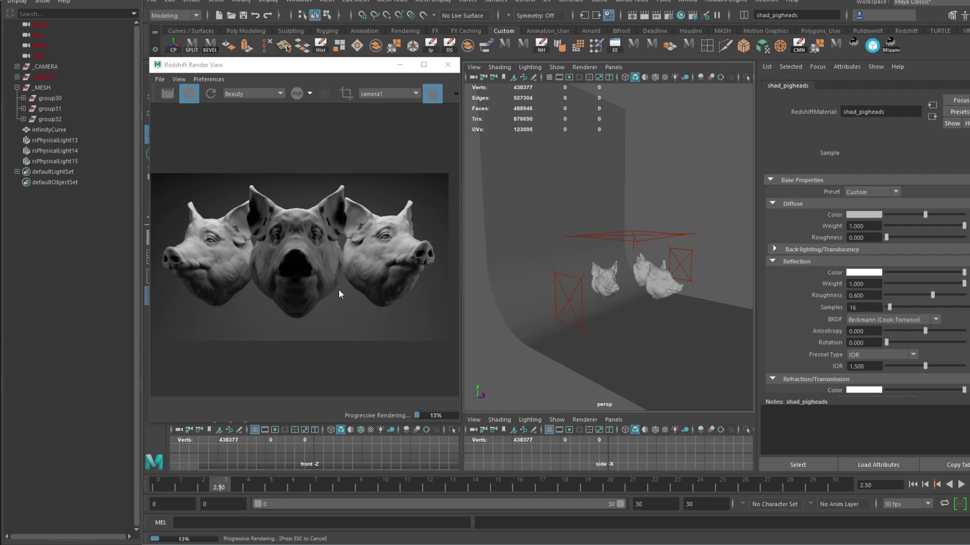
{"action": "key", "text": "s"}
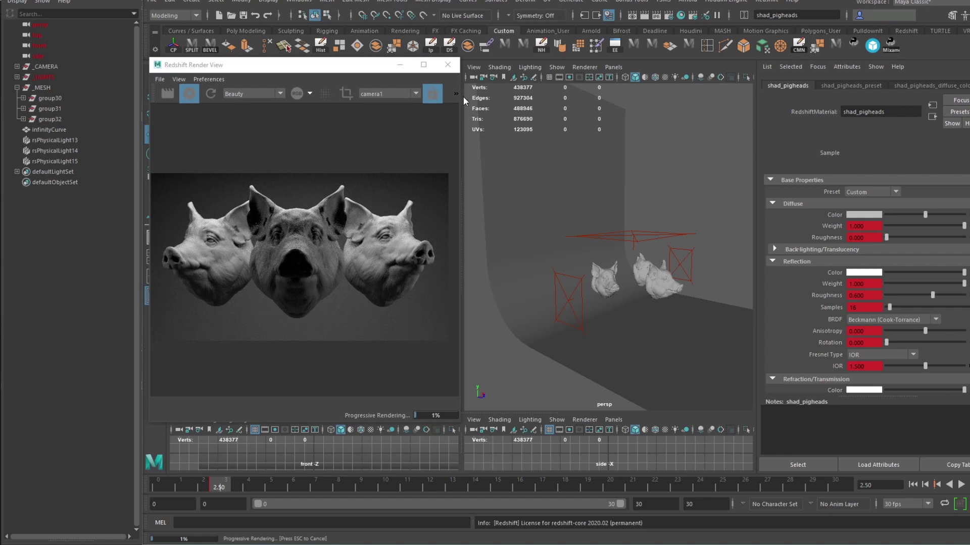
{"action": "key", "text": "ctrl+z"}
{"action": "left_click_drag", "start_coordinate": [634, 210], "coordinate": [621, 231], "text": "alt"}
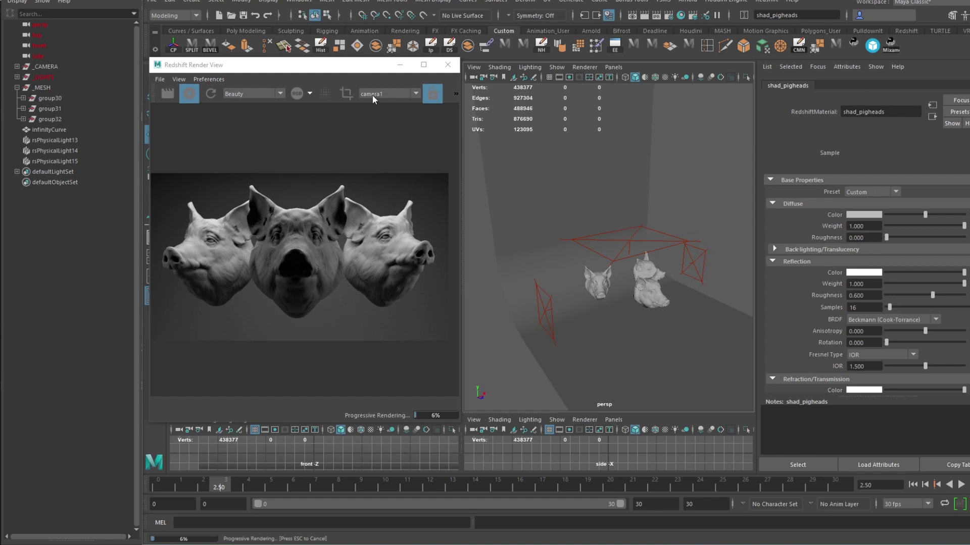
Compare the live render of the pig heads with the saved snapshot_0, switching back and forth, and hide the snapshots again.
{"action": "left_click", "coordinate": [339, 68]}
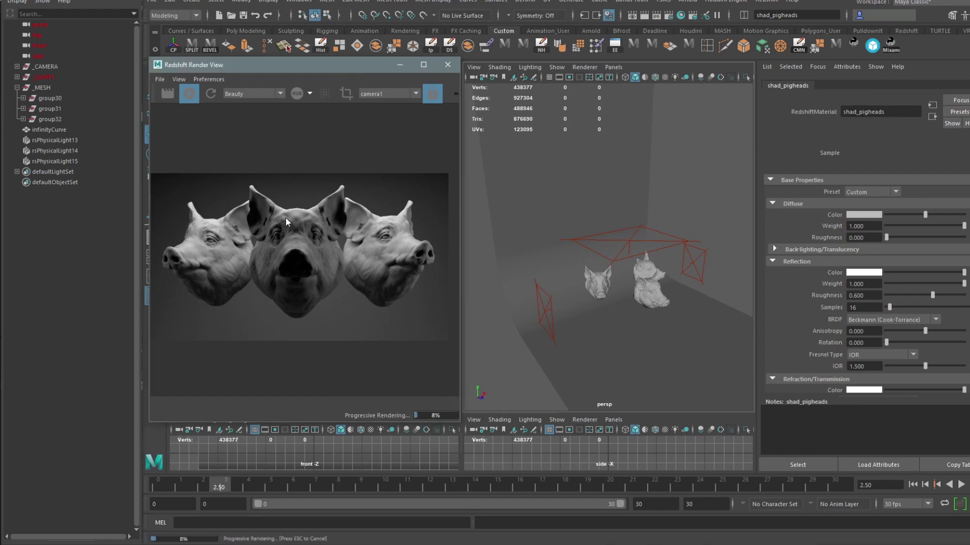
{"action": "left_click_drag", "start_coordinate": [260, 67], "coordinate": [260, 75]}
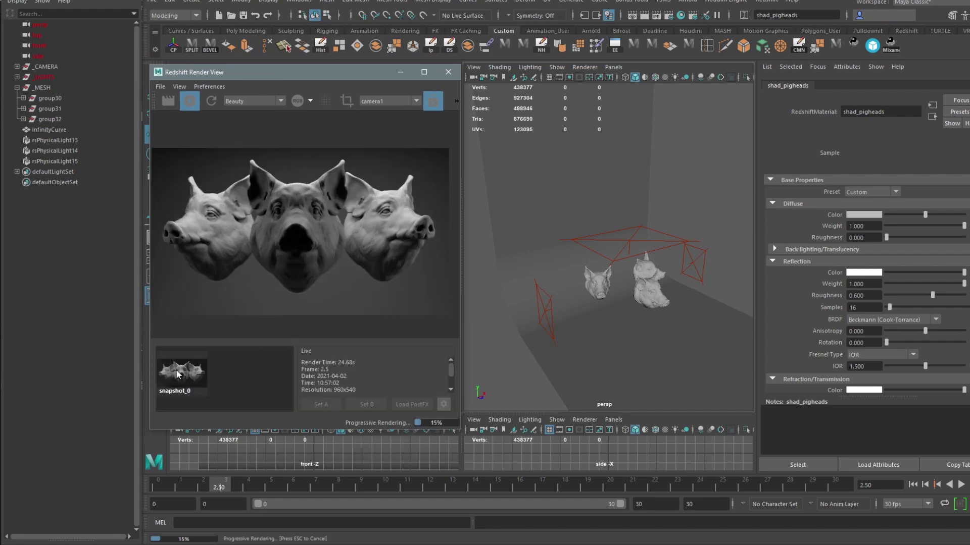
{"action": "left_click", "coordinate": [178, 374]}
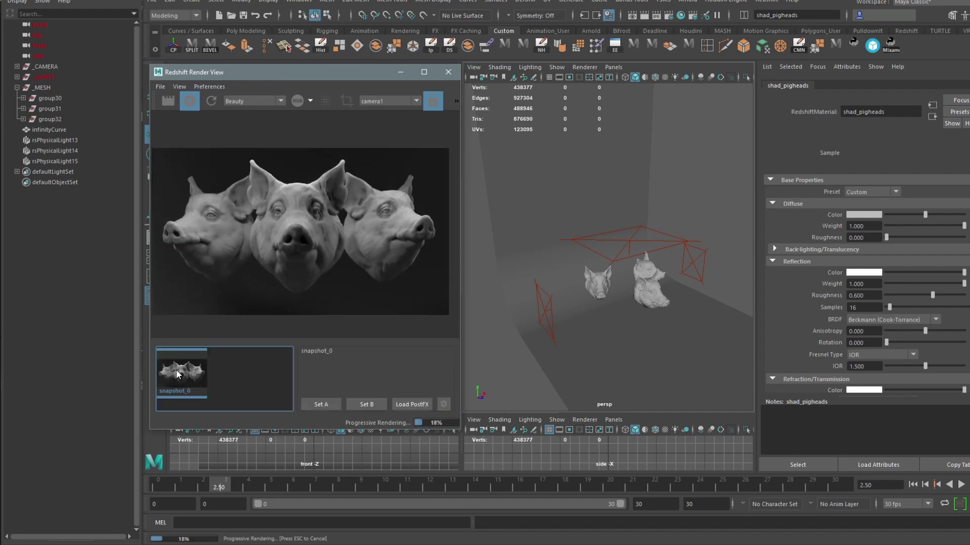
{"action": "left_click", "coordinate": [178, 374]}
{"action": "left_click", "coordinate": [177, 374]}
{"action": "left_click", "coordinate": [177, 375]}
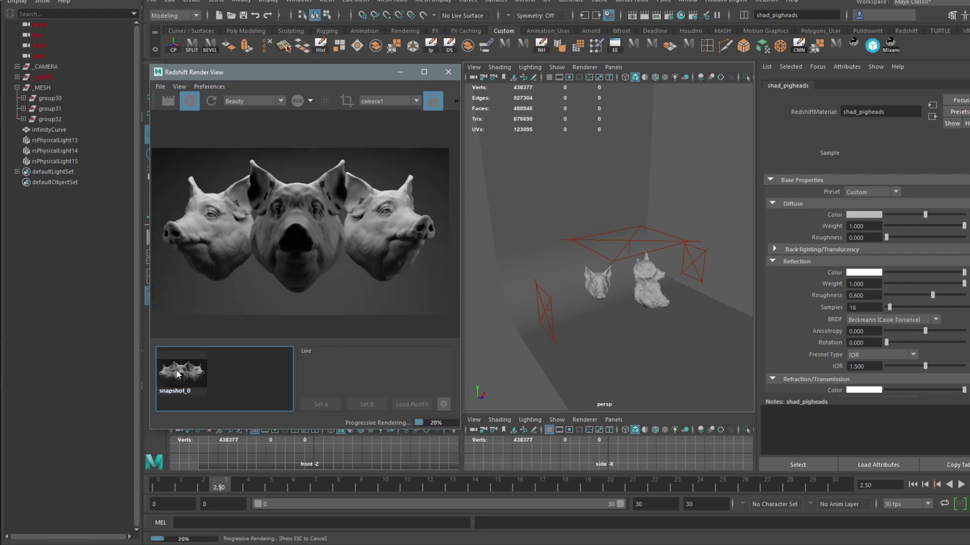
{"action": "left_click", "coordinate": [177, 375]}
{"action": "left_click", "coordinate": [178, 375]}
{"action": "left_click", "coordinate": [183, 370]}
{"action": "left_click", "coordinate": [253, 371]}
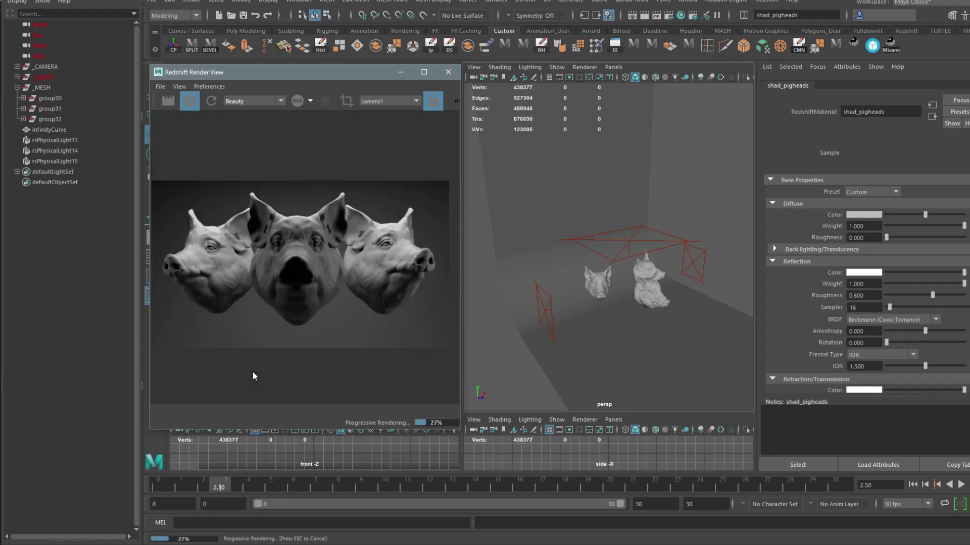
Open the global illumination render settings and place their window beside the render view.
{"action": "left_click_drag", "start_coordinate": [620, 302], "coordinate": [623, 281], "text": "alt"}
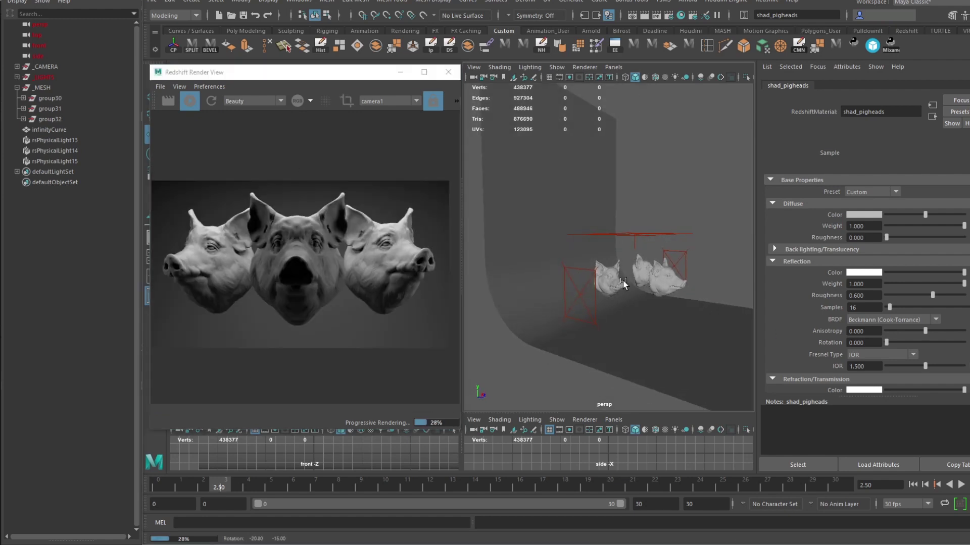
{"action": "left_click", "coordinate": [583, 15]}
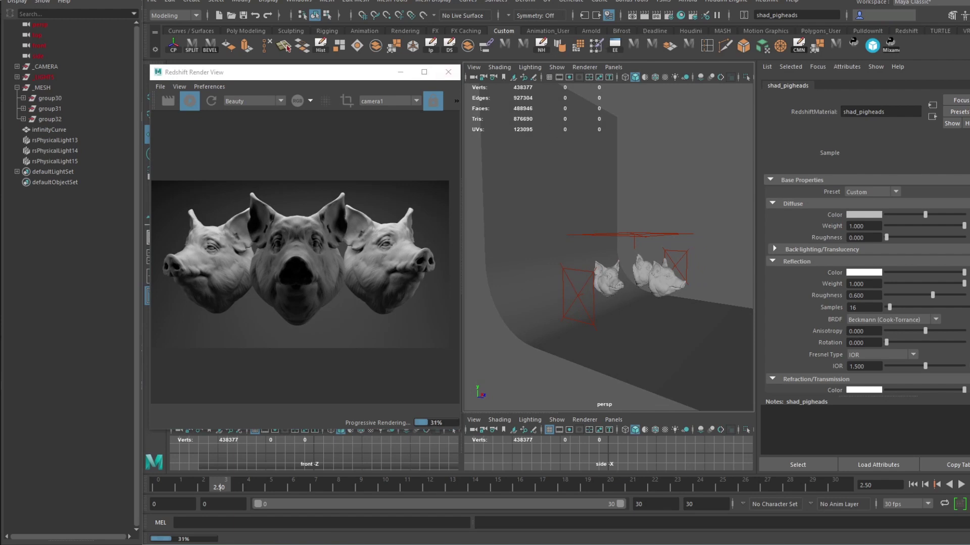
{"action": "left_click_drag", "start_coordinate": [331, 94], "coordinate": [318, 92]}
{"action": "left_click", "coordinate": [353, 149]}
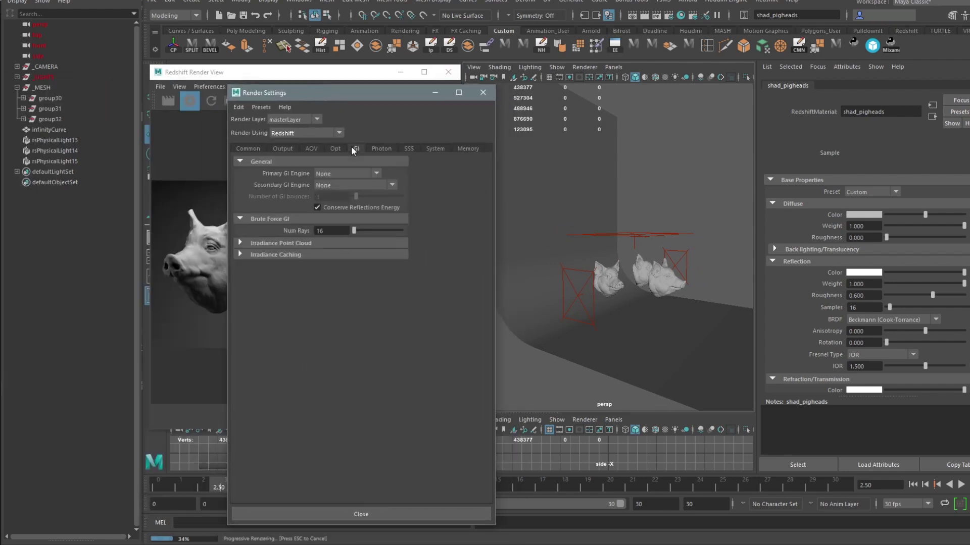
{"action": "left_click", "coordinate": [353, 186]}
{"action": "left_click", "coordinate": [344, 184]}
{"action": "left_click_drag", "start_coordinate": [372, 93], "coordinate": [662, 107]}
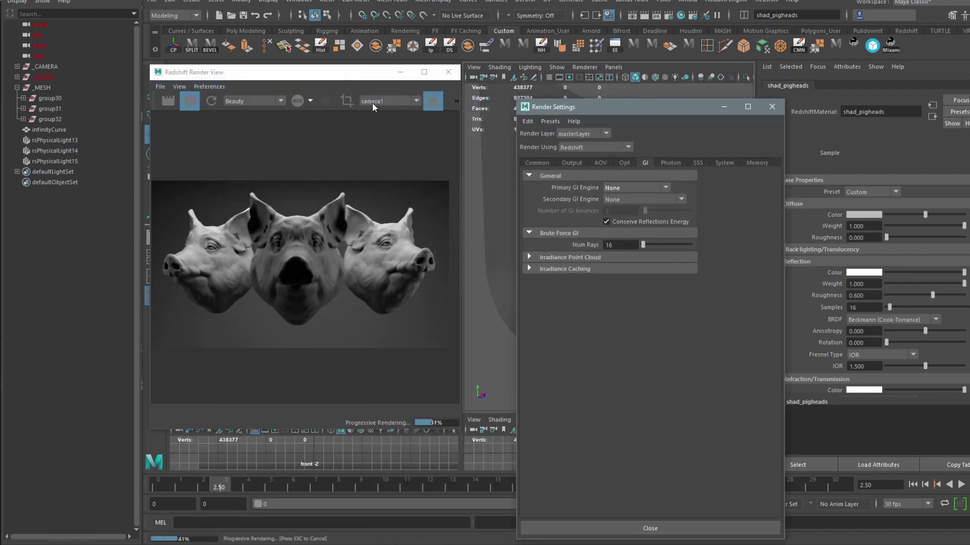
Save a snapshot of the current render of the pig heads and fit the render view beside the render settings.
{"action": "left_click_drag", "start_coordinate": [462, 151], "coordinate": [705, 146]}
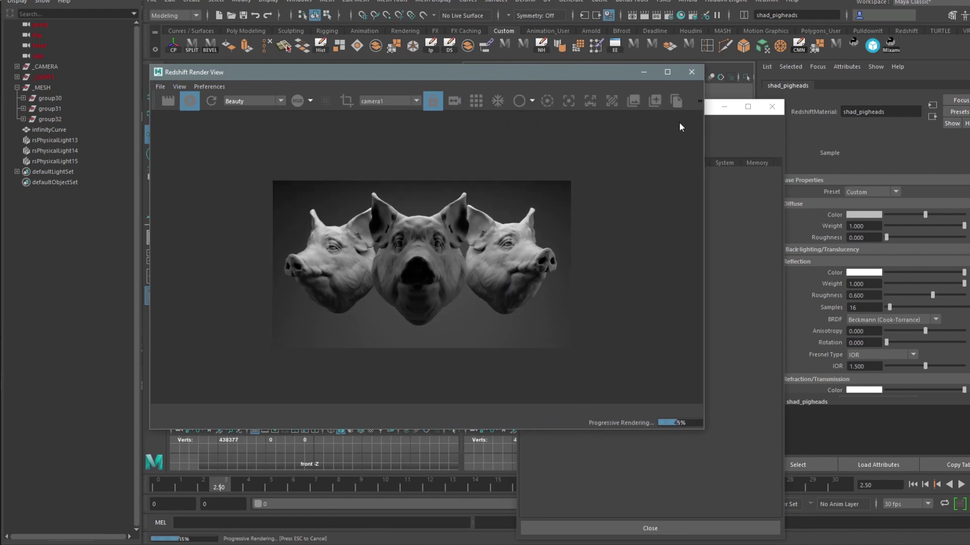
{"action": "left_click", "coordinate": [656, 98]}
{"action": "left_click_drag", "start_coordinate": [706, 190], "coordinate": [515, 200]}
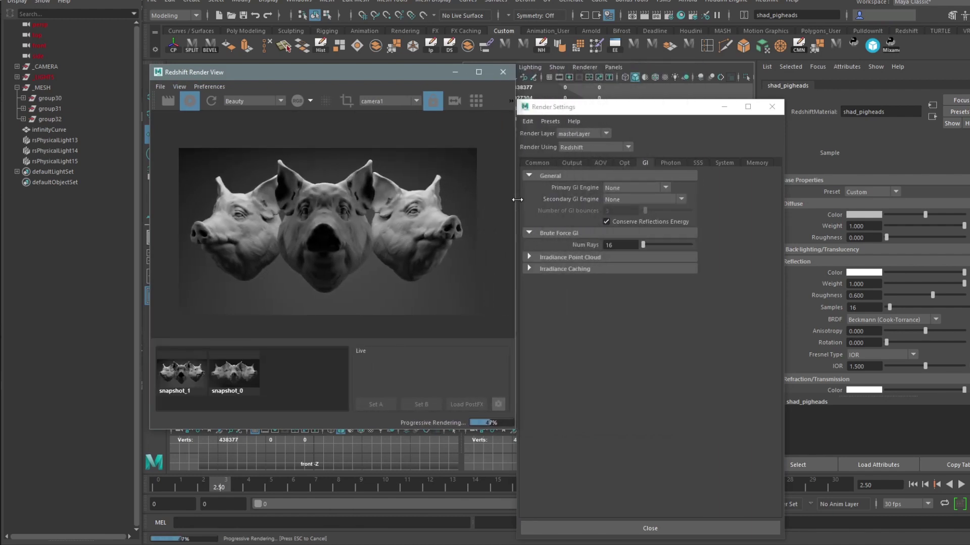
Set both the primary and secondary GI engines to Brute Force.
{"action": "left_click", "coordinate": [647, 190]}
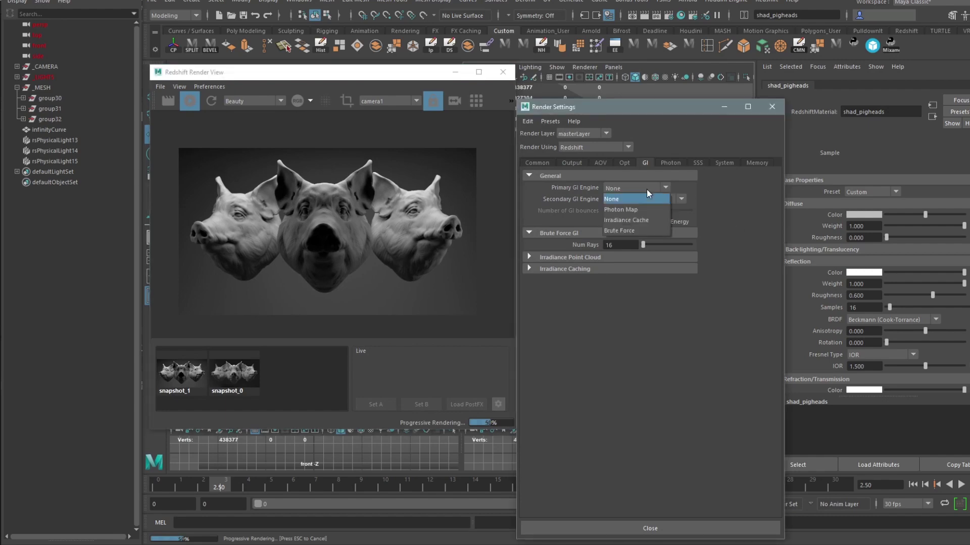
{"action": "left_click", "coordinate": [632, 228]}
{"action": "left_click", "coordinate": [641, 201]}
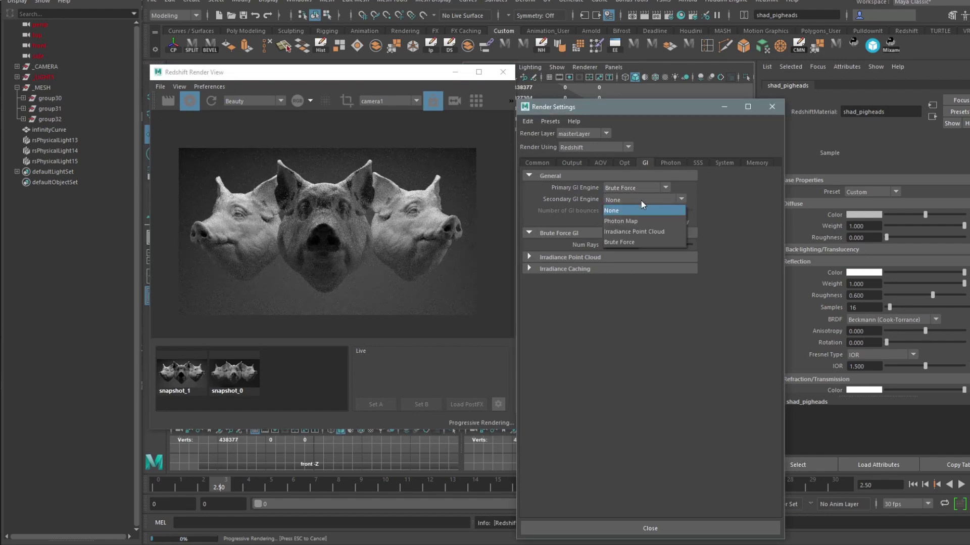
{"action": "left_click", "coordinate": [636, 241]}
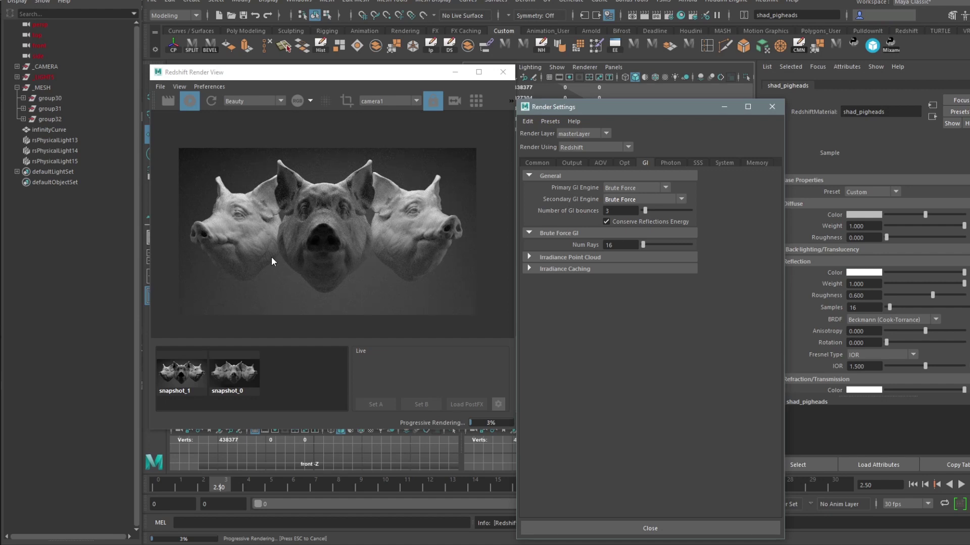
Move the render settings window out of the way and enlarge the render view beside the perspective view.
{"action": "left_click_drag", "start_coordinate": [348, 76], "coordinate": [332, 94]}
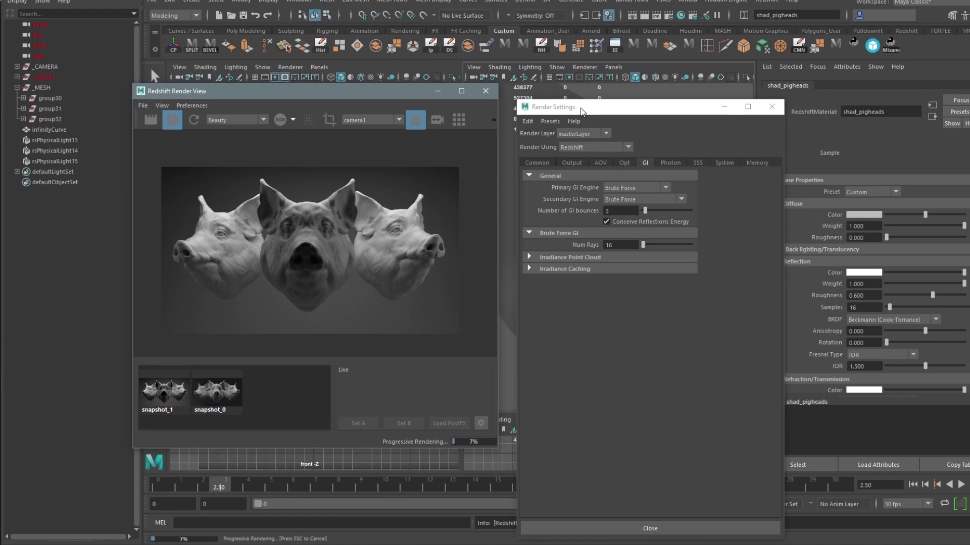
{"action": "left_click_drag", "start_coordinate": [581, 108], "coordinate": [1, 167]}
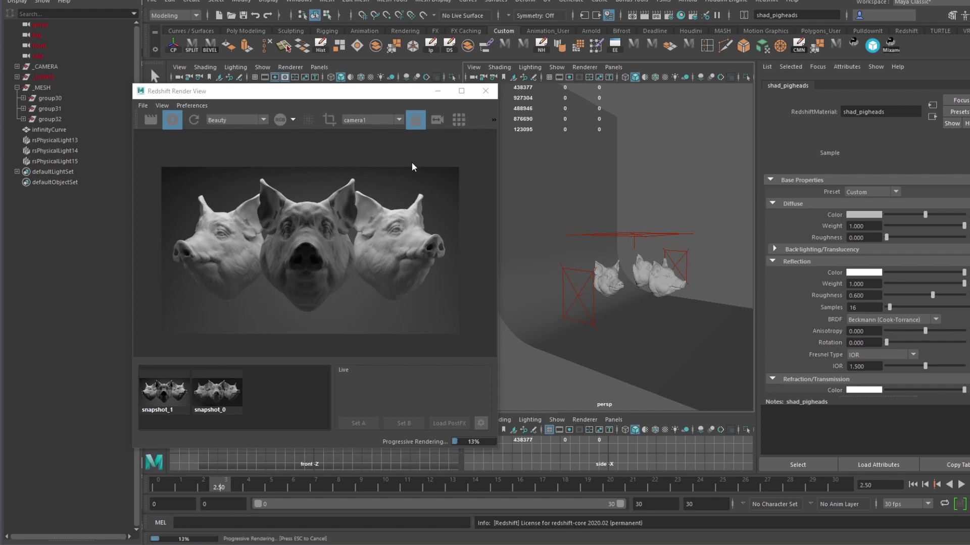
{"action": "left_click_drag", "start_coordinate": [497, 200], "coordinate": [641, 200]}
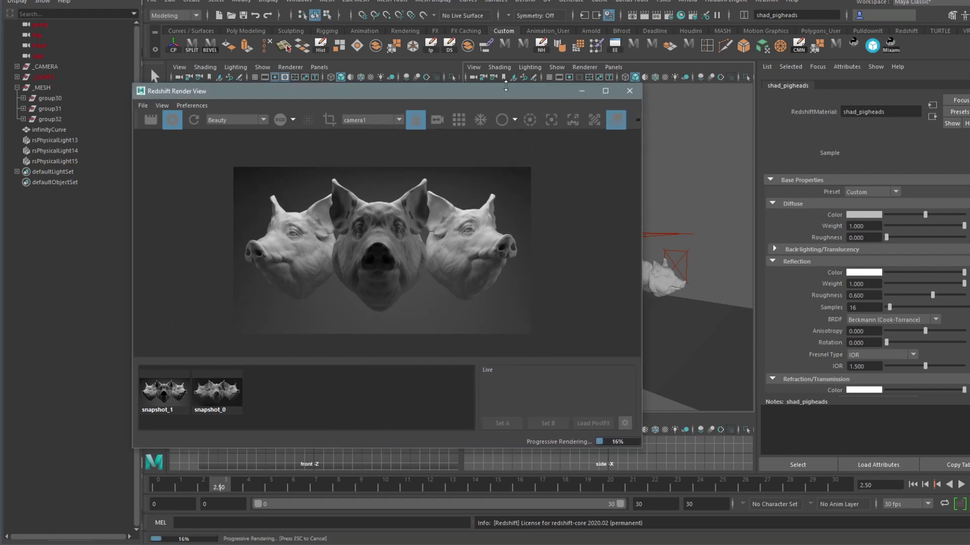
{"action": "left_click_drag", "start_coordinate": [504, 85], "coordinate": [504, 22]}
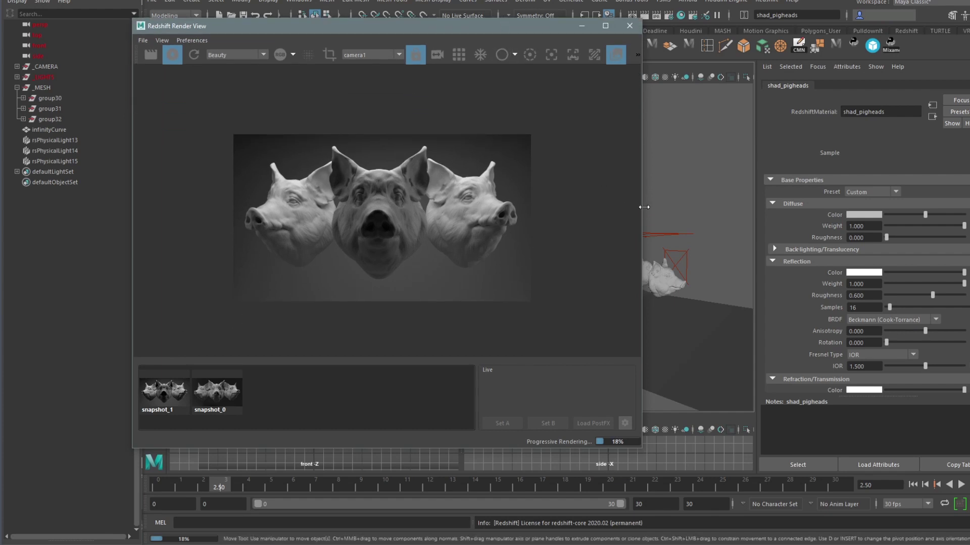
{"action": "left_click_drag", "start_coordinate": [644, 207], "coordinate": [562, 206]}
{"action": "left_click_drag", "start_coordinate": [422, 27], "coordinate": [322, 31]}
Select the area light rsPhysicalLight13 and compare the live render with snapshot_0, returning to the live render.
{"action": "right_click_drag", "start_coordinate": [627, 247], "coordinate": [601, 293], "text": "alt"}
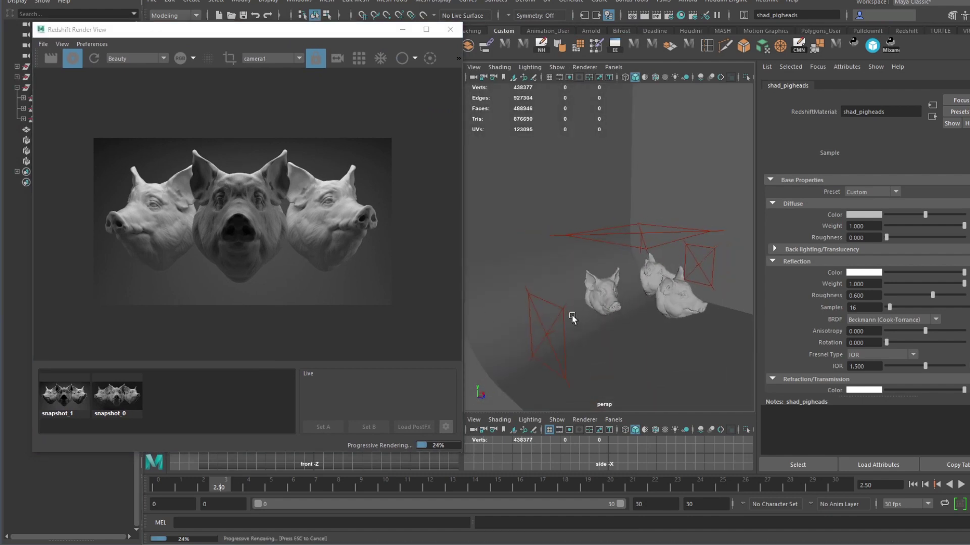
{"action": "left_click", "coordinate": [572, 315]}
{"action": "left_click_drag", "start_coordinate": [572, 315], "coordinate": [609, 225], "text": "alt"}
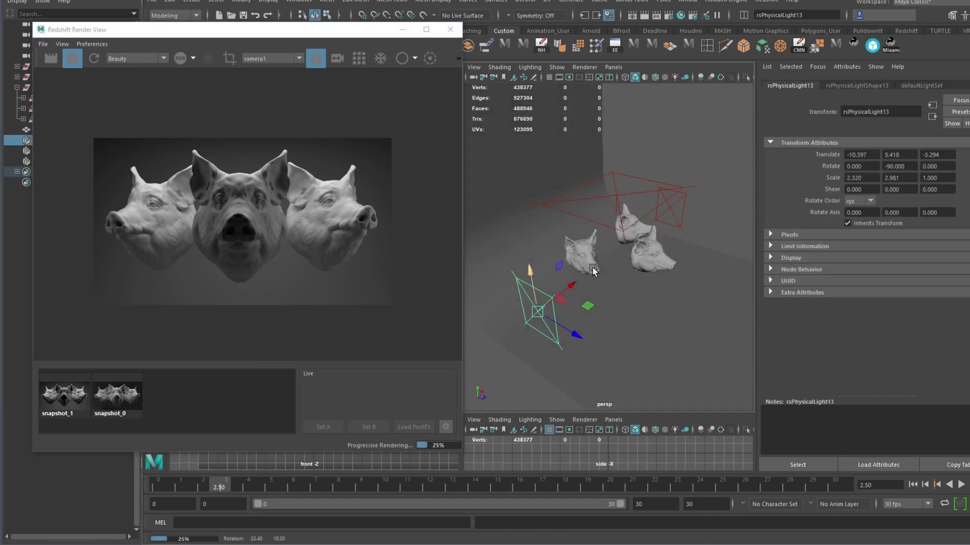
{"action": "left_click", "coordinate": [121, 395]}
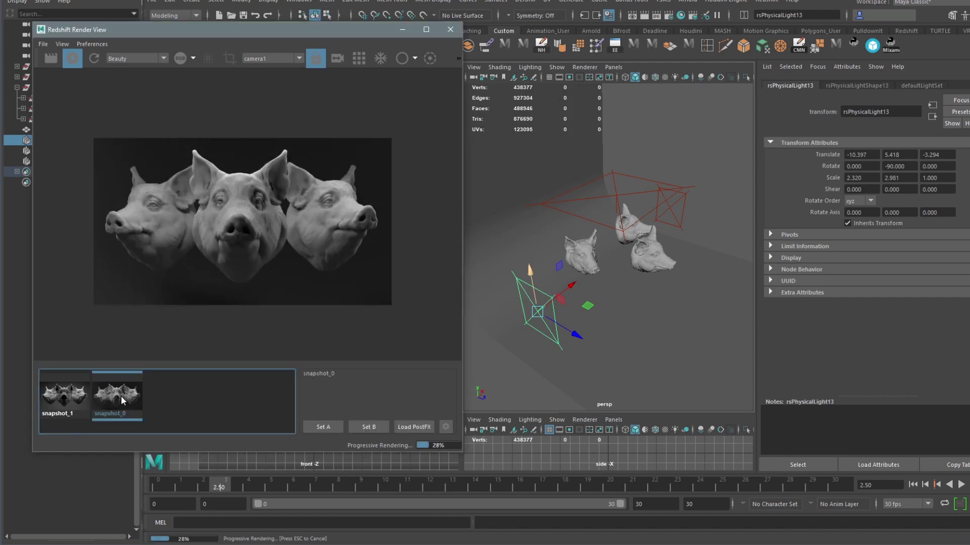
{"action": "left_click", "coordinate": [120, 396]}
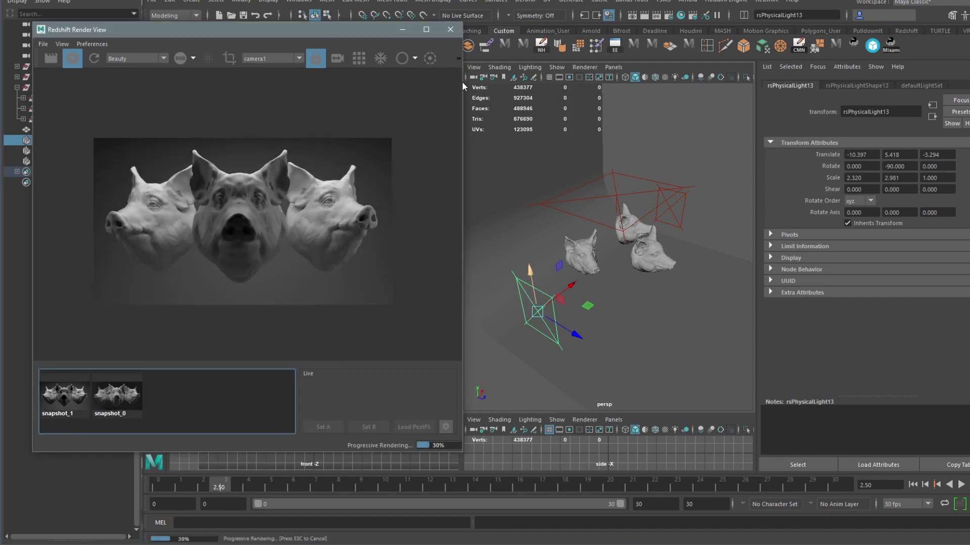
Move rsPhysicalLight13 forward and inward to about X -5.648, Z 5.013, in front of the pig heads.
{"action": "left_click_drag", "start_coordinate": [471, 89], "coordinate": [620, 289], "text": "alt"}
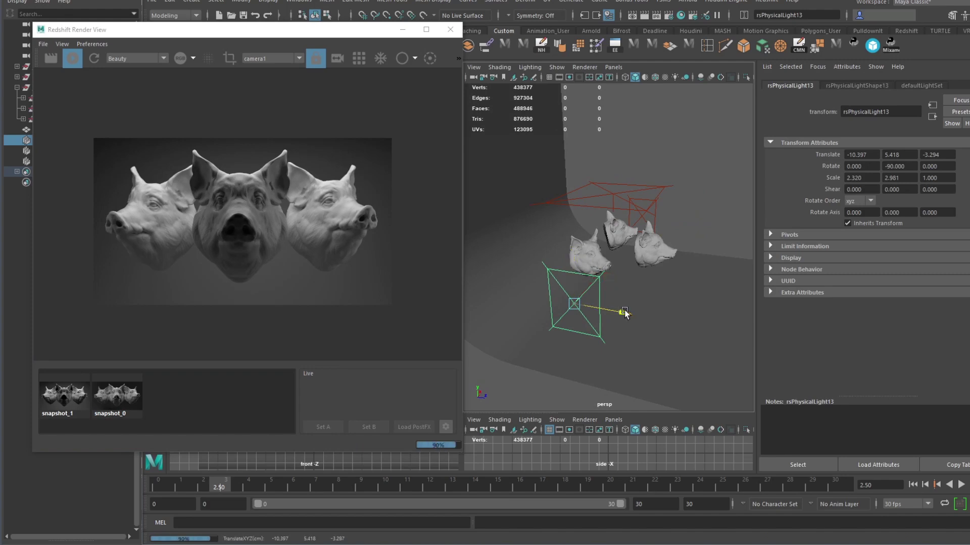
{"action": "left_click_drag", "start_coordinate": [620, 311], "coordinate": [569, 318]}
{"action": "left_click_drag", "start_coordinate": [554, 287], "coordinate": [606, 289]}
{"action": "left_click_drag", "start_coordinate": [582, 329], "coordinate": [605, 344]}
{"action": "scroll", "coordinate": [222, 191], "scroll_direction": "up", "scroll_amount": 1}
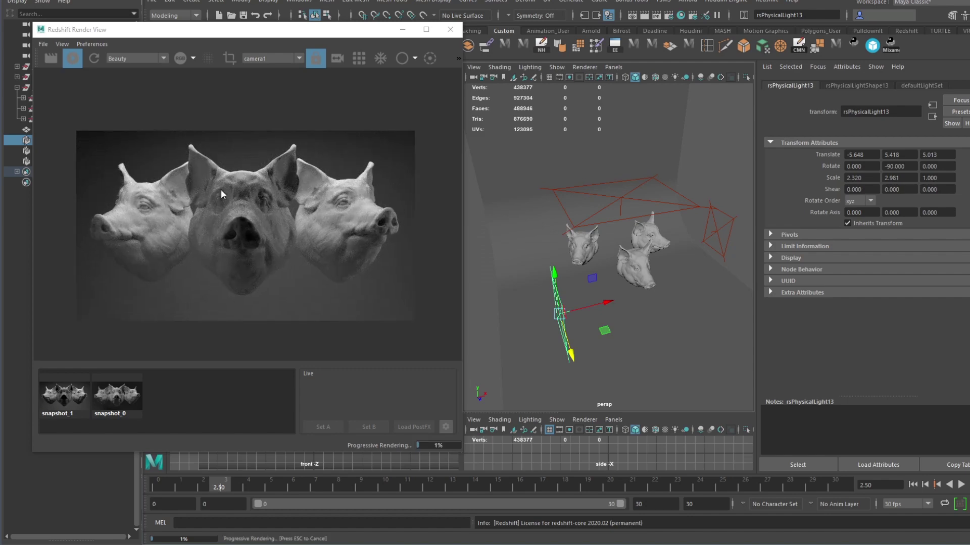
Rotate rsPhysicalLight13 to about -54.26 degrees around Y and move it forward to about Z 6.608.
{"action": "key", "text": "e"}
{"action": "left_click_drag", "start_coordinate": [549, 355], "coordinate": [580, 355]}
{"action": "key", "text": "w"}
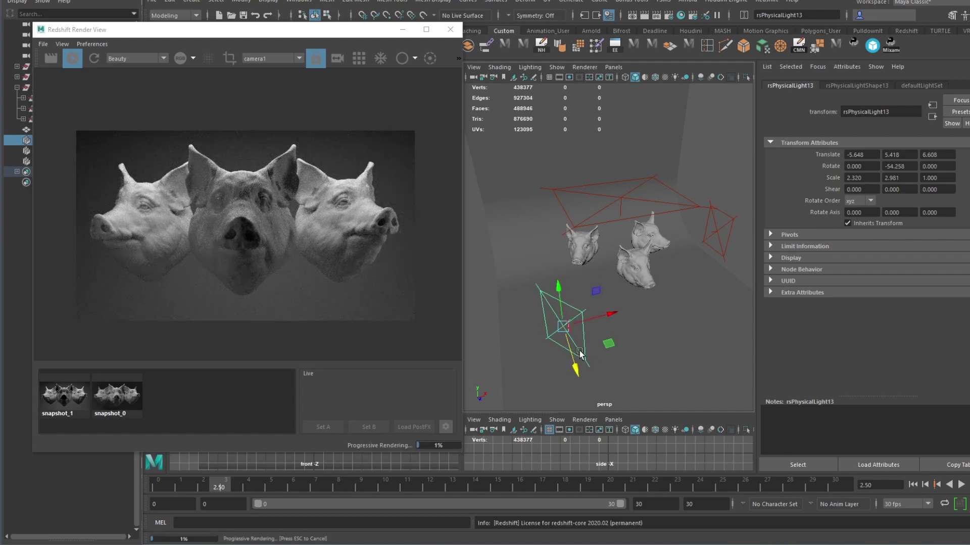
Nudge rsPhysicalLight13 to about X -5.53 and scale it up slightly to about 2.39, 3.07, 1.03.
{"action": "left_click_drag", "start_coordinate": [610, 319], "coordinate": [565, 332]}
{"action": "key", "text": "r"}
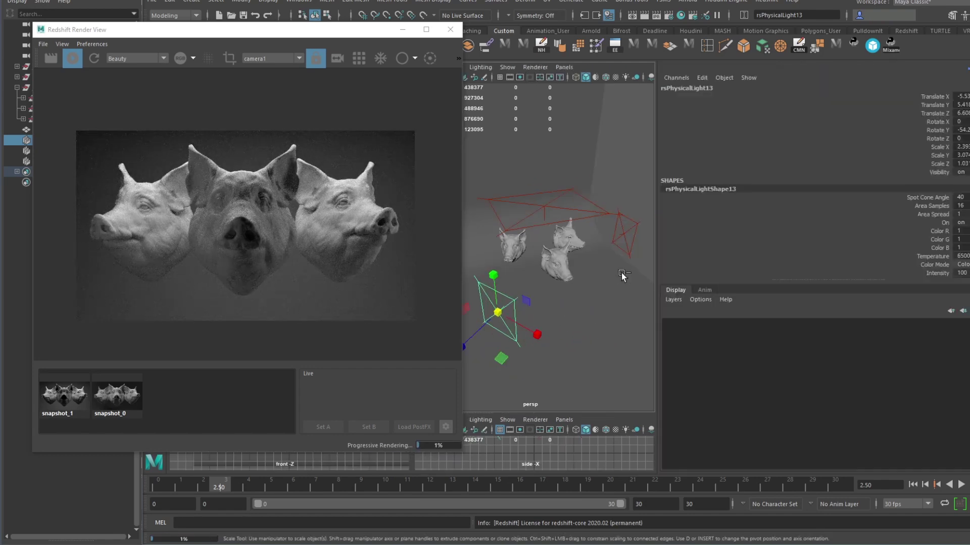
{"action": "key", "text": "ctrl+a"}
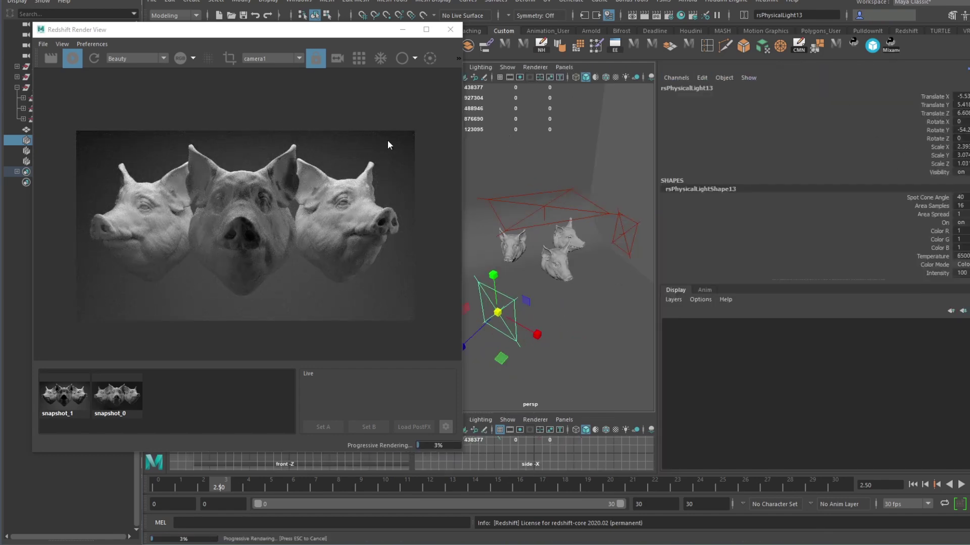
{"action": "left_click_drag", "start_coordinate": [570, 296], "coordinate": [572, 252], "text": "alt"}
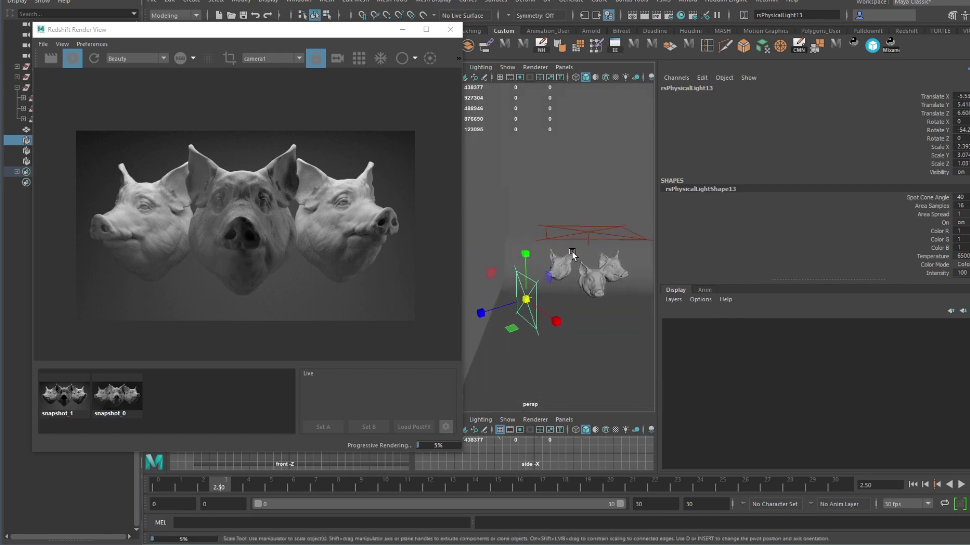
Raise the exposure of rsPhysicalLight13 to about -4.805.
{"action": "key", "text": "ctrl+a"}
{"action": "left_click", "coordinate": [854, 86]}
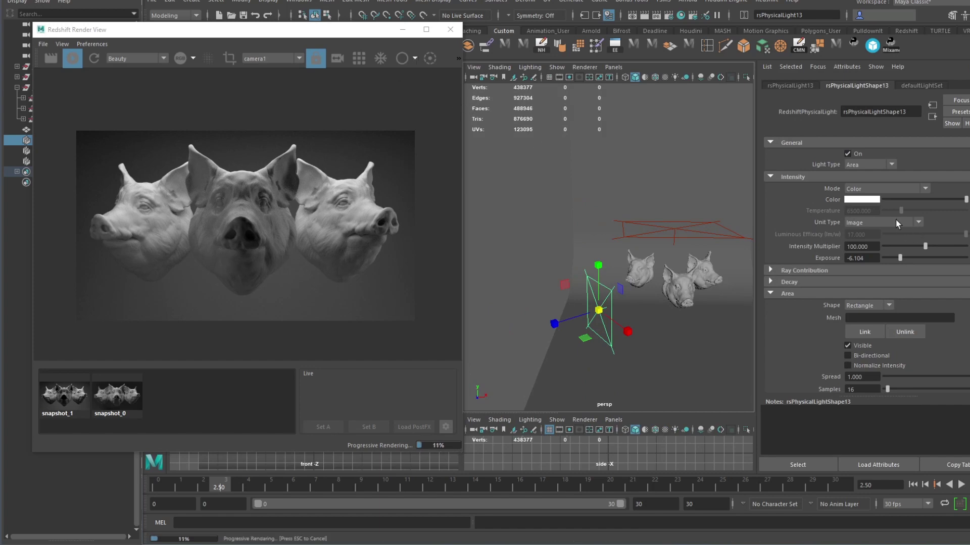
{"action": "left_click_drag", "start_coordinate": [905, 260], "coordinate": [904, 255]}
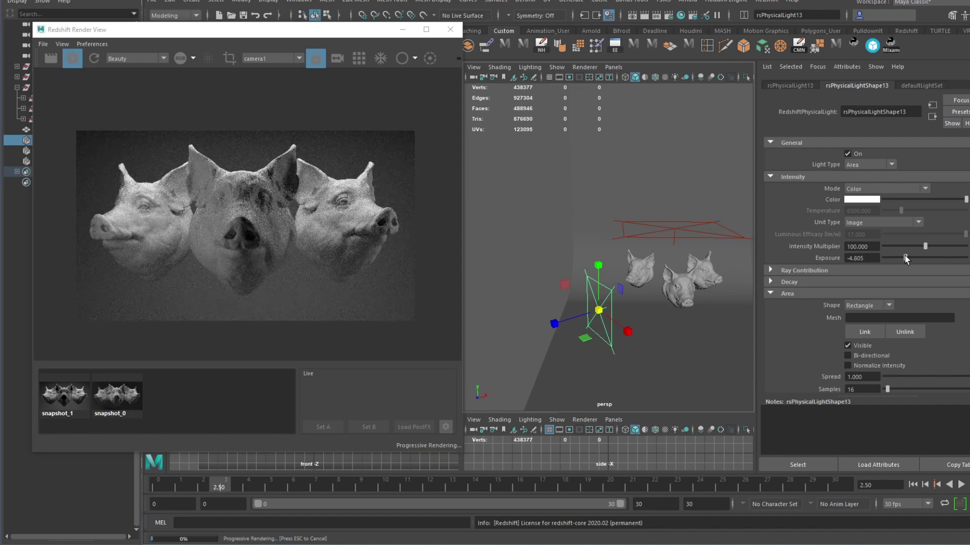
Shift the overhead light rsPhysicalLight15 back, tilt it so its rear edge sits lower, and disable its area Visible option.
{"action": "left_click_drag", "start_coordinate": [650, 254], "coordinate": [705, 257], "text": "alt"}
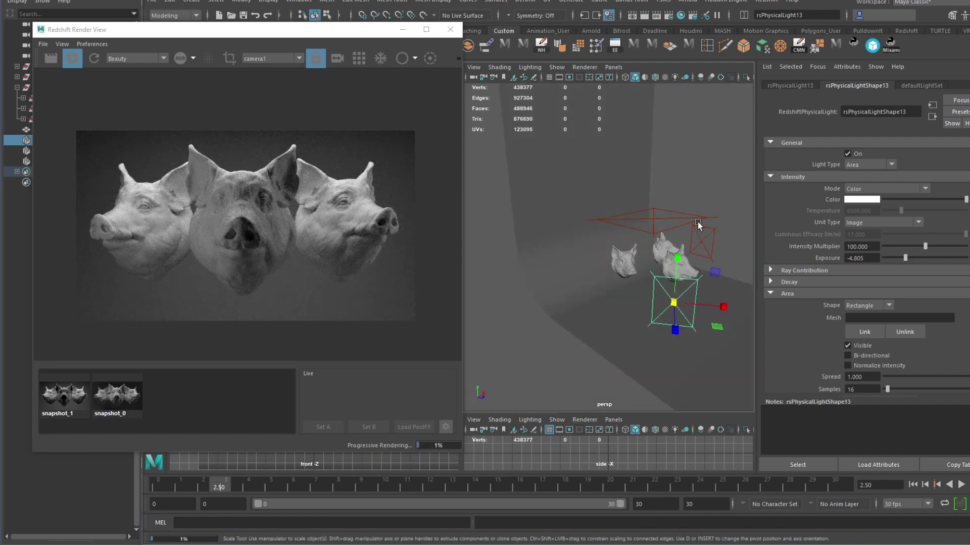
{"action": "left_click", "coordinate": [698, 222]}
{"action": "left_click_drag", "start_coordinate": [644, 245], "coordinate": [656, 225], "text": "alt"}
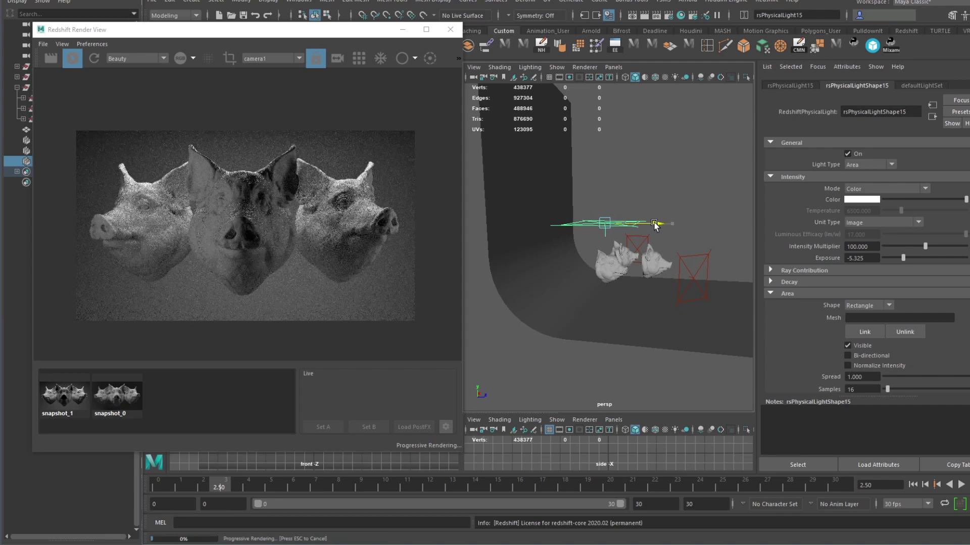
{"action": "key", "text": "e"}
{"action": "left_click_drag", "start_coordinate": [644, 193], "coordinate": [591, 197]}
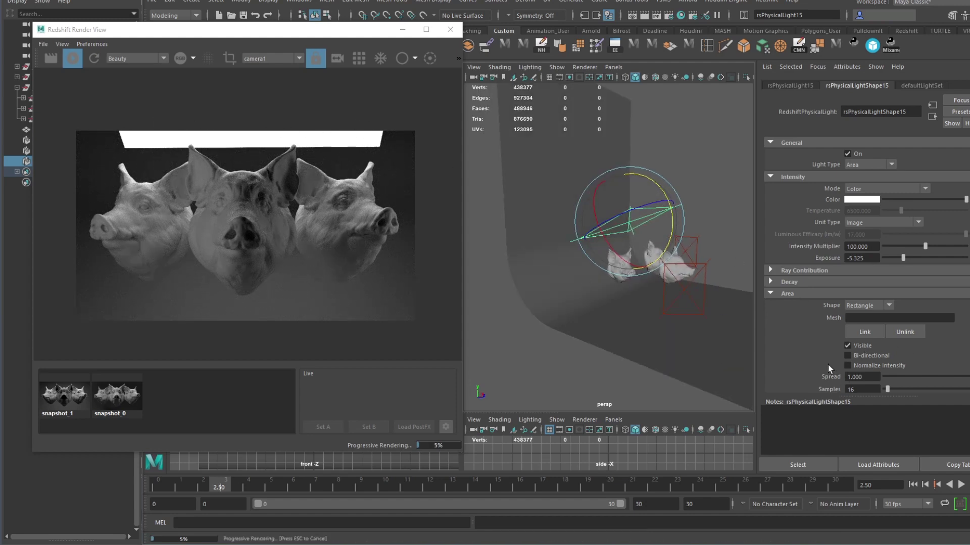
{"action": "left_click", "coordinate": [862, 346]}
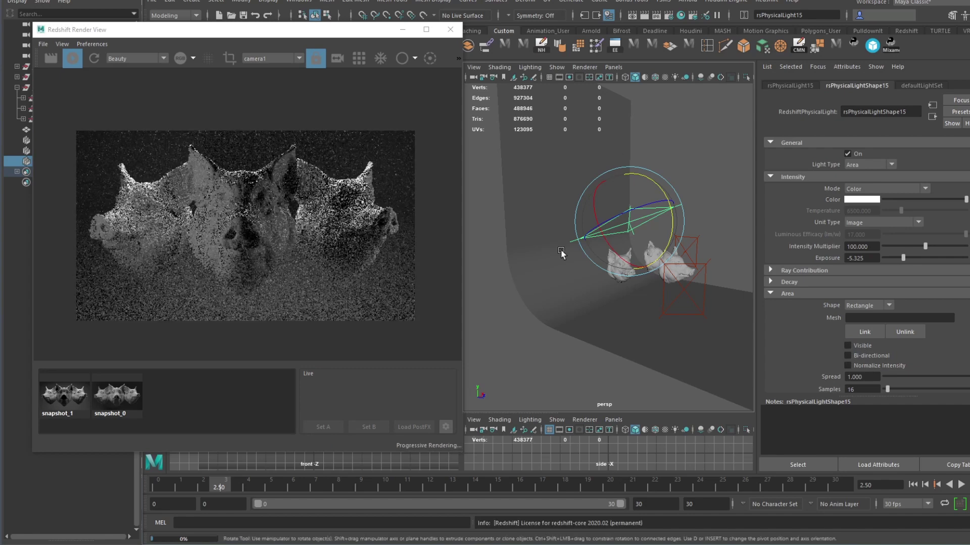
Shift the overhead light rsPhysicalLight15 slightly back toward the backdrop and raise it a little.
{"action": "left_click_drag", "start_coordinate": [627, 238], "coordinate": [634, 247], "text": "alt"}
{"action": "key", "text": "w"}
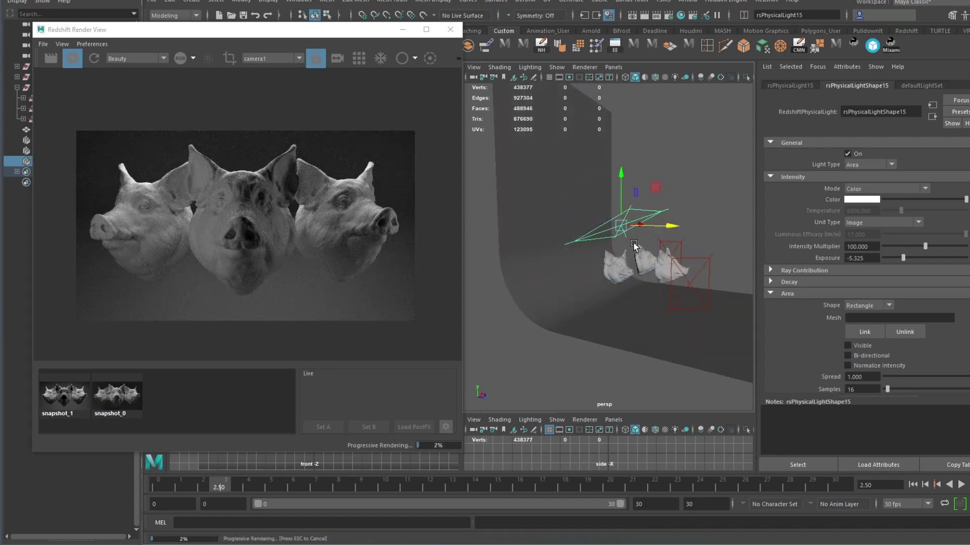
{"action": "left_click_drag", "start_coordinate": [621, 208], "coordinate": [659, 222]}
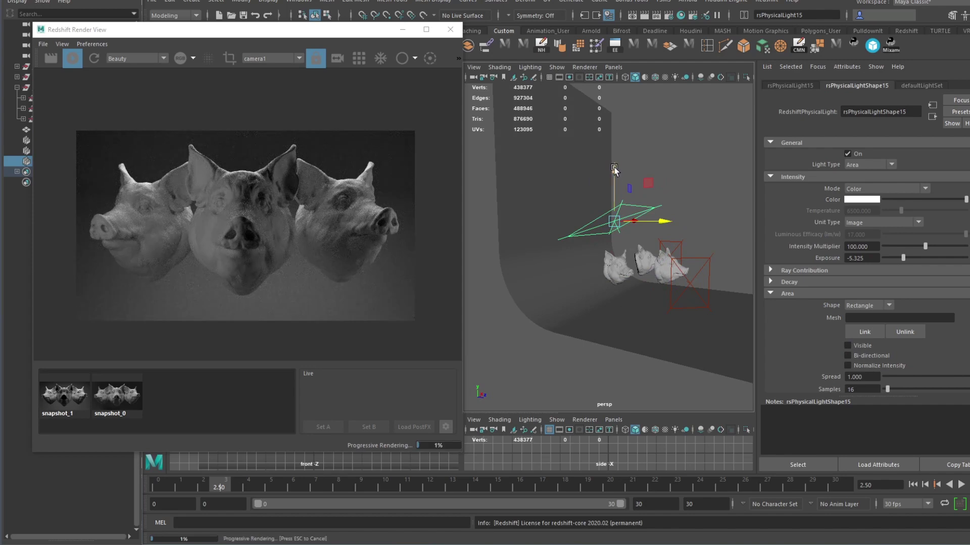
{"action": "left_click_drag", "start_coordinate": [614, 168], "coordinate": [613, 163]}
Move the side area light rsPhysicalLight14 farther back behind the pig heads and rotate it to light them from behind.
{"action": "left_click_drag", "start_coordinate": [614, 166], "coordinate": [671, 294], "text": "alt"}
{"action": "left_click", "coordinate": [674, 252]}
{"action": "mouse_move", "coordinate": [674, 251]}
{"action": "left_mouse_down", "text": "alt"}
{"action": "mouse_move", "coordinate": [554, 199]}
{"action": "mouse_move", "coordinate": [589, 226]}
{"action": "mouse_move", "coordinate": [550, 232]}
{"action": "mouse_move", "coordinate": [583, 239]}
{"action": "mouse_move", "coordinate": [645, 282]}
{"action": "mouse_move", "coordinate": [703, 267]}
{"action": "mouse_move", "coordinate": [681, 265]}
{"action": "left_mouse_up", "text": "alt"}
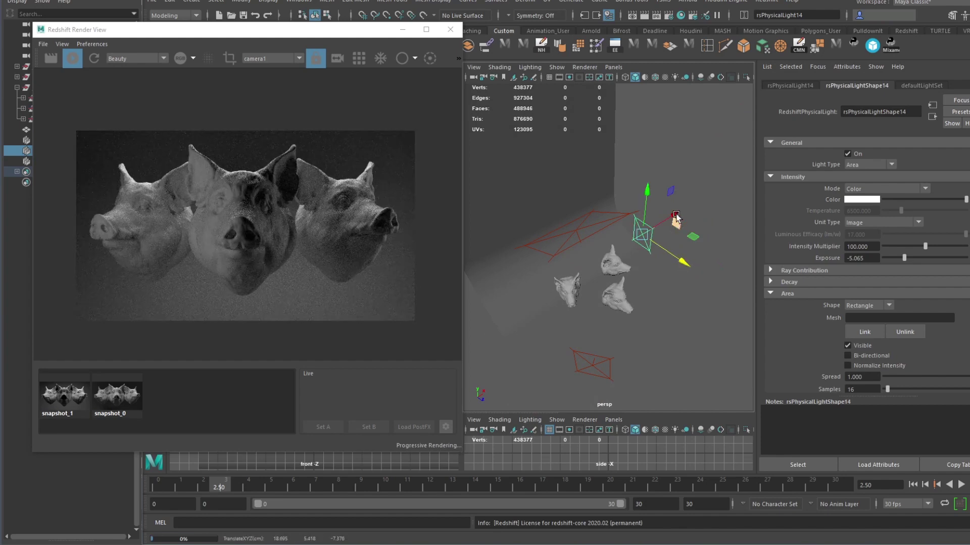
{"action": "left_click_drag", "start_coordinate": [676, 215], "coordinate": [671, 219]}
{"action": "mouse_move", "coordinate": [672, 262]}
{"action": "left_mouse_down"}
{"action": "mouse_move", "coordinate": [665, 267]}
{"action": "mouse_move", "coordinate": [677, 265]}
{"action": "left_mouse_up"}
{"action": "key", "text": "e"}
{"action": "key", "text": "w"}
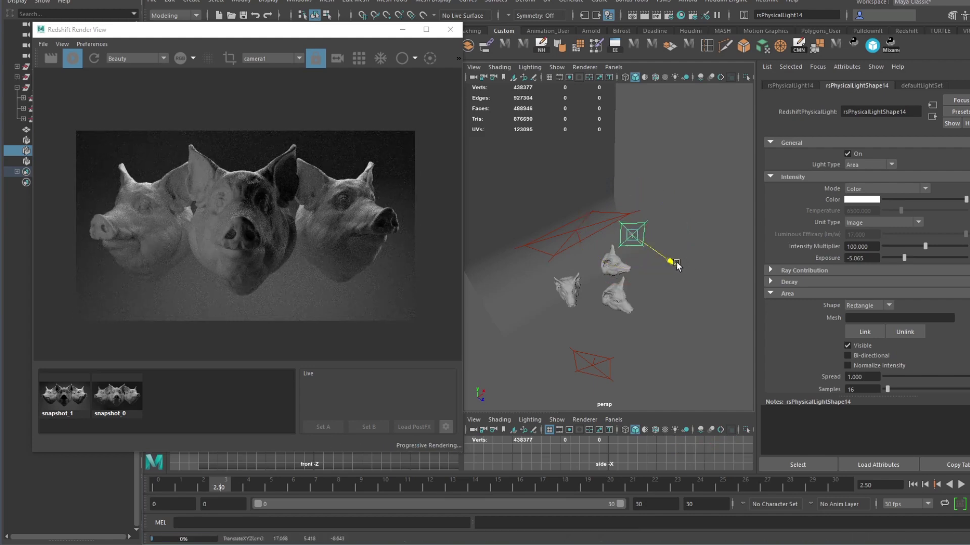
{"action": "left_click_drag", "start_coordinate": [664, 214], "coordinate": [668, 210]}
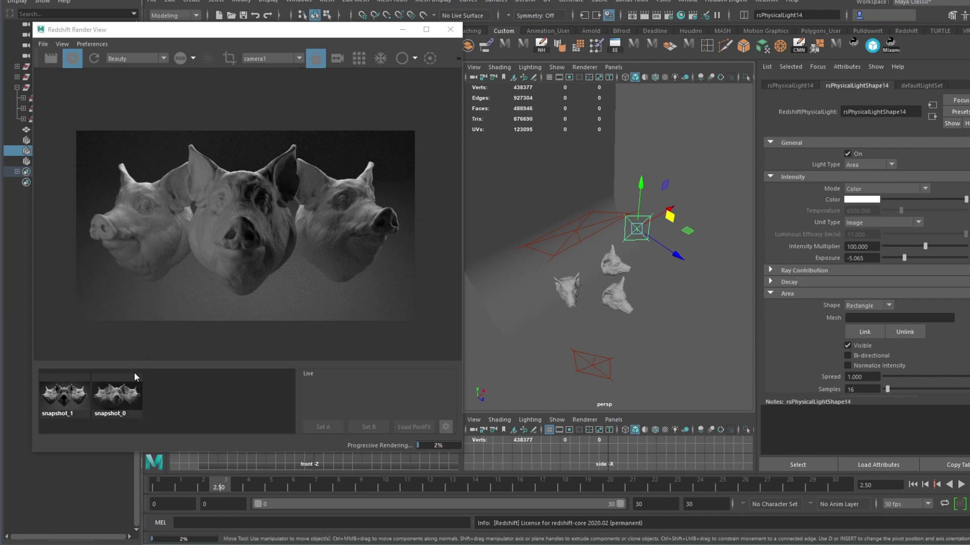
Duplicate the front light rsPhysicalLight13, place the copy on the side opposite rsPhysicalLight14, and disable the copy's area Visible option.
{"action": "mouse_move", "coordinate": [592, 269]}
{"action": "left_mouse_down", "text": "alt"}
{"action": "mouse_move", "coordinate": [569, 262]}
{"action": "mouse_move", "coordinate": [585, 255]}
{"action": "mouse_move", "coordinate": [591, 265]}
{"action": "mouse_move", "coordinate": [552, 314]}
{"action": "mouse_move", "coordinate": [587, 282]}
{"action": "left_mouse_up", "text": "alt"}
{"action": "left_click", "coordinate": [552, 316]}
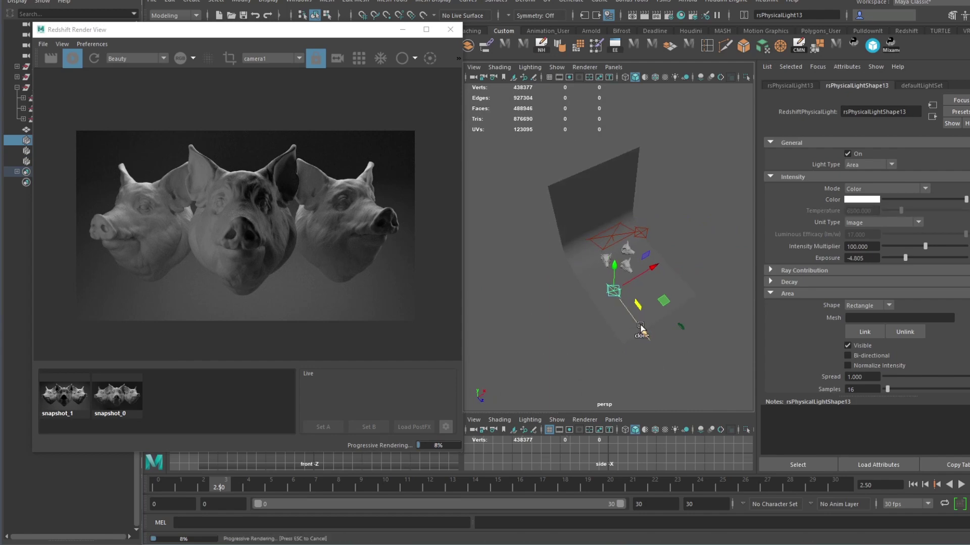
{"action": "key", "text": "ctrl+d"}
{"action": "left_click_drag", "start_coordinate": [637, 328], "coordinate": [579, 290]}
{"action": "key", "text": "e"}
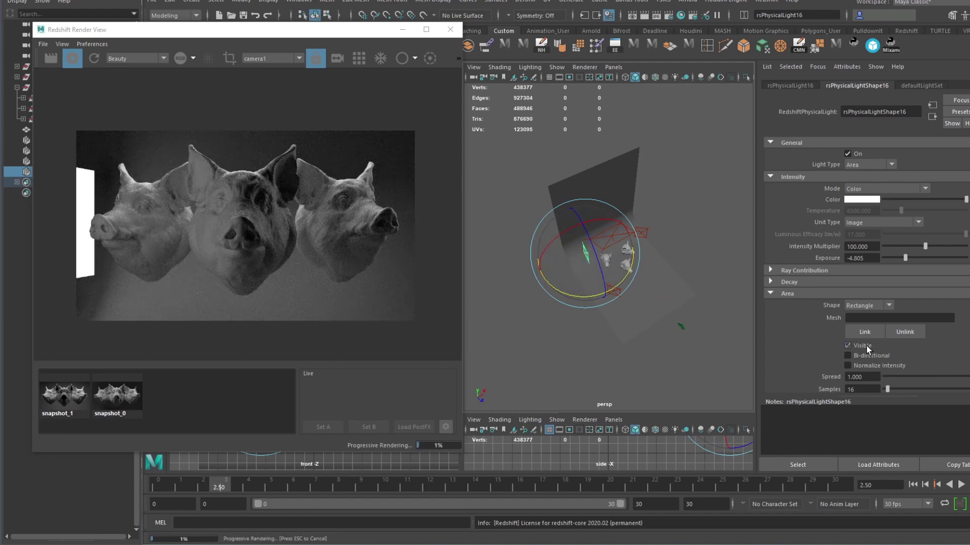
{"action": "left_click", "coordinate": [848, 345]}
{"action": "scroll", "coordinate": [597, 245], "scroll_direction": "up", "scroll_amount": 3}
{"action": "key", "text": "w"}
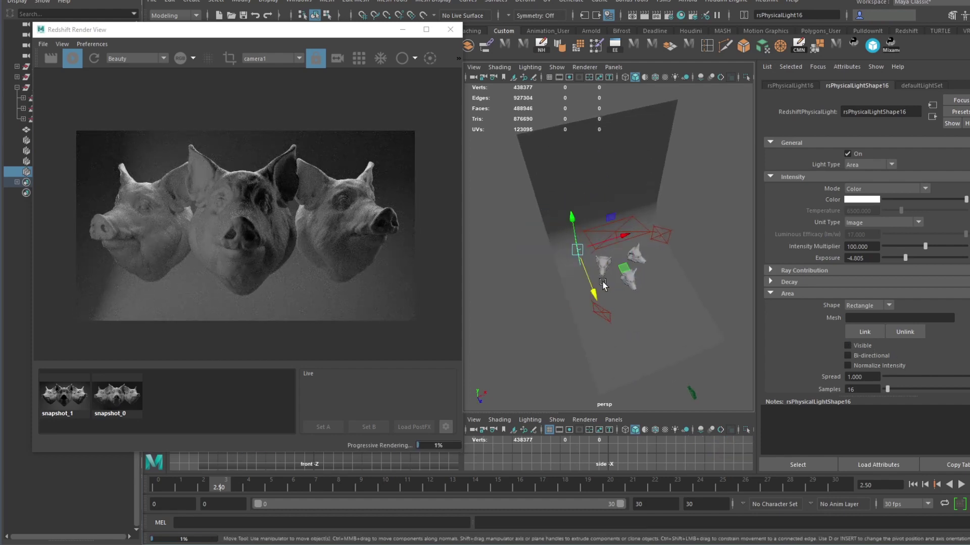
Rotate the duplicated side light rsPhysicalLight16 toward the pig heads, shift it outward to the side, and enlarge it.
{"action": "key", "text": "e"}
{"action": "left_click_drag", "start_coordinate": [602, 281], "coordinate": [571, 283]}
{"action": "key", "text": "w"}
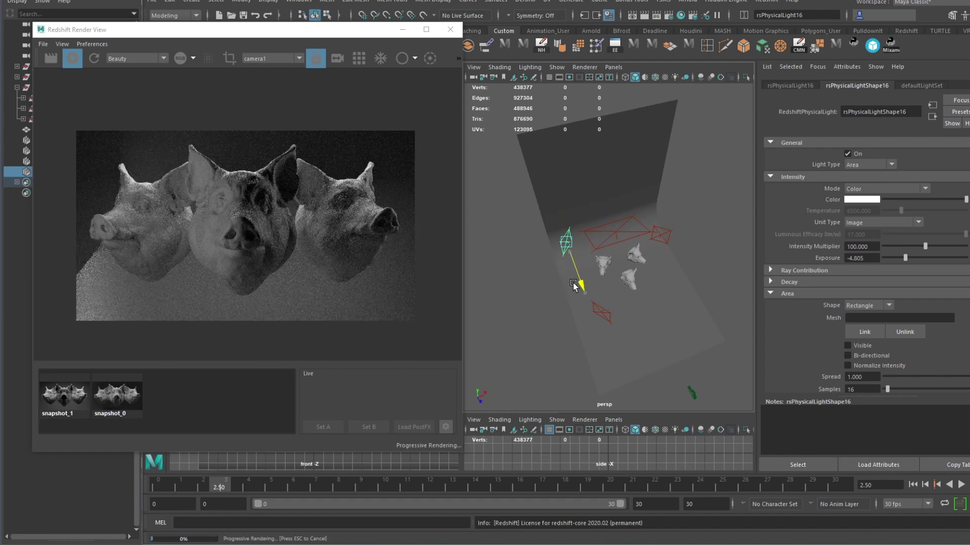
{"action": "left_click_drag", "start_coordinate": [610, 230], "coordinate": [598, 232]}
{"action": "left_click_drag", "start_coordinate": [626, 268], "coordinate": [580, 262], "text": "alt"}
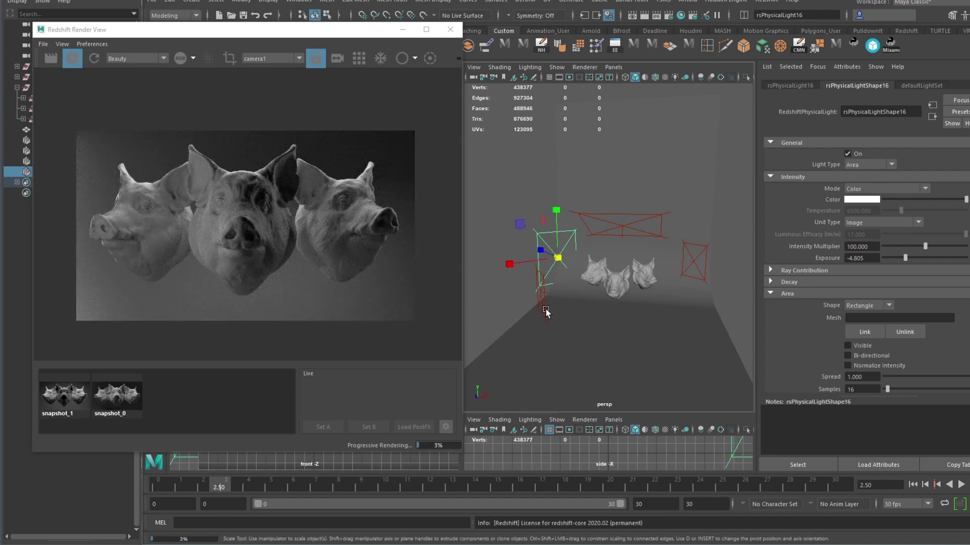
{"action": "left_click_drag", "start_coordinate": [546, 309], "coordinate": [541, 264], "text": "alt"}
Lower the infinityCurve backdrop and shift it slightly back behind the pig heads.
{"action": "left_click", "coordinate": [604, 211]}
{"action": "left_click_drag", "start_coordinate": [605, 211], "coordinate": [675, 315], "text": "alt"}
{"action": "left_click_drag", "start_coordinate": [656, 273], "coordinate": [660, 290]}
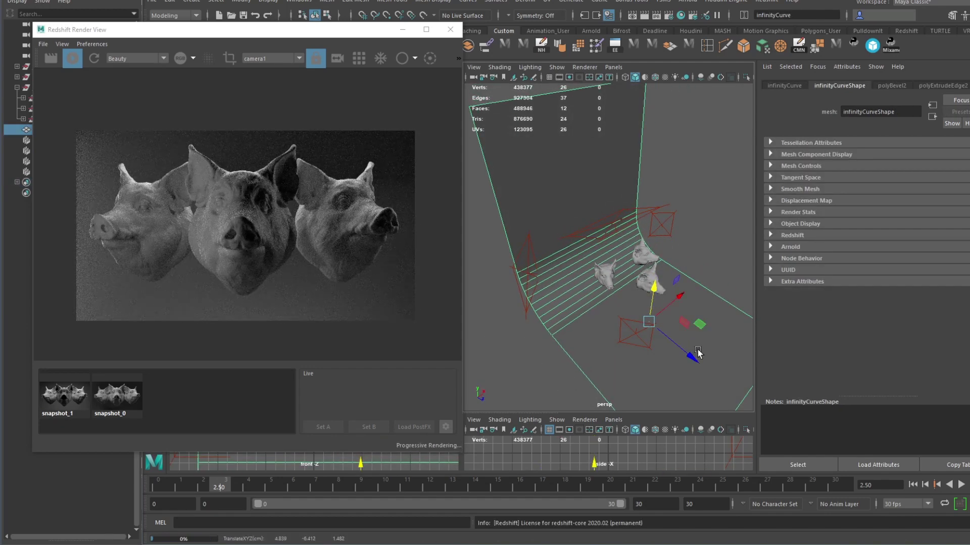
{"action": "left_click_drag", "start_coordinate": [693, 356], "coordinate": [678, 350]}
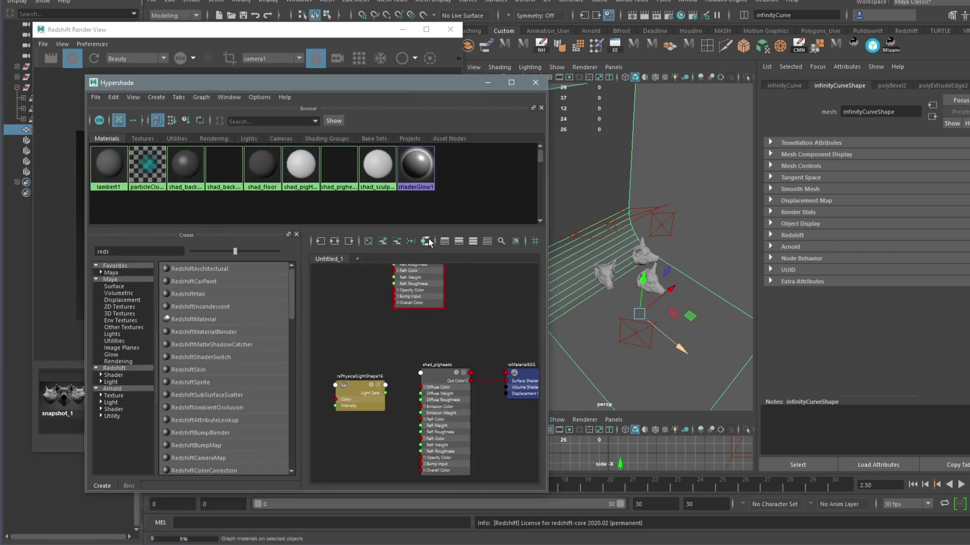
Darken the diffuse color of the backdrop material shad_background1 and set its reflection roughness to 0.6.
{"action": "left_click", "coordinate": [426, 242]}
{"action": "left_click", "coordinate": [386, 321]}
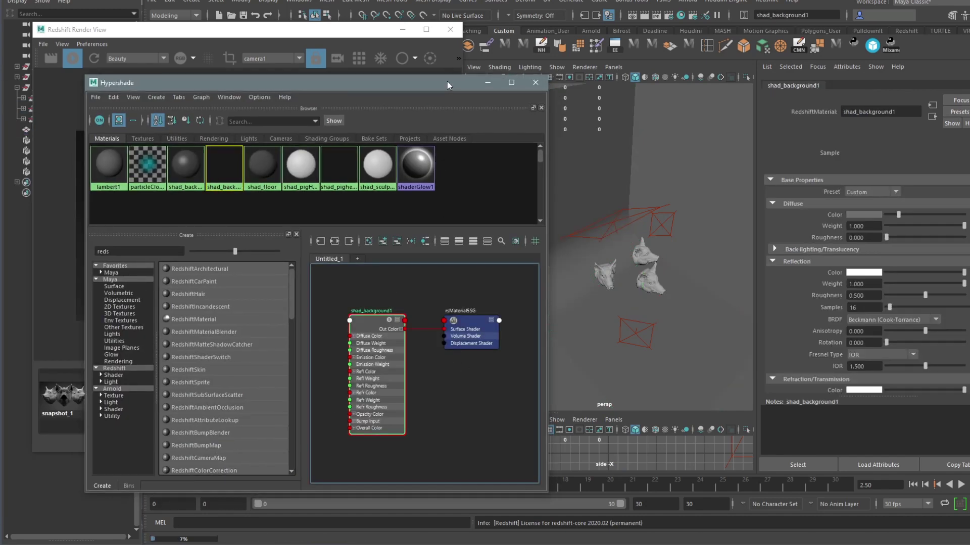
{"action": "left_click_drag", "start_coordinate": [447, 82], "coordinate": [969, 85]}
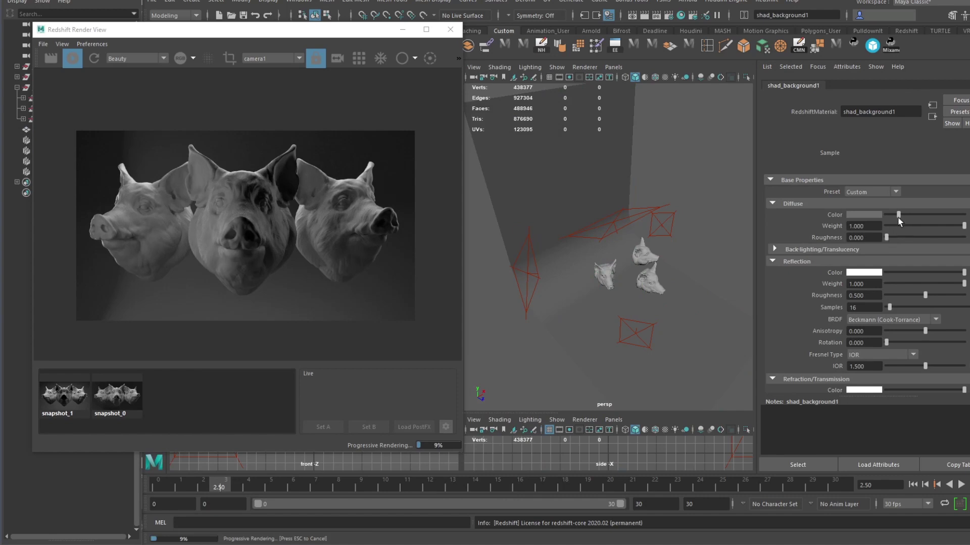
{"action": "left_click_drag", "start_coordinate": [898, 218], "coordinate": [892, 216]}
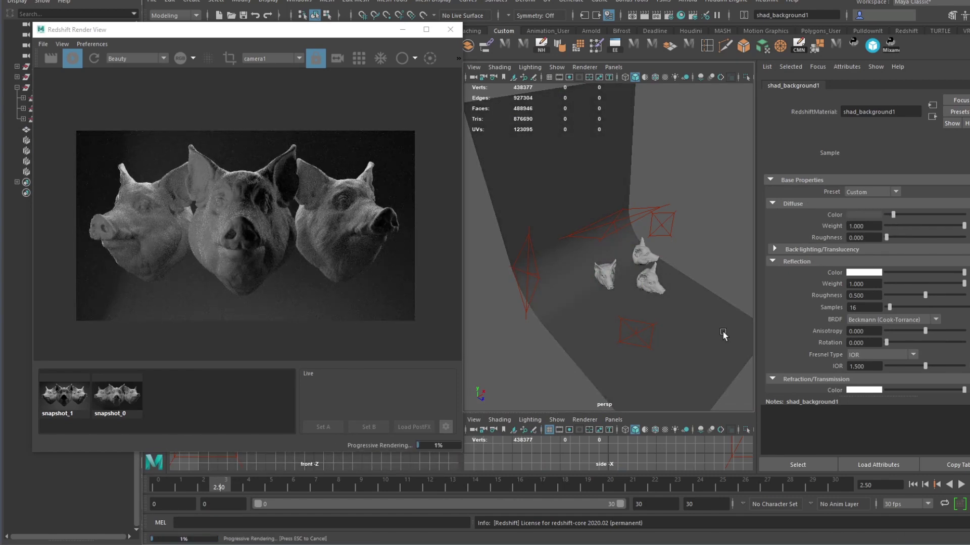
{"action": "left_click", "coordinate": [879, 297]}
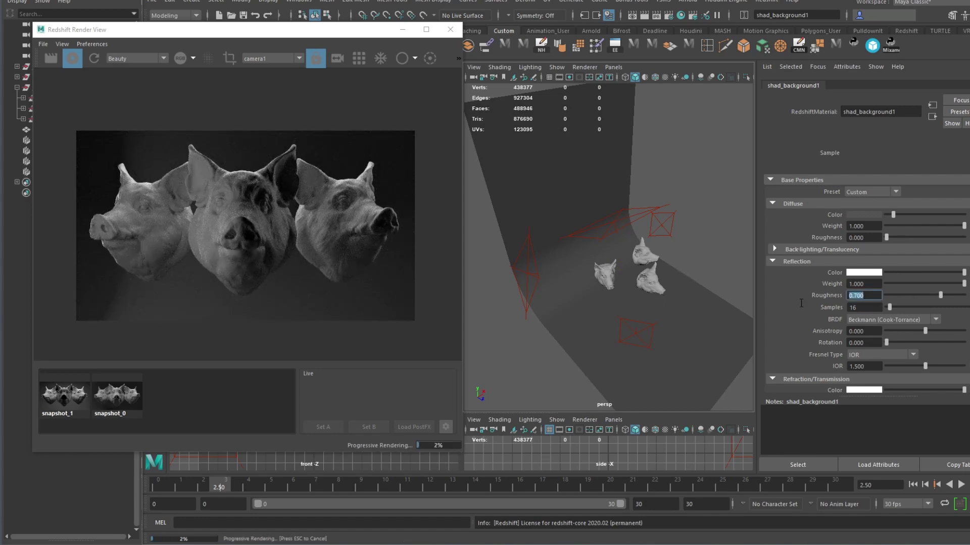
{"action": "type", "text": "0.6"}
{"action": "key", "text": "Return"}
Move the side light rsPhysicalLight16 slightly forward, away from the backdrop.
{"action": "left_click_drag", "start_coordinate": [607, 236], "coordinate": [576, 250], "text": "alt"}
{"action": "left_click", "coordinate": [518, 274]}
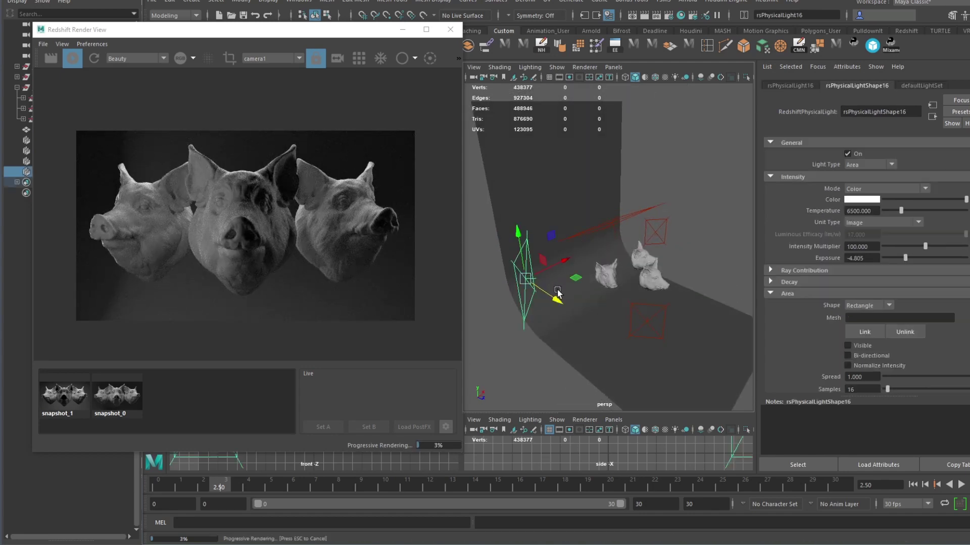
{"action": "left_click_drag", "start_coordinate": [555, 290], "coordinate": [588, 313], "text": "alt"}
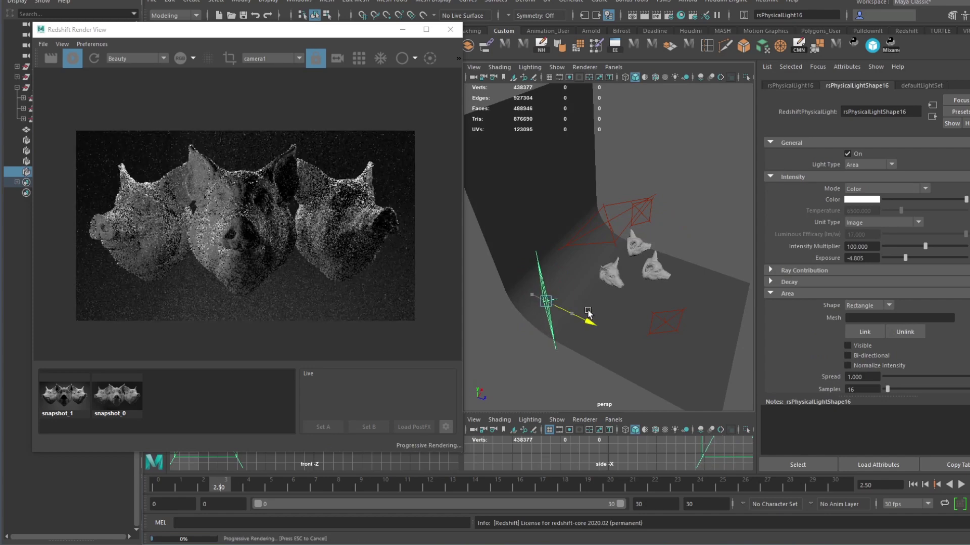
{"action": "left_click_drag", "start_coordinate": [540, 251], "coordinate": [619, 243], "text": "alt"}
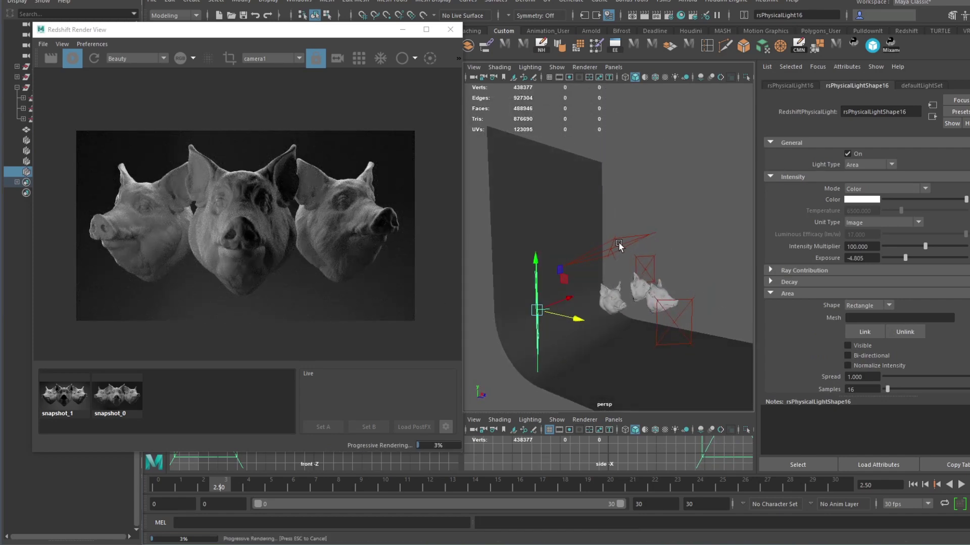
Compare the live render of the pig heads with snapshot_0.
{"action": "left_click", "coordinate": [617, 239]}
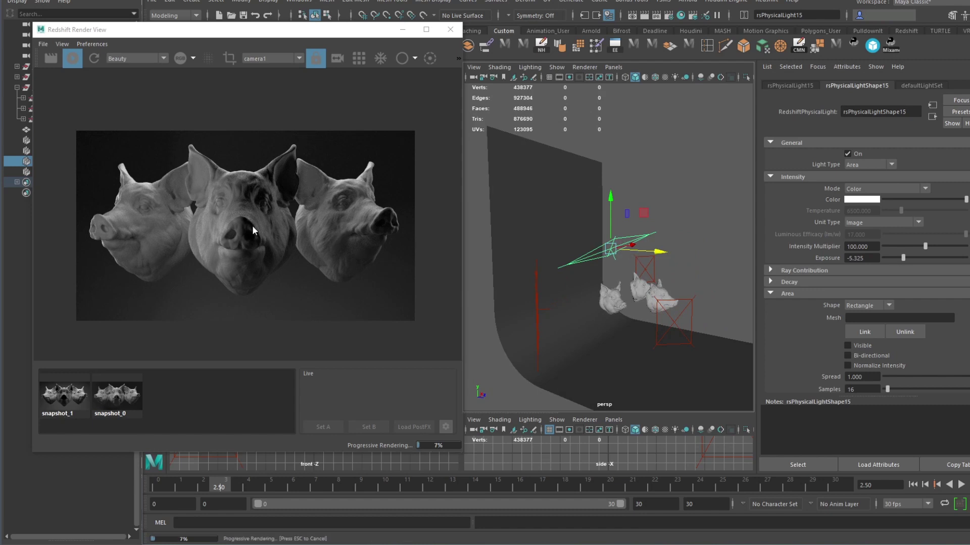
{"action": "left_click", "coordinate": [119, 397]}
{"action": "left_click", "coordinate": [120, 395]}
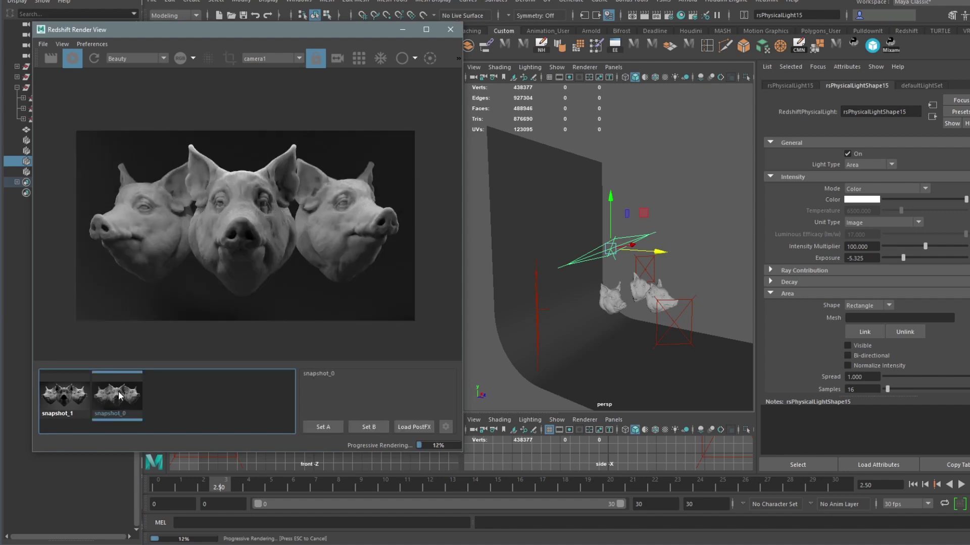
{"action": "left_click", "coordinate": [119, 395]}
{"action": "left_click", "coordinate": [120, 396]}
Duplicate the overhead light rsPhysicalLight15, level the copy, and position it higher and farther forward above the pig heads.
{"action": "left_click_drag", "start_coordinate": [581, 250], "coordinate": [646, 258], "text": "alt"}
{"action": "key", "text": "ctrl+d"}
{"action": "key", "text": "e"}
{"action": "key", "text": "w"}
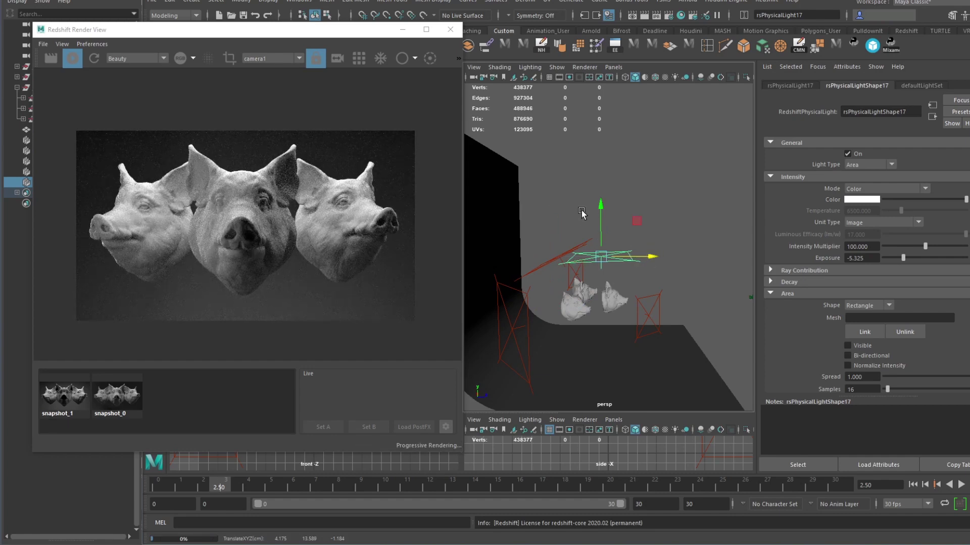
{"action": "left_click_drag", "start_coordinate": [601, 205], "coordinate": [602, 189]}
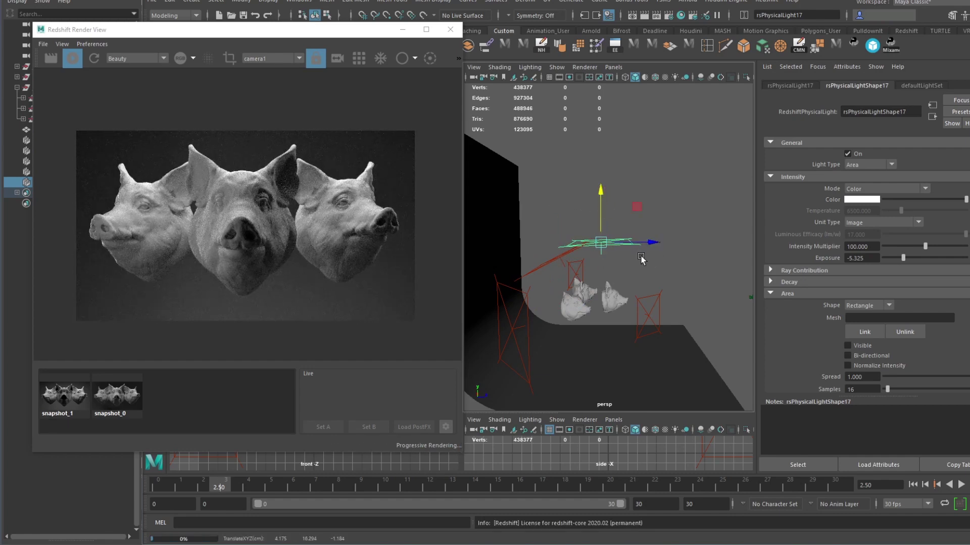
{"action": "left_click_drag", "start_coordinate": [644, 246], "coordinate": [653, 245]}
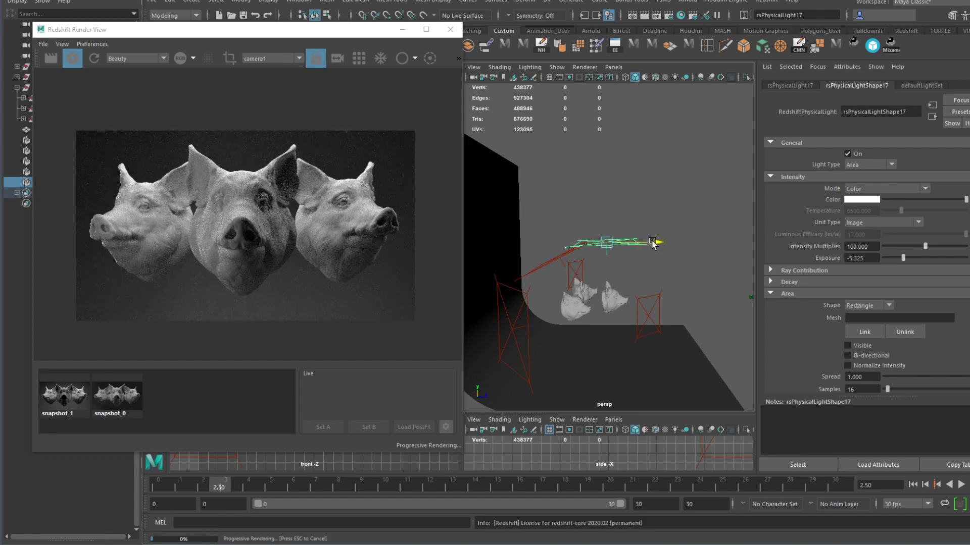
Move rsPhysicalLight15 back and slightly down, tilt it steeper behind the heads, and reduce its exposure to about -6.494.
{"action": "left_click", "coordinate": [608, 196]}
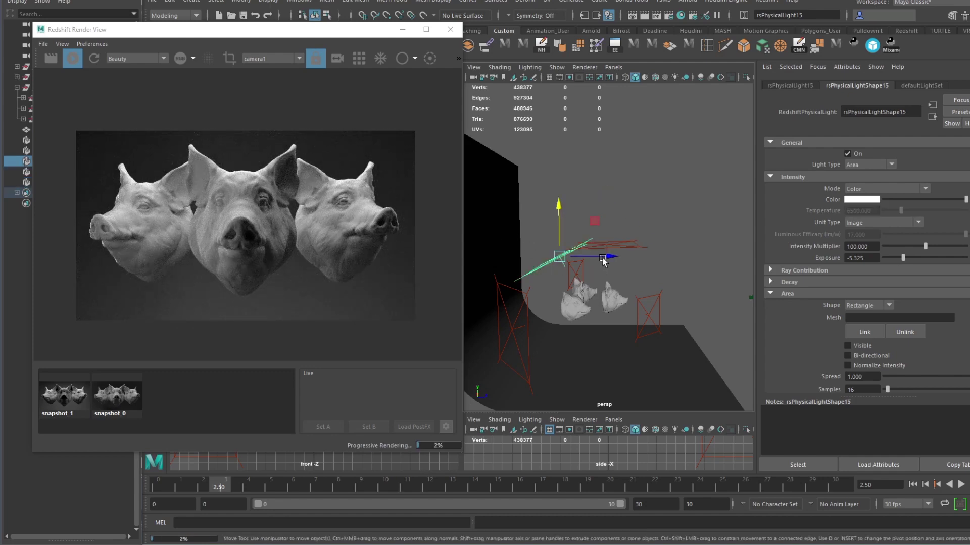
{"action": "left_click", "coordinate": [553, 261]}
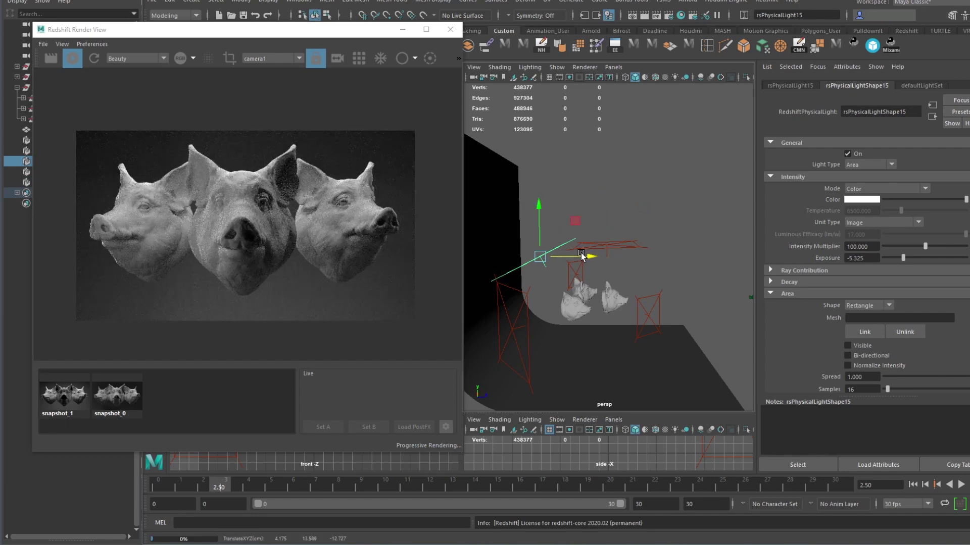
{"action": "key", "text": "e"}
{"action": "left_click_drag", "start_coordinate": [576, 232], "coordinate": [542, 216]}
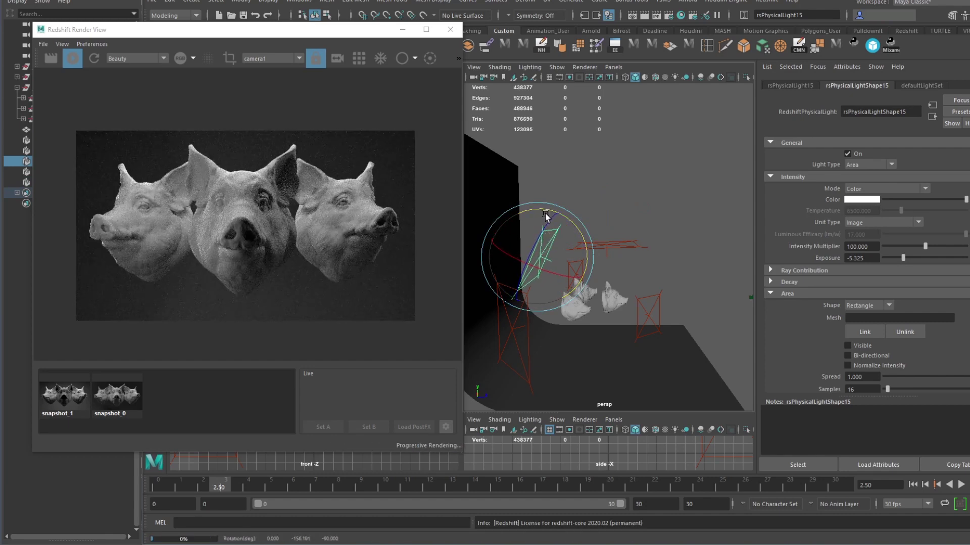
{"action": "key", "text": "w"}
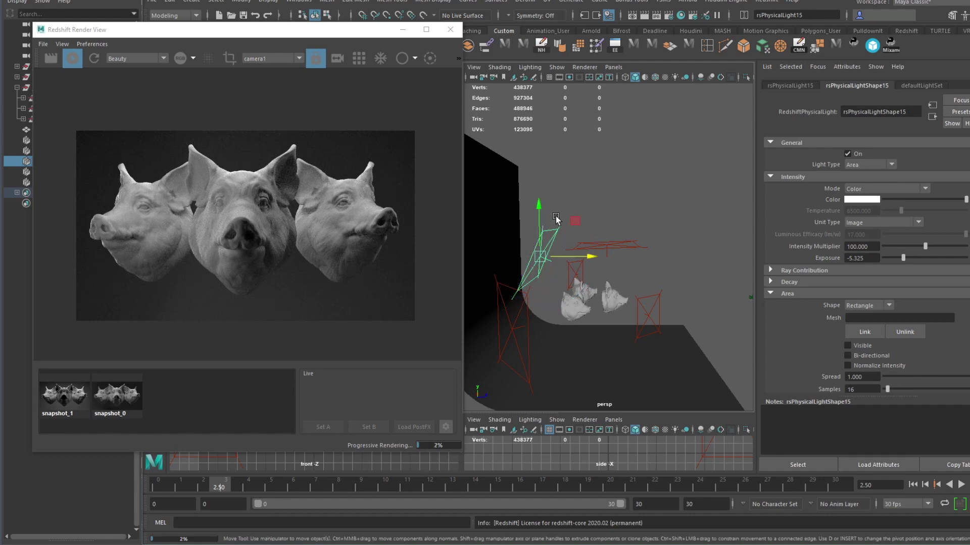
{"action": "left_click_drag", "start_coordinate": [539, 206], "coordinate": [540, 214]}
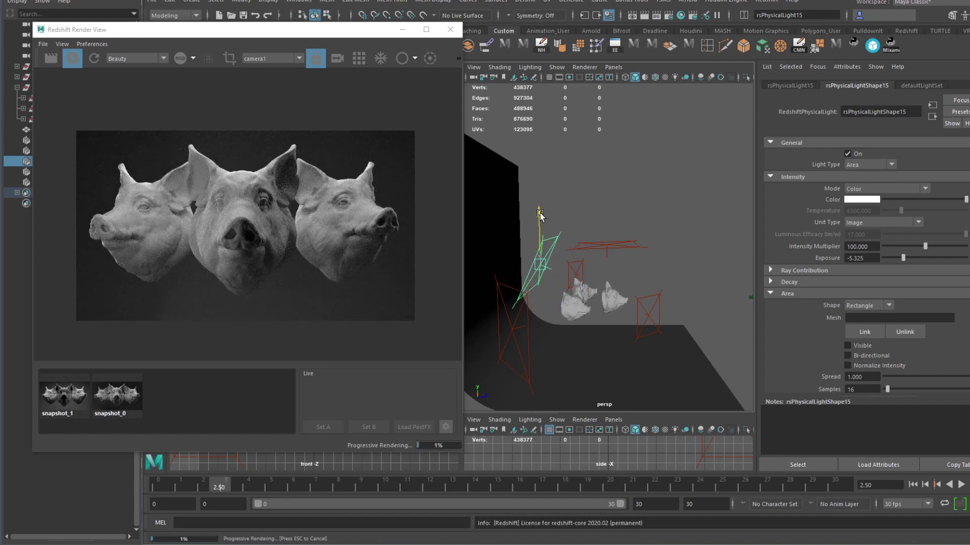
{"action": "left_click_drag", "start_coordinate": [900, 261], "coordinate": [898, 258]}
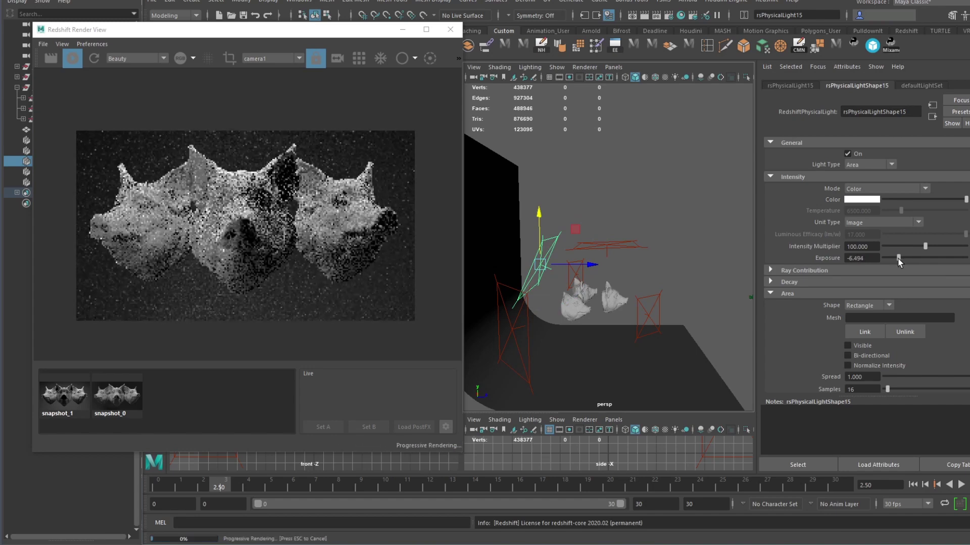
Narrow the overhead light rsPhysicalLight17 slightly and set its exposure to about -4.805.
{"action": "left_click", "coordinate": [604, 230]}
{"action": "left_click_drag", "start_coordinate": [605, 230], "coordinate": [620, 296], "text": "alt"}
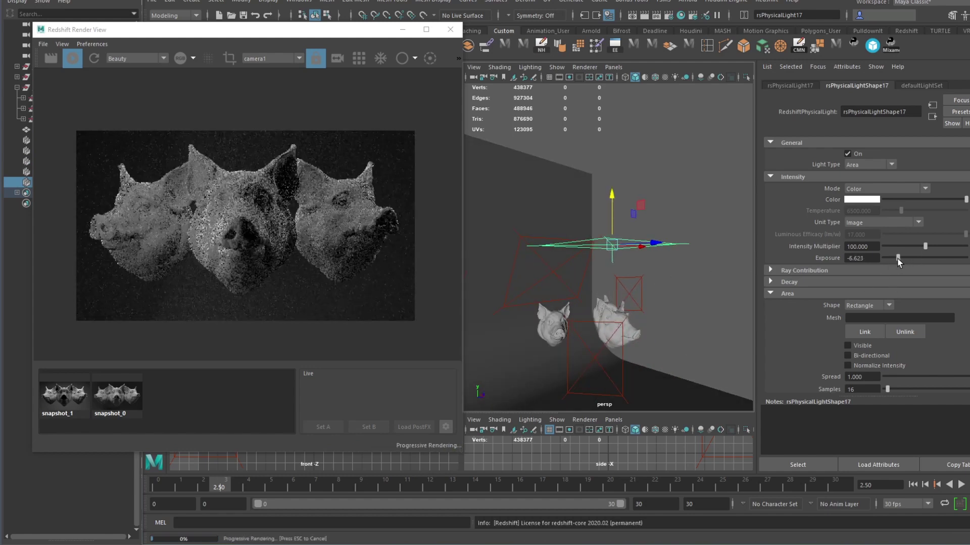
{"action": "left_click_drag", "start_coordinate": [901, 259], "coordinate": [902, 259]}
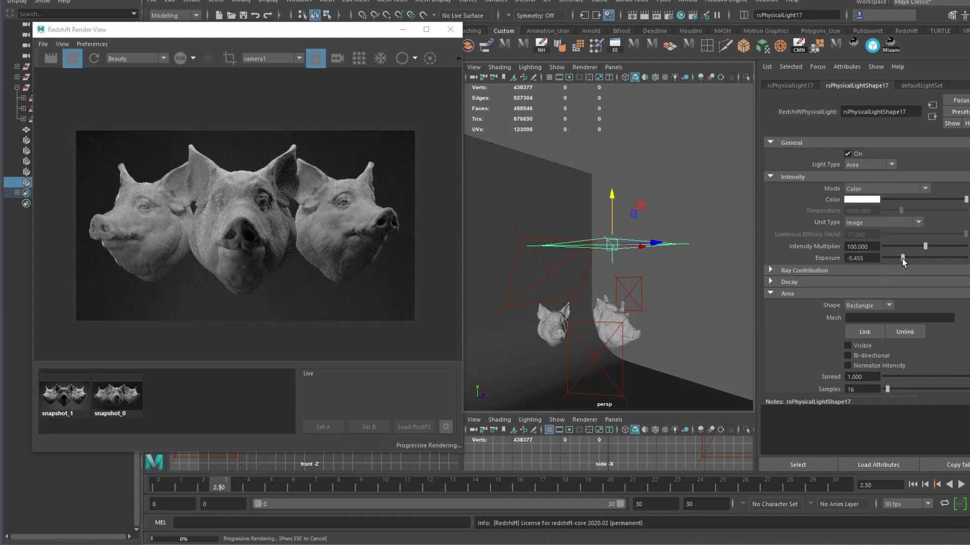
{"action": "left_click_drag", "start_coordinate": [496, 208], "coordinate": [641, 247], "text": "alt"}
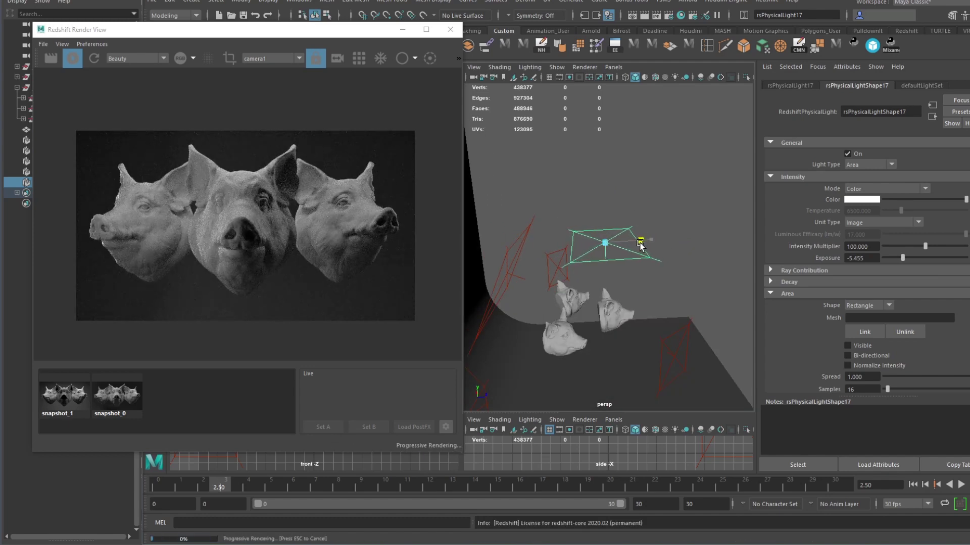
{"action": "left_click", "coordinate": [904, 257]}
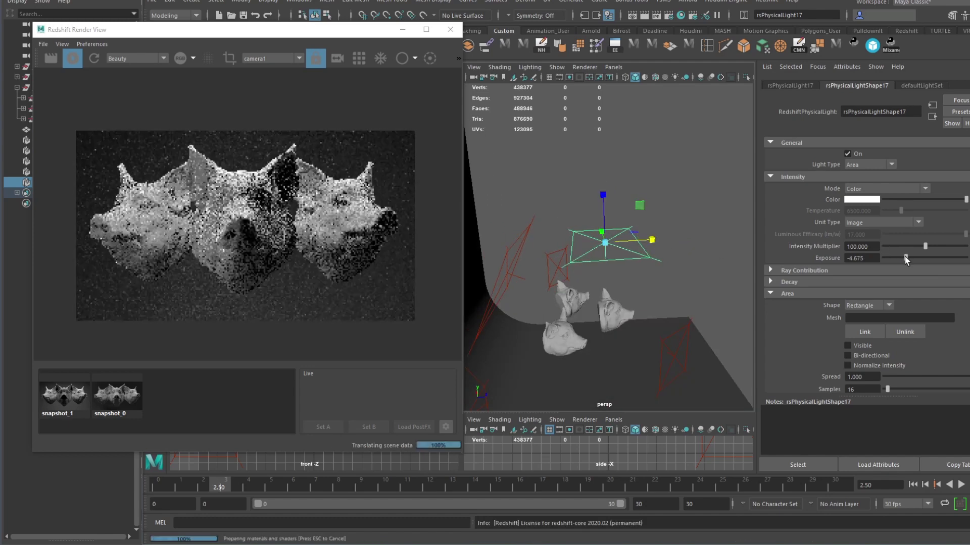
{"action": "left_click_drag", "start_coordinate": [905, 257], "coordinate": [905, 256]}
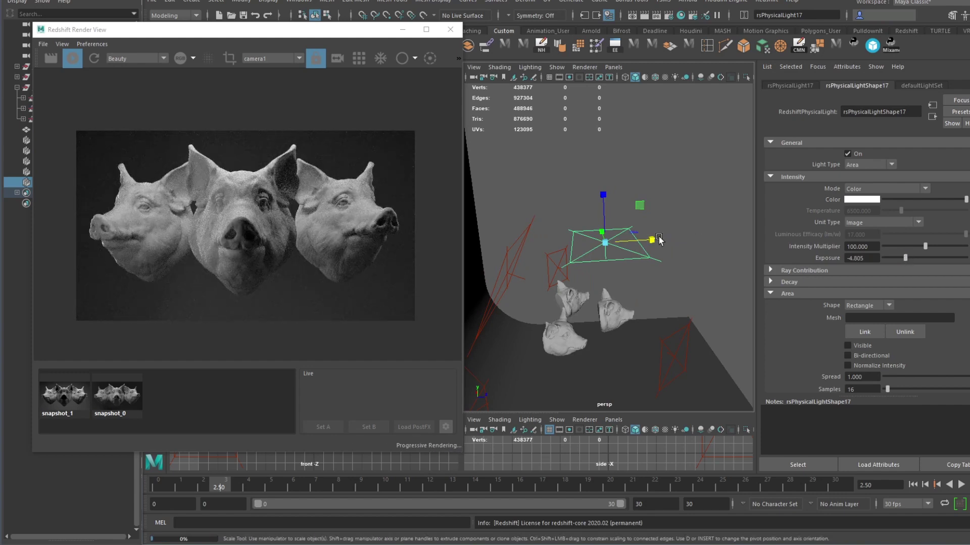
{"action": "left_click_drag", "start_coordinate": [659, 240], "coordinate": [621, 227]}
{"action": "key", "text": "w"}
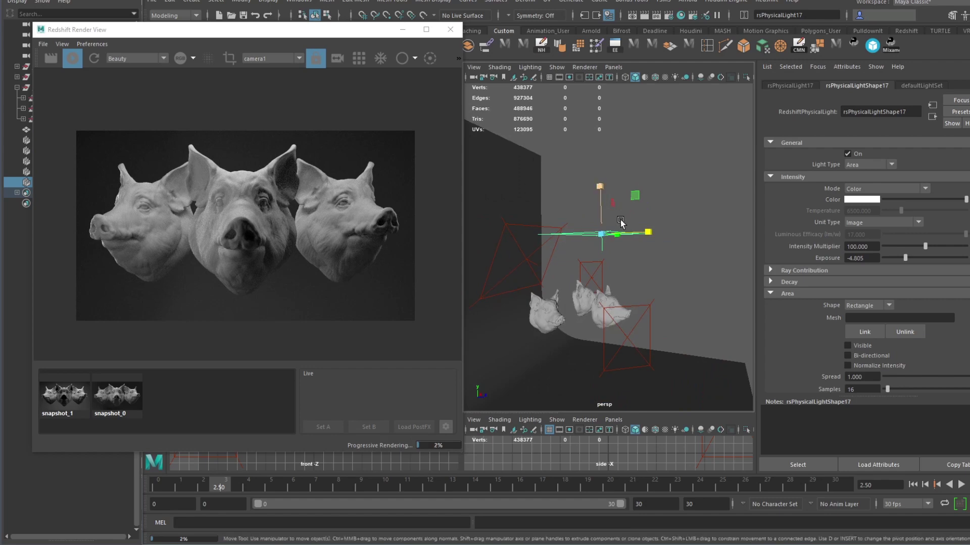
Move the front light rsPhysicalLight13 outward to the side of the pig heads and back toward the backdrop.
{"action": "left_click_drag", "start_coordinate": [604, 189], "coordinate": [594, 339]}
{"action": "left_click", "coordinate": [643, 286]}
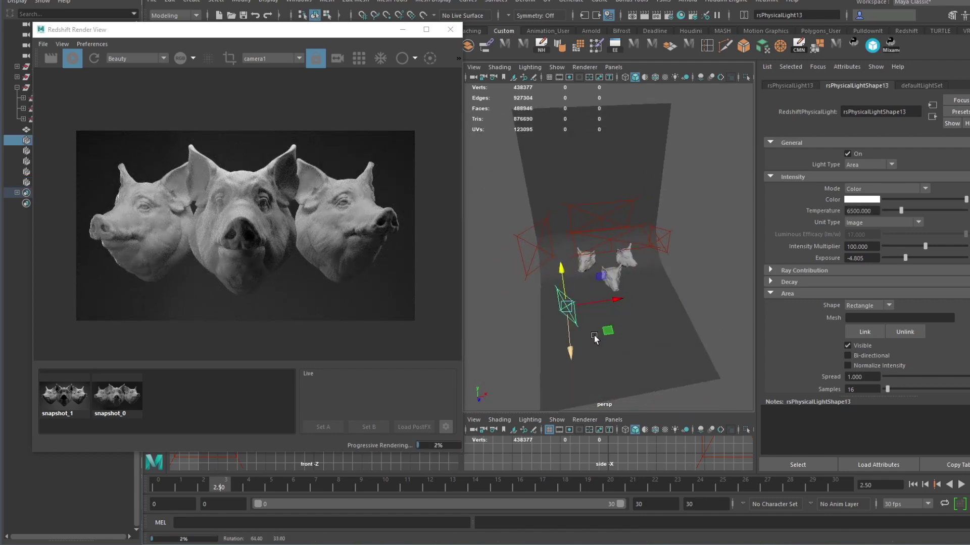
{"action": "left_click_drag", "start_coordinate": [611, 299], "coordinate": [572, 316]}
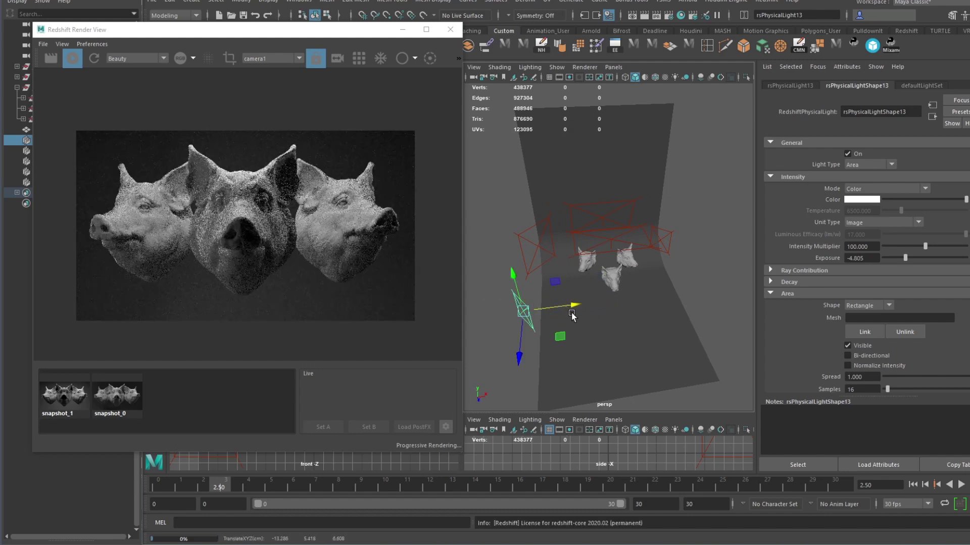
{"action": "left_click_drag", "start_coordinate": [521, 359], "coordinate": [569, 296]}
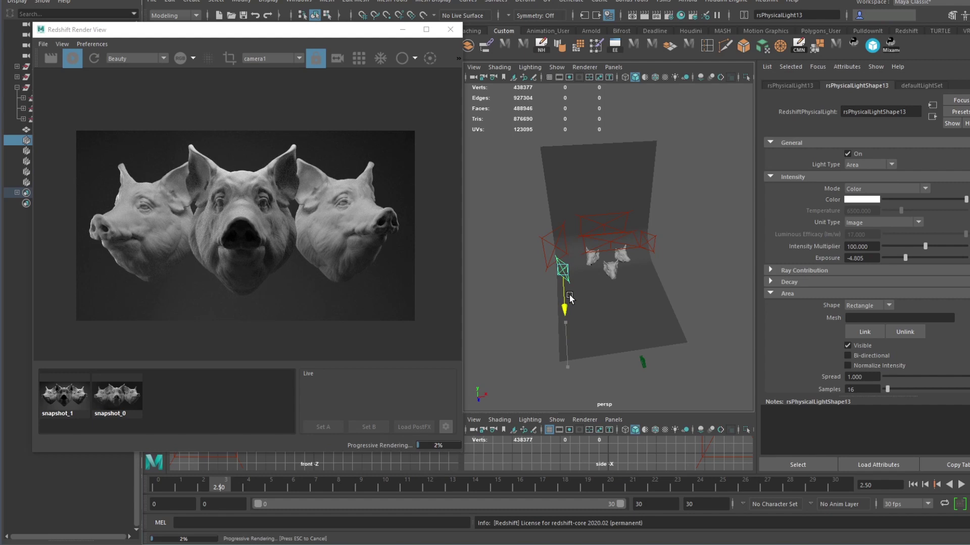
{"action": "left_click_drag", "start_coordinate": [569, 295], "coordinate": [579, 246], "text": "alt"}
{"action": "key", "text": "w"}
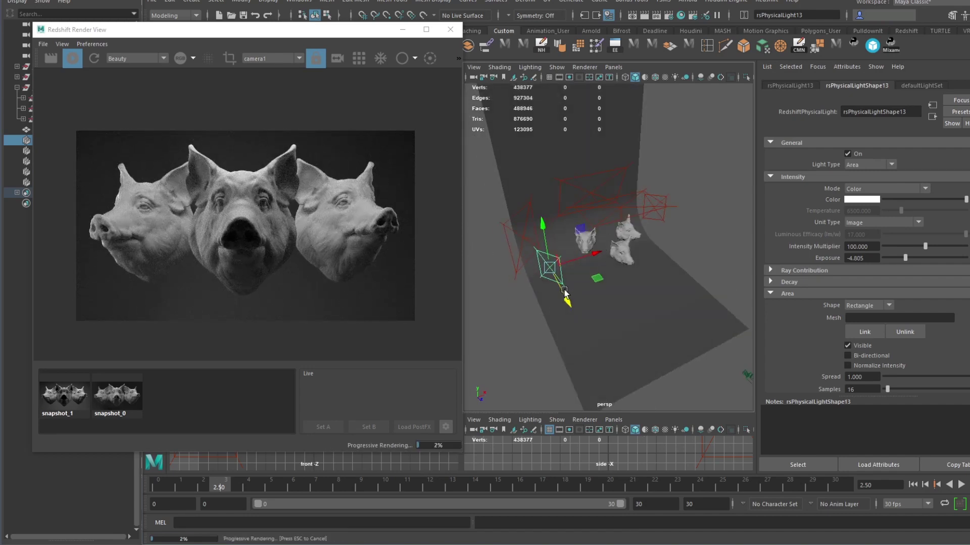
Duplicate the side light rsPhysicalLight13, move the copy in front of the central pig head, and turn off its visibility.
{"action": "key", "text": "ctrl+d"}
{"action": "left_click_drag", "start_coordinate": [564, 292], "coordinate": [581, 324]}
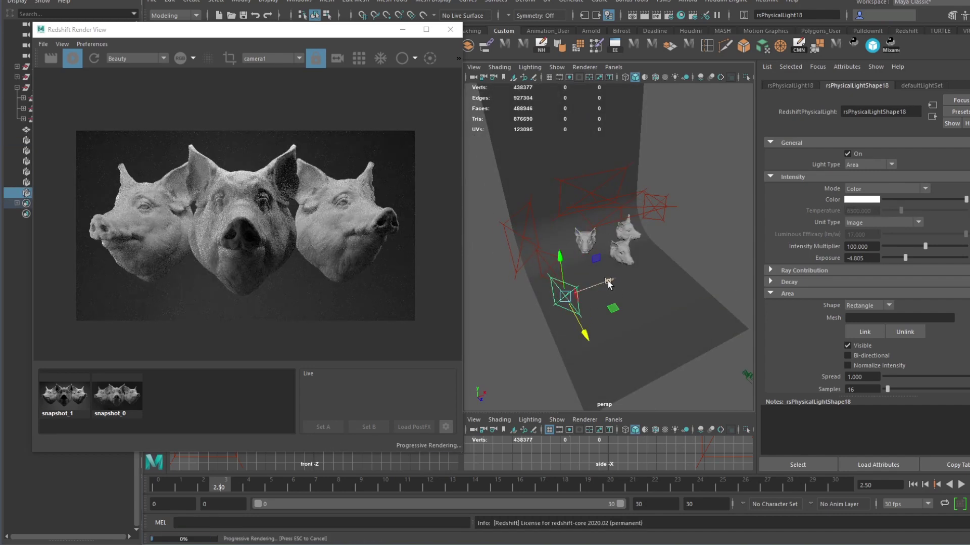
{"action": "left_click_drag", "start_coordinate": [609, 285], "coordinate": [661, 263]}
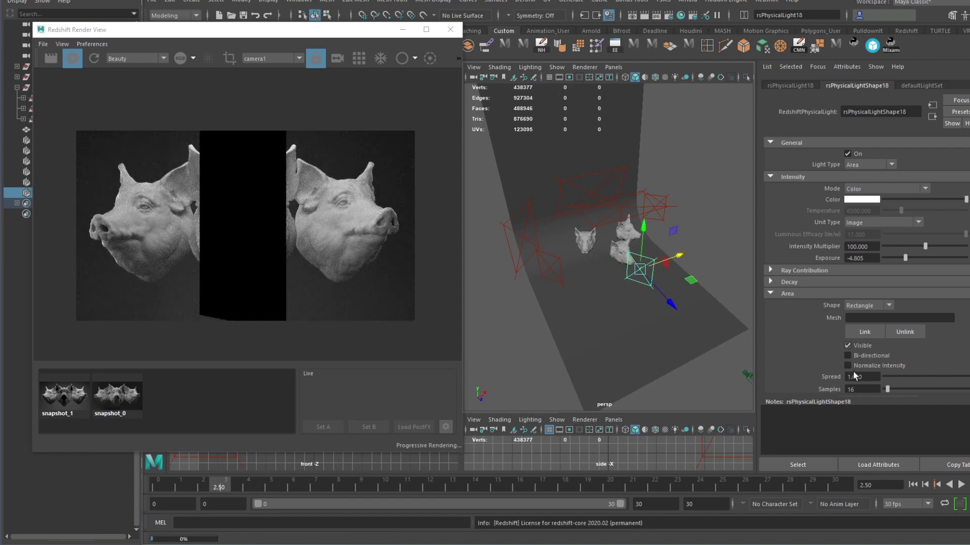
{"action": "left_click", "coordinate": [848, 346]}
Shrink rsPhysicalLight18 and place it close to the side of the central pig's snout.
{"action": "key", "text": "r"}
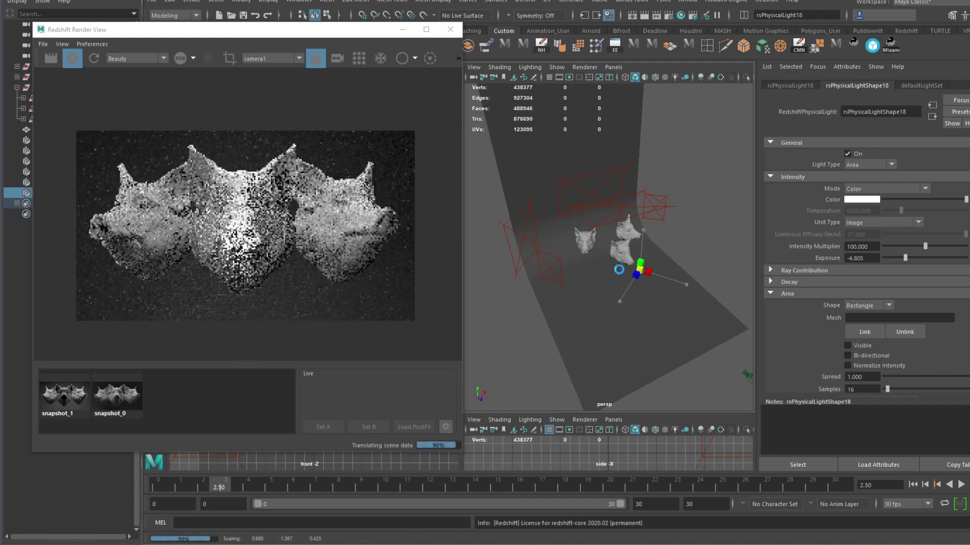
{"action": "key", "text": "f"}
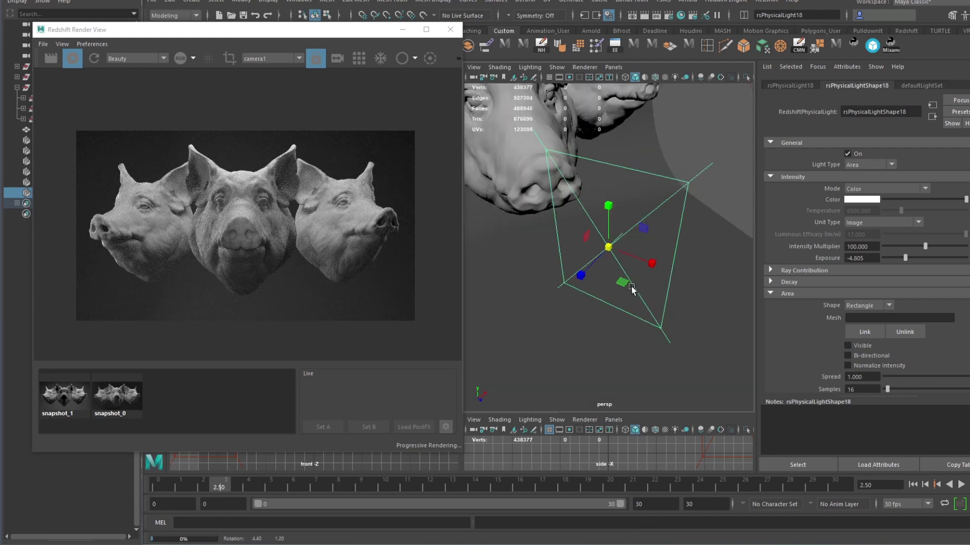
{"action": "left_click_drag", "start_coordinate": [631, 286], "coordinate": [587, 279], "text": "alt"}
{"action": "key", "text": "r"}
{"action": "key", "text": "w"}
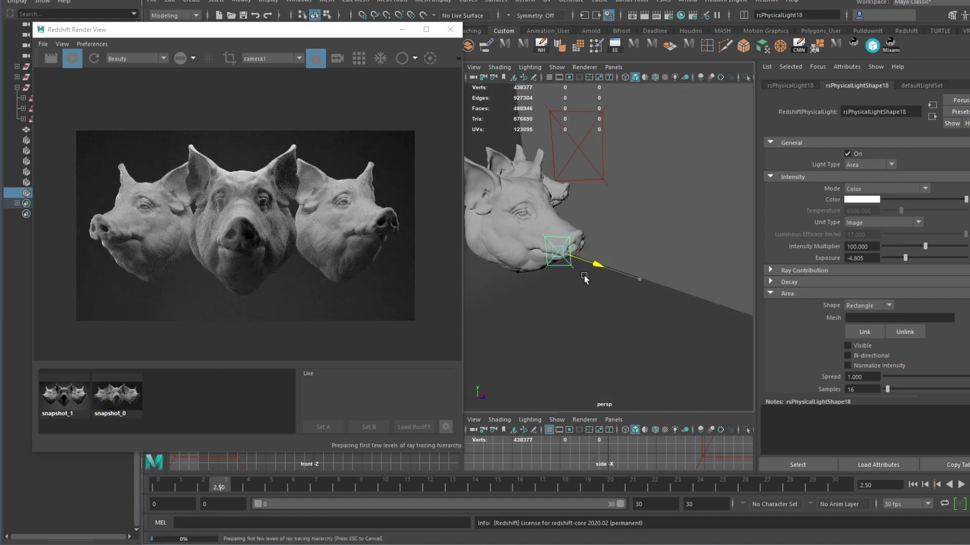
{"action": "left_click_drag", "start_coordinate": [615, 236], "coordinate": [577, 247], "text": "alt"}
{"action": "left_click_drag", "start_coordinate": [582, 246], "coordinate": [613, 262]}
{"action": "key", "text": "ctrl+d"}
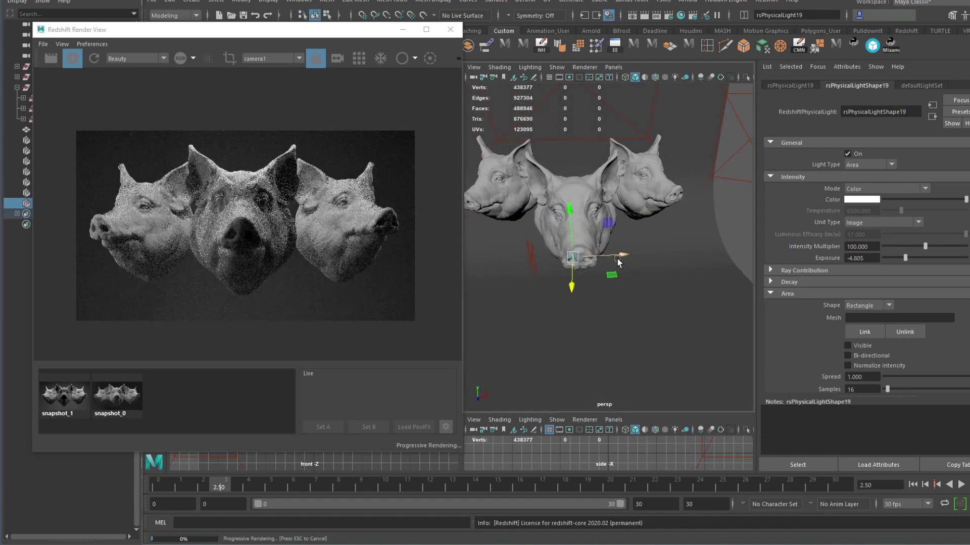
{"action": "left_click", "coordinate": [531, 254]}
{"action": "left_click", "coordinate": [532, 252]}
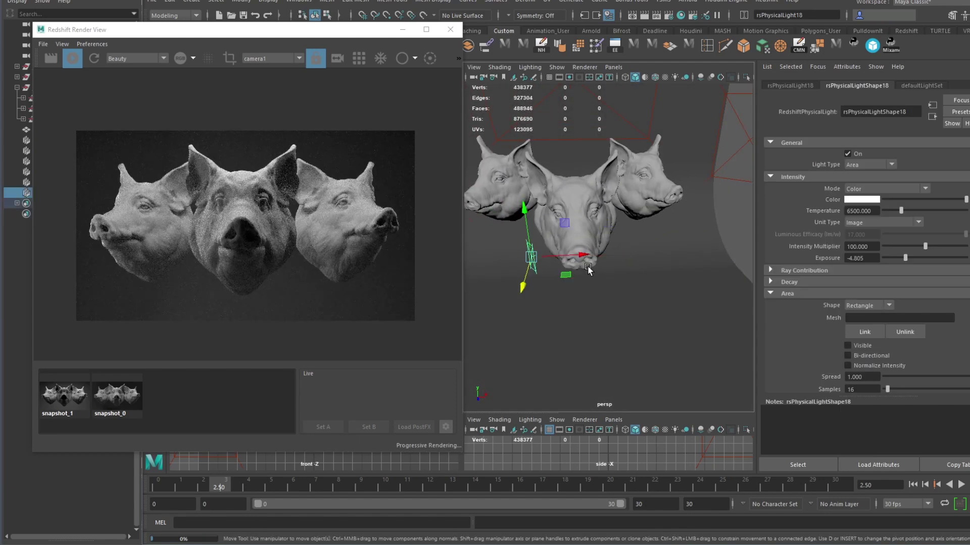
Duplicate rsPhysicalLight18 and position and rotate the copy on the opposite side of the central snout.
{"action": "key", "text": "ctrl+d"}
{"action": "left_click_drag", "start_coordinate": [579, 257], "coordinate": [647, 279]}
{"action": "key", "text": "e"}
{"action": "key", "text": "w"}
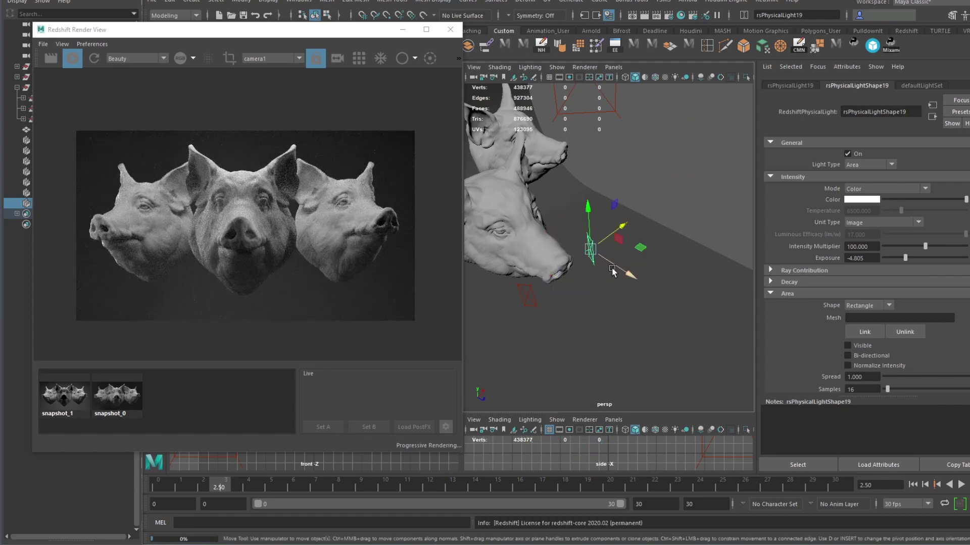
Lower the exposure of rsPhysicalLight19 to about -8.182, enlarge it slightly, and move it a little farther from the snout.
{"action": "left_click_drag", "start_coordinate": [905, 257], "coordinate": [893, 258]}
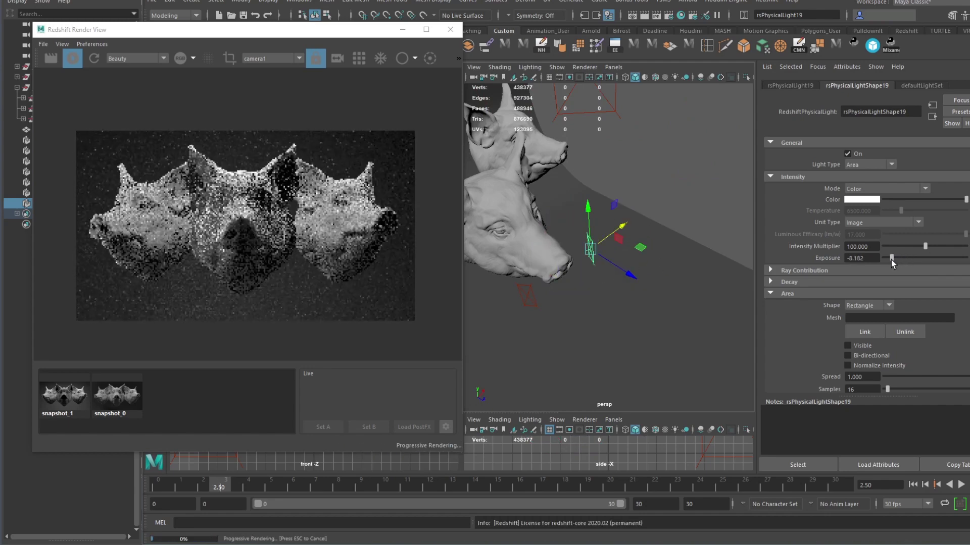
{"action": "scroll", "coordinate": [597, 275], "scroll_direction": "up", "scroll_amount": 4}
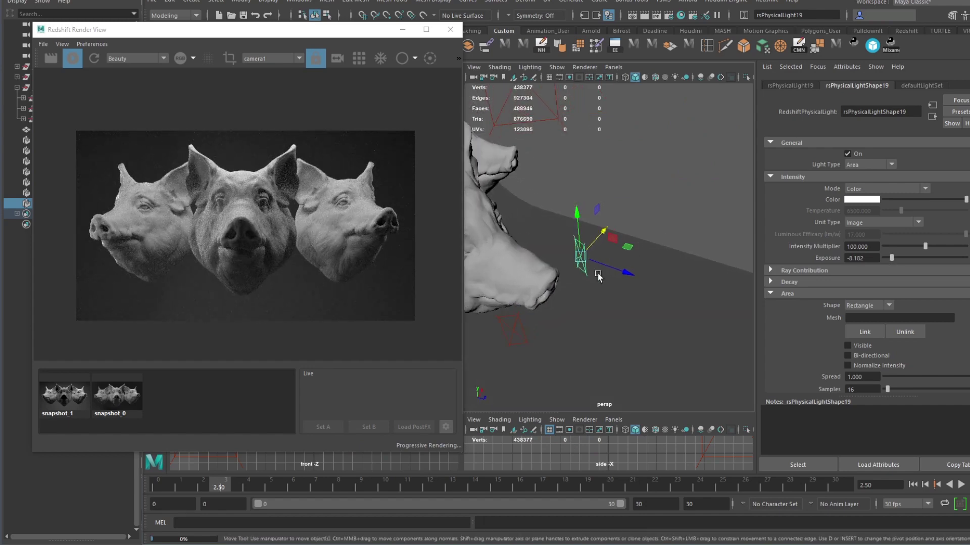
{"action": "key", "text": "r"}
{"action": "left_click_drag", "start_coordinate": [580, 258], "coordinate": [635, 277]}
{"action": "key", "text": "t"}
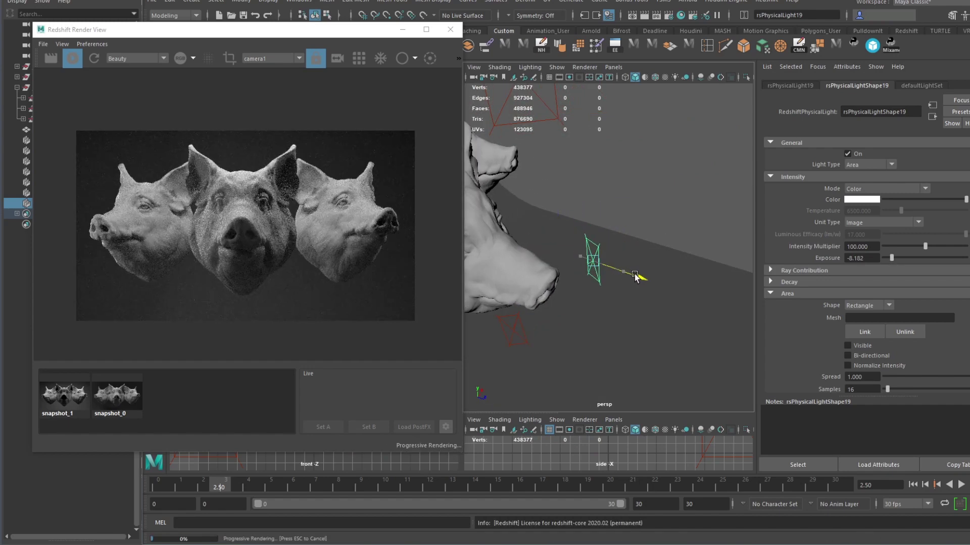
Resize the small light rsPhysicalLight18 beside the central snout and clear the selection.
{"action": "scroll", "coordinate": [628, 279], "scroll_direction": "down", "scroll_amount": 4}
{"action": "left_click", "coordinate": [546, 303]}
{"action": "left_click_drag", "start_coordinate": [548, 303], "coordinate": [576, 317], "text": "alt"}
{"action": "key", "text": "r"}
{"action": "left_click", "coordinate": [631, 249]}
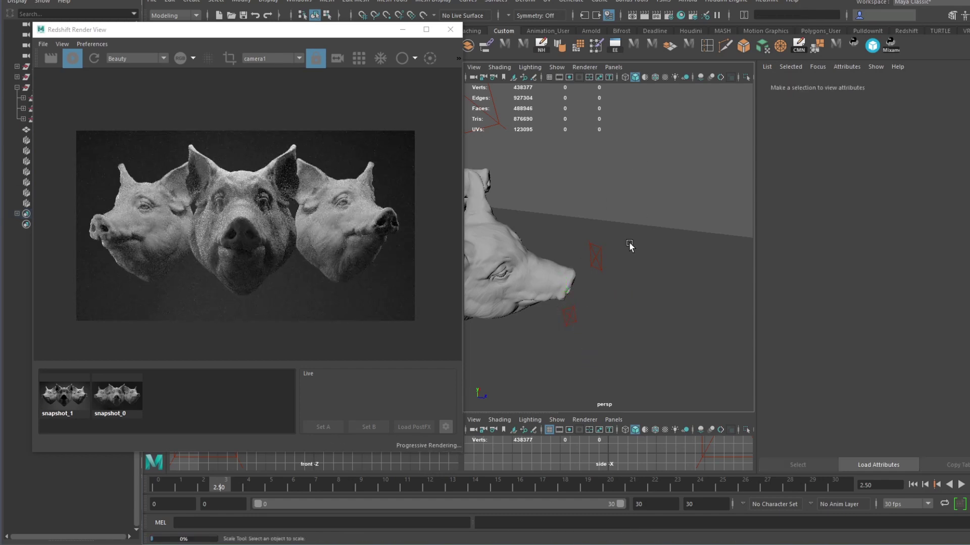
Compare the live render of the new lighting with snapshot_0 by switching repeatedly between the two.
{"action": "scroll", "coordinate": [525, 221], "scroll_direction": "down", "scroll_amount": 5}
{"action": "left_click_drag", "start_coordinate": [524, 221], "coordinate": [565, 233], "text": "alt"}
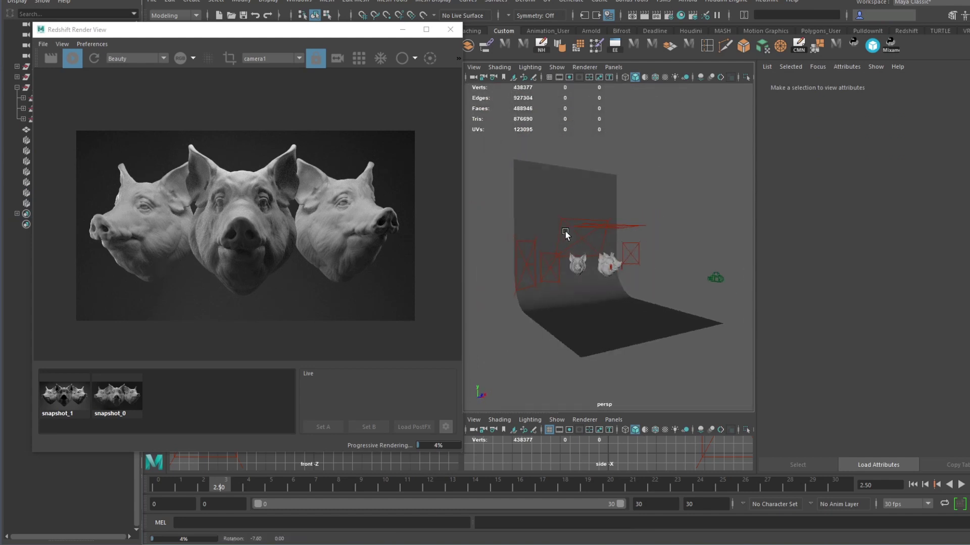
{"action": "right_click_drag", "start_coordinate": [565, 233], "coordinate": [623, 236], "text": "alt"}
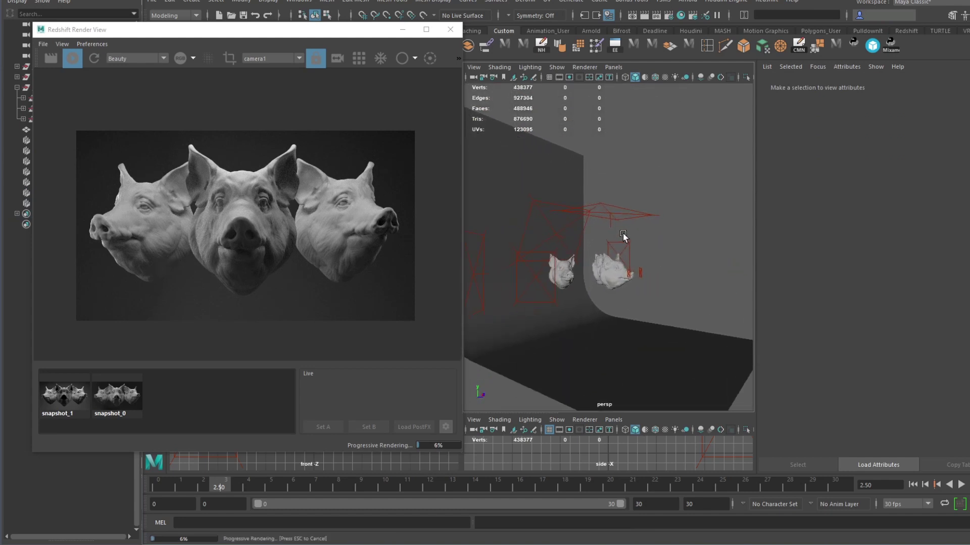
{"action": "left_click", "coordinate": [117, 402]}
{"action": "left_click", "coordinate": [117, 402]}
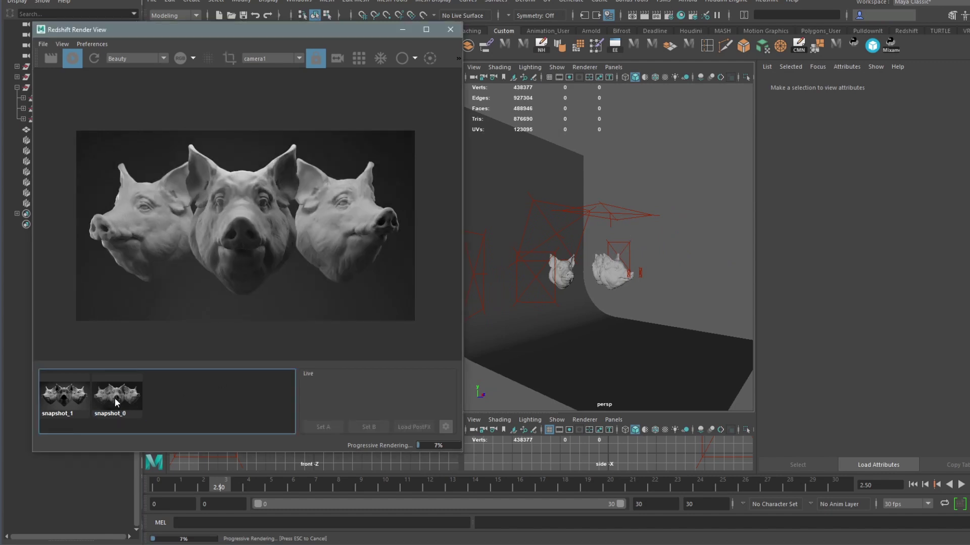
{"action": "left_click", "coordinate": [117, 402]}
{"action": "left_click", "coordinate": [116, 402]}
{"action": "left_click", "coordinate": [117, 402]}
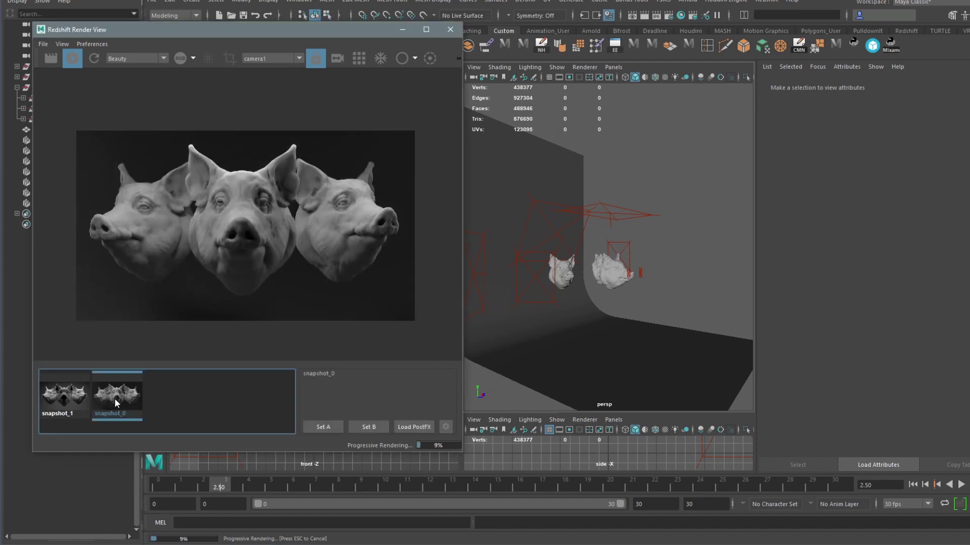
{"action": "left_click", "coordinate": [116, 403]}
{"action": "left_click", "coordinate": [116, 402]}
{"action": "left_click", "coordinate": [113, 400]}
{"action": "left_click", "coordinate": [113, 401]}
{"action": "left_click", "coordinate": [114, 400]}
{"action": "left_click", "coordinate": [114, 400]}
{"action": "left_click", "coordinate": [114, 401]}
{"action": "left_click", "coordinate": [114, 400]}
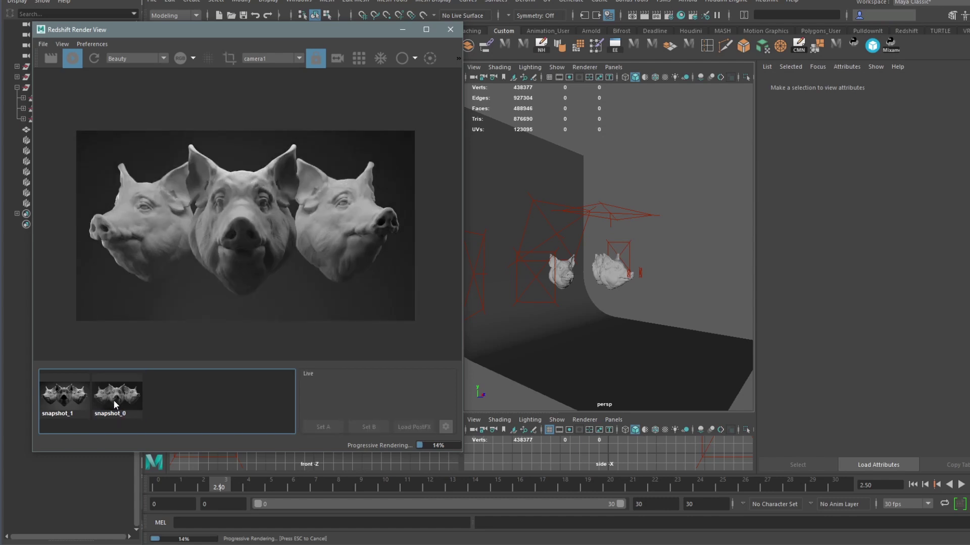
Nudge rsPhysicalLight18 beside the central snout, stop the interactive render, and clear the render window out of the way.
{"action": "left_click_drag", "start_coordinate": [566, 283], "coordinate": [692, 269], "text": "alt"}
{"action": "left_click", "coordinate": [656, 304]}
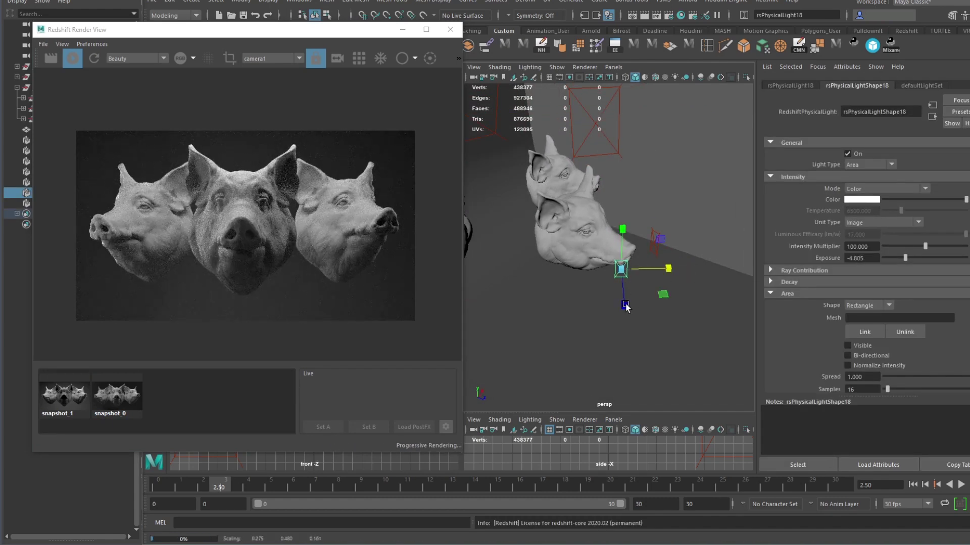
{"action": "left_click_drag", "start_coordinate": [625, 307], "coordinate": [643, 247]}
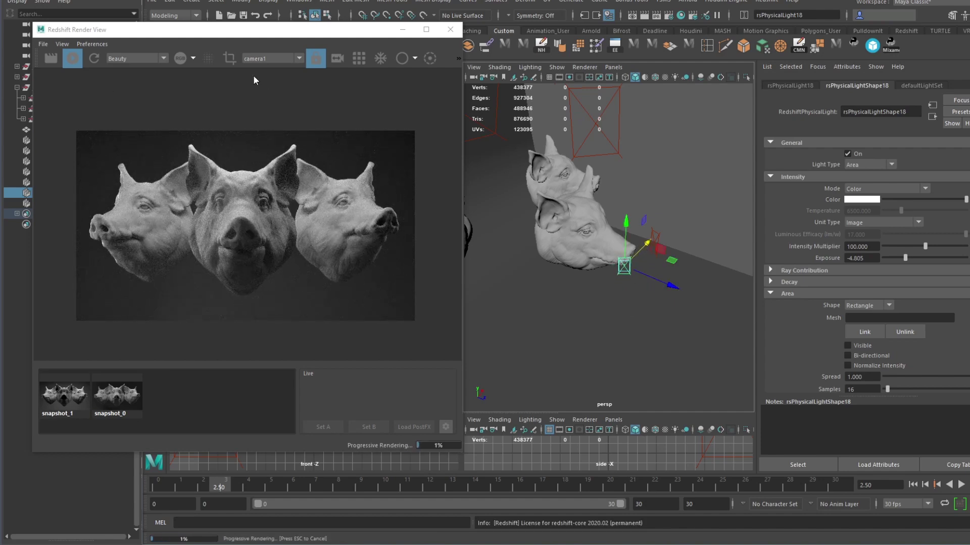
{"action": "left_click", "coordinate": [74, 62]}
{"action": "left_click_drag", "start_coordinate": [237, 28], "coordinate": [227, 126]}
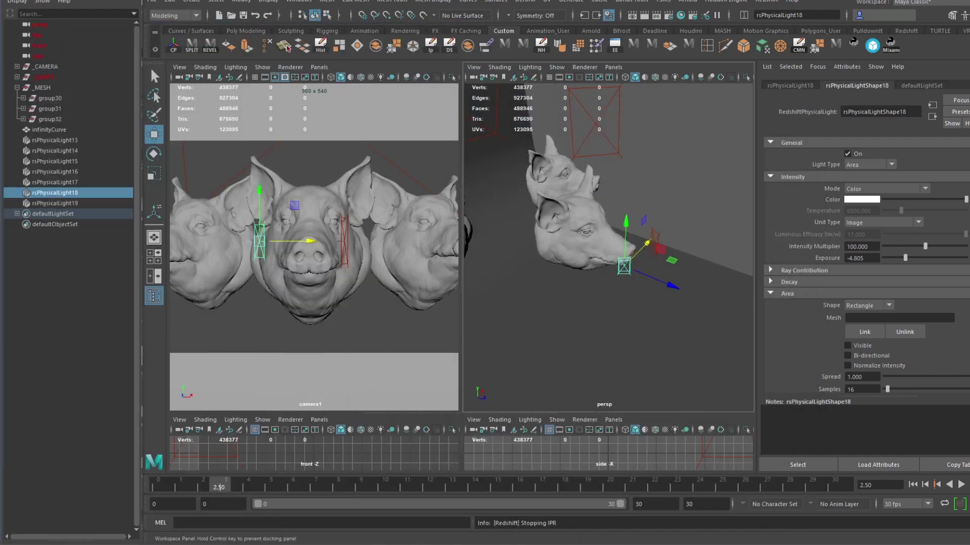
Group the lights rsPhysicalLight13 through rsPhysicalLight19 and name the group _LIGHTS_NEW.
{"action": "left_click_drag", "start_coordinate": [581, 217], "coordinate": [520, 205], "text": "alt"}
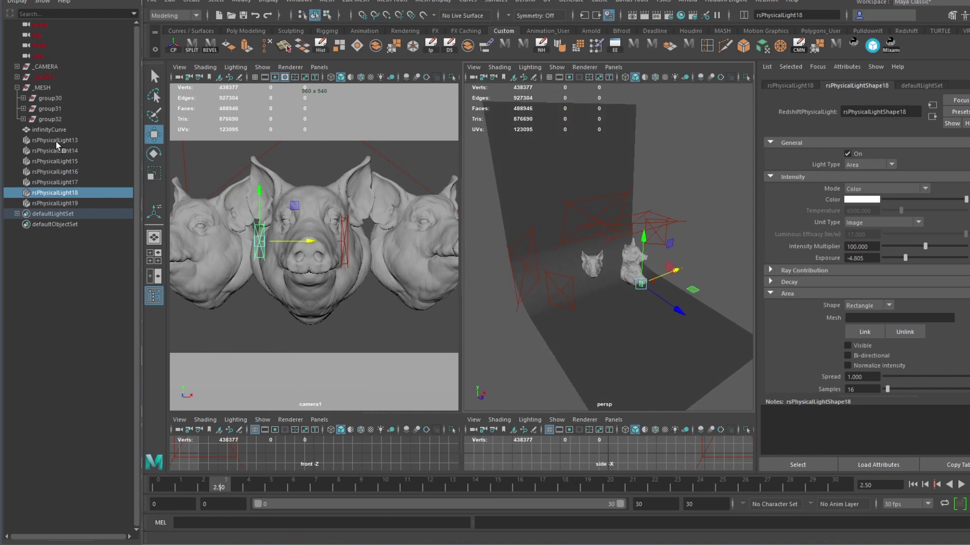
{"action": "left_click_drag", "start_coordinate": [58, 146], "coordinate": [68, 204]}
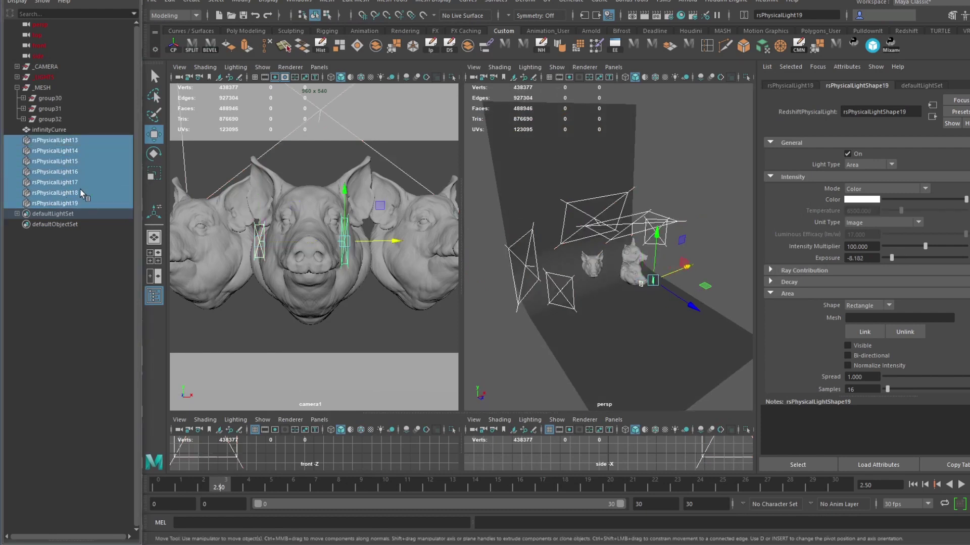
{"action": "key", "text": "ctrl+g"}
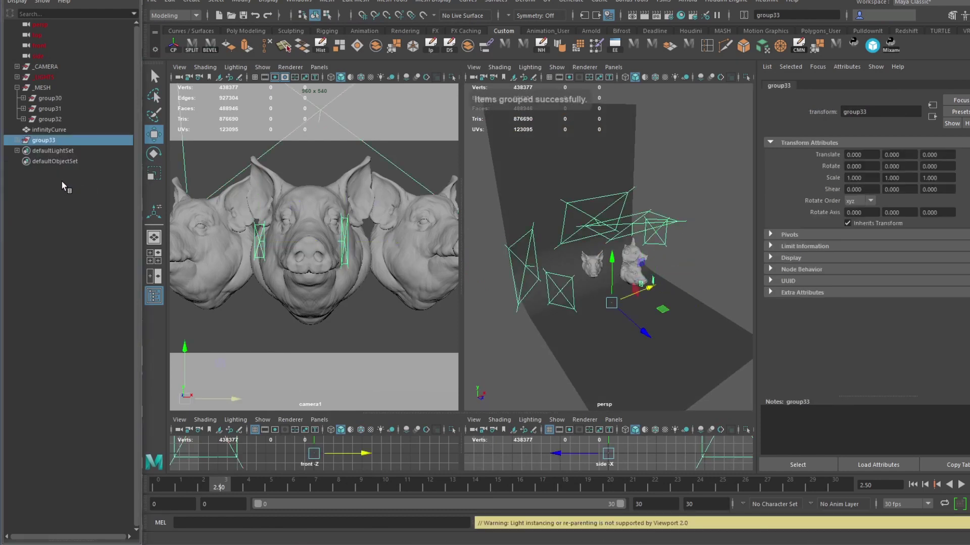
{"action": "double_click", "coordinate": [46, 141]}
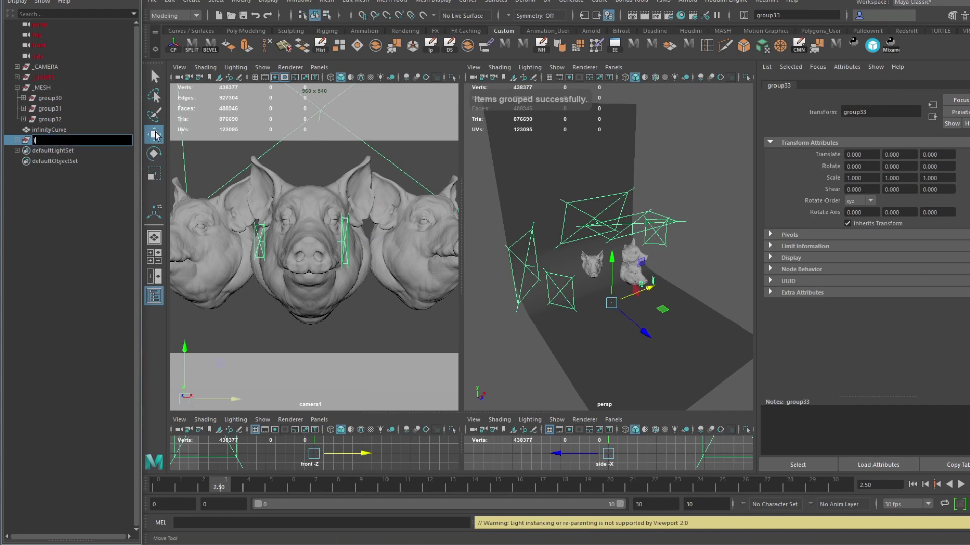
{"action": "type", "text": "_LIGHTS_NEW"}
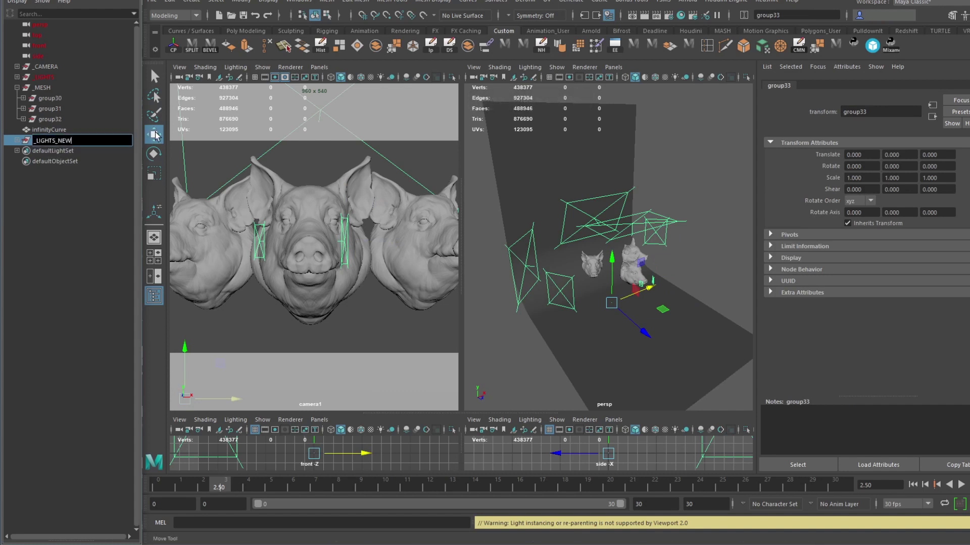
{"action": "key", "text": "Return"}
Show the old _LIGHTS group in place of _LIGHTS_NEW to inspect its layout, and switch back to the new lights.
{"action": "key", "text": "ctrl+h"}
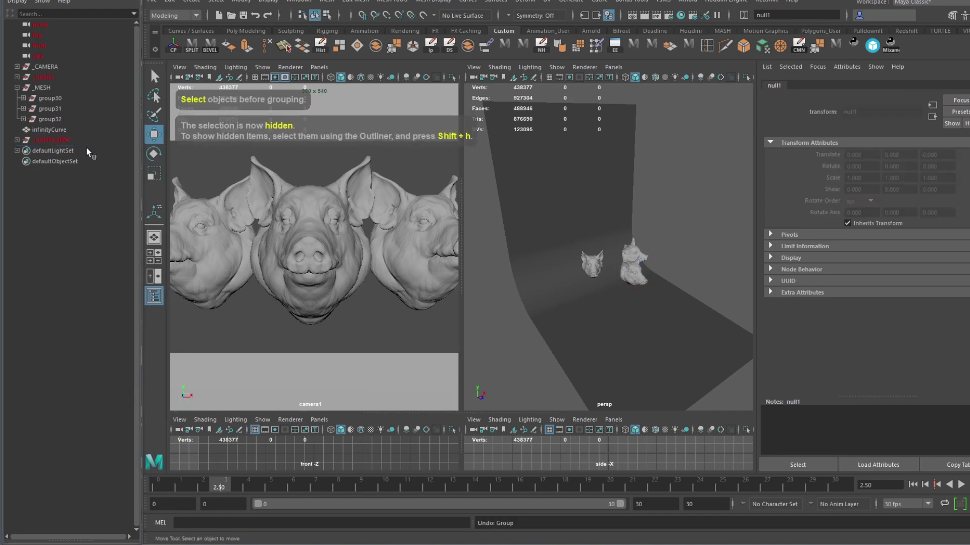
{"action": "left_click", "coordinate": [91, 77]}
{"action": "key", "text": "shift+h"}
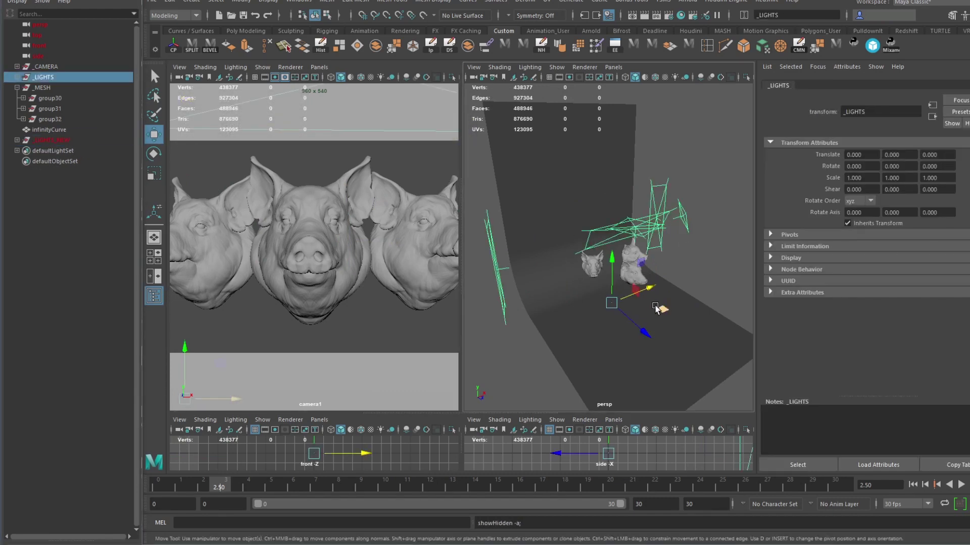
{"action": "left_click_drag", "start_coordinate": [572, 271], "coordinate": [611, 270], "text": "alt"}
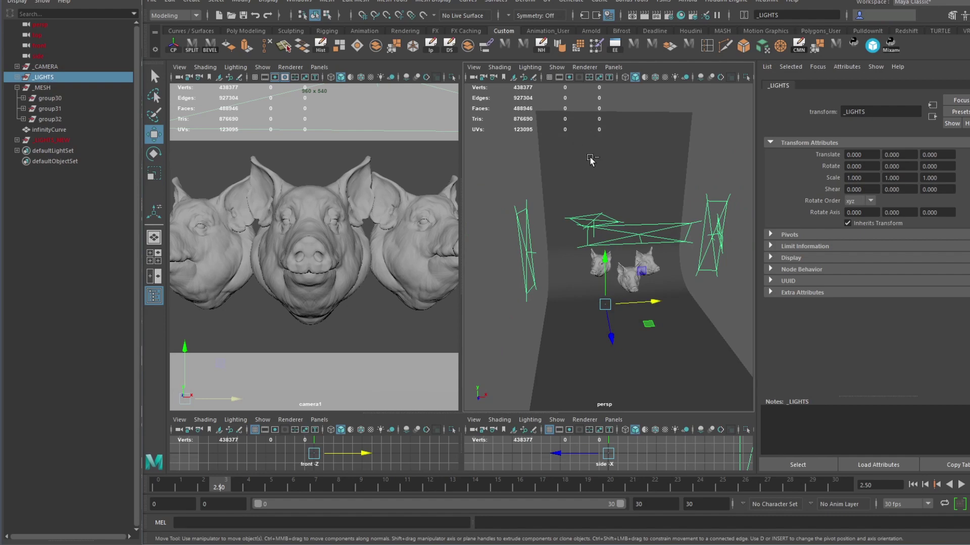
{"action": "key", "text": "ctrl+h"}
{"action": "left_click", "coordinate": [63, 144]}
{"action": "key", "text": "shift+h"}
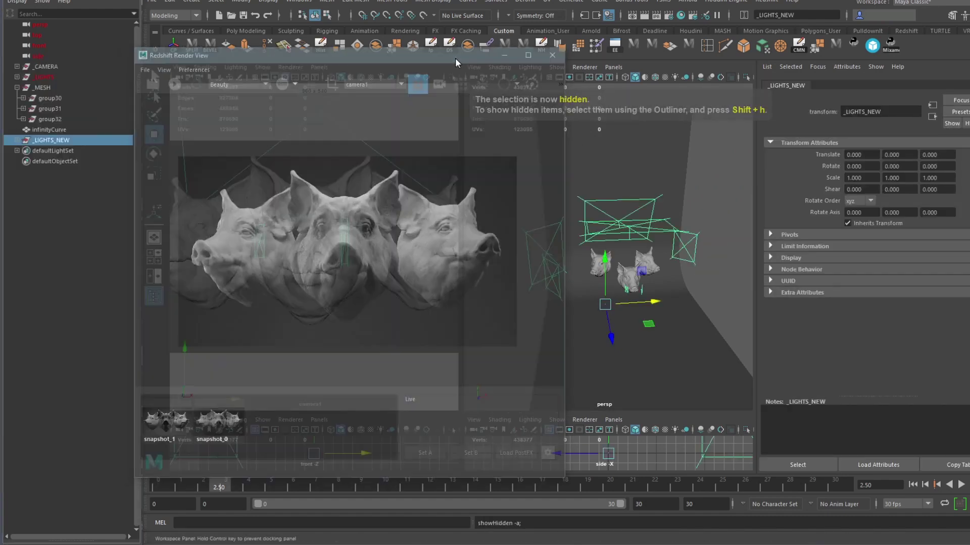
Bring back the Redshift Render View and restart the interactive render with the _LIGHTS_NEW group.
{"action": "left_click_drag", "start_coordinate": [455, 58], "coordinate": [432, 41]}
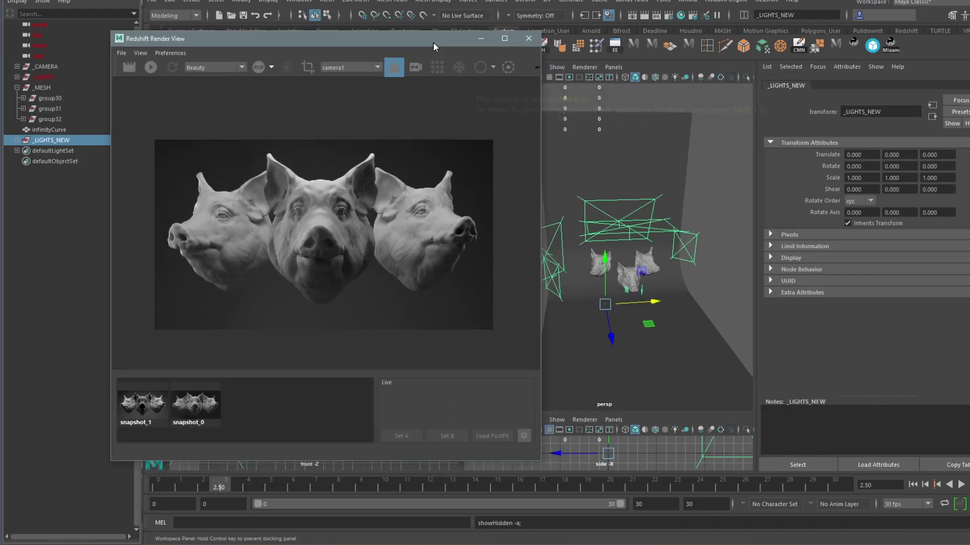
{"action": "left_click", "coordinate": [127, 403]}
{"action": "left_click", "coordinate": [273, 413]}
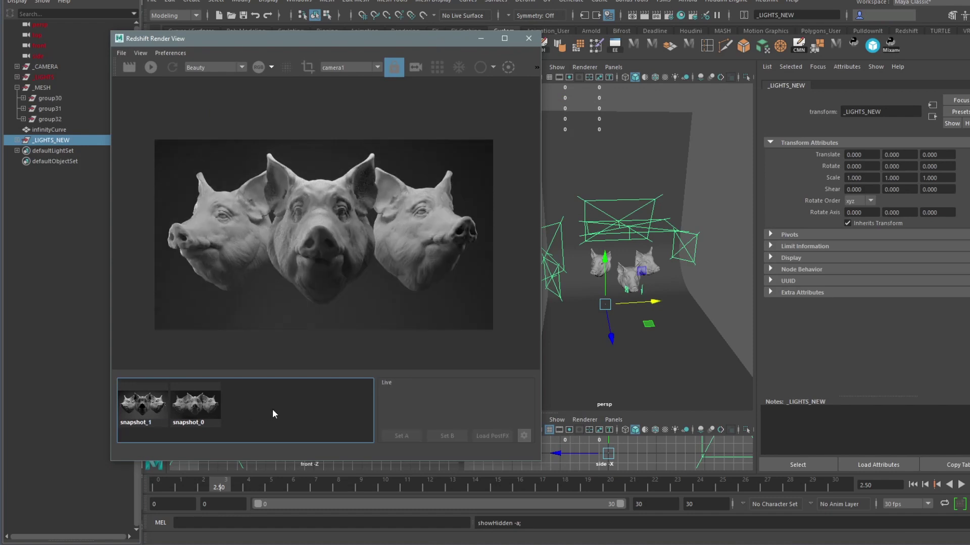
{"action": "left_click", "coordinate": [150, 68]}
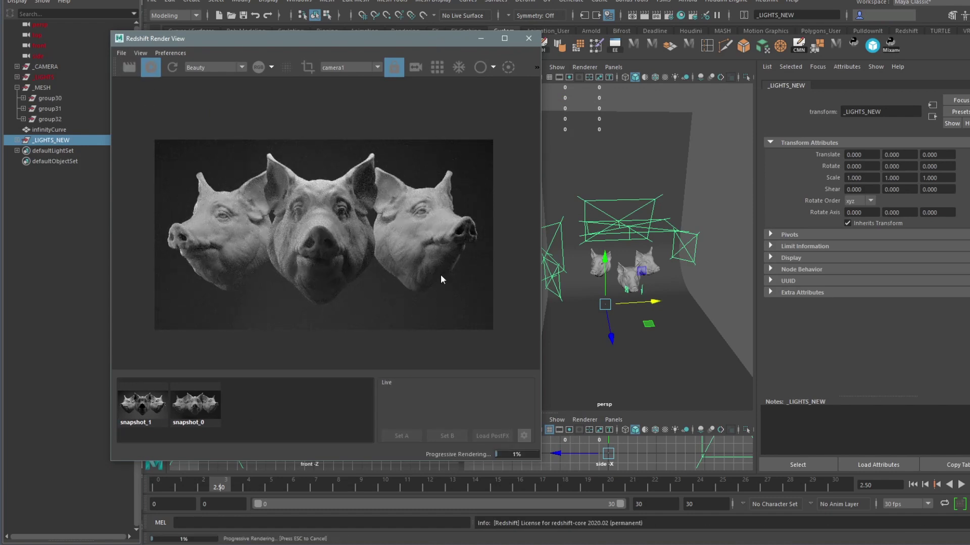
Check the restarted live render against snapshot_0 to judge the differences in lighting.
{"action": "left_click", "coordinate": [199, 408]}
{"action": "left_click", "coordinate": [199, 407]}
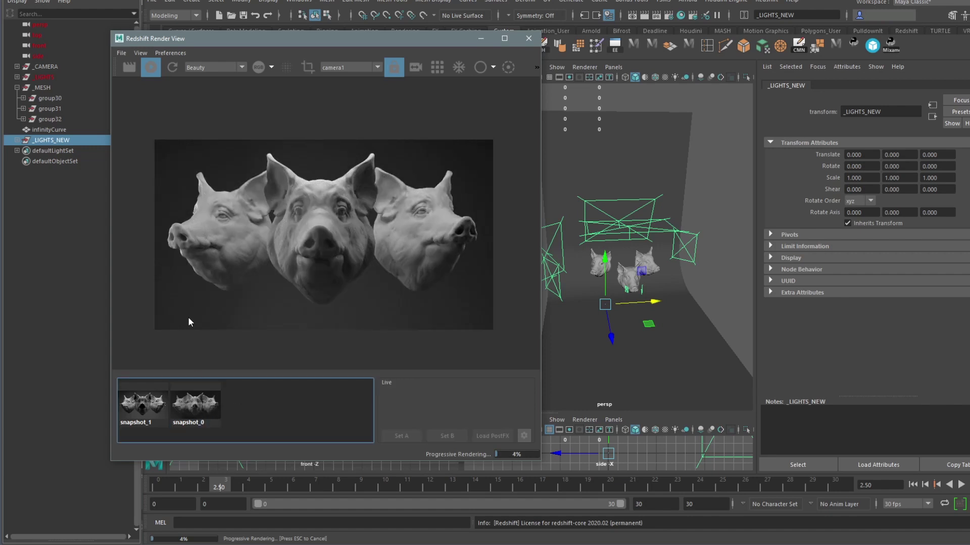
{"action": "left_click", "coordinate": [212, 405]}
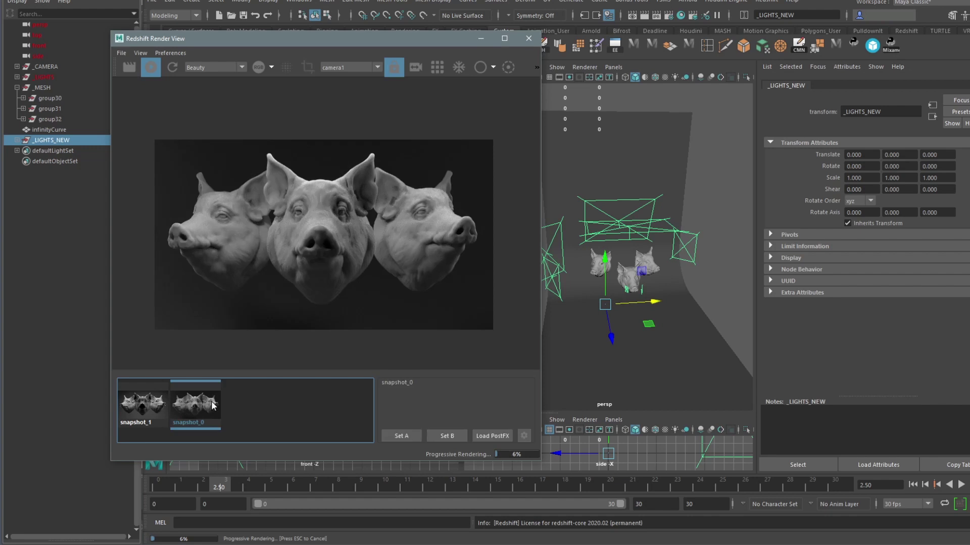
{"action": "left_click", "coordinate": [212, 406]}
{"action": "left_click", "coordinate": [213, 406]}
{"action": "left_click", "coordinate": [205, 414]}
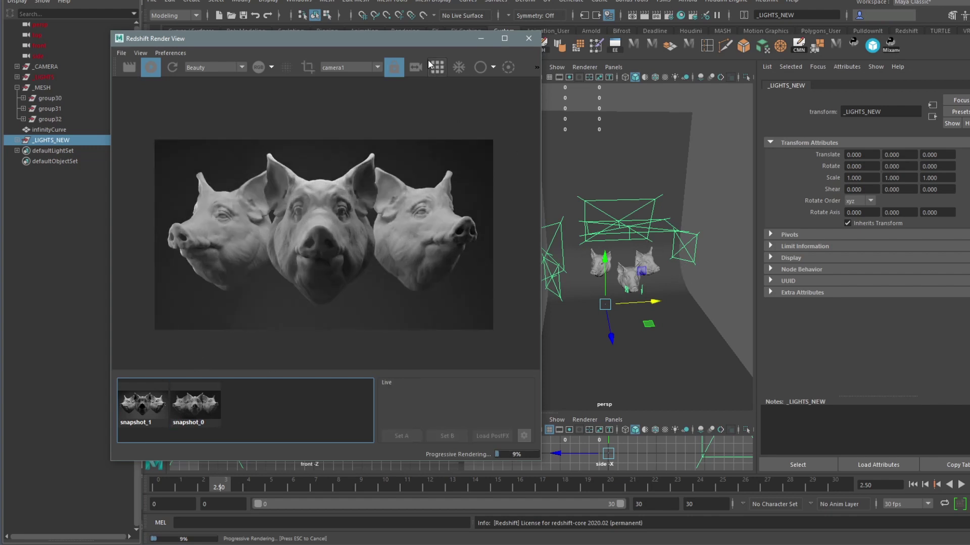
Inspect the new lights' placement around the pig heads in the perspective view, with the area light beside them selected.
{"action": "left_click_drag", "start_coordinate": [419, 39], "coordinate": [308, 29]}
{"action": "left_click", "coordinate": [708, 217]}
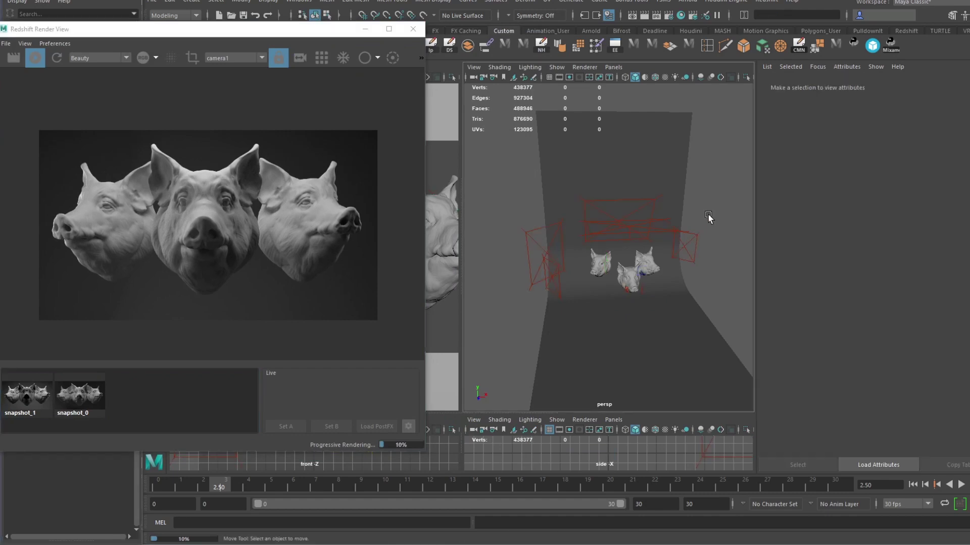
{"action": "left_click", "coordinate": [697, 242]}
{"action": "left_click_drag", "start_coordinate": [591, 253], "coordinate": [643, 227], "text": "alt"}
{"action": "scroll", "coordinate": [643, 227], "scroll_direction": "up", "scroll_amount": 3}
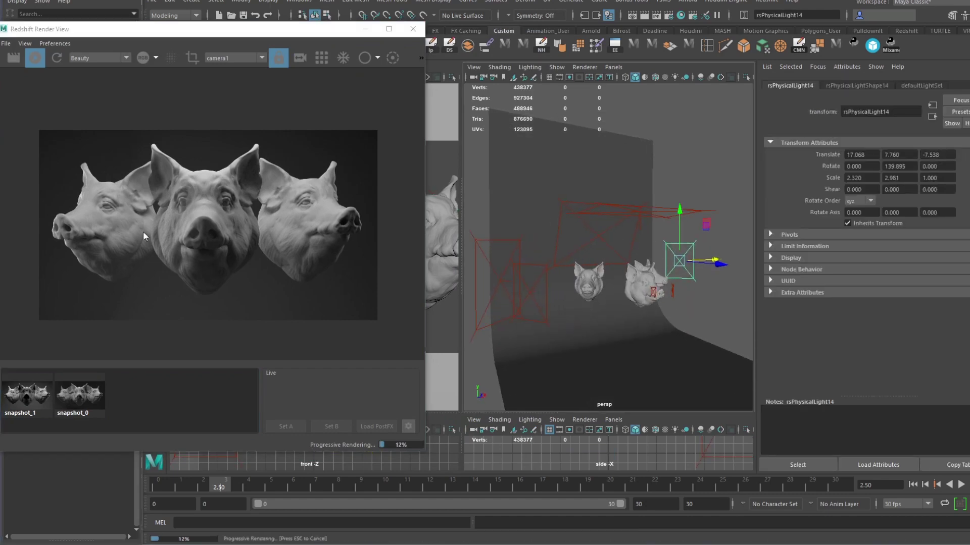
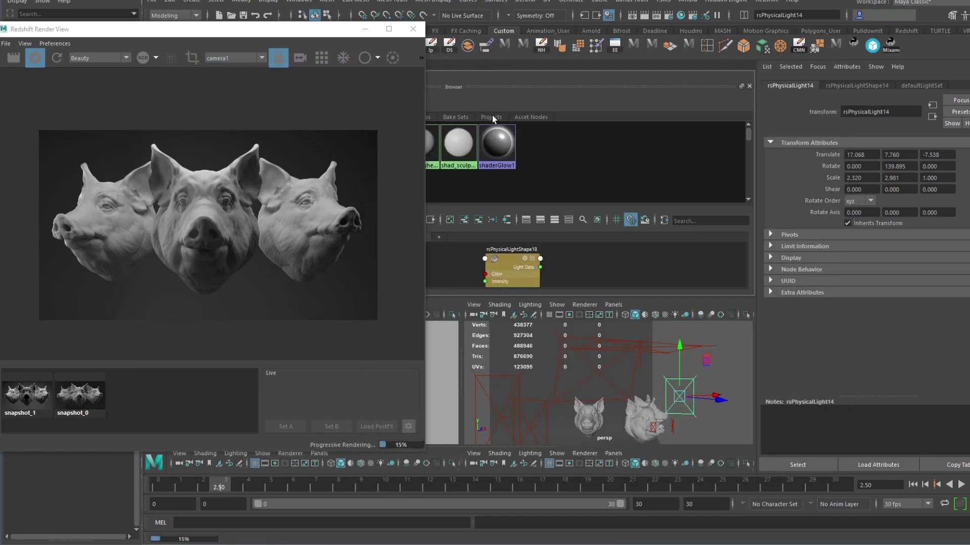
Store a snapshot of the current render and arrange the Redshift Render View beside the Hypershade.
{"action": "left_click_drag", "start_coordinate": [307, 34], "coordinate": [305, 155]}
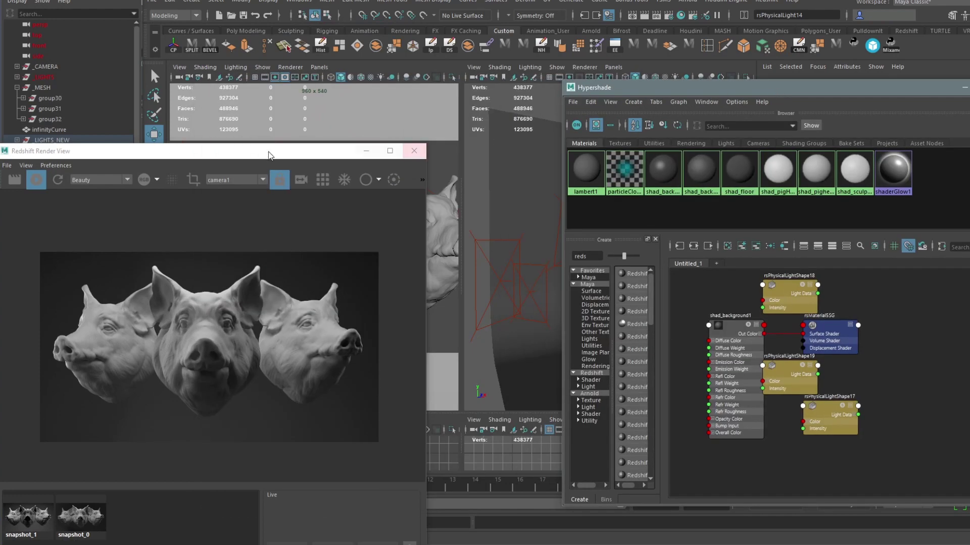
{"action": "left_click_drag", "start_coordinate": [236, 151], "coordinate": [293, 52]}
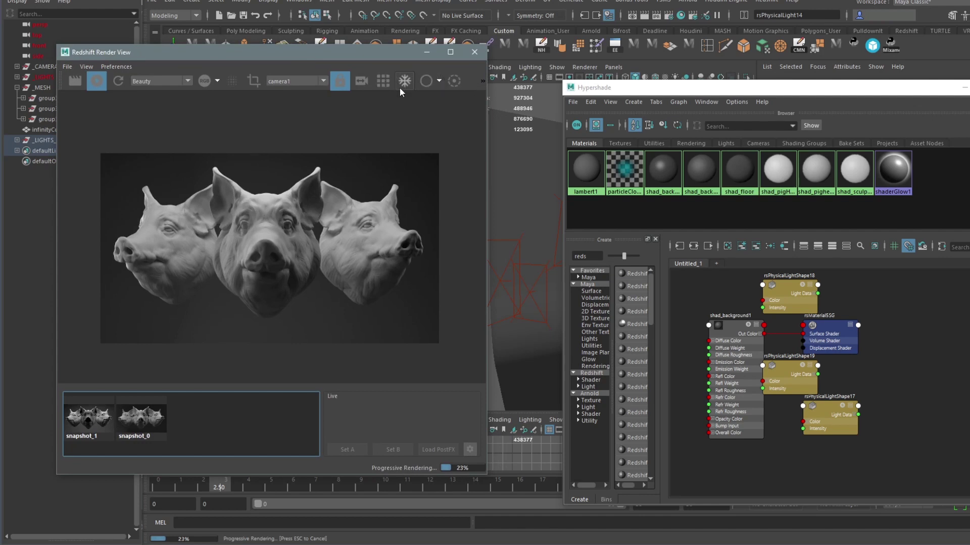
{"action": "left_click_drag", "start_coordinate": [488, 143], "coordinate": [651, 143]}
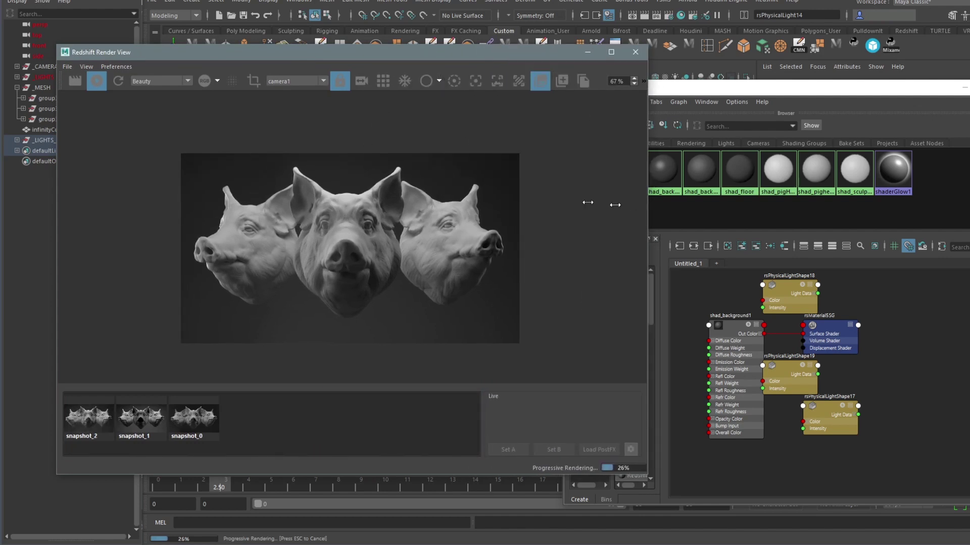
{"action": "left_click_drag", "start_coordinate": [652, 205], "coordinate": [466, 195]}
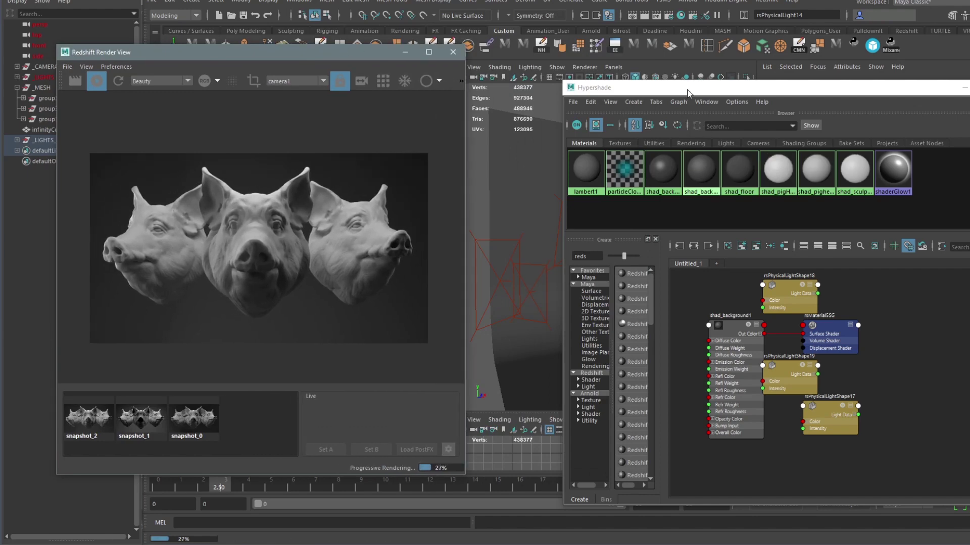
Graph the shad_pigheads material of the selected pig head in the Hypershade, leaving free space before its inputs.
{"action": "left_click_drag", "start_coordinate": [693, 87], "coordinate": [145, 50]}
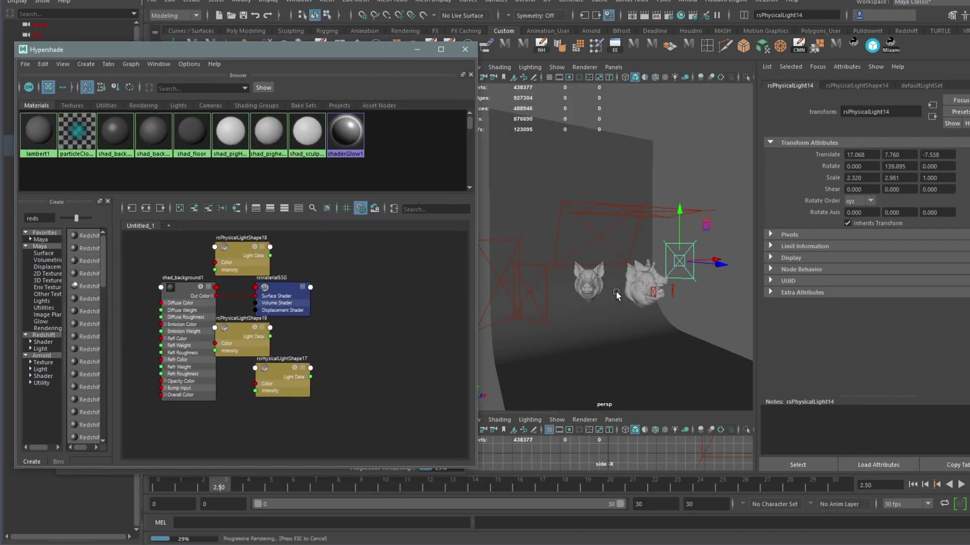
{"action": "left_click", "coordinate": [589, 283]}
{"action": "left_click", "coordinate": [233, 209]}
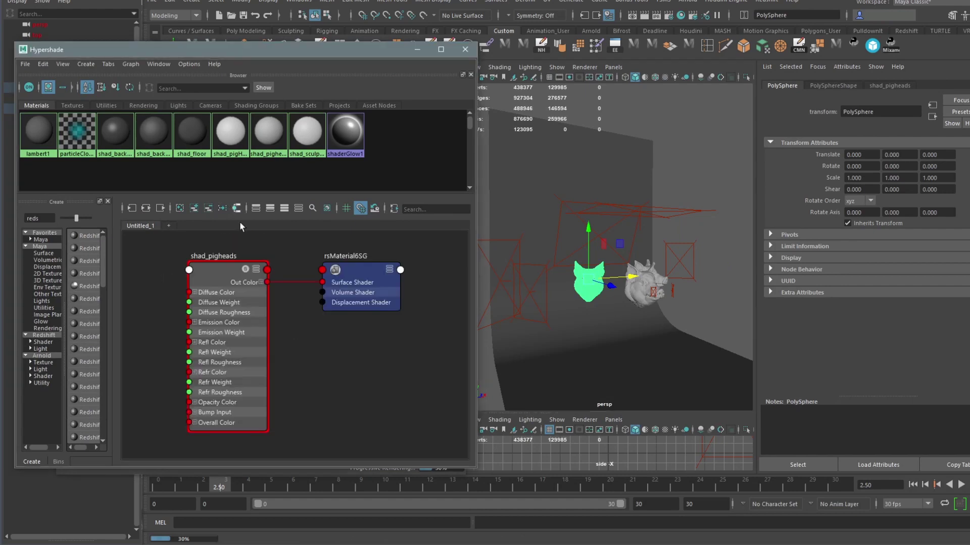
{"action": "scroll", "coordinate": [310, 298], "scroll_direction": "down", "scroll_amount": 3}
{"action": "middle_click_drag", "start_coordinate": [311, 301], "coordinate": [253, 301]}
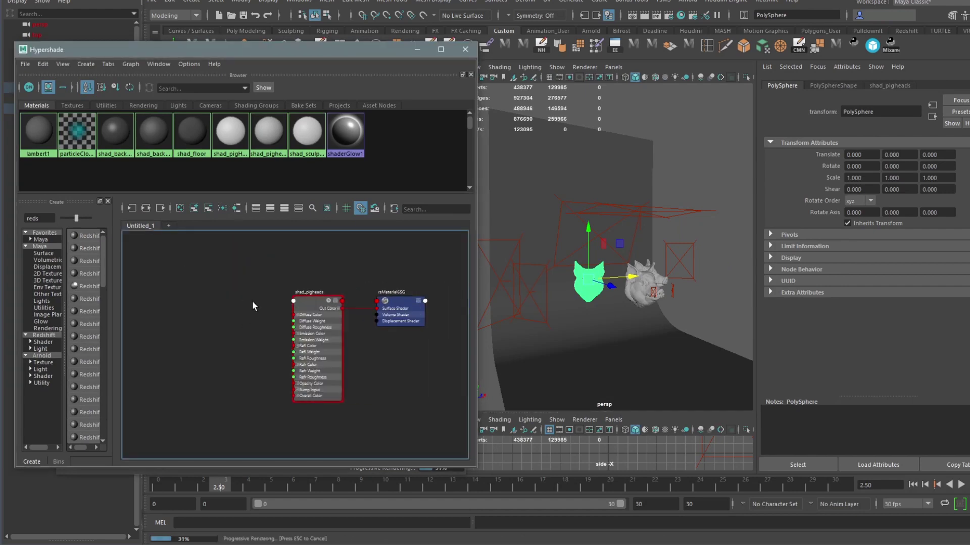
{"action": "left_click_drag", "start_coordinate": [221, 50], "coordinate": [562, 43]}
{"action": "middle_click_drag", "start_coordinate": [550, 264], "coordinate": [571, 267]}
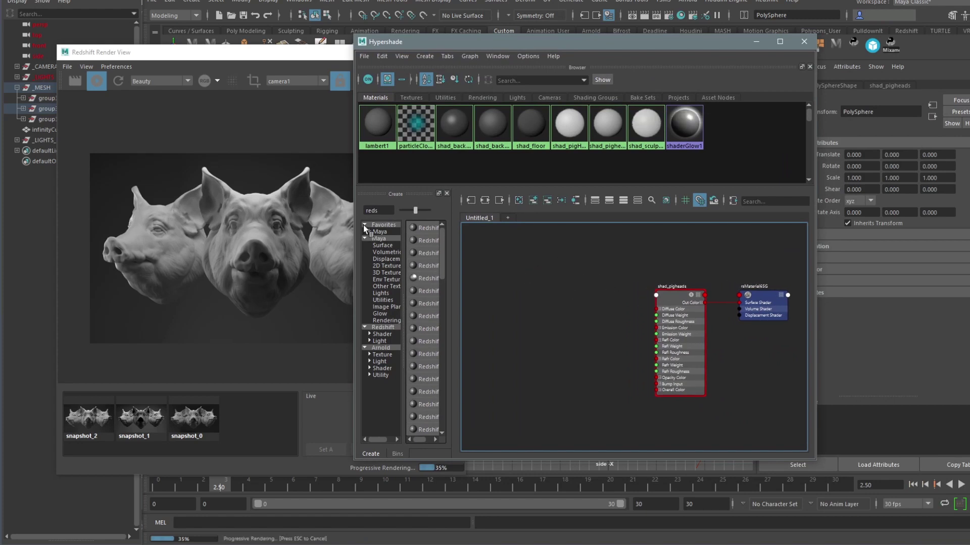
Find the Redshift curvature node by searching "cu" and add it to the shad_pigheads graph.
{"action": "left_click", "coordinate": [383, 211]}
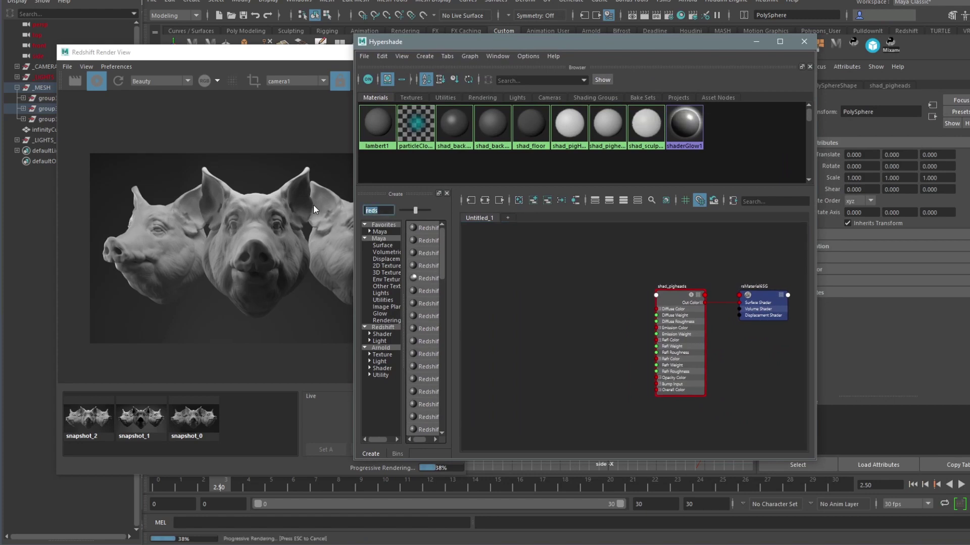
{"action": "type", "text": "cu"}
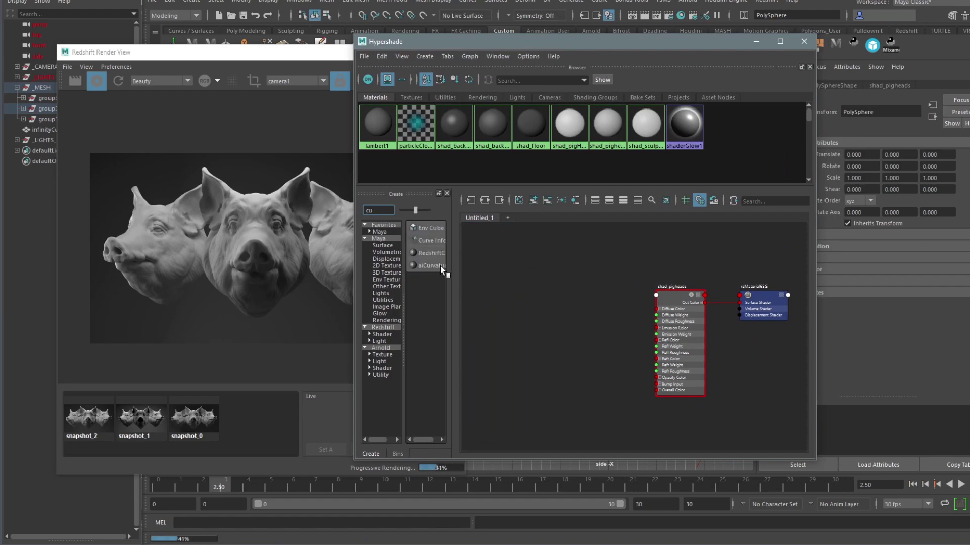
{"action": "left_click_drag", "start_coordinate": [432, 249], "coordinate": [521, 277]}
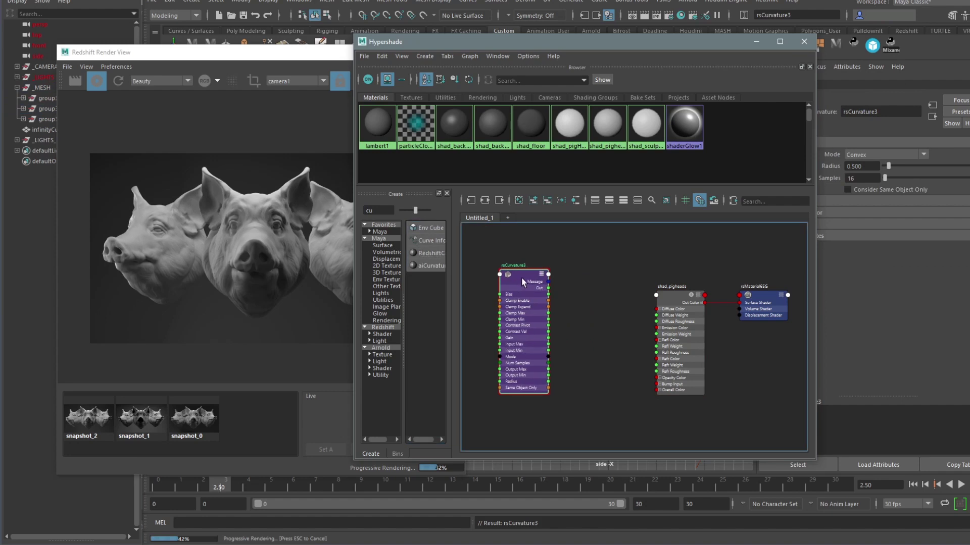
{"action": "left_click_drag", "start_coordinate": [672, 45], "coordinate": [563, 68]}
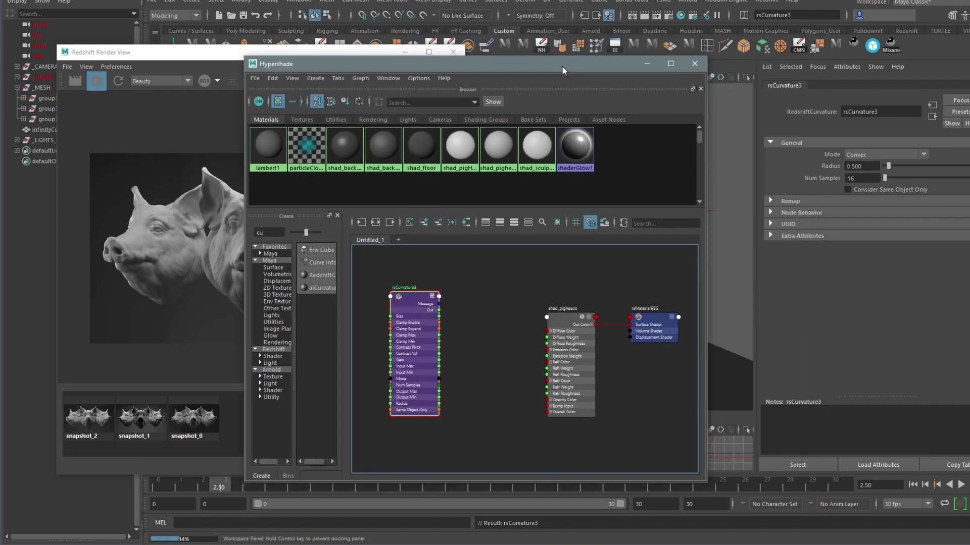
Try an aiCurvature node to compare its output options with the Redshift curvature modes, and delete it.
{"action": "double_click", "coordinate": [258, 233]}
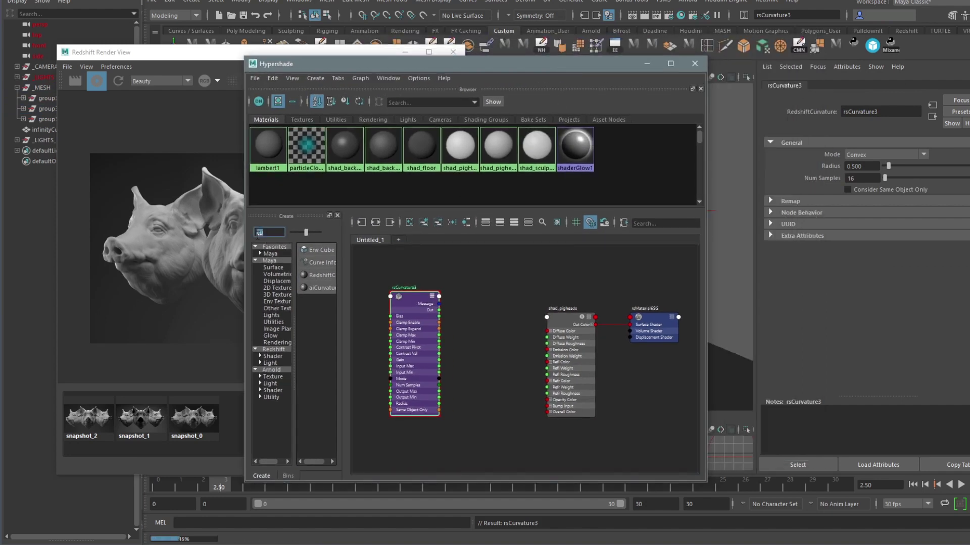
{"action": "left_click", "coordinate": [321, 288]}
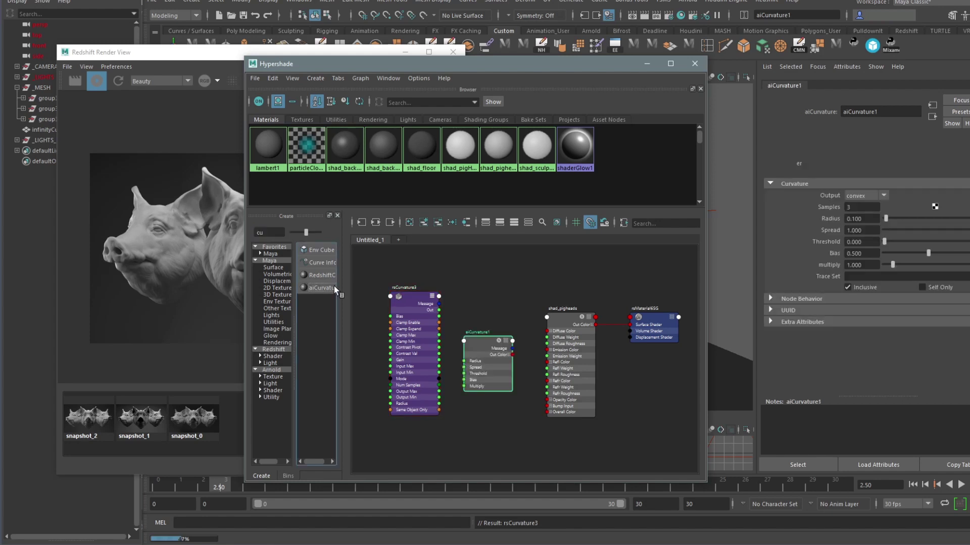
{"action": "left_click_drag", "start_coordinate": [487, 348], "coordinate": [479, 308]}
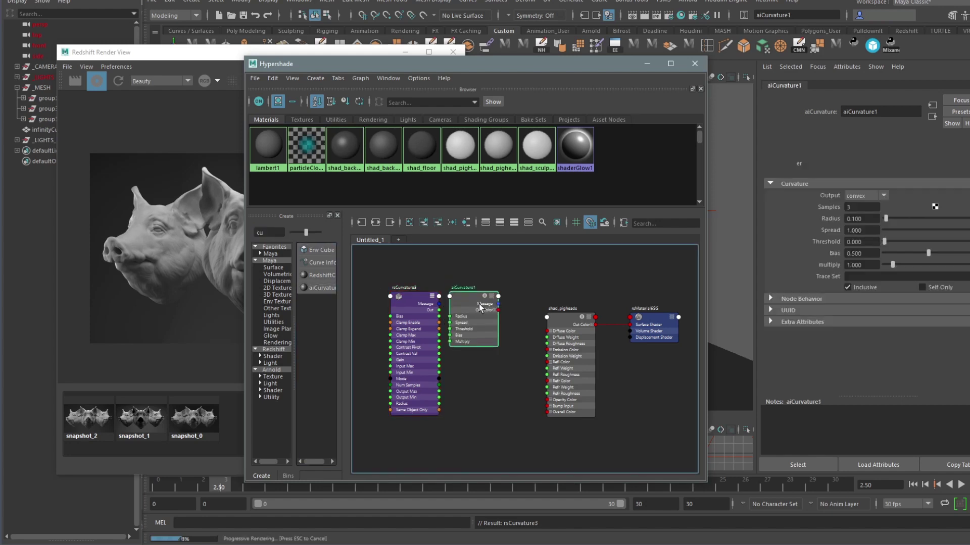
{"action": "left_click", "coordinate": [875, 196]}
{"action": "left_click", "coordinate": [859, 196]}
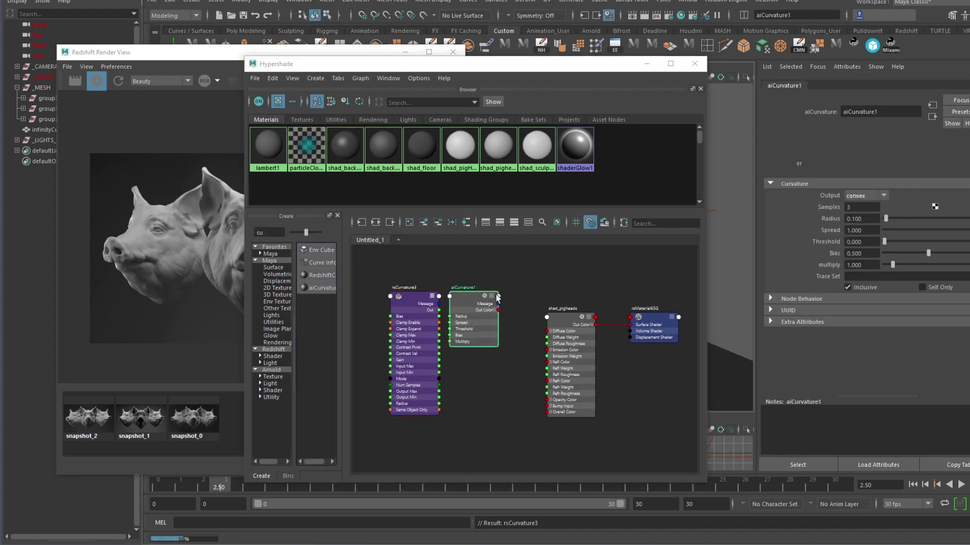
{"action": "left_click", "coordinate": [411, 300]}
{"action": "left_click", "coordinate": [890, 155]}
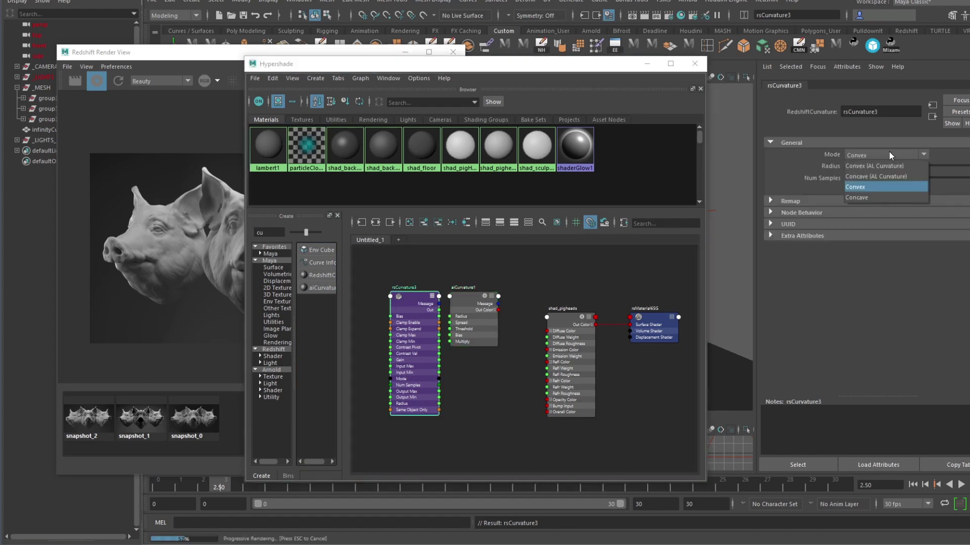
{"action": "left_click", "coordinate": [888, 155]}
{"action": "left_click", "coordinate": [473, 302]}
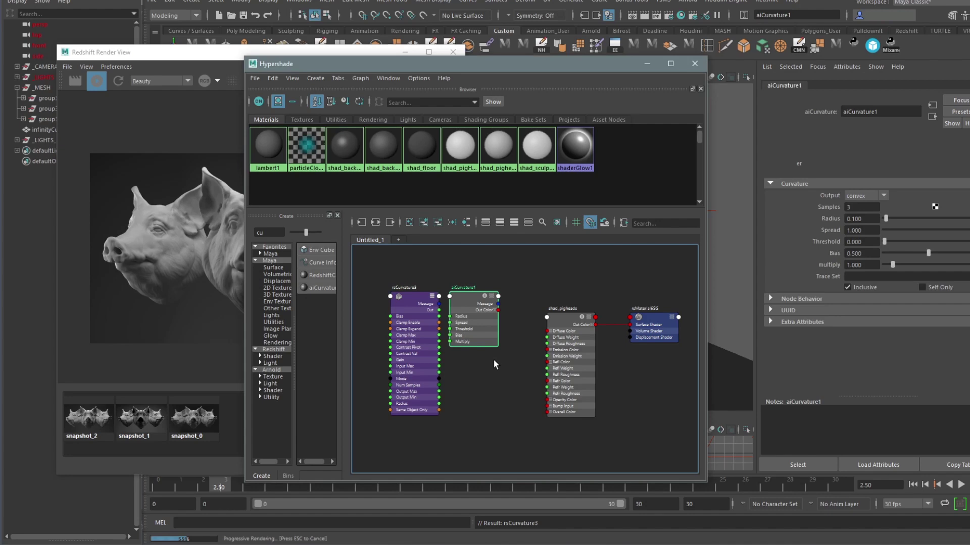
{"action": "key", "text": "Delete"}
Add a Ramp texture to the graph and place it between the curvature node and shad_pigheads.
{"action": "left_click_drag", "start_coordinate": [318, 65], "coordinate": [554, 90]}
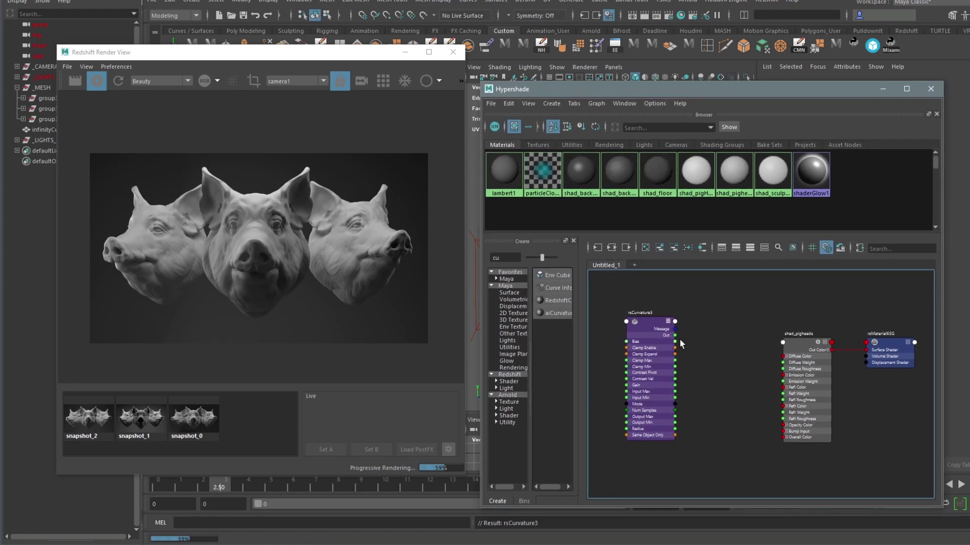
{"action": "middle_click_drag", "start_coordinate": [680, 338], "coordinate": [745, 325], "text": "alt"}
{"action": "left_click_drag", "start_coordinate": [716, 305], "coordinate": [685, 320]}
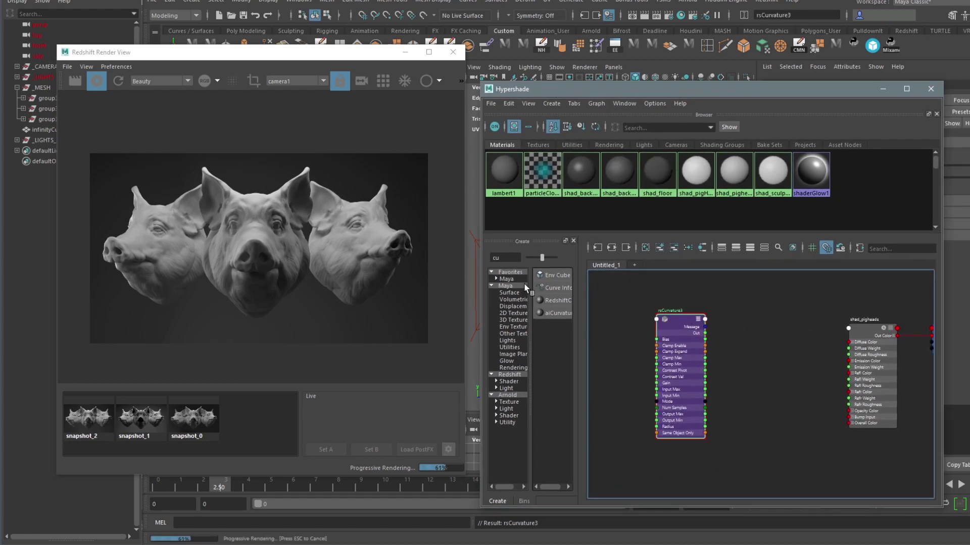
{"action": "left_click", "coordinate": [507, 257]}
{"action": "type", "text": "ra"}
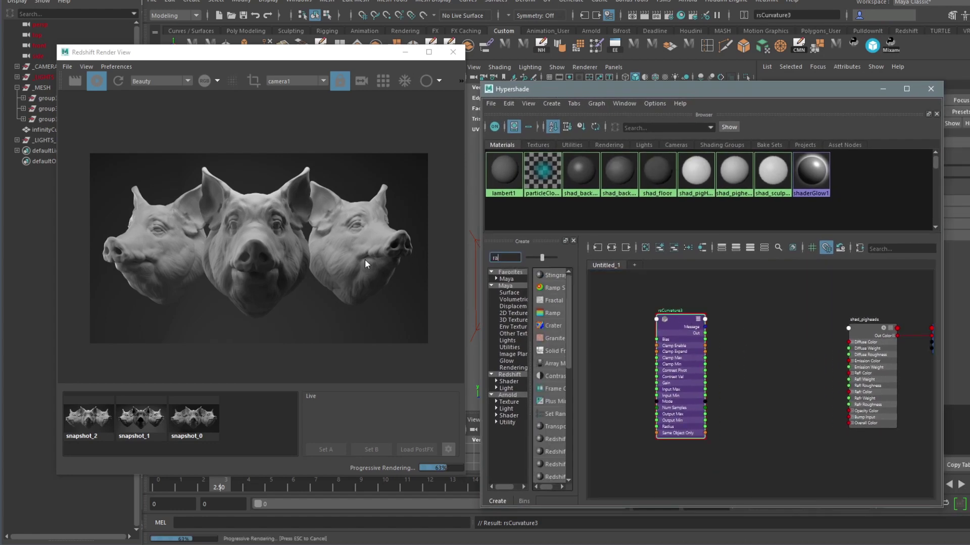
{"action": "type", "text": "mp"}
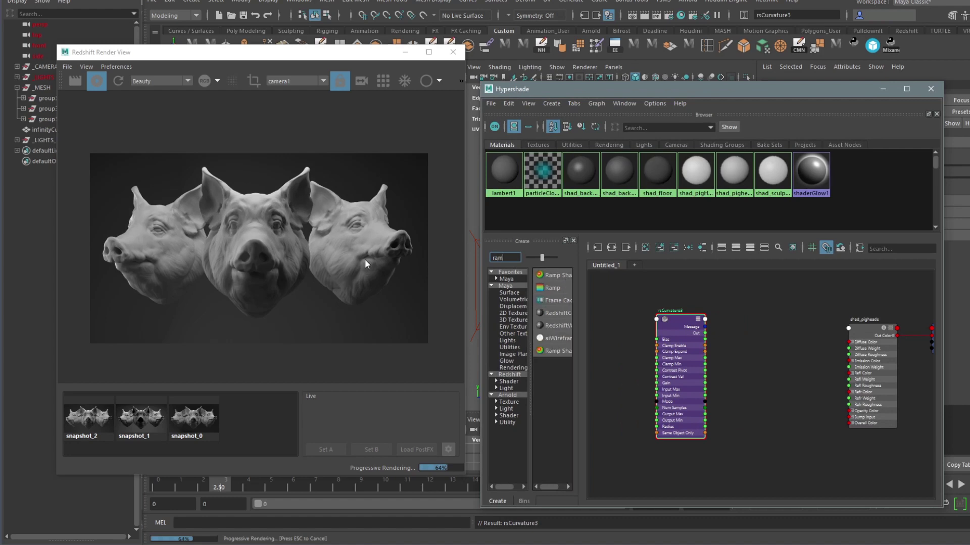
{"action": "left_click", "coordinate": [548, 288]}
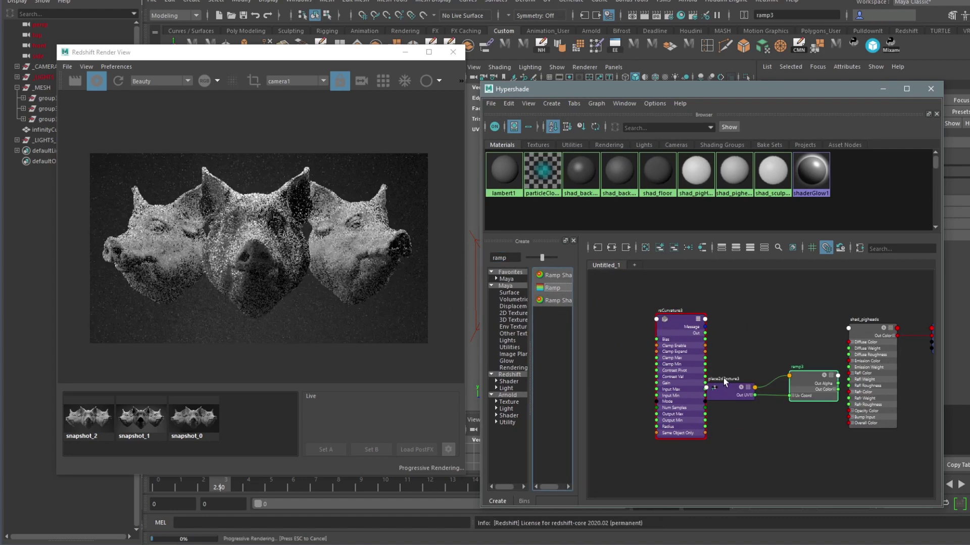
{"action": "left_click_drag", "start_coordinate": [807, 390], "coordinate": [771, 322]}
Set the Redshift curvature node's mode to Concave and stop the interactive render.
{"action": "left_click", "coordinate": [678, 316]}
{"action": "left_click_drag", "start_coordinate": [774, 98], "coordinate": [587, 112]}
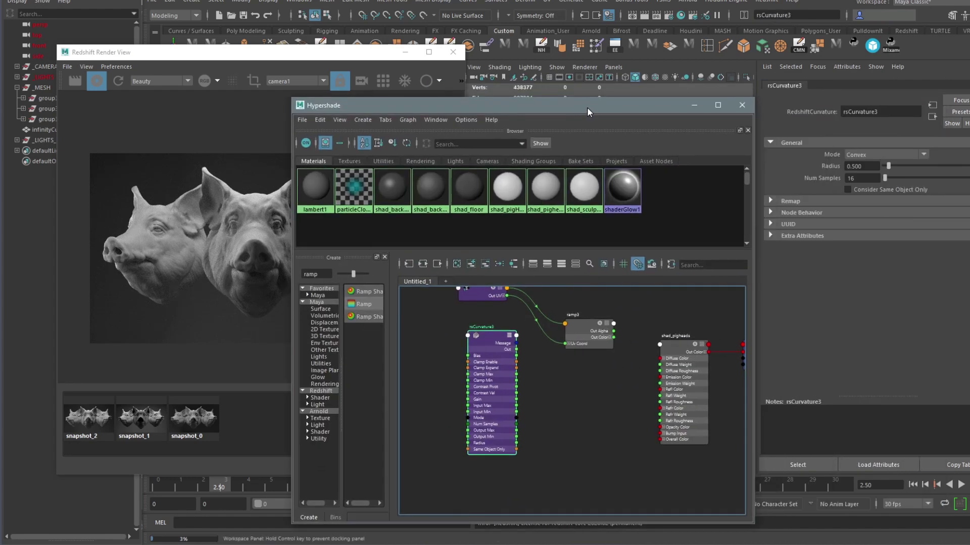
{"action": "left_click", "coordinate": [883, 154]}
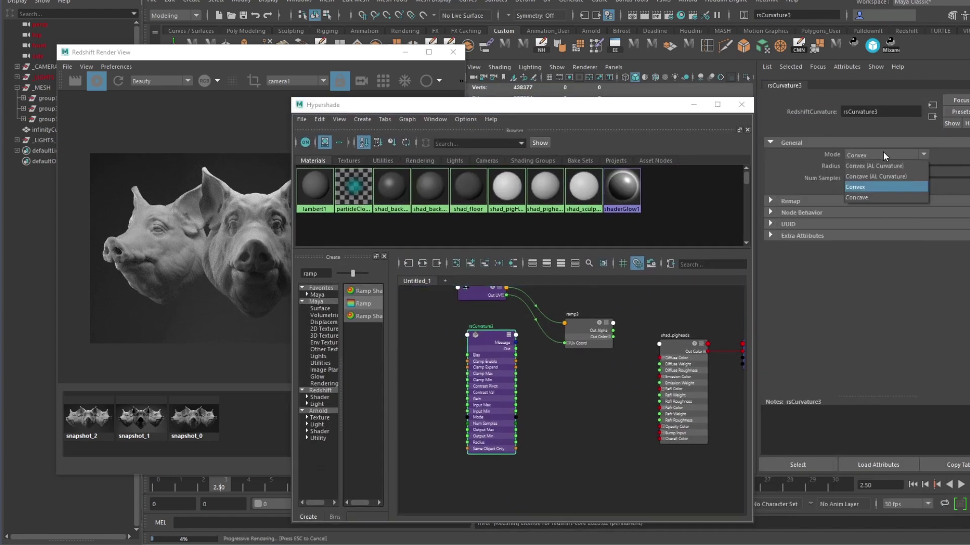
{"action": "left_click", "coordinate": [871, 198]}
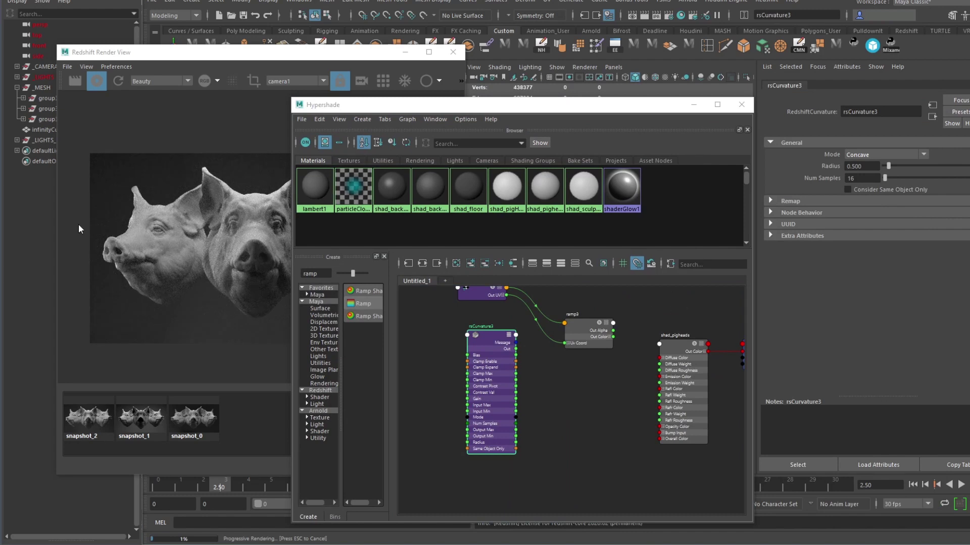
{"action": "left_click", "coordinate": [98, 79]}
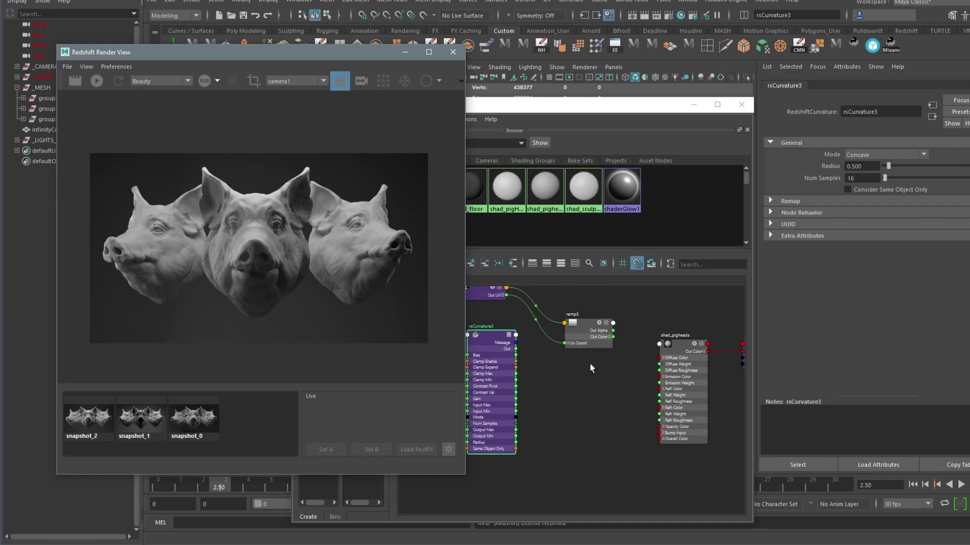
Connect the Redshift curvature node's Out to the V Coord of the new ramp.
{"action": "left_click", "coordinate": [580, 324]}
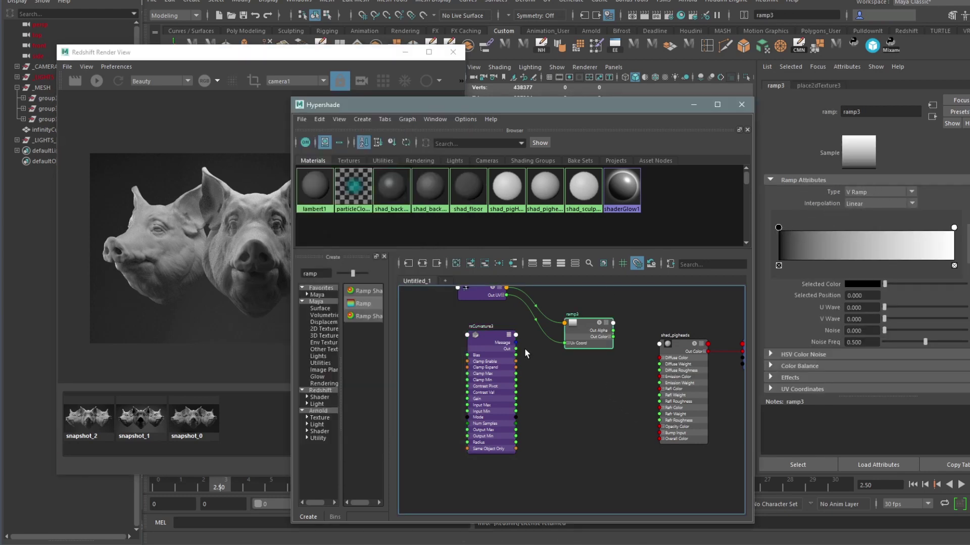
{"action": "scroll", "coordinate": [525, 347], "scroll_direction": "up", "scroll_amount": 3}
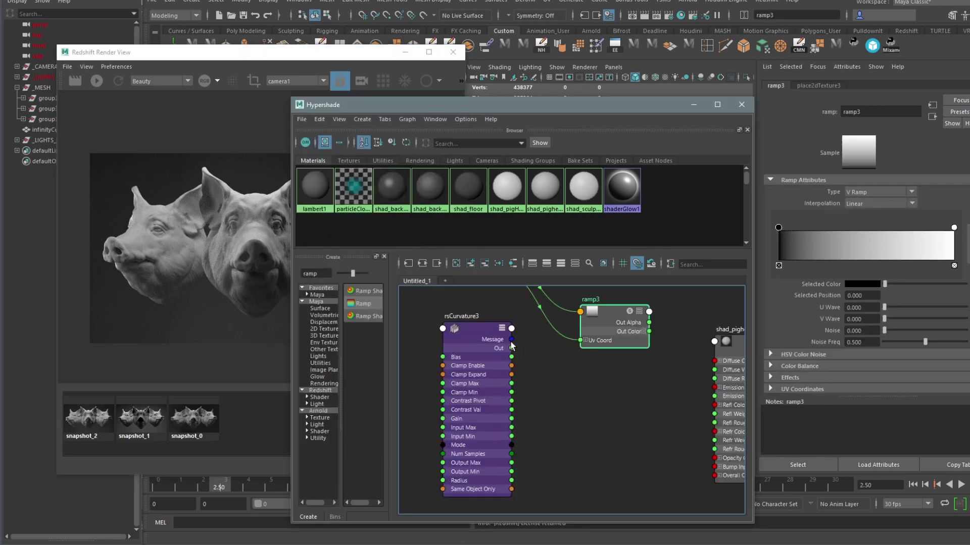
{"action": "left_click", "coordinate": [586, 340]}
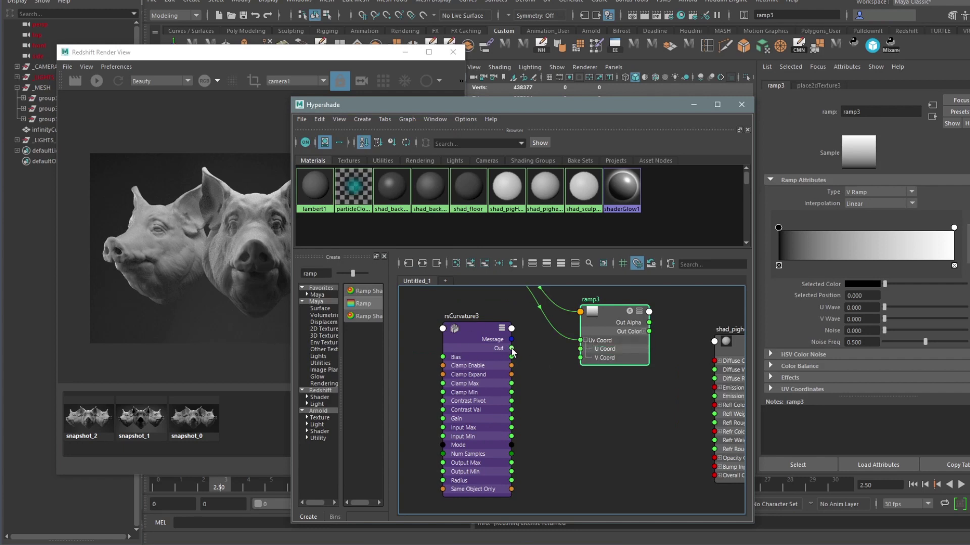
{"action": "left_click_drag", "start_coordinate": [512, 348], "coordinate": [583, 358]}
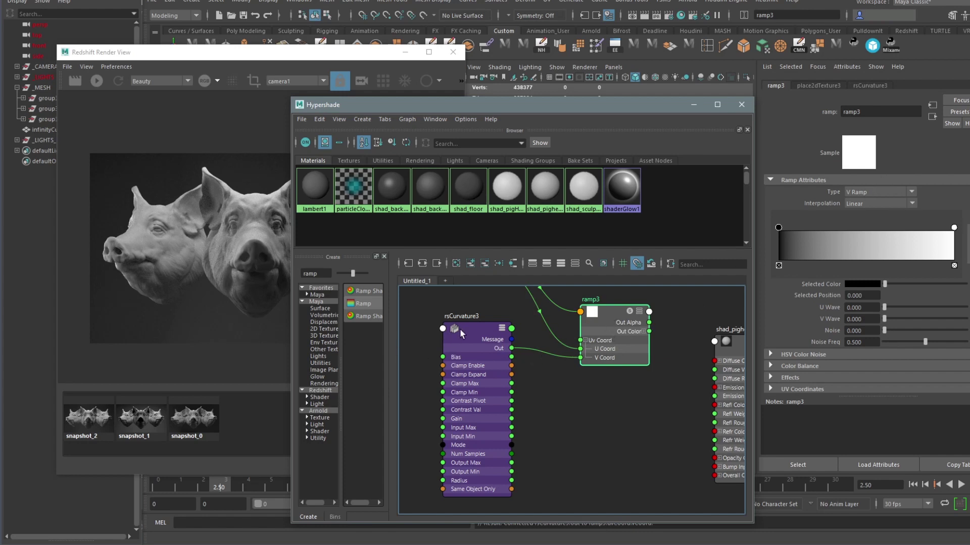
{"action": "middle_click_drag", "start_coordinate": [618, 346], "coordinate": [545, 353], "text": "alt"}
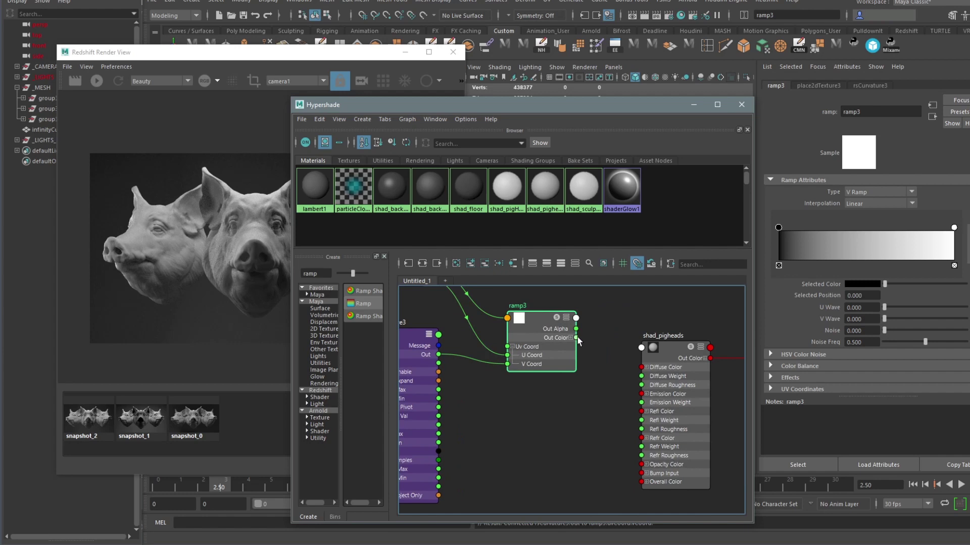
Connect the new ramp's Out Color to the Diffuse Color of shad_pigheads and start the interactive render.
{"action": "left_click_drag", "start_coordinate": [576, 338], "coordinate": [662, 356]}
{"action": "left_click", "coordinate": [213, 109]}
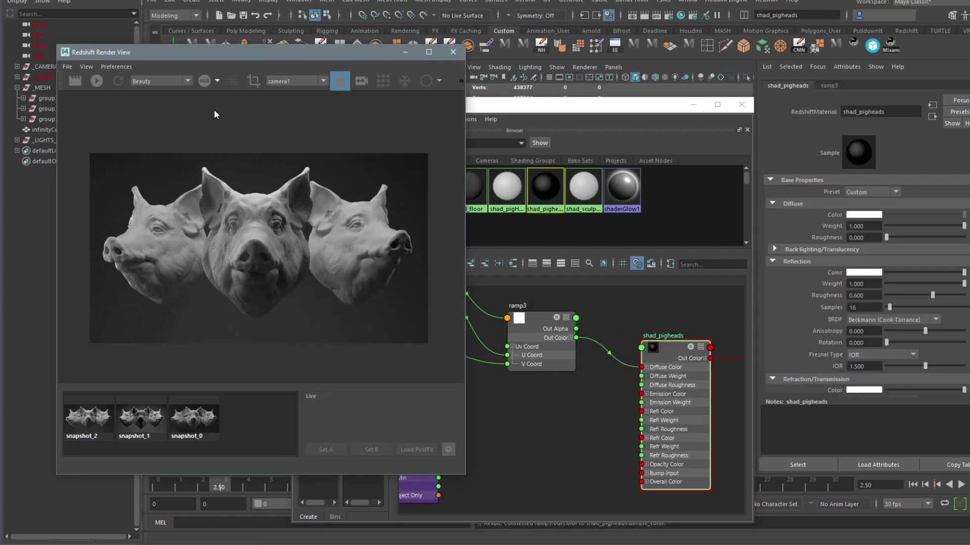
{"action": "left_click", "coordinate": [74, 83]}
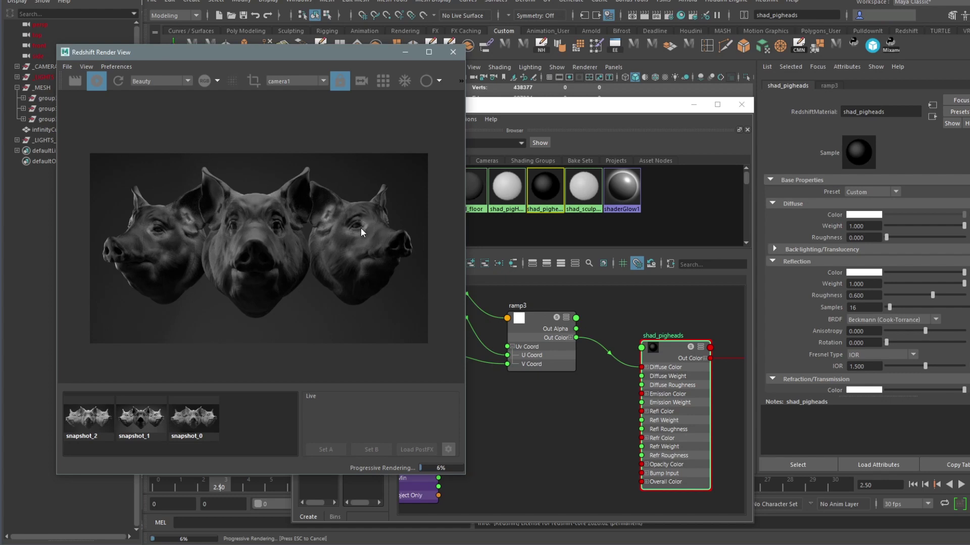
Reverse the ramp's gradient, placing the white marker at position 0 and the black marker at position 1.
{"action": "left_click", "coordinate": [541, 322]}
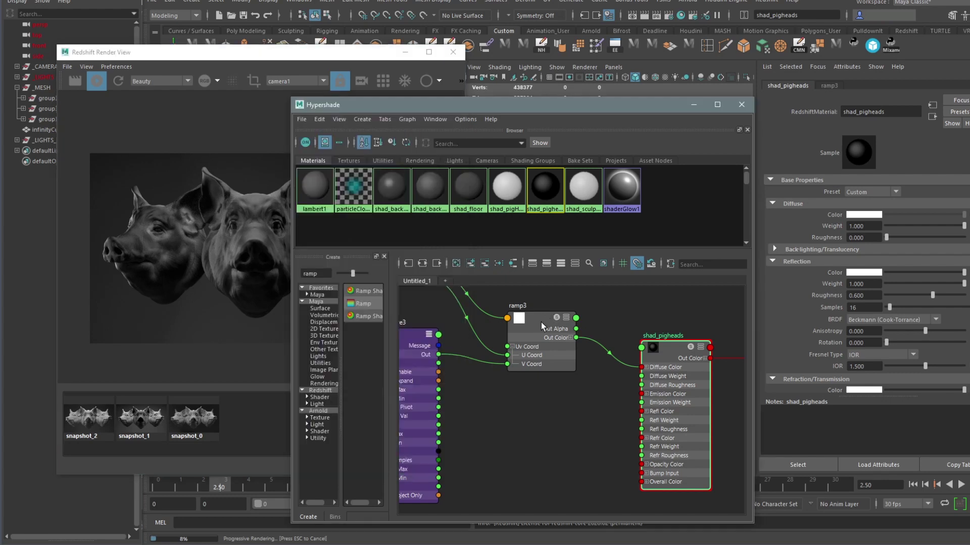
{"action": "left_click_drag", "start_coordinate": [778, 228], "coordinate": [885, 227]}
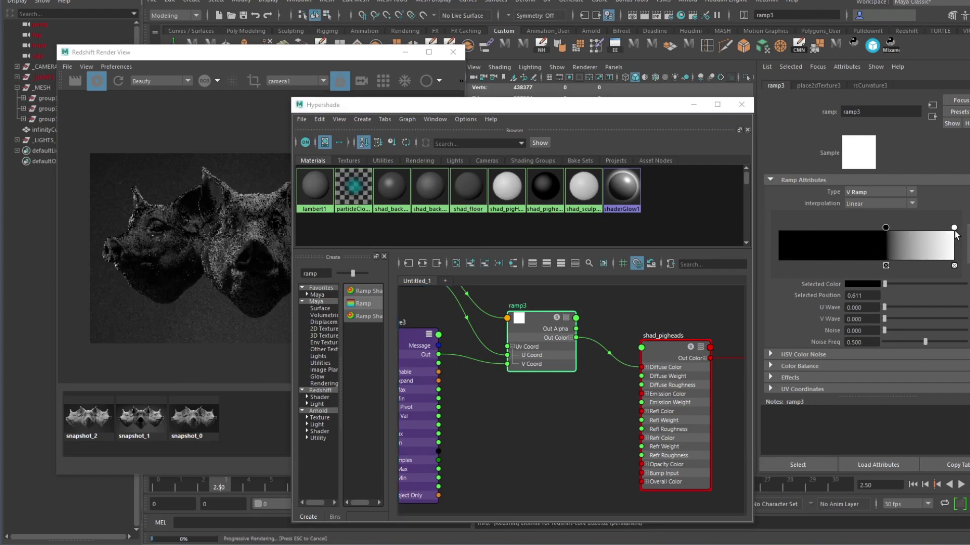
{"action": "left_click_drag", "start_coordinate": [953, 228], "coordinate": [650, 240]}
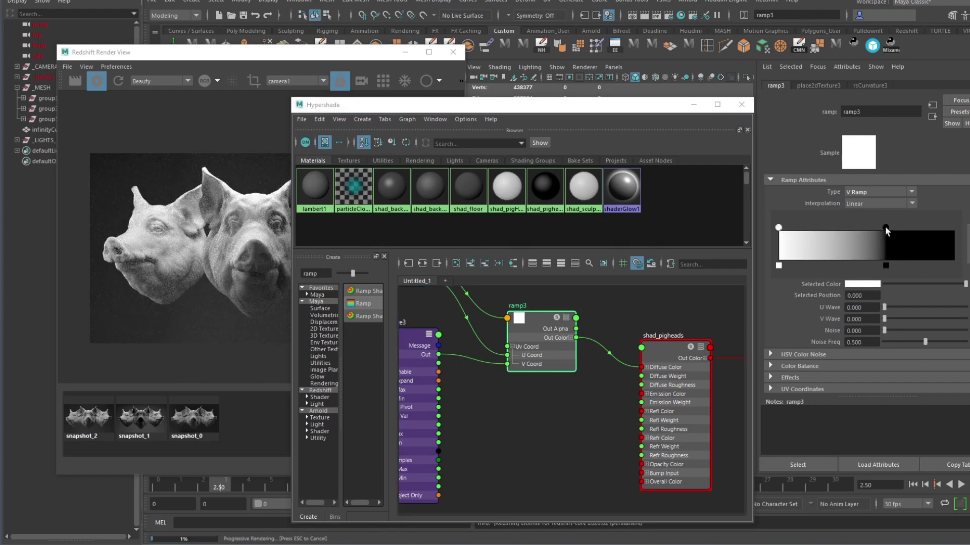
{"action": "left_click_drag", "start_coordinate": [885, 227], "coordinate": [953, 228]}
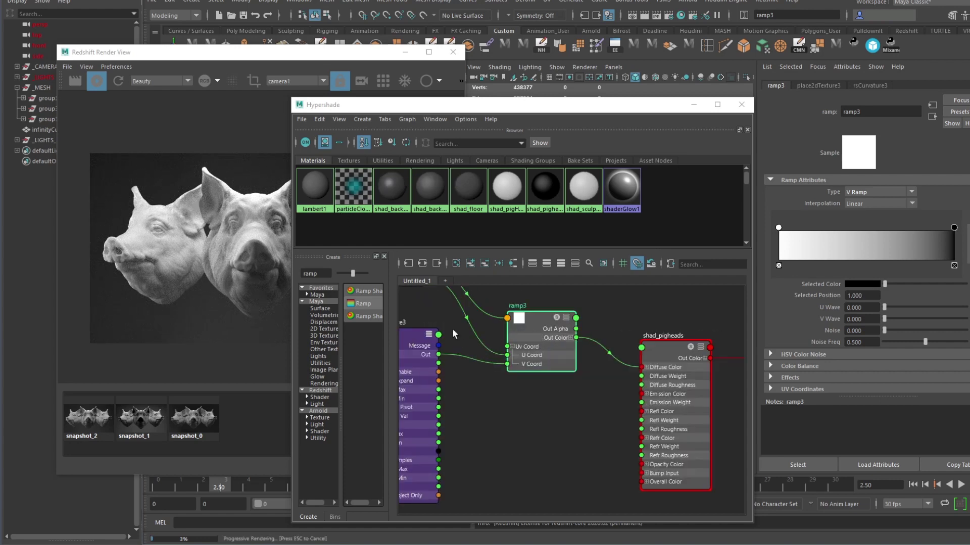
Darken the ramp's white marker to a mid grey with a value of 0.322, and uncover the render.
{"action": "left_click", "coordinate": [778, 228]}
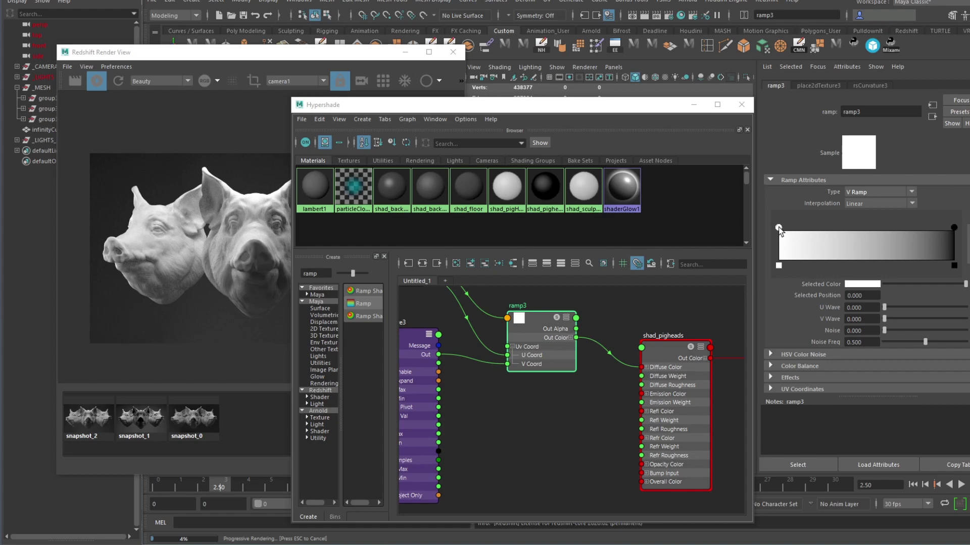
{"action": "left_click", "coordinate": [870, 284]}
{"action": "mouse_move", "coordinate": [465, 284]}
{"action": "left_mouse_down"}
{"action": "mouse_move", "coordinate": [453, 277]}
{"action": "mouse_move", "coordinate": [439, 289]}
{"action": "left_mouse_up"}
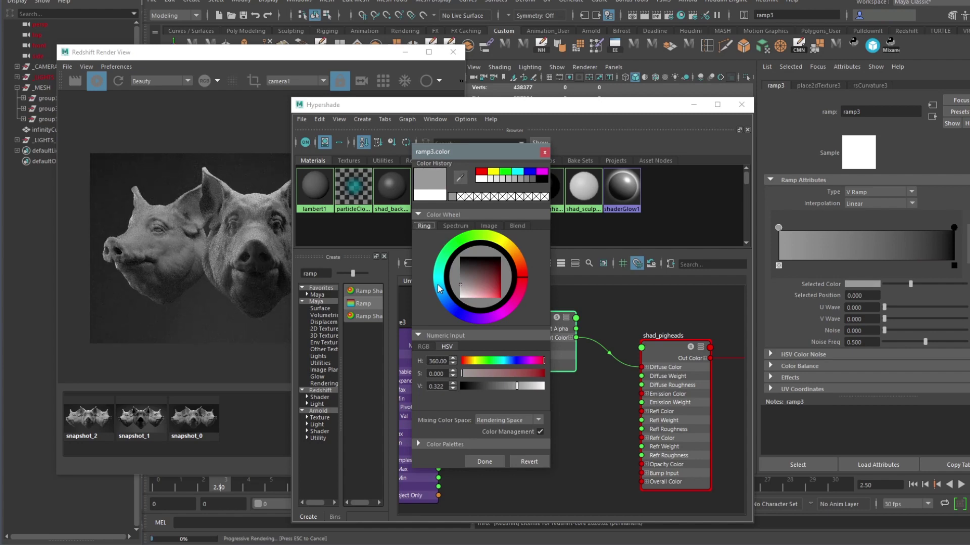
{"action": "left_click", "coordinate": [484, 461]}
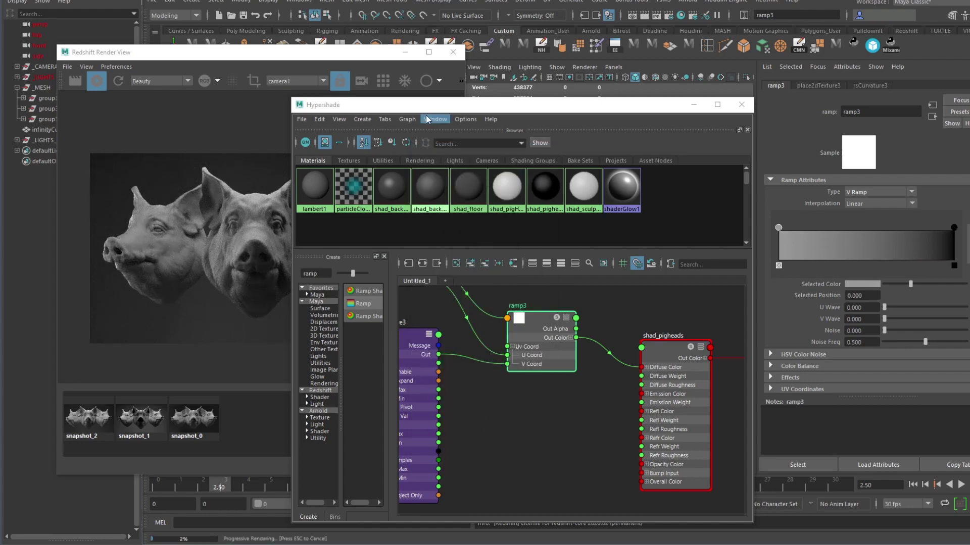
{"action": "left_click_drag", "start_coordinate": [429, 105], "coordinate": [569, 102]}
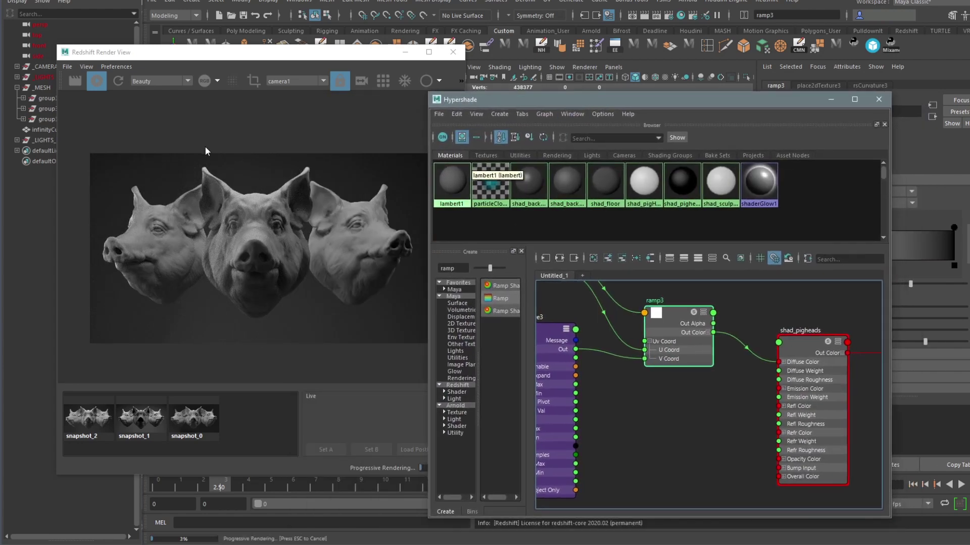
Lighten the ramp's black end marker to a very dark grey with a value of 0.014.
{"action": "left_click", "coordinate": [954, 229]}
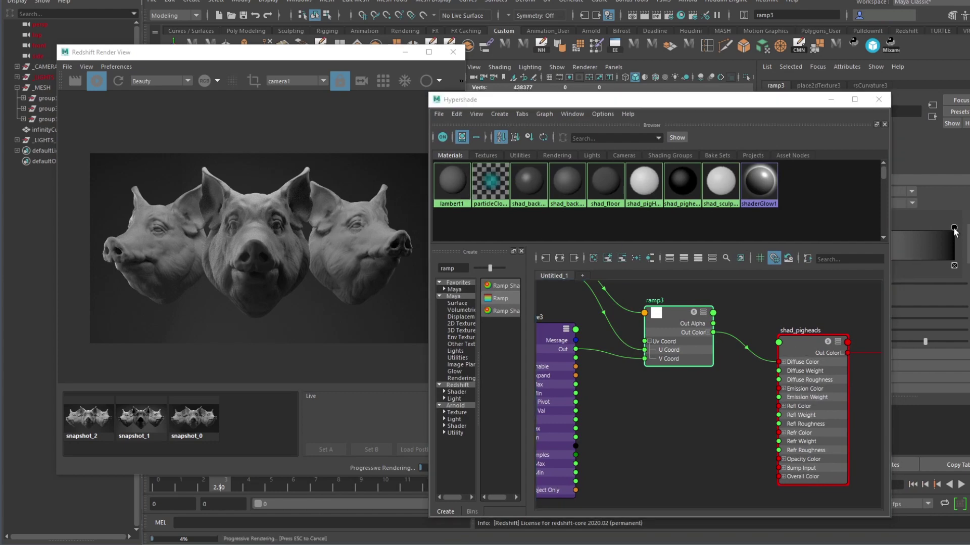
{"action": "left_click_drag", "start_coordinate": [779, 104], "coordinate": [580, 202]}
{"action": "left_click", "coordinate": [868, 284]}
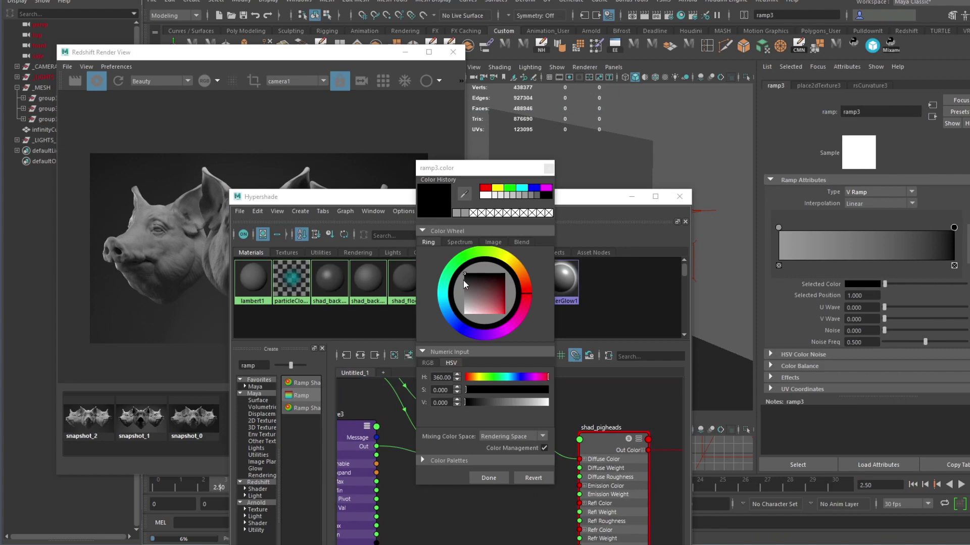
{"action": "left_click_drag", "start_coordinate": [464, 281], "coordinate": [458, 279]}
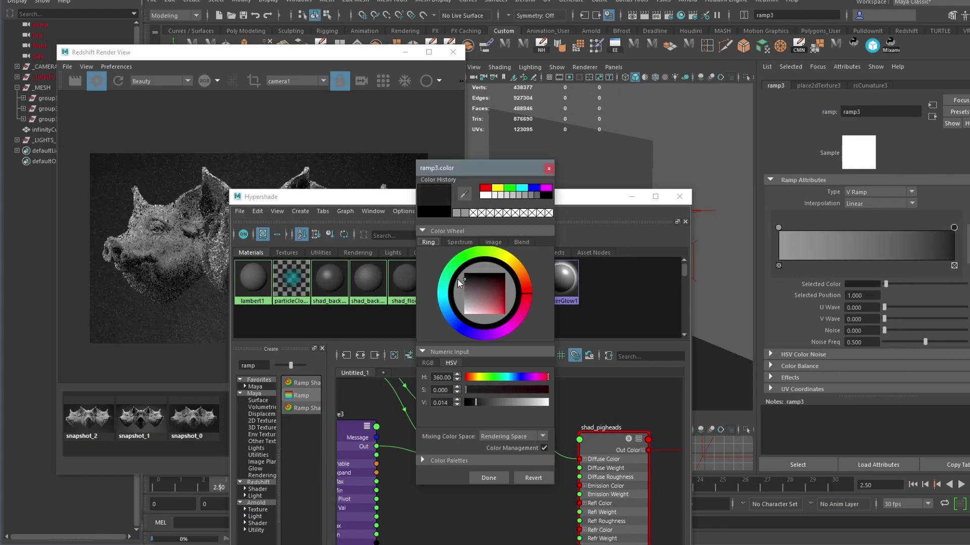
{"action": "left_click", "coordinate": [489, 477]}
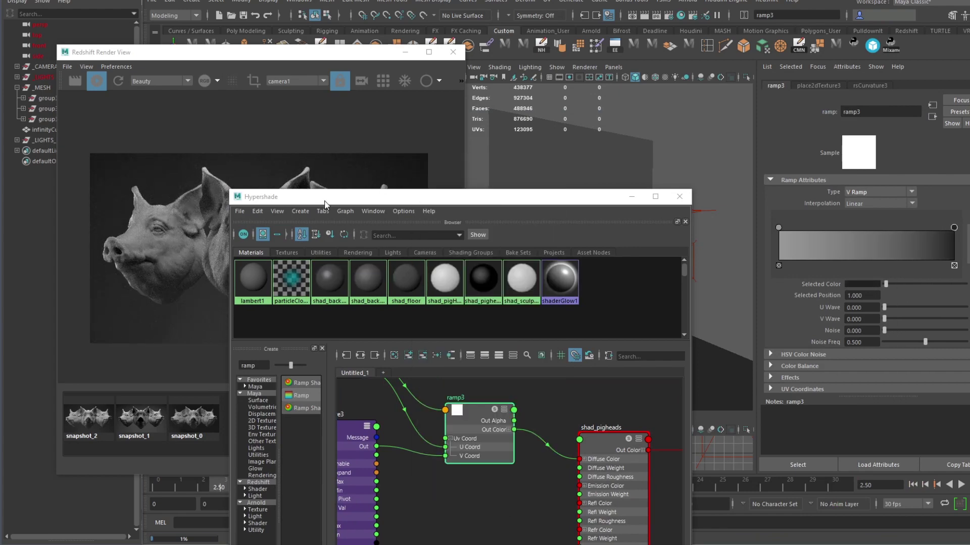
Enlarge the render view and store snapshots of the pig heads rendered with the curvature ramp.
{"action": "left_click_drag", "start_coordinate": [433, 201], "coordinate": [604, 78]}
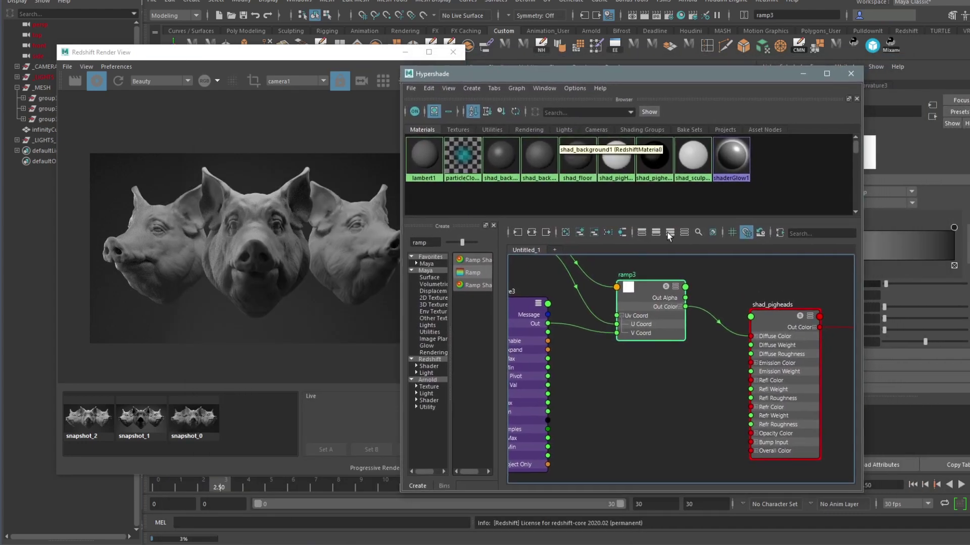
{"action": "left_click", "coordinate": [310, 197]}
{"action": "left_click_drag", "start_coordinate": [464, 148], "coordinate": [687, 145]}
{"action": "left_click", "coordinate": [562, 82]}
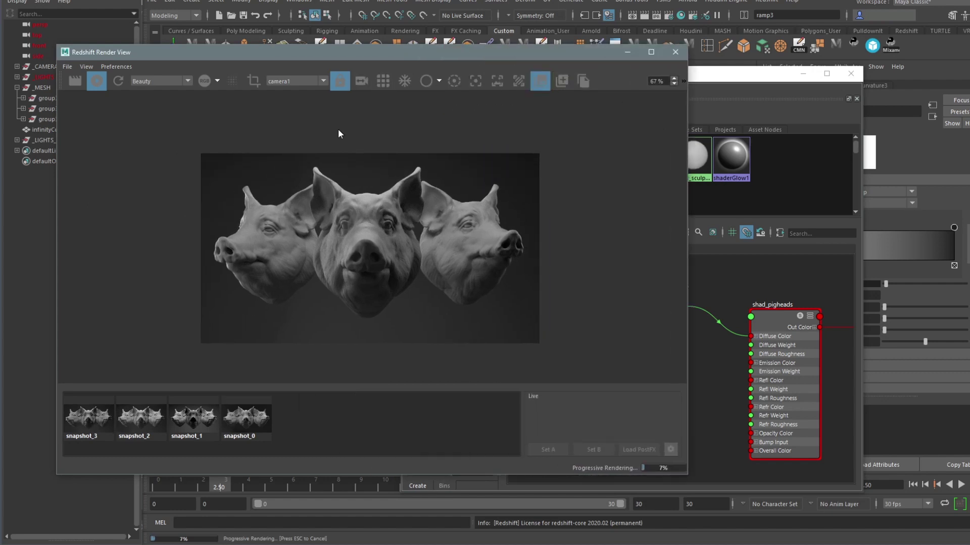
{"action": "left_click_drag", "start_coordinate": [686, 475], "coordinate": [609, 507]}
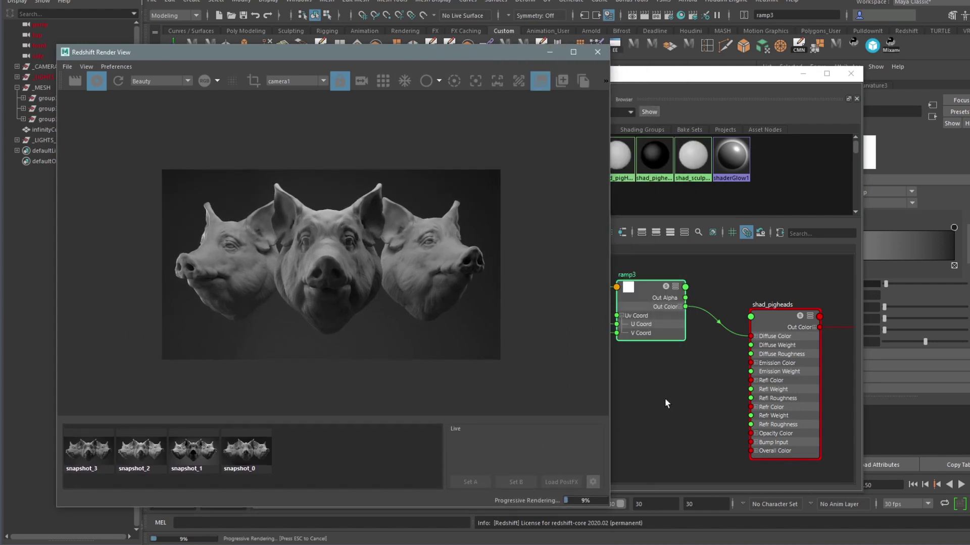
{"action": "left_click_drag", "start_coordinate": [441, 55], "coordinate": [423, 38]}
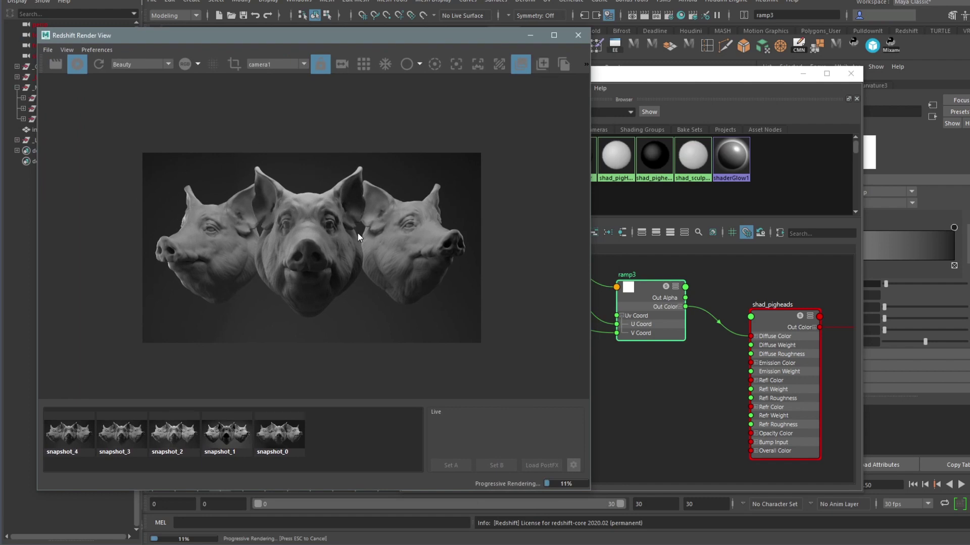
Try a plain grey diffuse color on shad_pigheads instead of the ramp and compare the render with snapshot_4.
{"action": "left_click", "coordinate": [677, 84]}
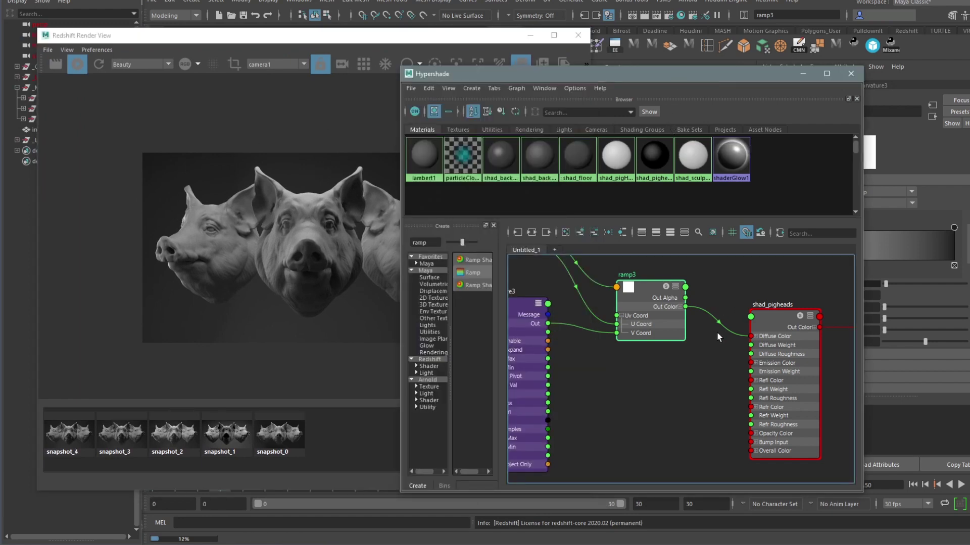
{"action": "left_click", "coordinate": [717, 322]}
{"action": "key", "text": "Delete"}
{"action": "left_click", "coordinate": [767, 321]}
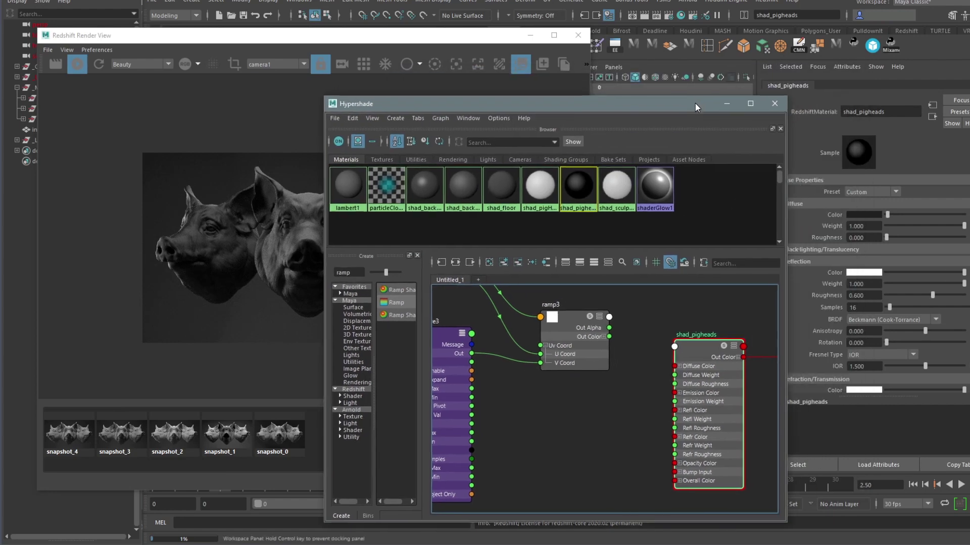
{"action": "left_click_drag", "start_coordinate": [656, 73], "coordinate": [579, 105]}
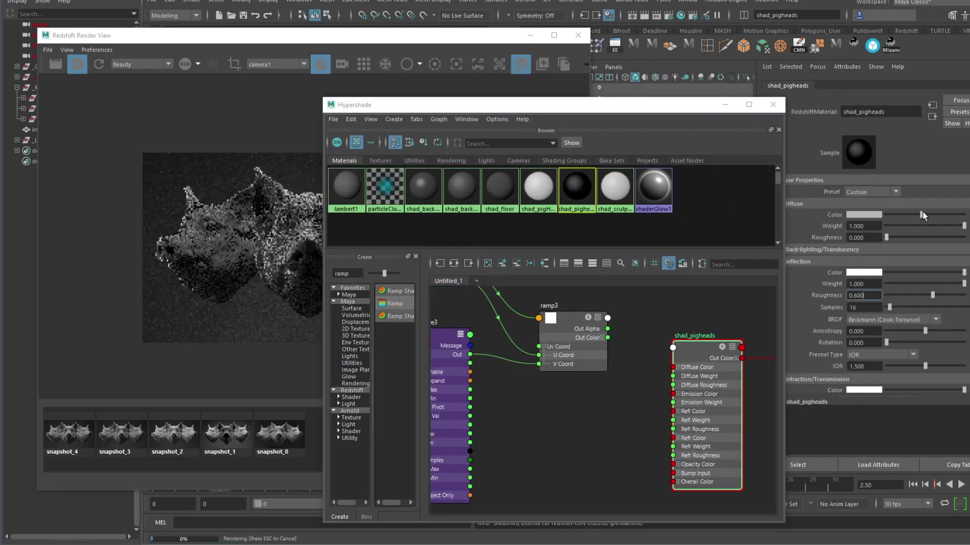
{"action": "left_click_drag", "start_coordinate": [923, 216], "coordinate": [909, 219]}
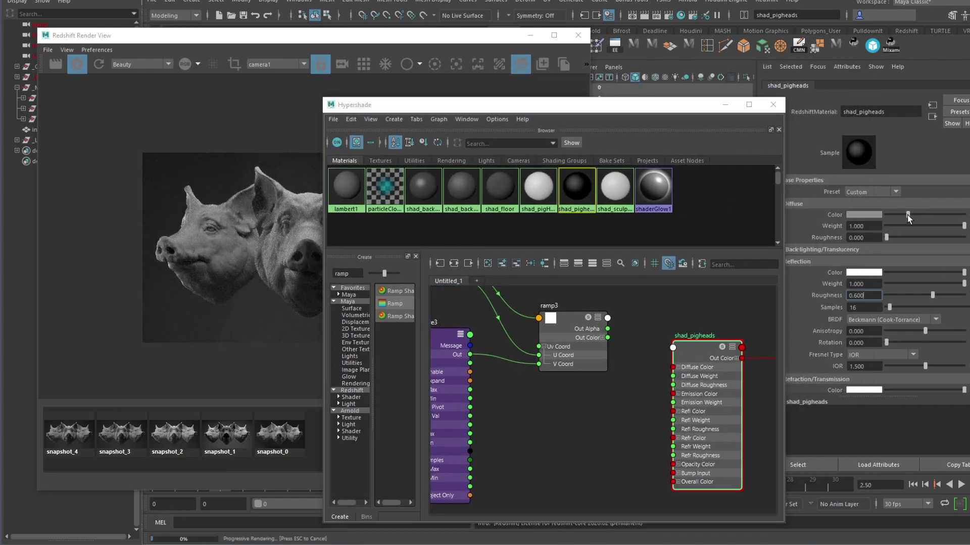
{"action": "left_click", "coordinate": [226, 244]}
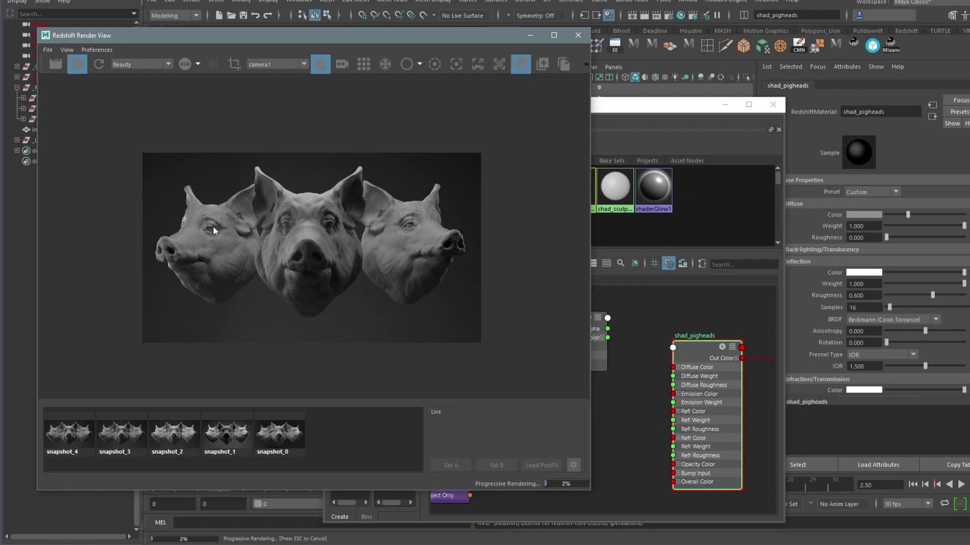
{"action": "left_click", "coordinate": [70, 434]}
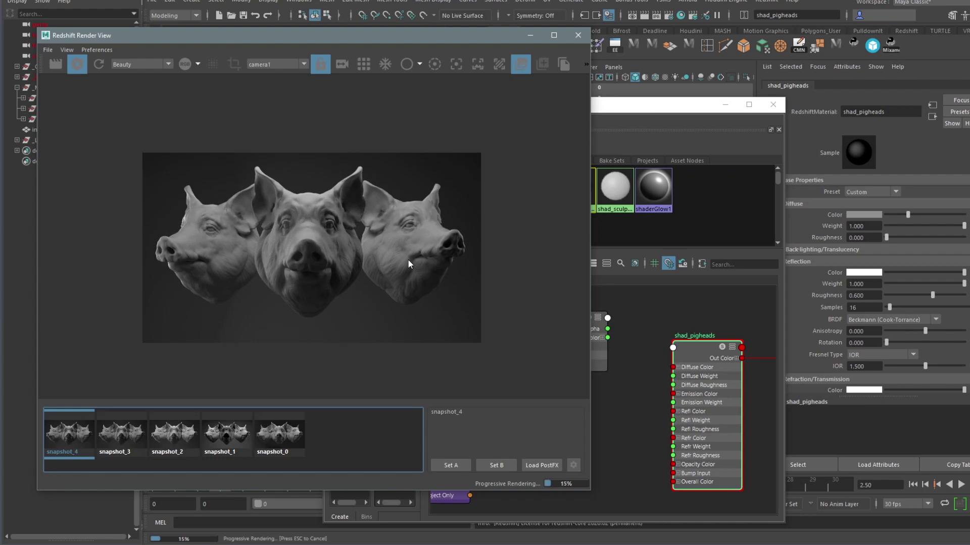
Reconnect the ramp's Out Color to the Diffuse Color of shad_pigheads.
{"action": "left_click", "coordinate": [656, 107]}
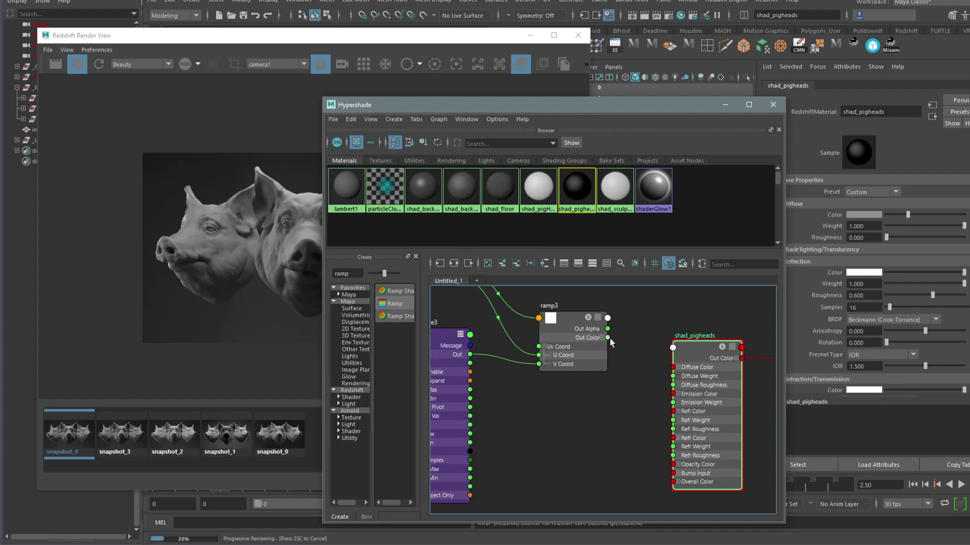
{"action": "left_click_drag", "start_coordinate": [608, 338], "coordinate": [679, 372]}
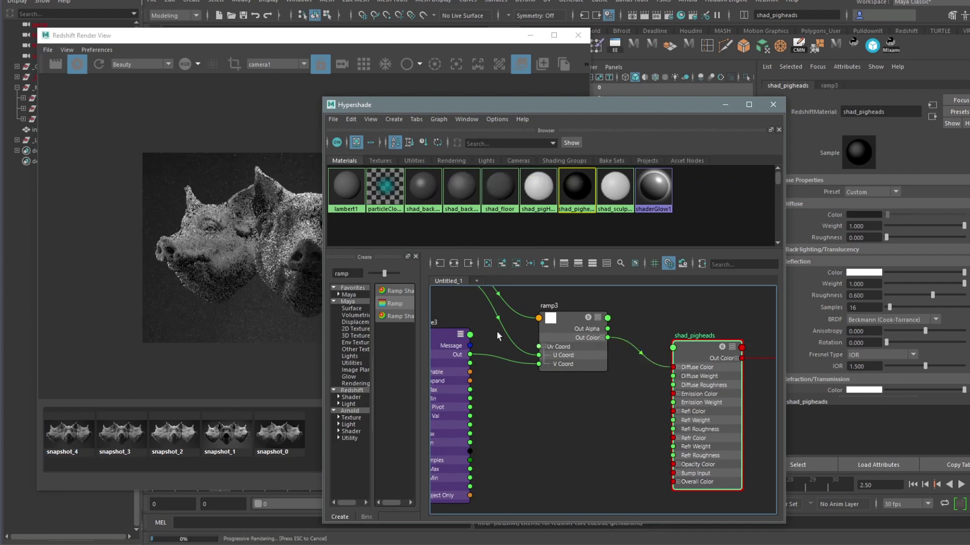
Set the Redshift curvature node's radius to 0.3.
{"action": "middle_click_drag", "start_coordinate": [495, 373], "coordinate": [629, 404], "text": "alt"}
{"action": "left_click", "coordinate": [559, 365]}
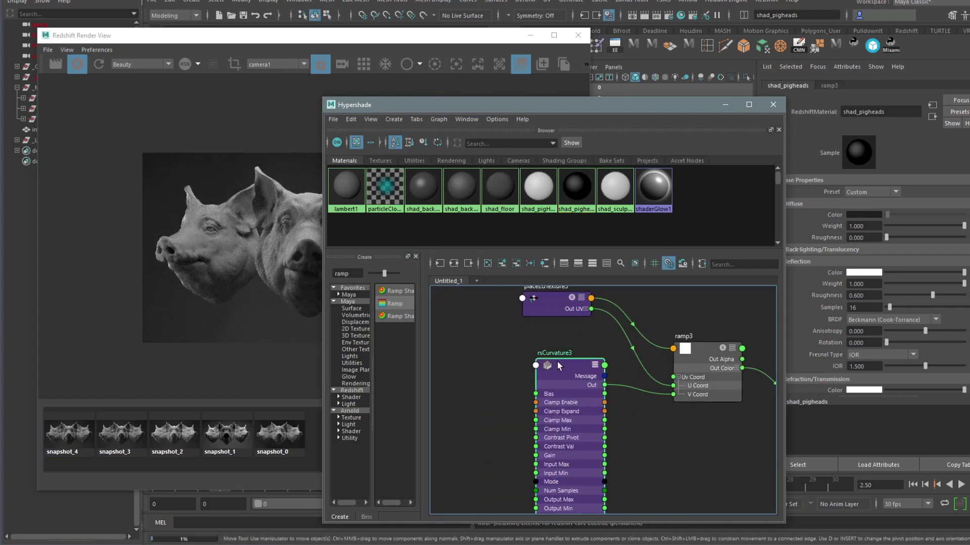
{"action": "left_click_drag", "start_coordinate": [866, 166], "coordinate": [691, 173]}
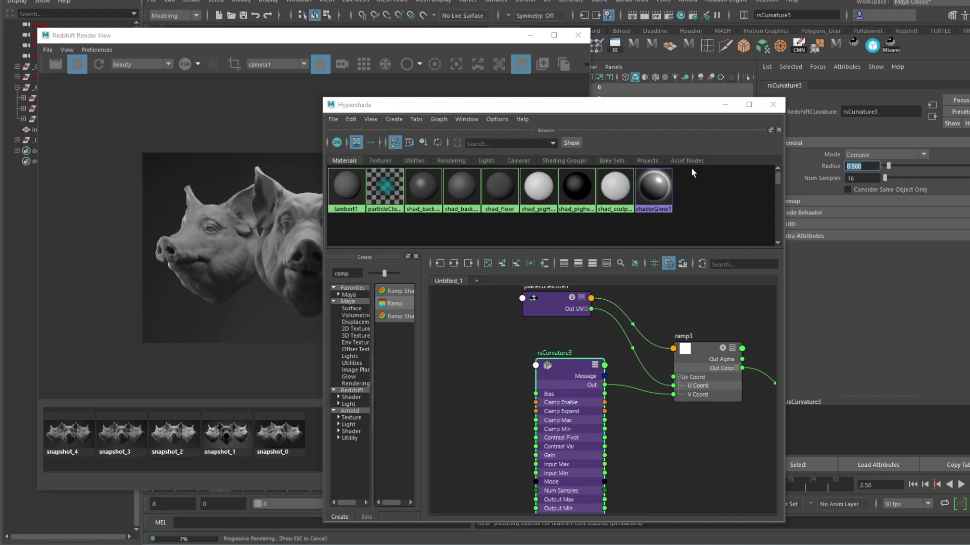
{"action": "type", "text": ".3"}
{"action": "key", "text": "Return"}
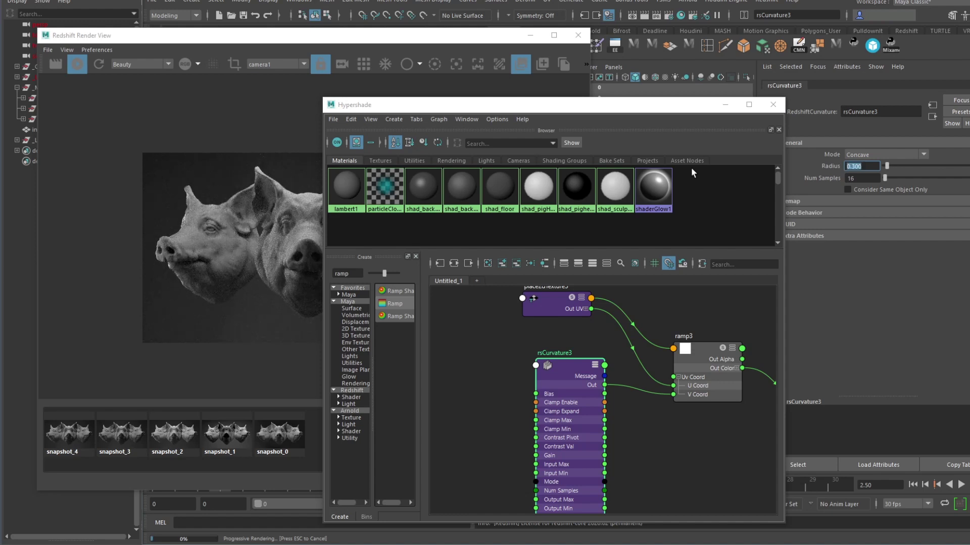
Compare the live pig-head render with snapshot_4 up close to judge the smaller curvature radius.
{"action": "left_click", "coordinate": [238, 232]}
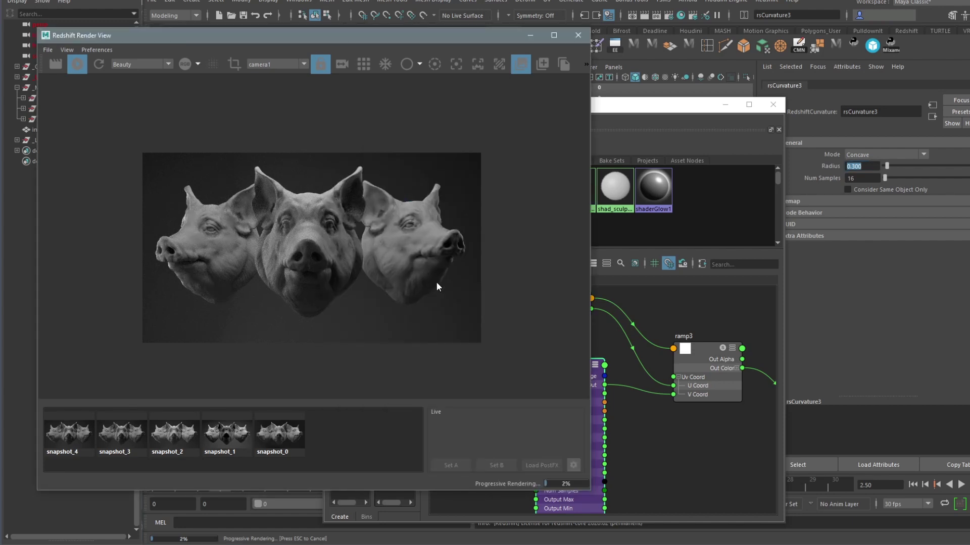
{"action": "scroll", "coordinate": [397, 278], "scroll_direction": "up", "scroll_amount": 4}
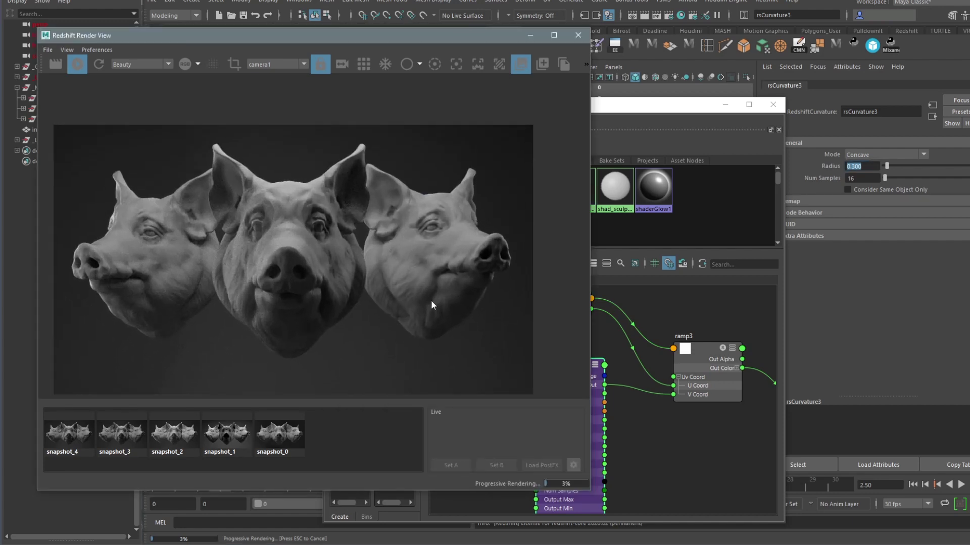
{"action": "left_click", "coordinate": [75, 436]}
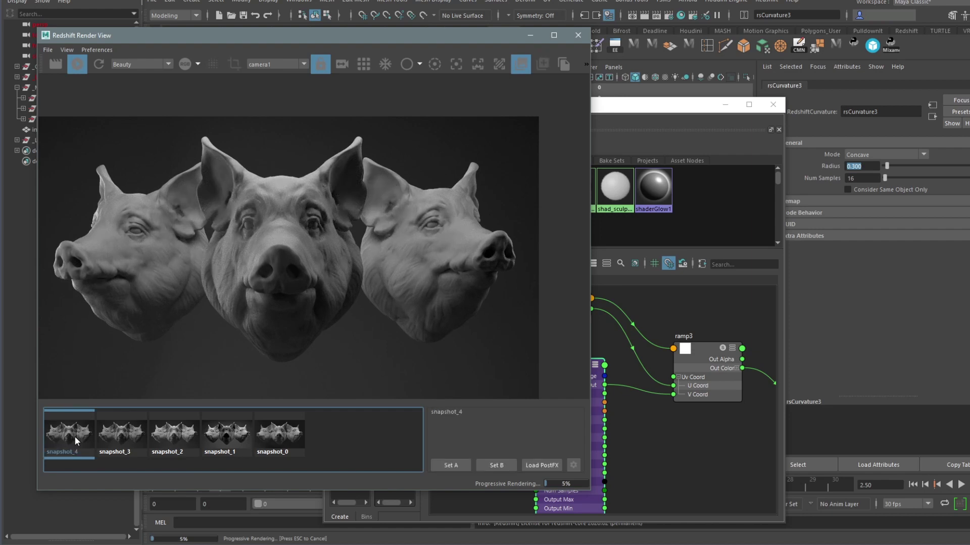
{"action": "left_click", "coordinate": [75, 437]}
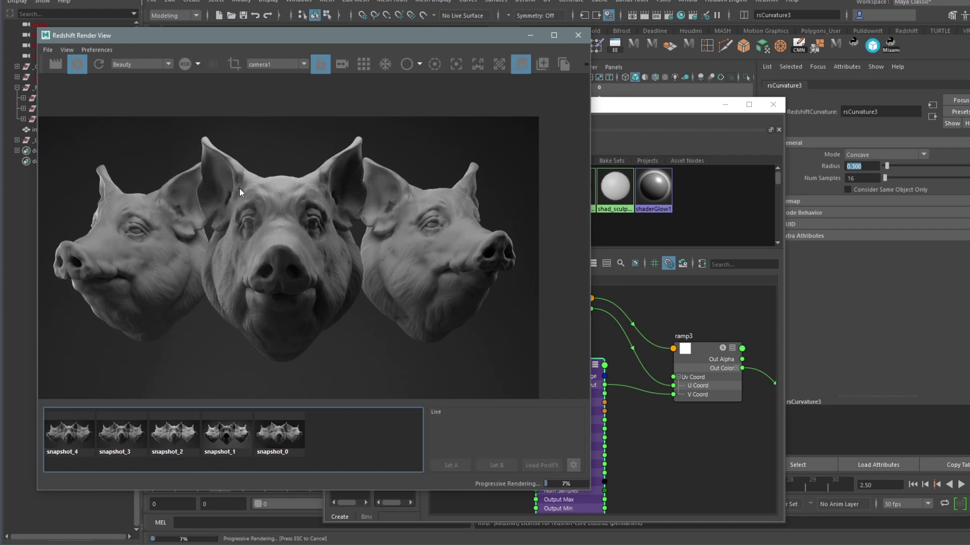
{"action": "scroll", "coordinate": [298, 201], "scroll_direction": "down", "scroll_amount": 1}
Select the shad_pigheads material in the node graph and bring up its Sub-Surface attributes beside the render.
{"action": "left_click", "coordinate": [671, 434]}
{"action": "scroll", "coordinate": [671, 433], "scroll_direction": "down", "scroll_amount": 3}
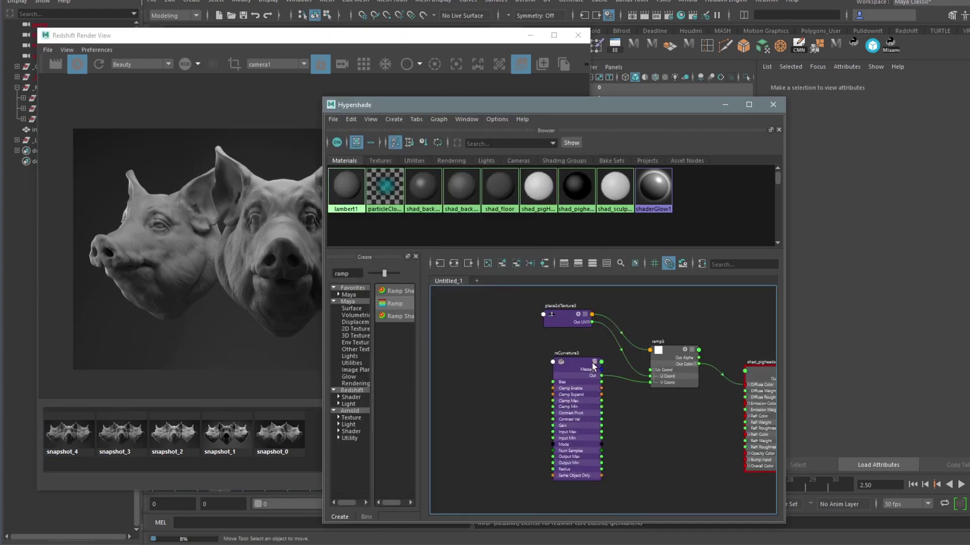
{"action": "middle_click_drag", "start_coordinate": [758, 430], "coordinate": [675, 389], "text": "alt"}
{"action": "left_click", "coordinate": [619, 331]}
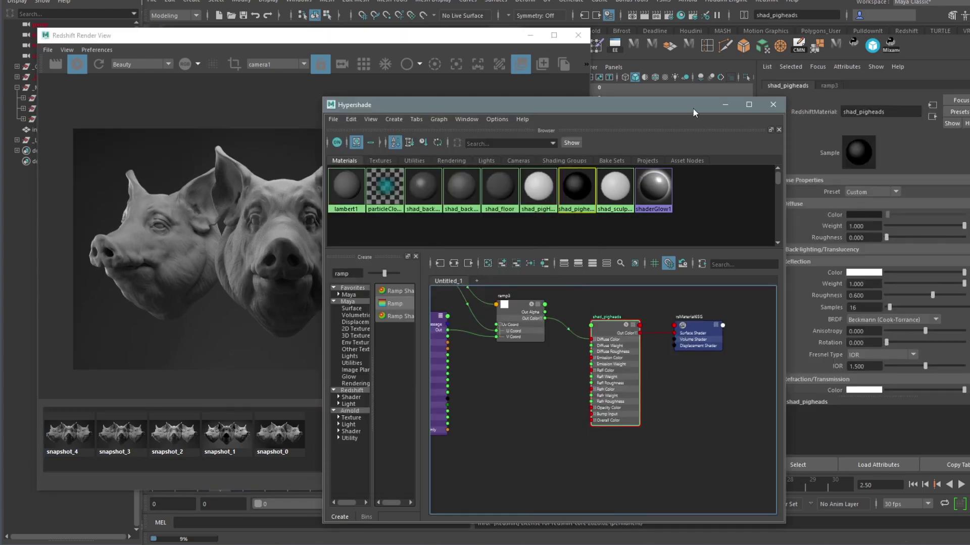
{"action": "left_click_drag", "start_coordinate": [694, 104], "coordinate": [521, 410]}
{"action": "scroll", "coordinate": [894, 285], "scroll_direction": "down", "scroll_amount": 3}
{"action": "scroll", "coordinate": [888, 303], "scroll_direction": "down", "scroll_amount": 4}
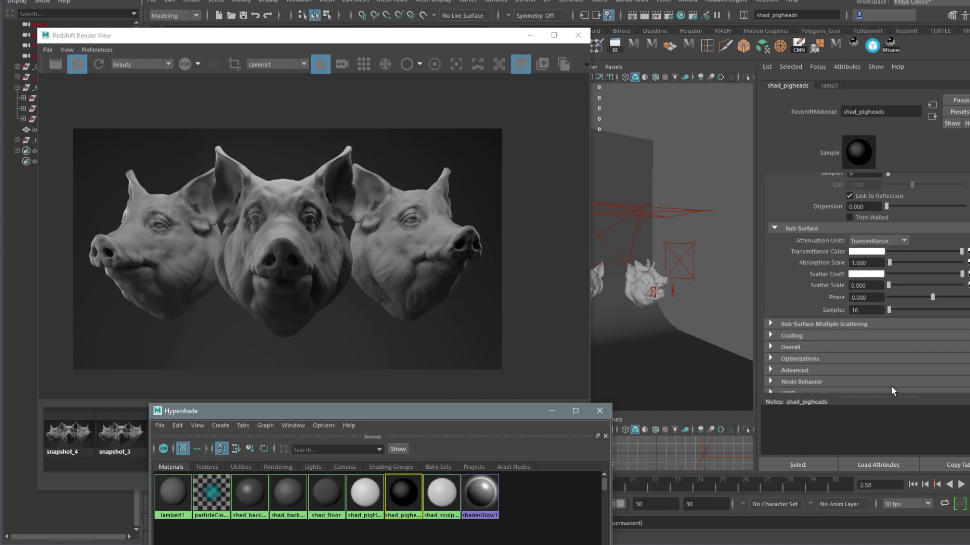
{"action": "left_click", "coordinate": [821, 324]}
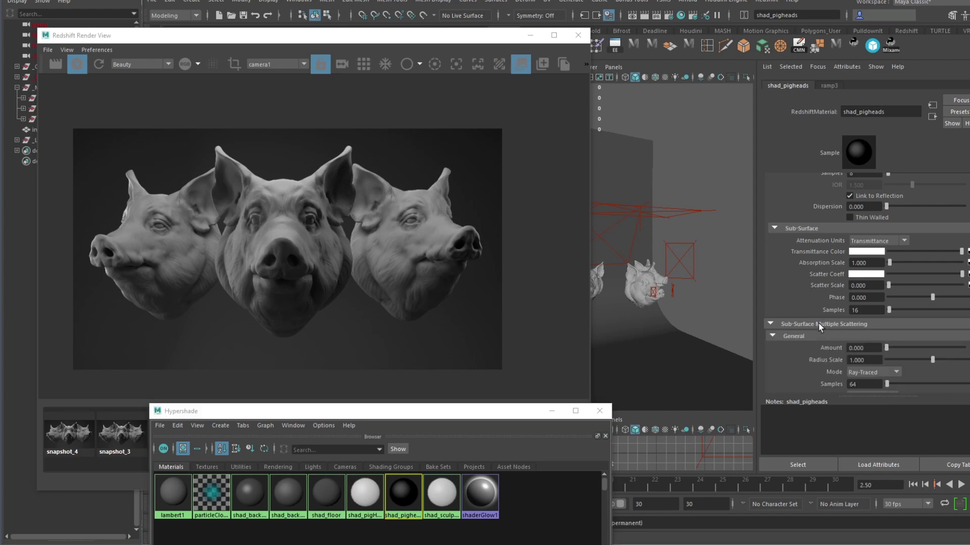
{"action": "left_click", "coordinate": [818, 323]}
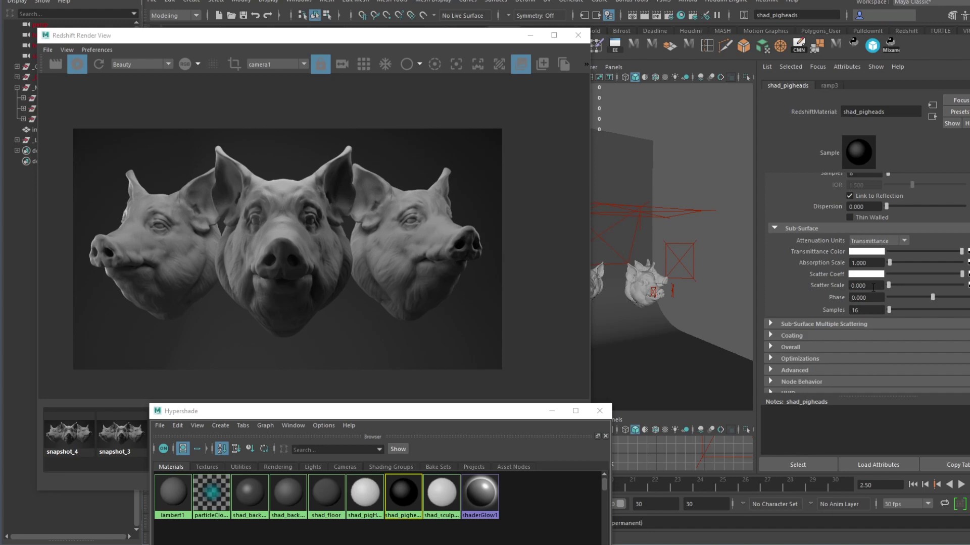
Store a snapshot of the current render and set the Sub-Surface Scatter Scale of shad_pigheads to 15.
{"action": "left_click", "coordinate": [872, 285]}
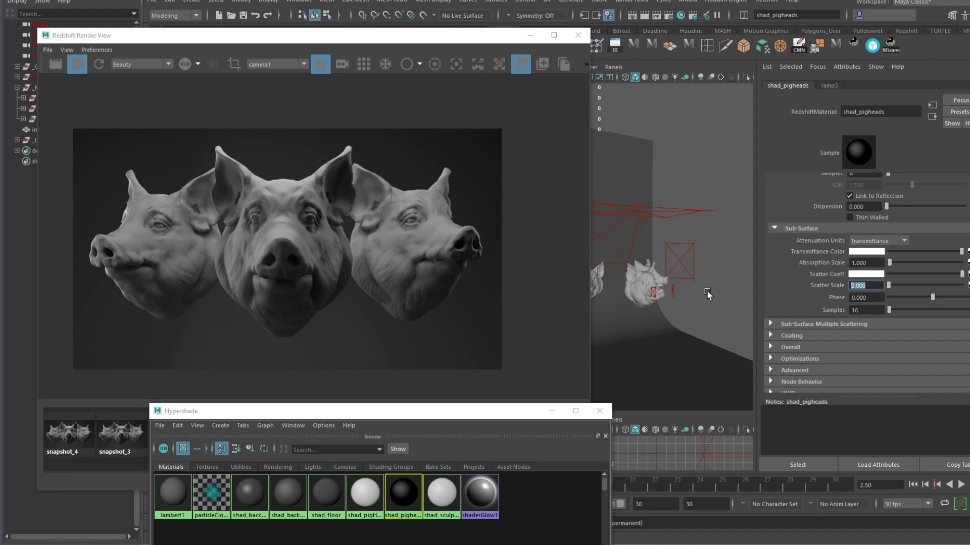
{"action": "left_click", "coordinate": [542, 63]}
{"action": "left_click_drag", "start_coordinate": [869, 286], "coordinate": [738, 286]}
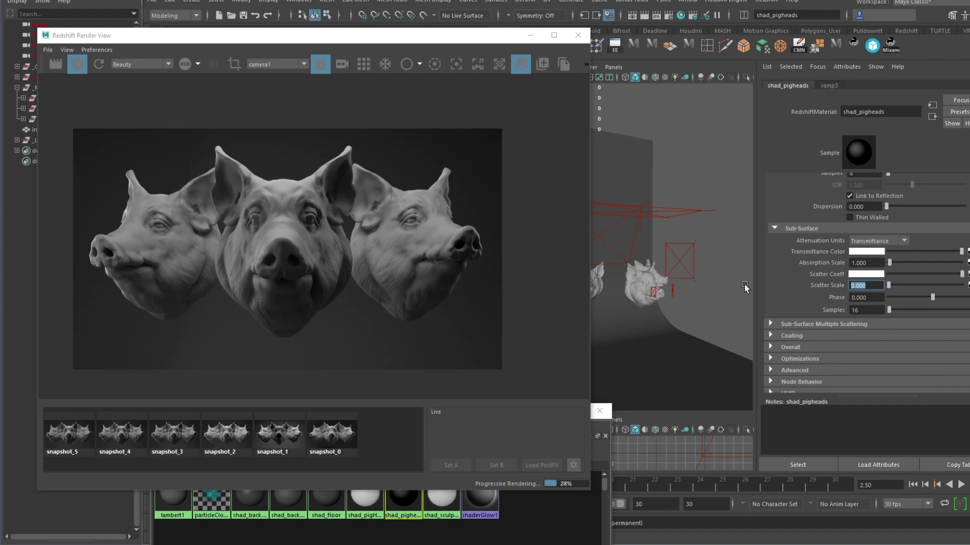
{"action": "type", "text": "15"}
{"action": "key", "text": "Return"}
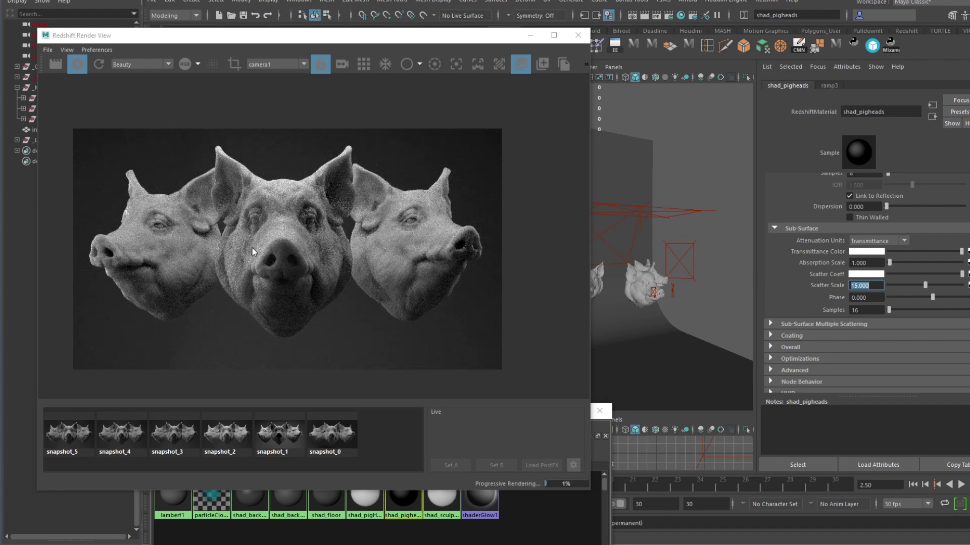
Compare the live render with snapshot_5 to judge the effect of the sub-surface scattering on the pig heads.
{"action": "left_click", "coordinate": [67, 438]}
{"action": "left_click", "coordinate": [67, 437]}
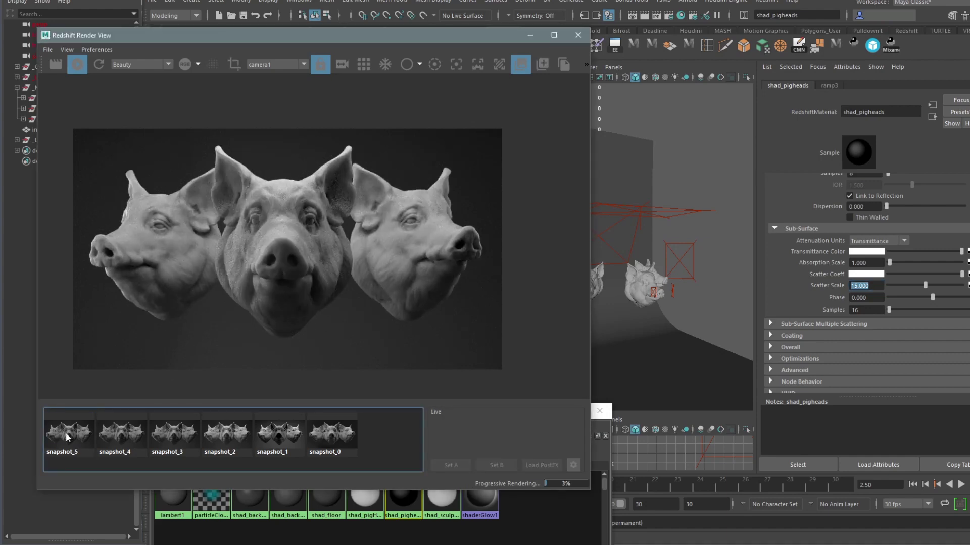
{"action": "left_click", "coordinate": [67, 437]}
{"action": "left_click", "coordinate": [67, 437]}
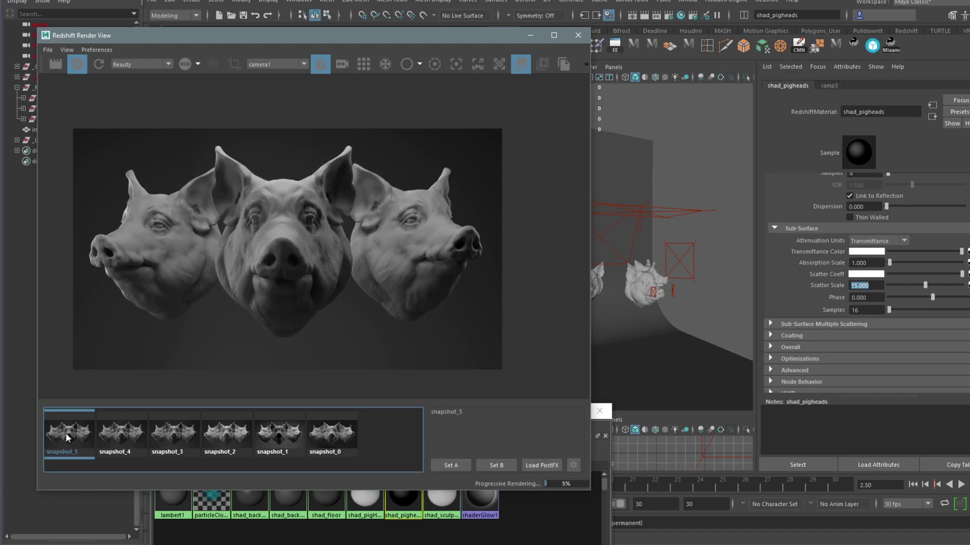
{"action": "left_click", "coordinate": [67, 438]}
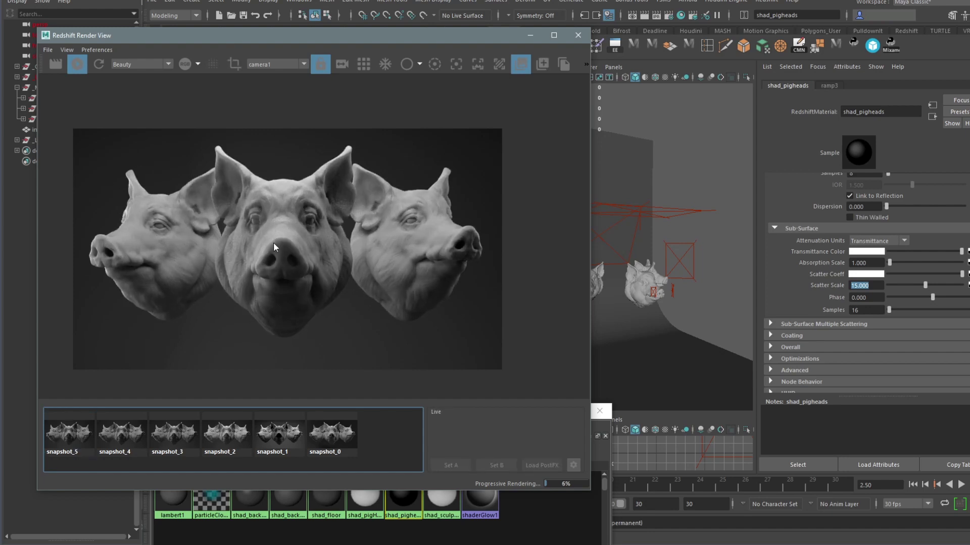
{"action": "left_click", "coordinate": [74, 434]}
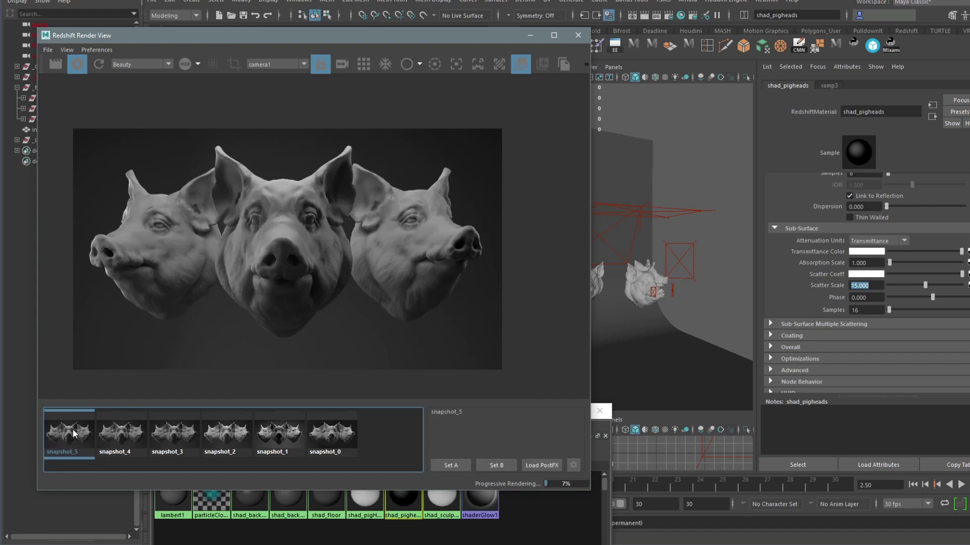
{"action": "left_click", "coordinate": [72, 434]}
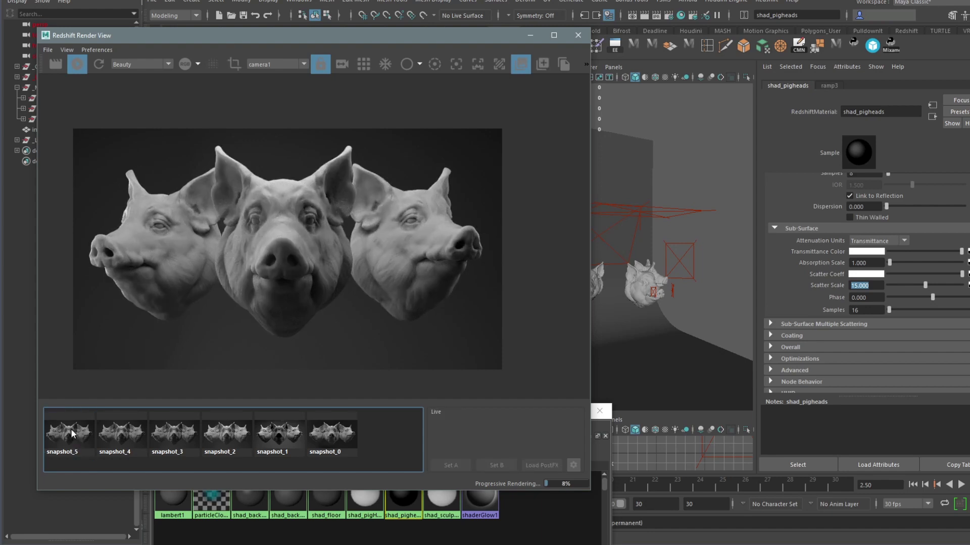
{"action": "left_click", "coordinate": [73, 433]}
{"action": "left_click", "coordinate": [73, 434]}
Try a muted pink Scatter Coeff color on shad_pigheads, check the render, and revert it to white.
{"action": "left_click", "coordinate": [575, 511]}
{"action": "left_click_drag", "start_coordinate": [469, 406], "coordinate": [717, 109]}
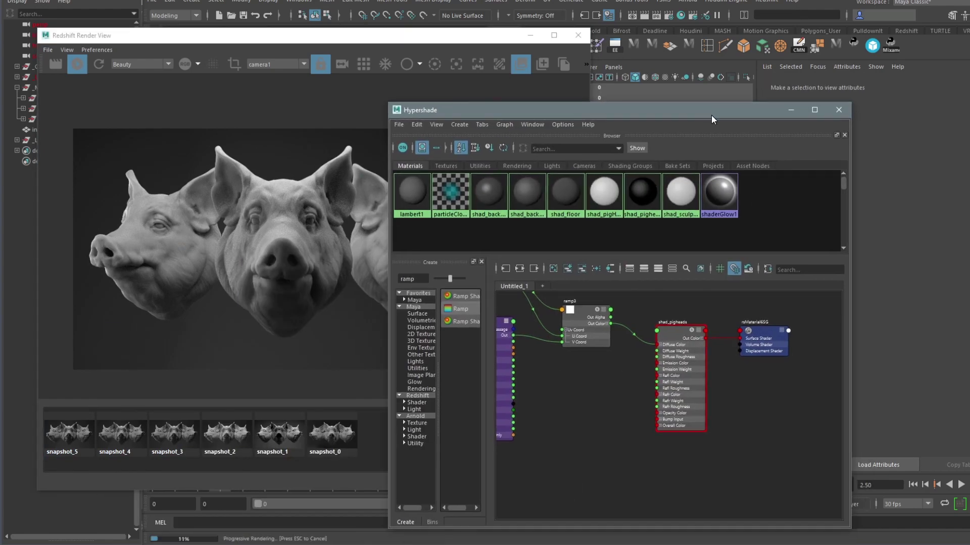
{"action": "left_click", "coordinate": [673, 332]}
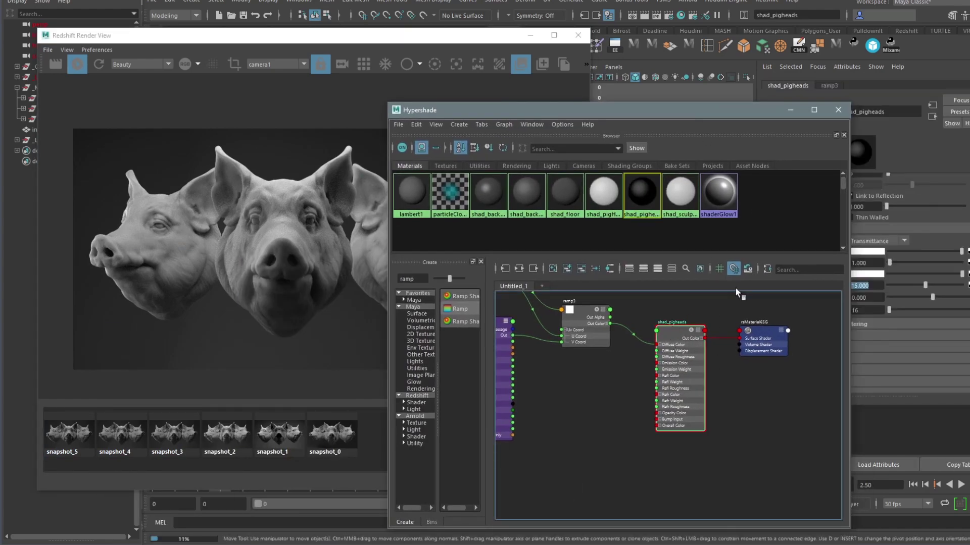
{"action": "left_click_drag", "start_coordinate": [752, 111], "coordinate": [561, 336]}
{"action": "left_click", "coordinate": [874, 274]}
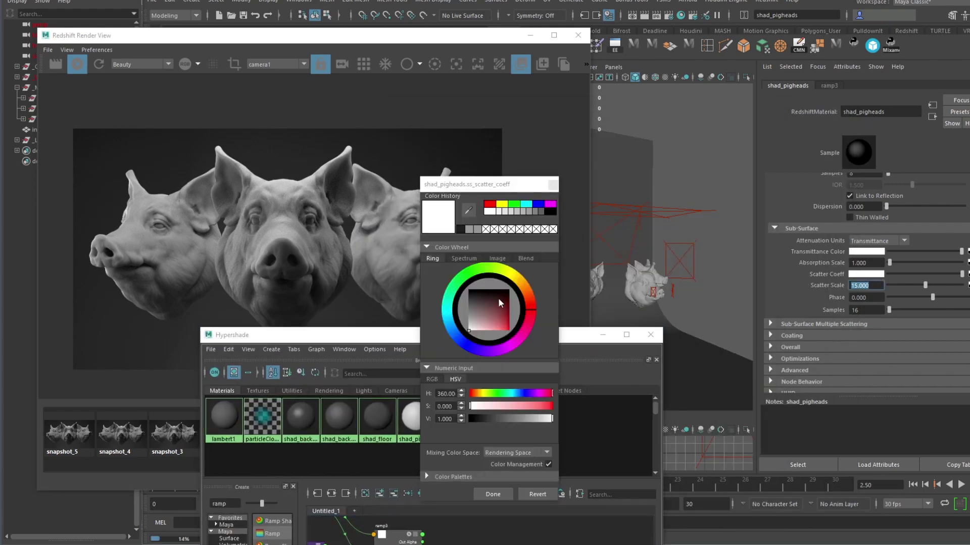
{"action": "left_click_drag", "start_coordinate": [498, 300], "coordinate": [487, 321]}
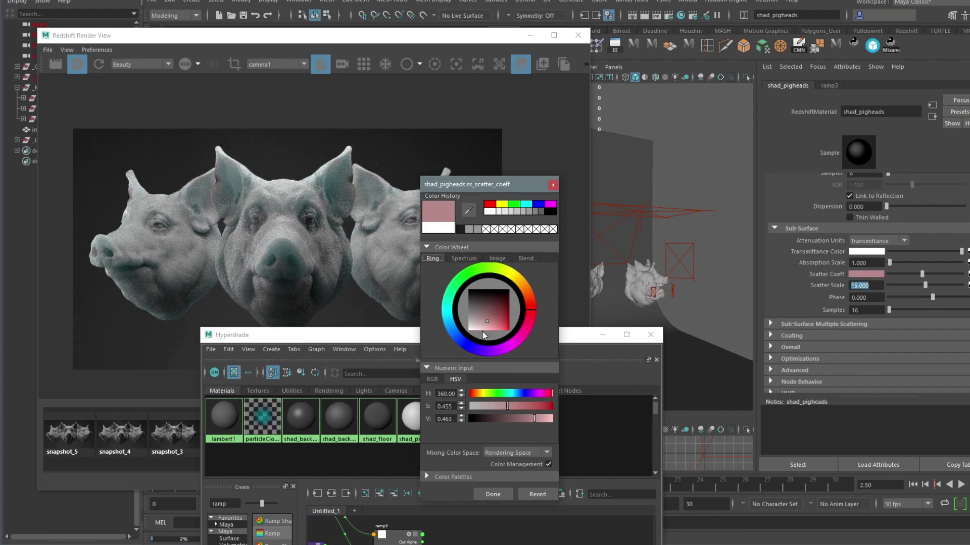
{"action": "left_click", "coordinate": [538, 494]}
{"action": "left_click", "coordinate": [493, 494]}
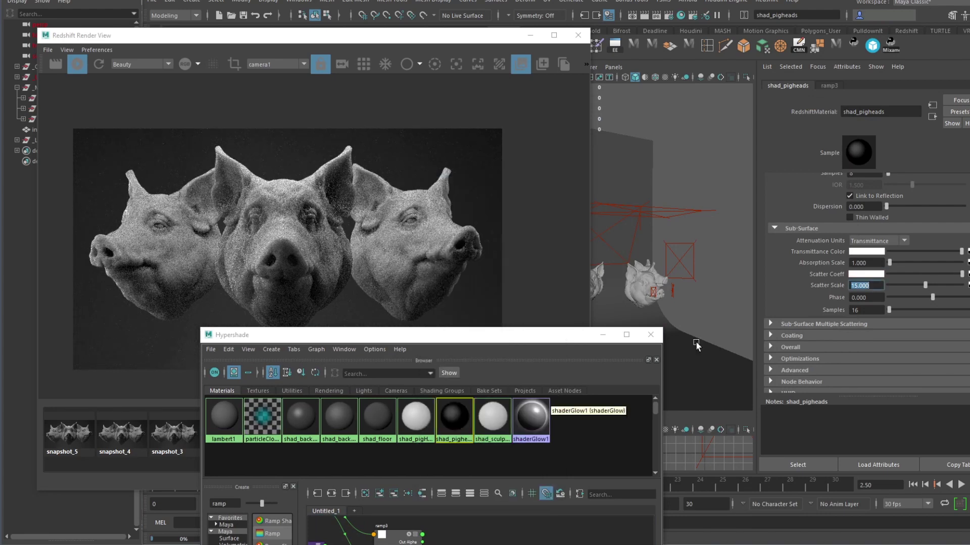
Try red and blue Transmittance Colors on shad_pigheads, and return the color to white.
{"action": "left_click", "coordinate": [866, 252]}
{"action": "left_click_drag", "start_coordinate": [504, 320], "coordinate": [504, 344]}
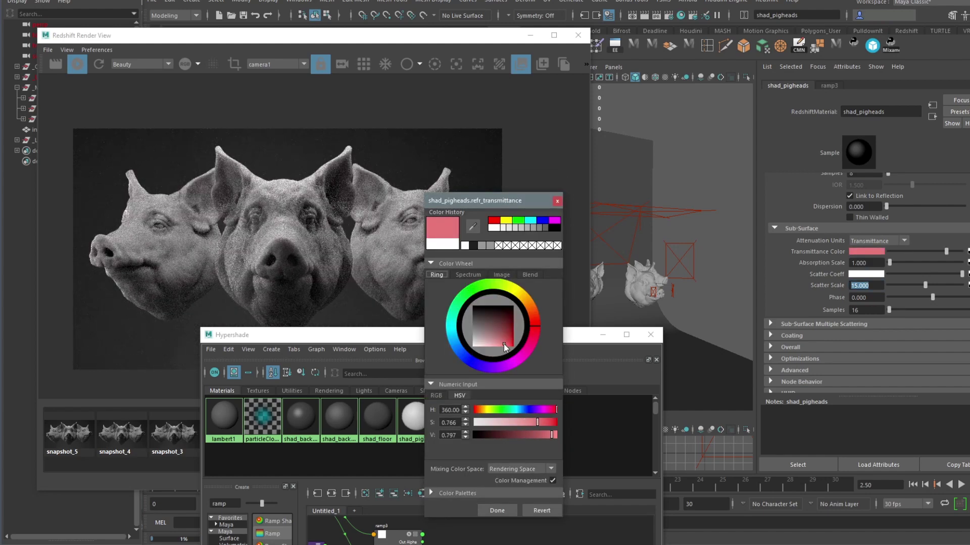
{"action": "mouse_move", "coordinate": [505, 343]}
{"action": "left_mouse_down"}
{"action": "mouse_move", "coordinate": [513, 347]}
{"action": "mouse_move", "coordinate": [499, 335]}
{"action": "mouse_move", "coordinate": [508, 340]}
{"action": "left_mouse_up"}
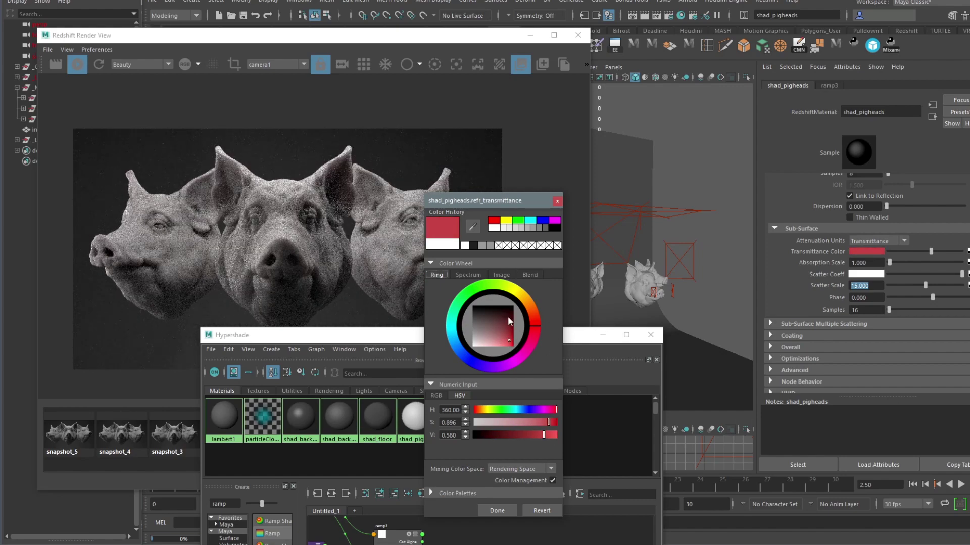
{"action": "left_click_drag", "start_coordinate": [445, 336], "coordinate": [461, 352]}
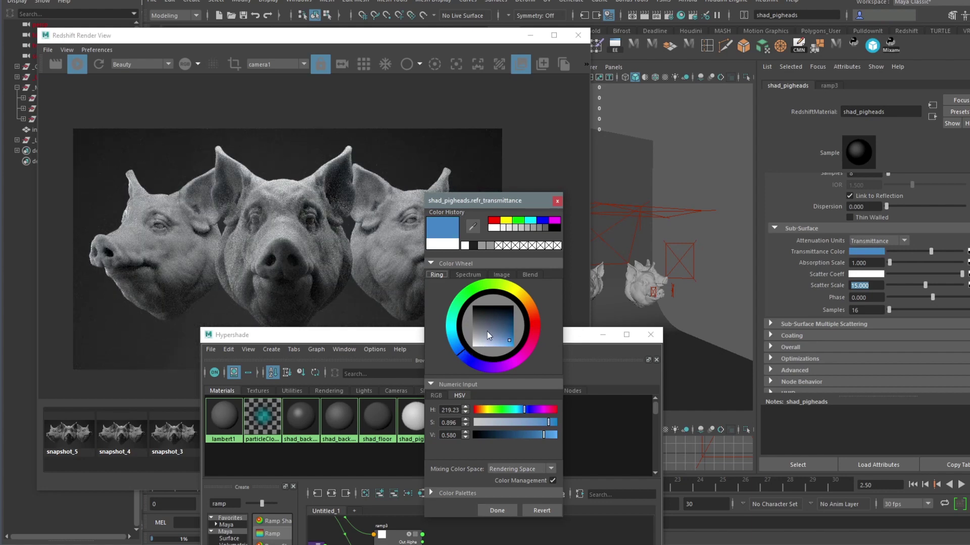
{"action": "left_click_drag", "start_coordinate": [489, 329], "coordinate": [473, 346]}
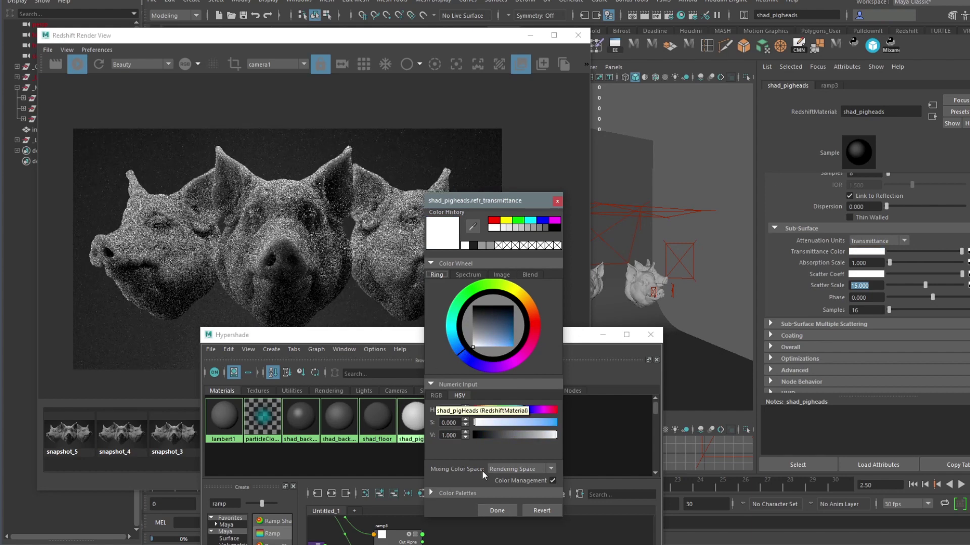
{"action": "left_click", "coordinate": [495, 510]}
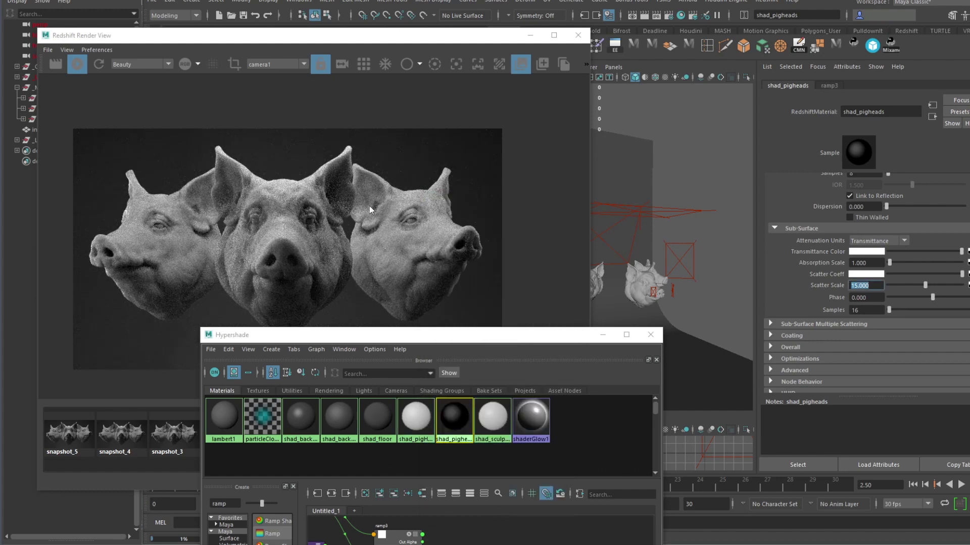
Open the Coating attributes of shad_pigheads and store a snapshot of the current render.
{"action": "left_click", "coordinate": [328, 162]}
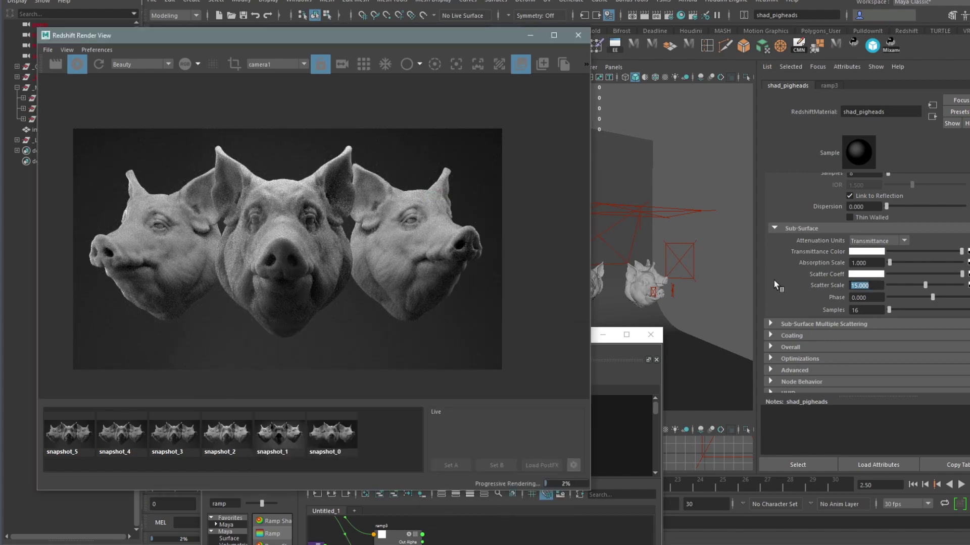
{"action": "scroll", "coordinate": [891, 293], "scroll_direction": "up", "scroll_amount": 5}
{"action": "scroll", "coordinate": [891, 294], "scroll_direction": "up", "scroll_amount": 3}
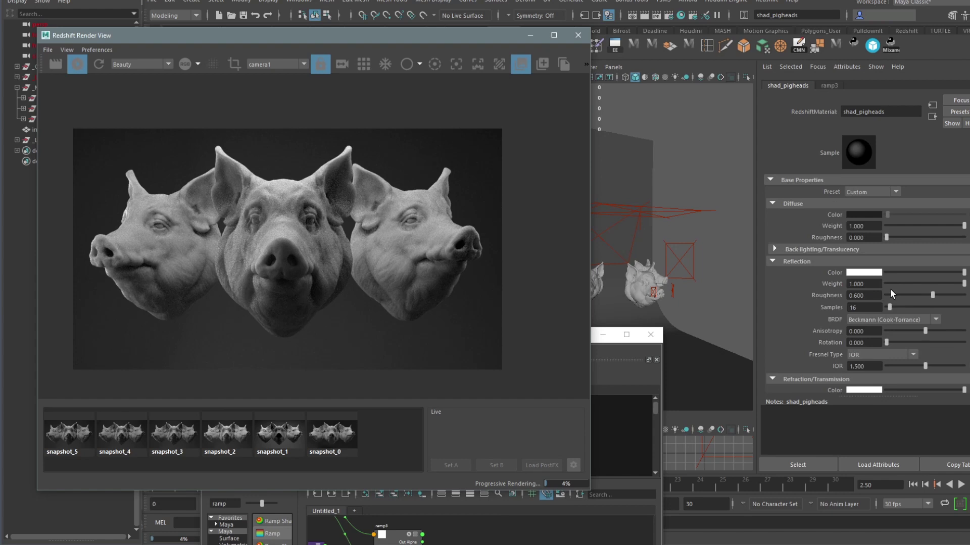
{"action": "scroll", "coordinate": [904, 264], "scroll_direction": "down", "scroll_amount": 8}
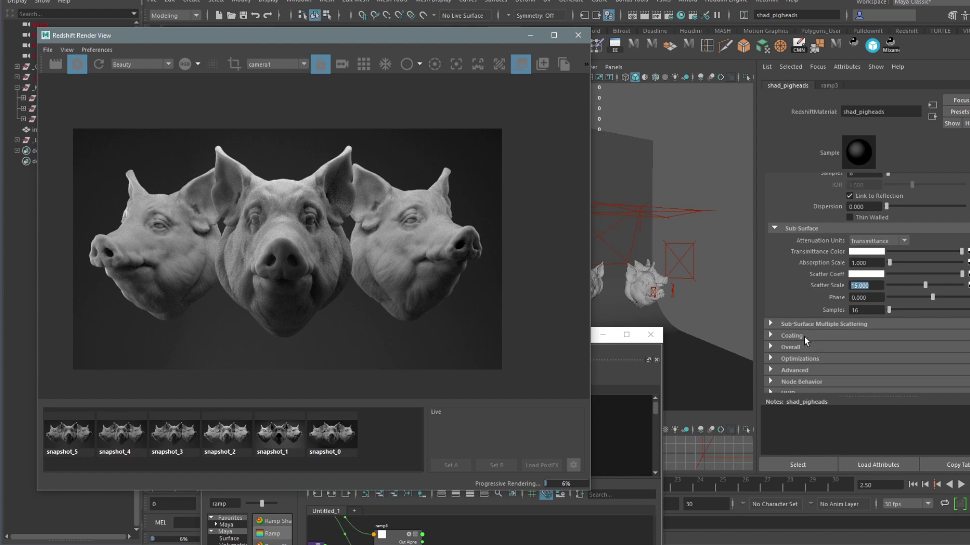
{"action": "left_click", "coordinate": [801, 336]}
{"action": "scroll", "coordinate": [837, 284], "scroll_direction": "down", "scroll_amount": 3}
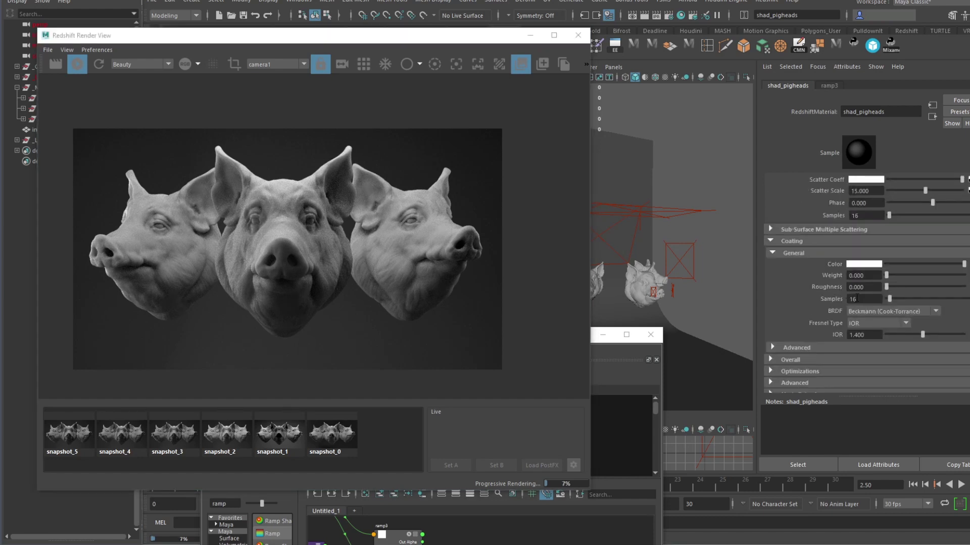
{"action": "left_click", "coordinate": [870, 277]}
{"action": "left_click", "coordinate": [544, 64]}
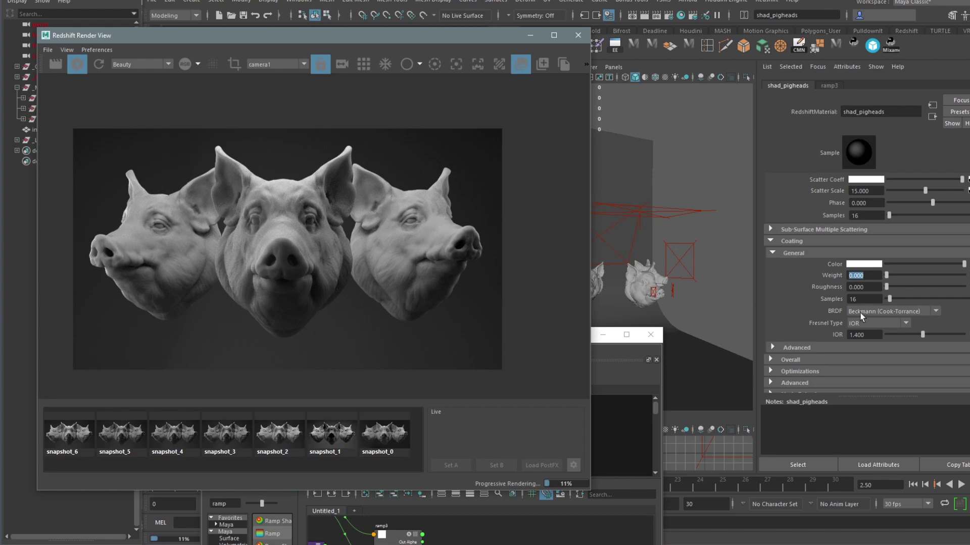
Set the Coating Weight of shad_pigheads to 1 and its Coating Roughness to 0.3.
{"action": "left_click", "coordinate": [699, 275]}
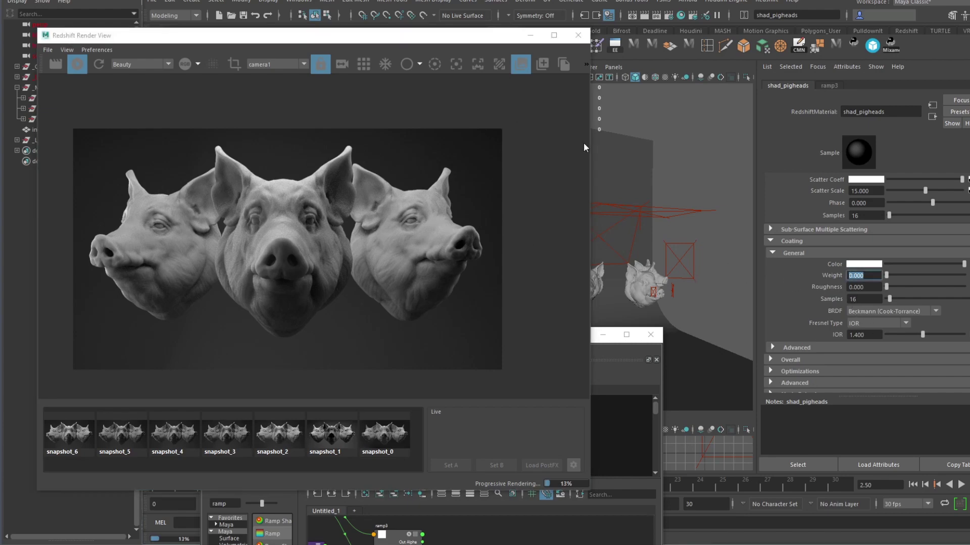
{"action": "type", "text": "1"}
{"action": "key", "text": "Tab"}
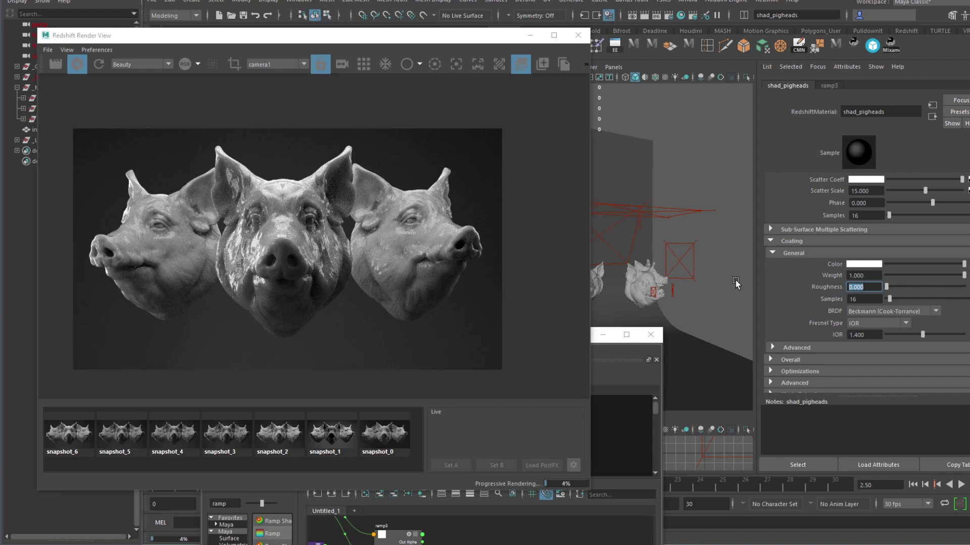
{"action": "key", "text": "BackSpace"}
{"action": "type", "text": ".3"}
{"action": "key", "text": "Return"}
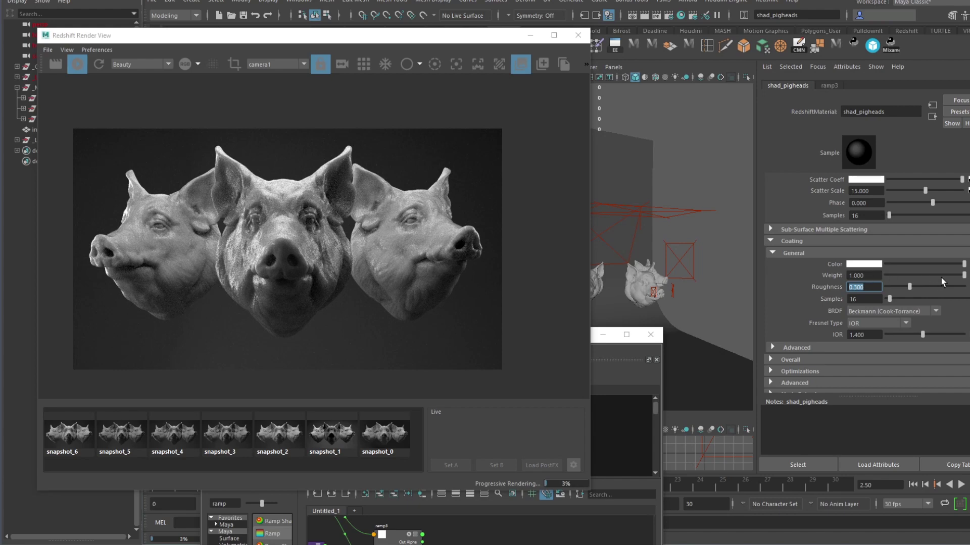
Try a Coating Weight of 0.37 on shad_pigheads and compare the render with snapshot_6.
{"action": "left_click_drag", "start_coordinate": [924, 273], "coordinate": [913, 274]}
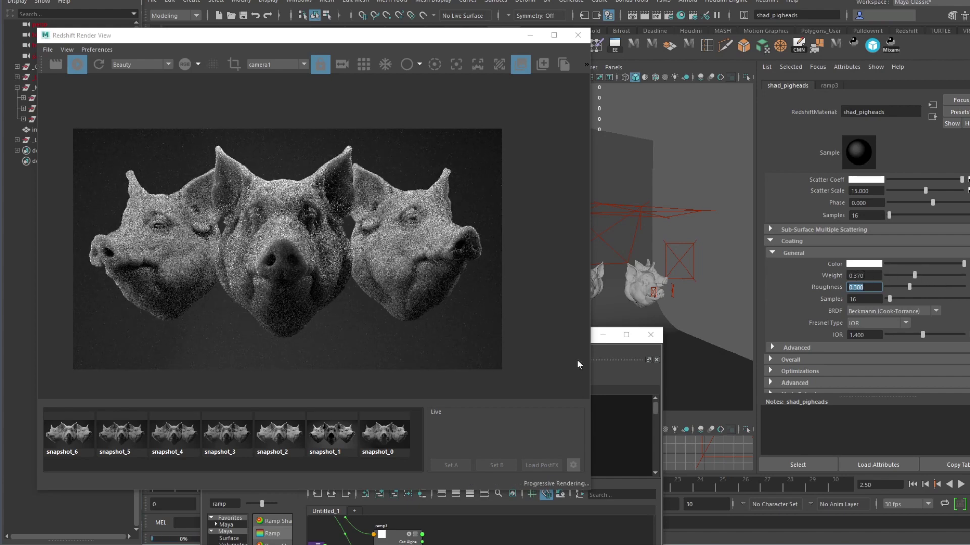
{"action": "left_click", "coordinate": [71, 443]}
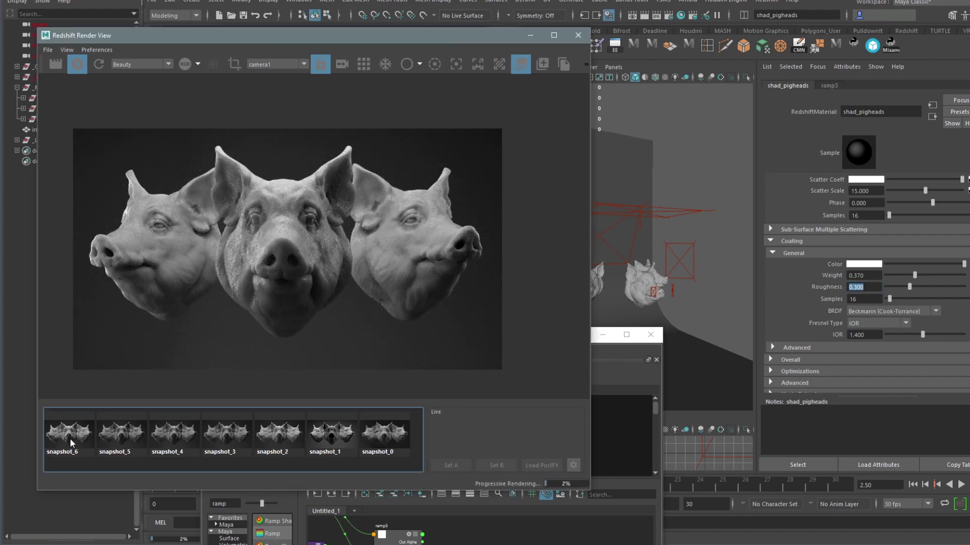
{"action": "left_click", "coordinate": [70, 443]}
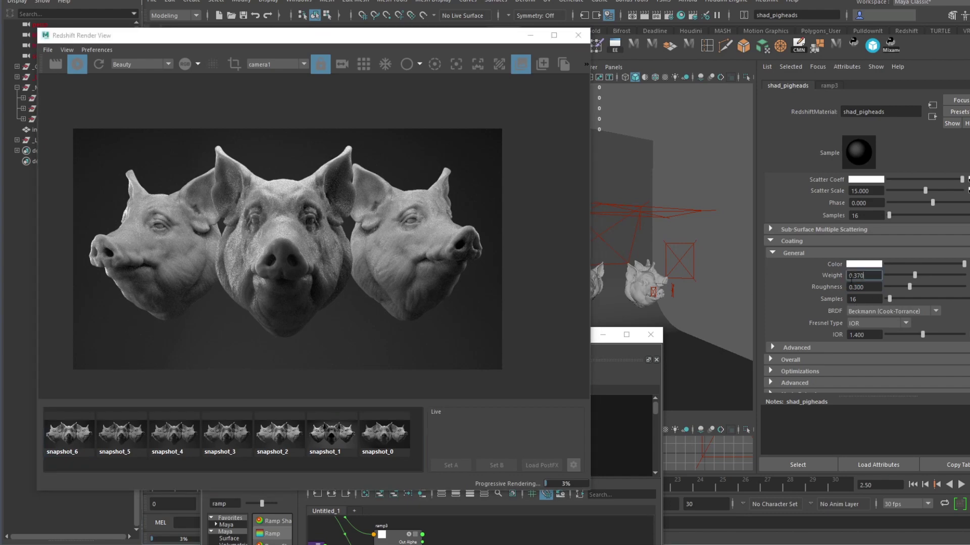
Set the Coating Weight of shad_pigheads to 0.2 and compare the render with snapshot_6.
{"action": "left_click", "coordinate": [862, 276]}
{"action": "type", "text": "0.2"}
{"action": "key", "text": "Return"}
{"action": "left_click", "coordinate": [76, 438]}
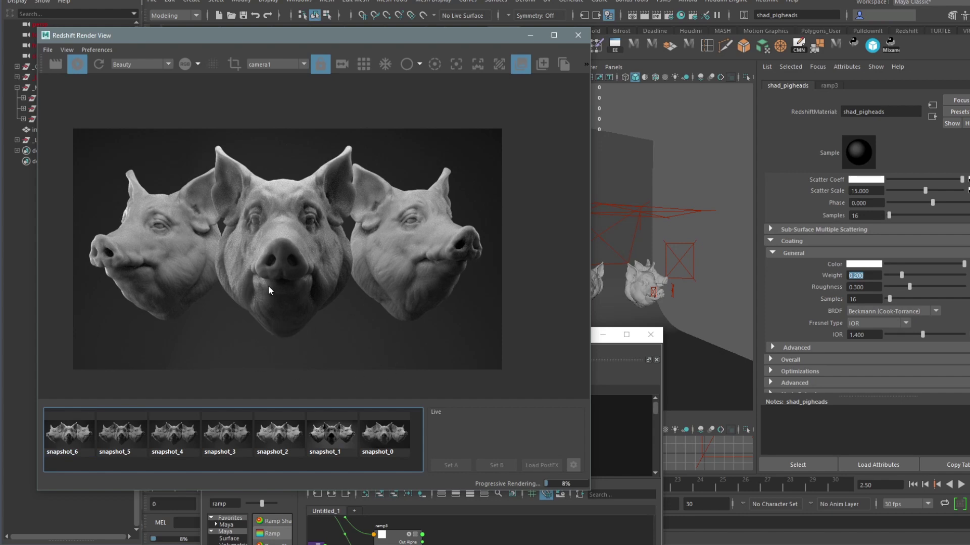
Store a snapshot of the current pig-head render and open the Render Settings.
{"action": "left_click_drag", "start_coordinate": [334, 38], "coordinate": [372, 44]}
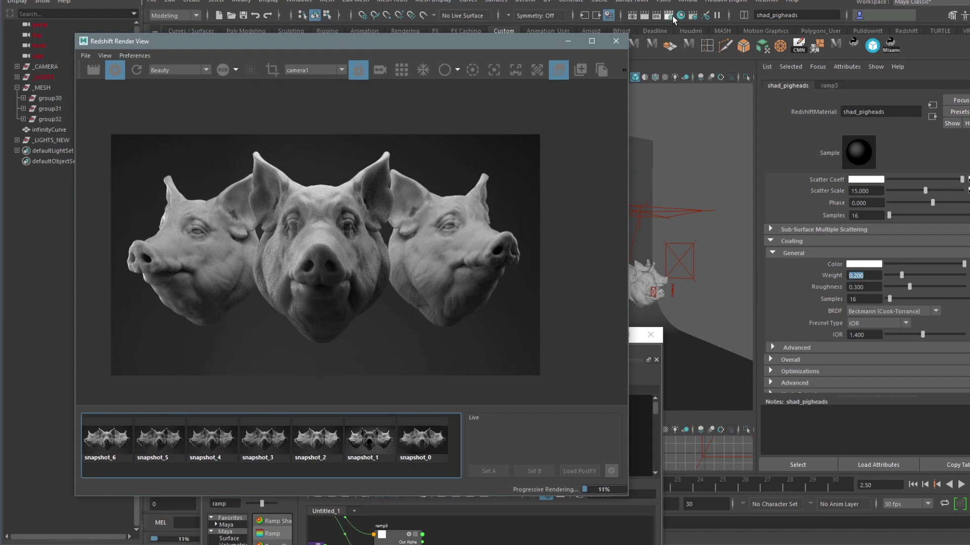
{"action": "left_click", "coordinate": [581, 70]}
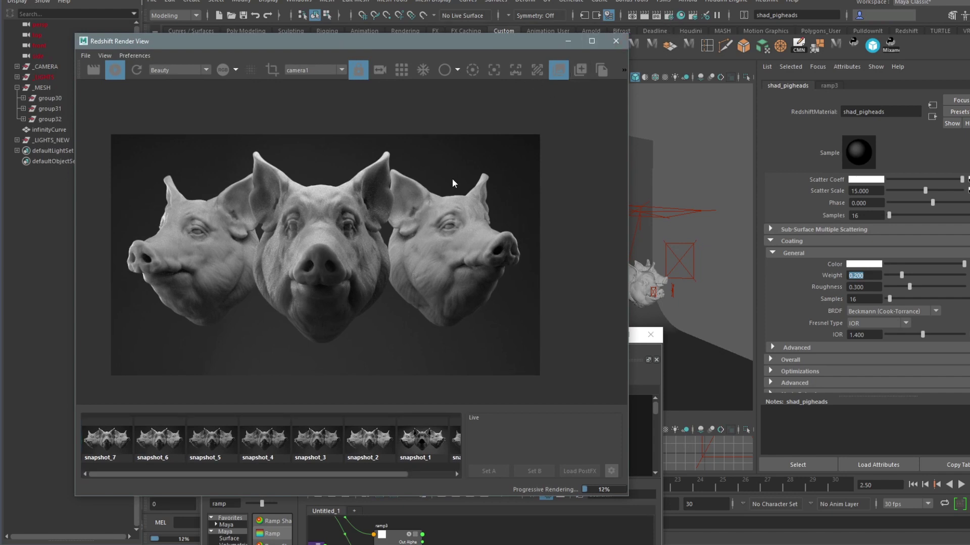
{"action": "left_click", "coordinate": [669, 18]}
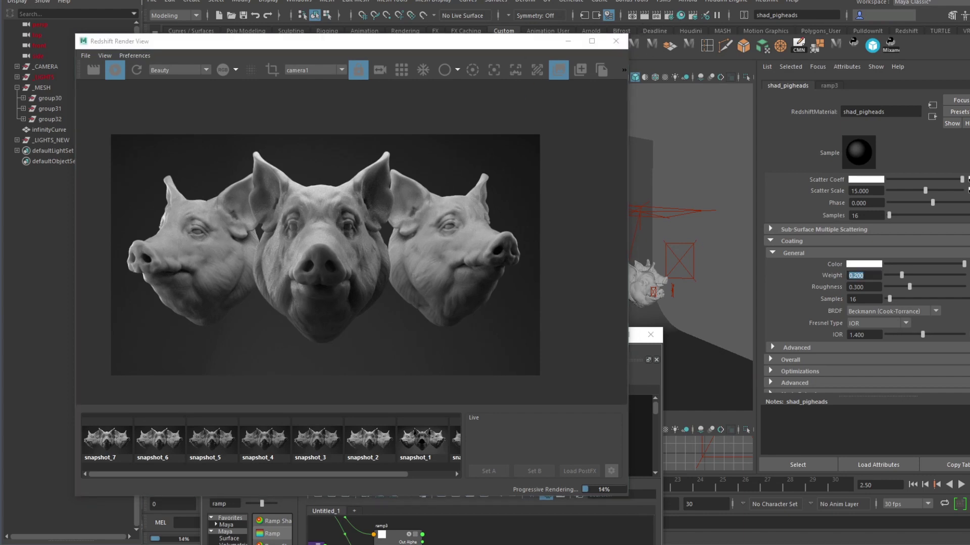
Set the render image width to 1920 with the width/height ratio maintained.
{"action": "left_click_drag", "start_coordinate": [744, 91], "coordinate": [808, 81]}
{"action": "left_click", "coordinate": [711, 137]}
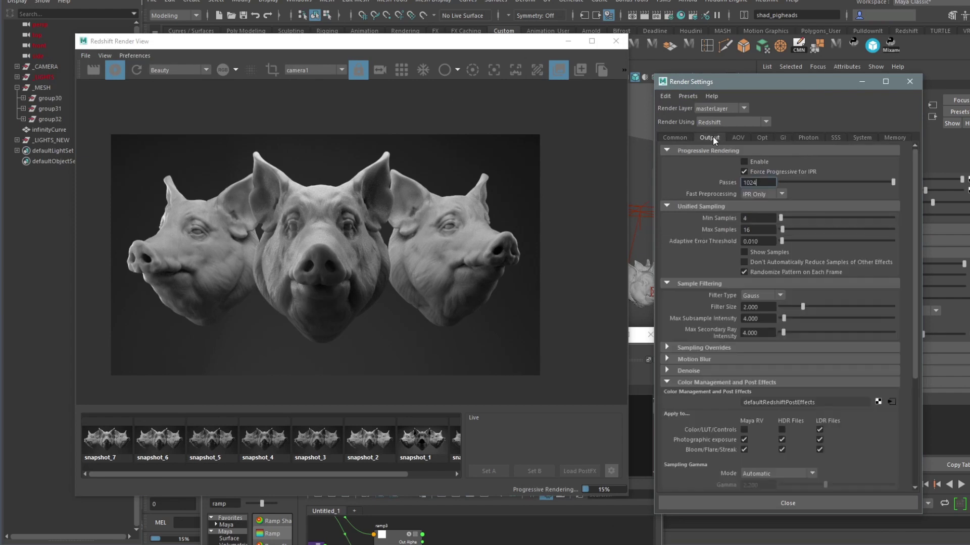
{"action": "double_click", "coordinate": [765, 220]}
{"action": "left_click", "coordinate": [689, 137]}
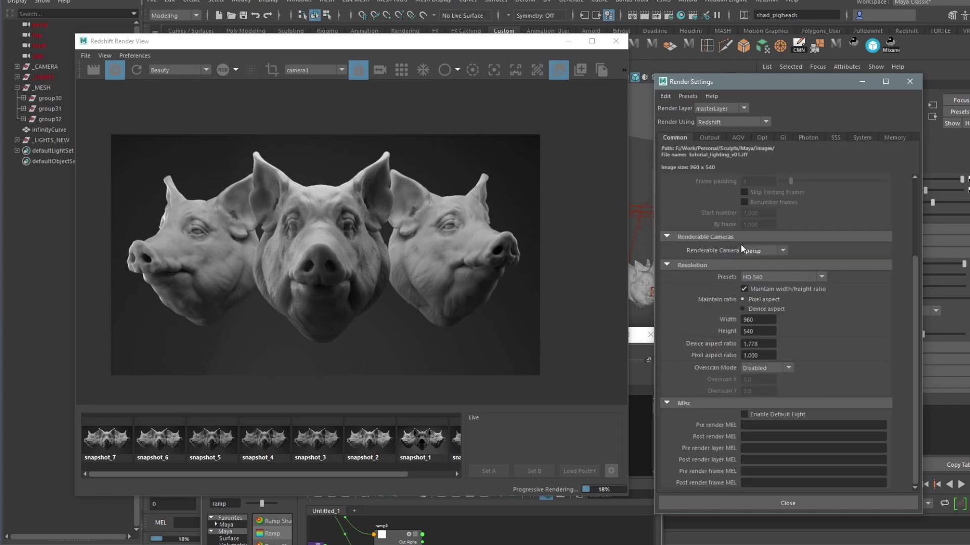
{"action": "double_click", "coordinate": [765, 320]}
{"action": "type", "text": "1920"}
{"action": "key", "text": "Tab"}
Set the Unified Sampling to 16 Min Samples and 128 Max Samples.
{"action": "left_click", "coordinate": [710, 139]}
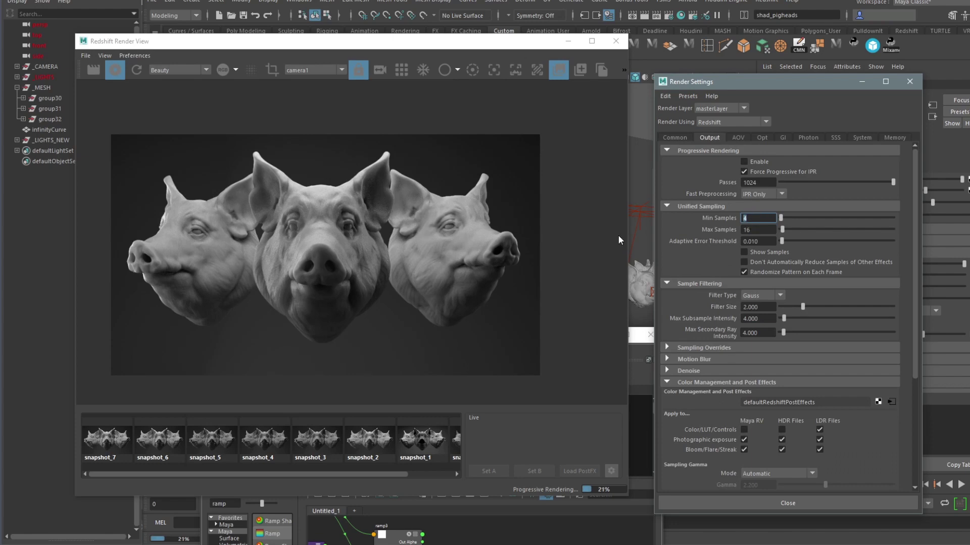
{"action": "type", "text": "16"}
{"action": "key", "text": "Tab"}
{"action": "type", "text": "128"}
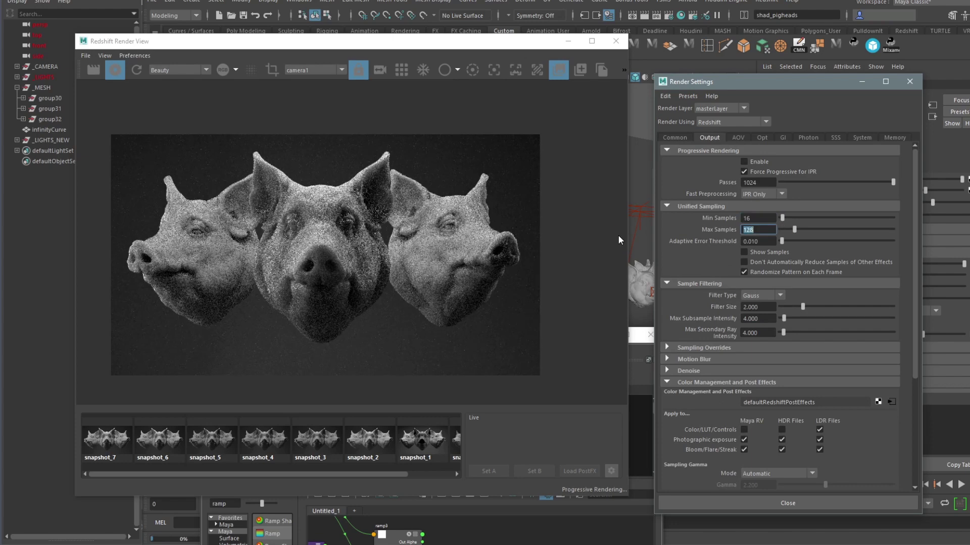
{"action": "key", "text": "Return"}
Stop the progressive IPR, start a full render of camera1 and inspect the center pig head.
{"action": "left_click", "coordinate": [117, 70]}
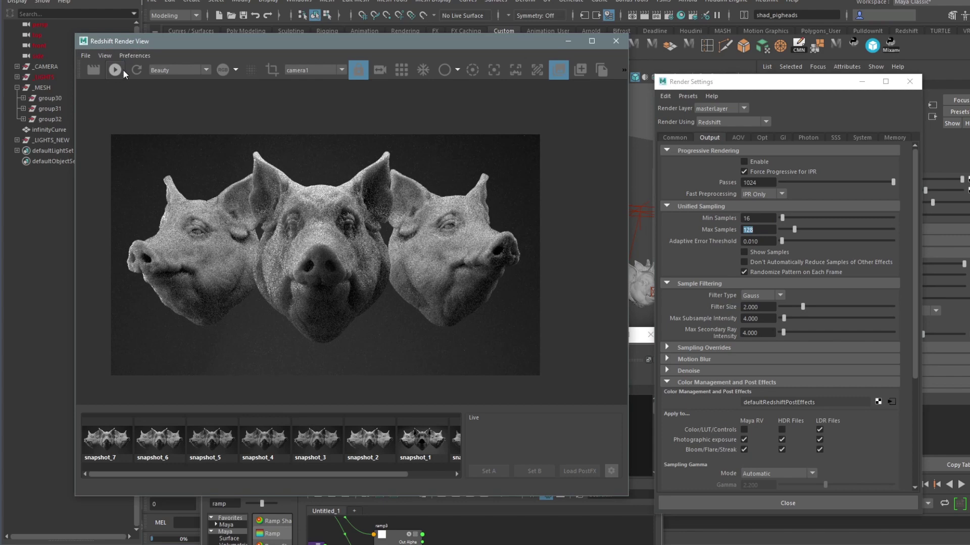
{"action": "left_click", "coordinate": [92, 70]}
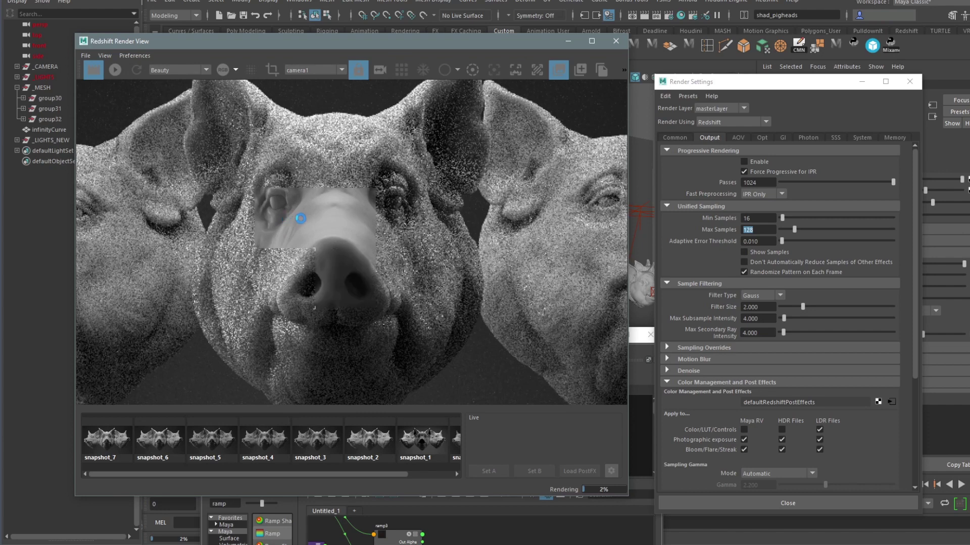
{"action": "scroll", "coordinate": [303, 221], "scroll_direction": "up", "scroll_amount": 2}
{"action": "scroll", "coordinate": [303, 220], "scroll_direction": "down", "scroll_amount": 3}
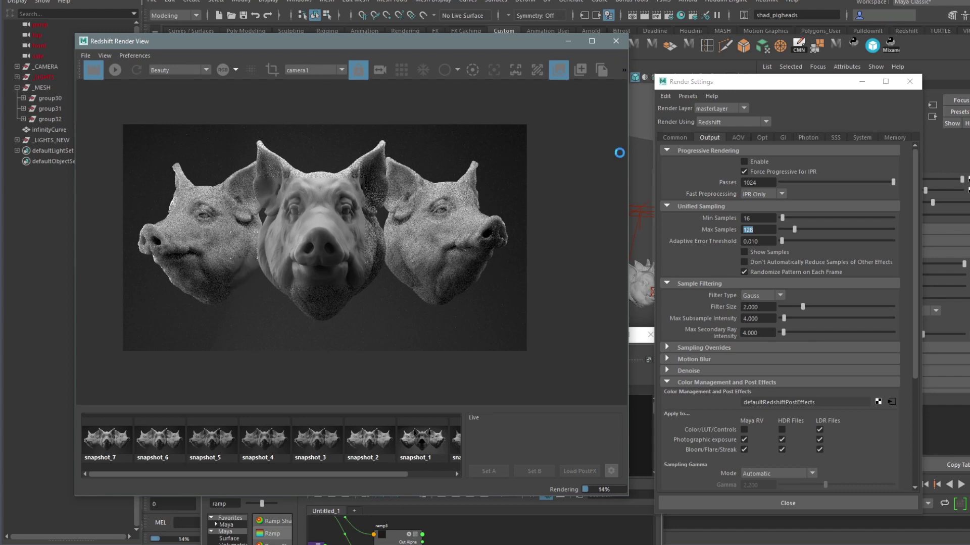
Widen the Redshift Render View, show its display settings and enable Photographic Exposure.
{"action": "left_click_drag", "start_coordinate": [628, 127], "coordinate": [822, 130]}
{"action": "left_click", "coordinate": [809, 70]}
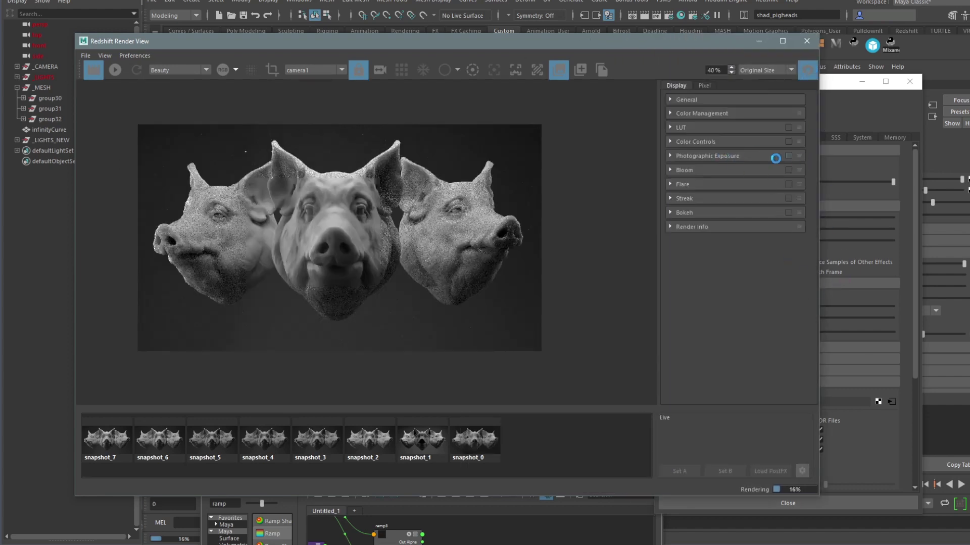
{"action": "left_click", "coordinate": [670, 156]}
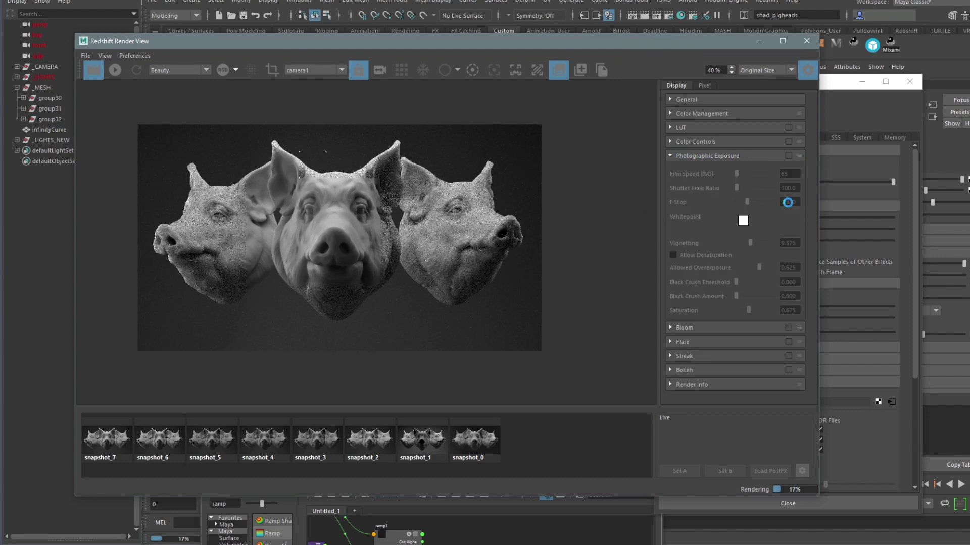
{"action": "left_click", "coordinate": [789, 156]}
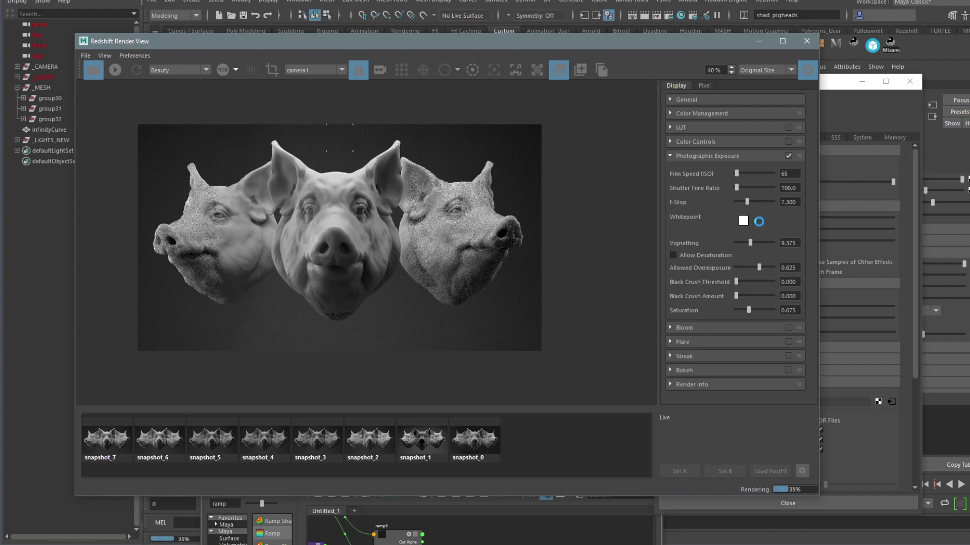
Try an f-Stop of 8.5 and a Vignetting of 17.5 in Photographic Exposure, and toggle Allow Desaturation.
{"action": "double_click", "coordinate": [796, 201]}
{"action": "type", "text": "8.5"}
{"action": "key", "text": "Return"}
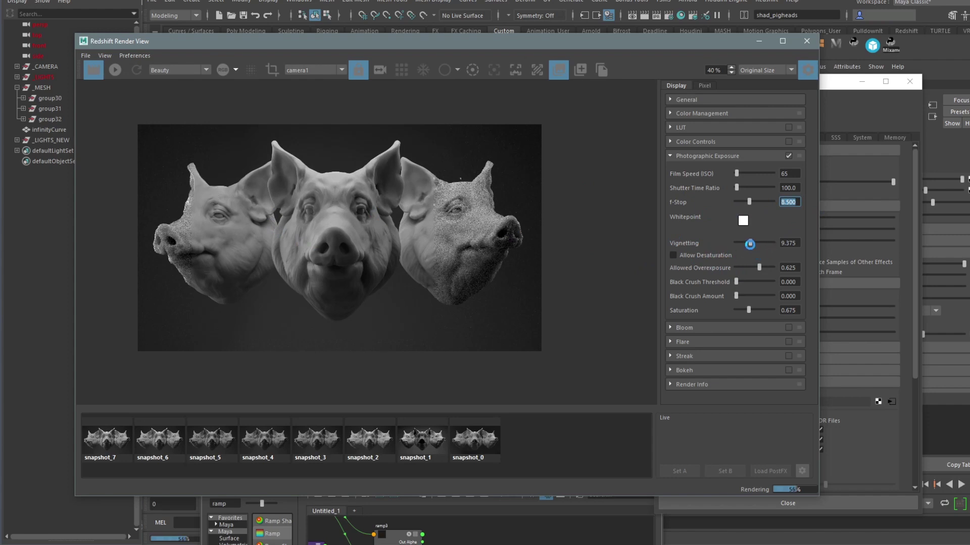
{"action": "left_click_drag", "start_coordinate": [750, 242], "coordinate": [760, 243]}
{"action": "left_click_drag", "start_coordinate": [754, 244], "coordinate": [762, 243]}
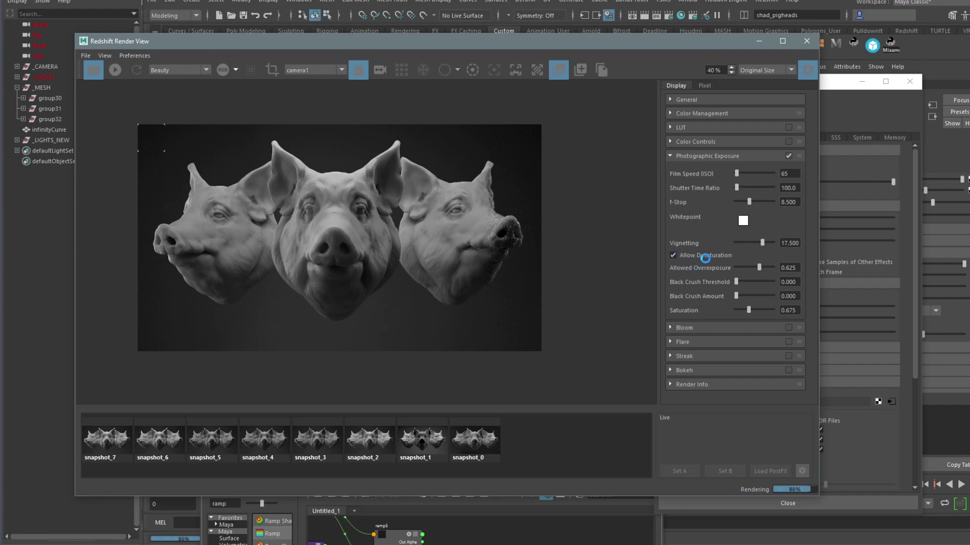
{"action": "left_click", "coordinate": [706, 255]}
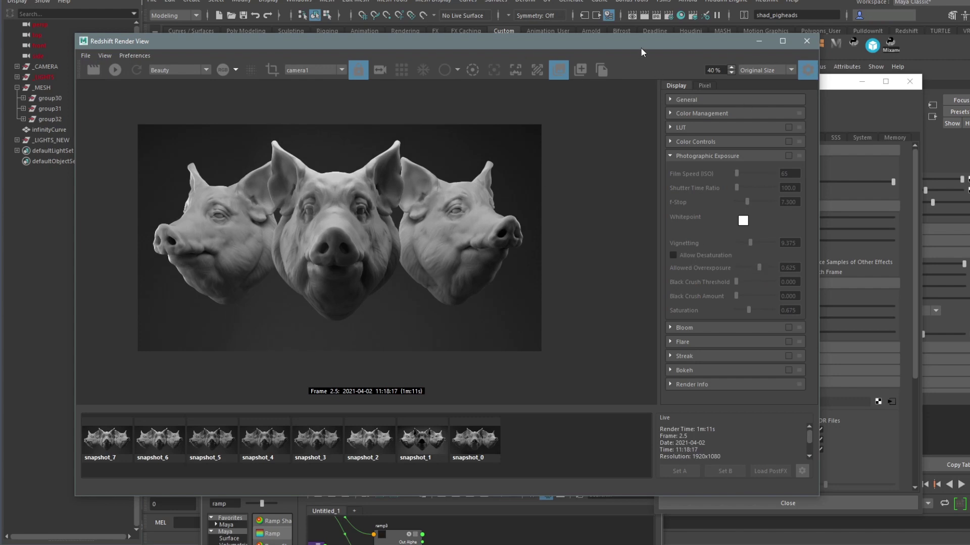
Enable Photographic Exposure on the finished render and set Allowed Overexposure to 0.463.
{"action": "left_click_drag", "start_coordinate": [640, 48], "coordinate": [611, 47]}
{"action": "left_click", "coordinate": [750, 162]}
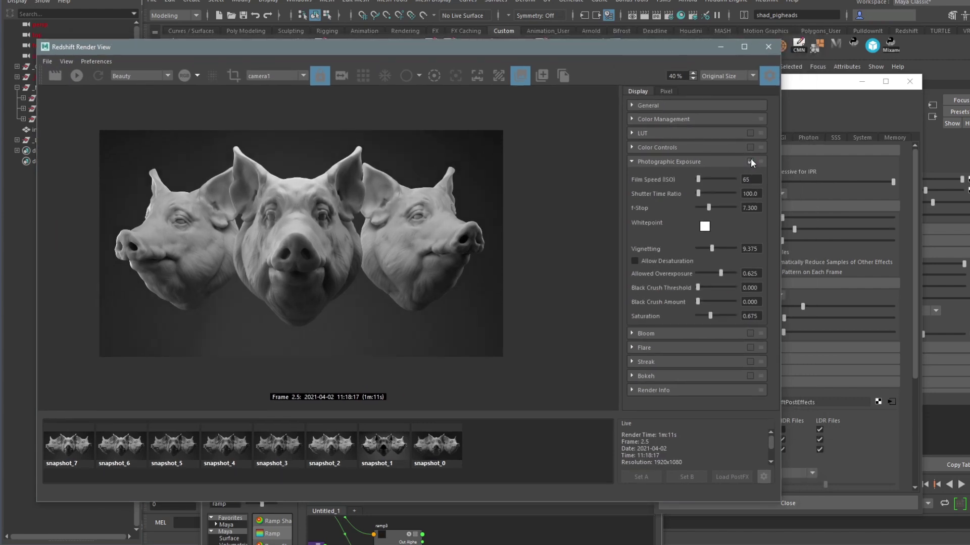
{"action": "left_click_drag", "start_coordinate": [719, 274], "coordinate": [712, 274]}
{"action": "left_click_drag", "start_coordinate": [359, 50], "coordinate": [388, 45]}
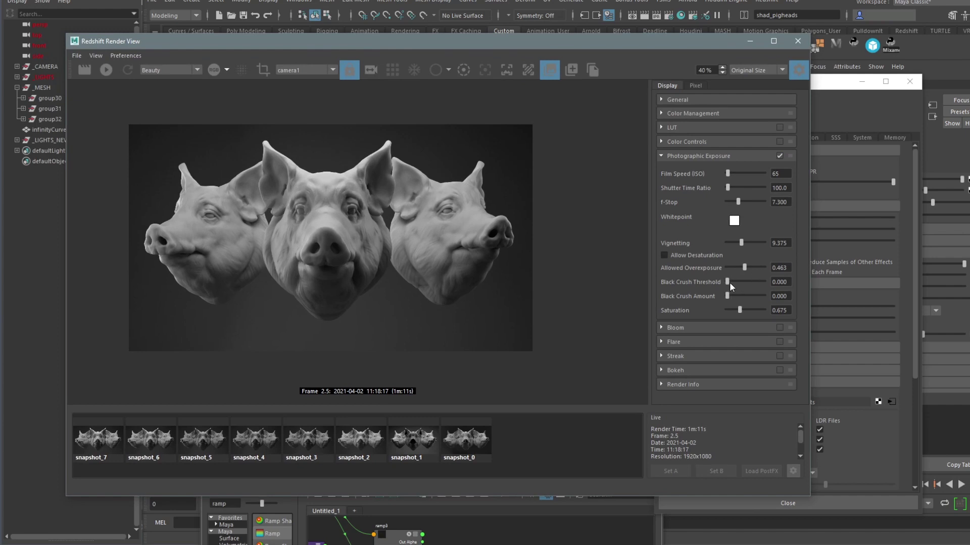
Set the Black Crush Threshold to 0.375 and the Black Crush Amount to 0.063.
{"action": "left_click_drag", "start_coordinate": [728, 282], "coordinate": [741, 281]}
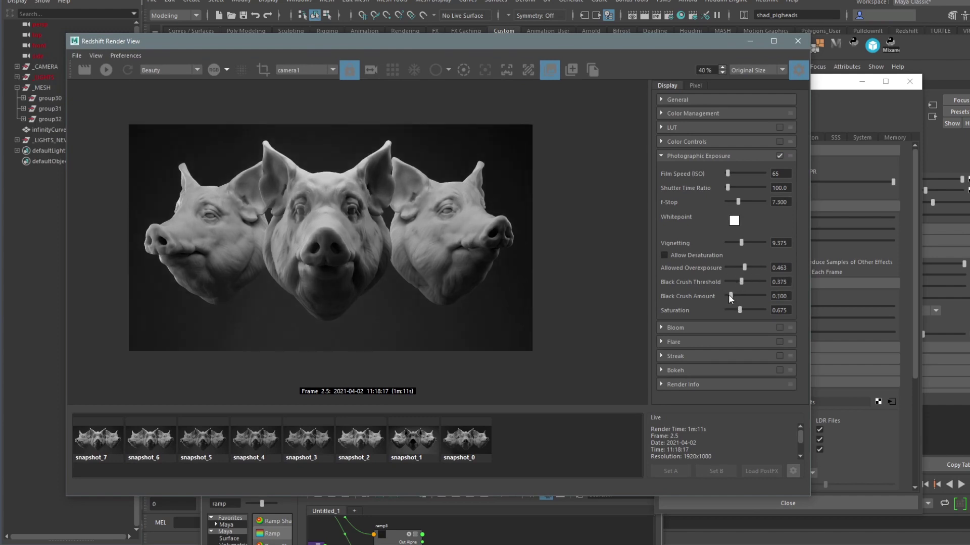
{"action": "left_click", "coordinate": [728, 296]}
{"action": "left_click_drag", "start_coordinate": [726, 295], "coordinate": [728, 296]}
{"action": "left_click_drag", "start_coordinate": [353, 45], "coordinate": [456, 45]}
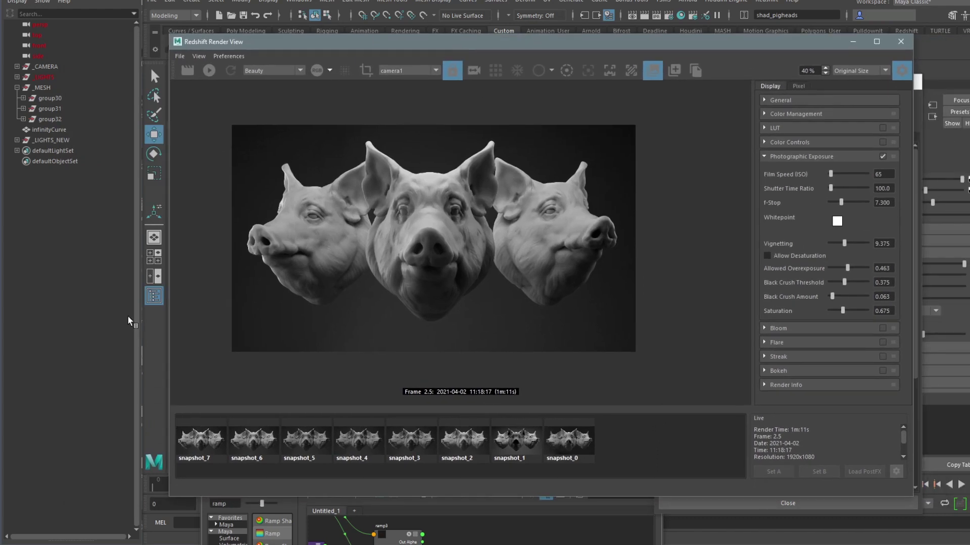